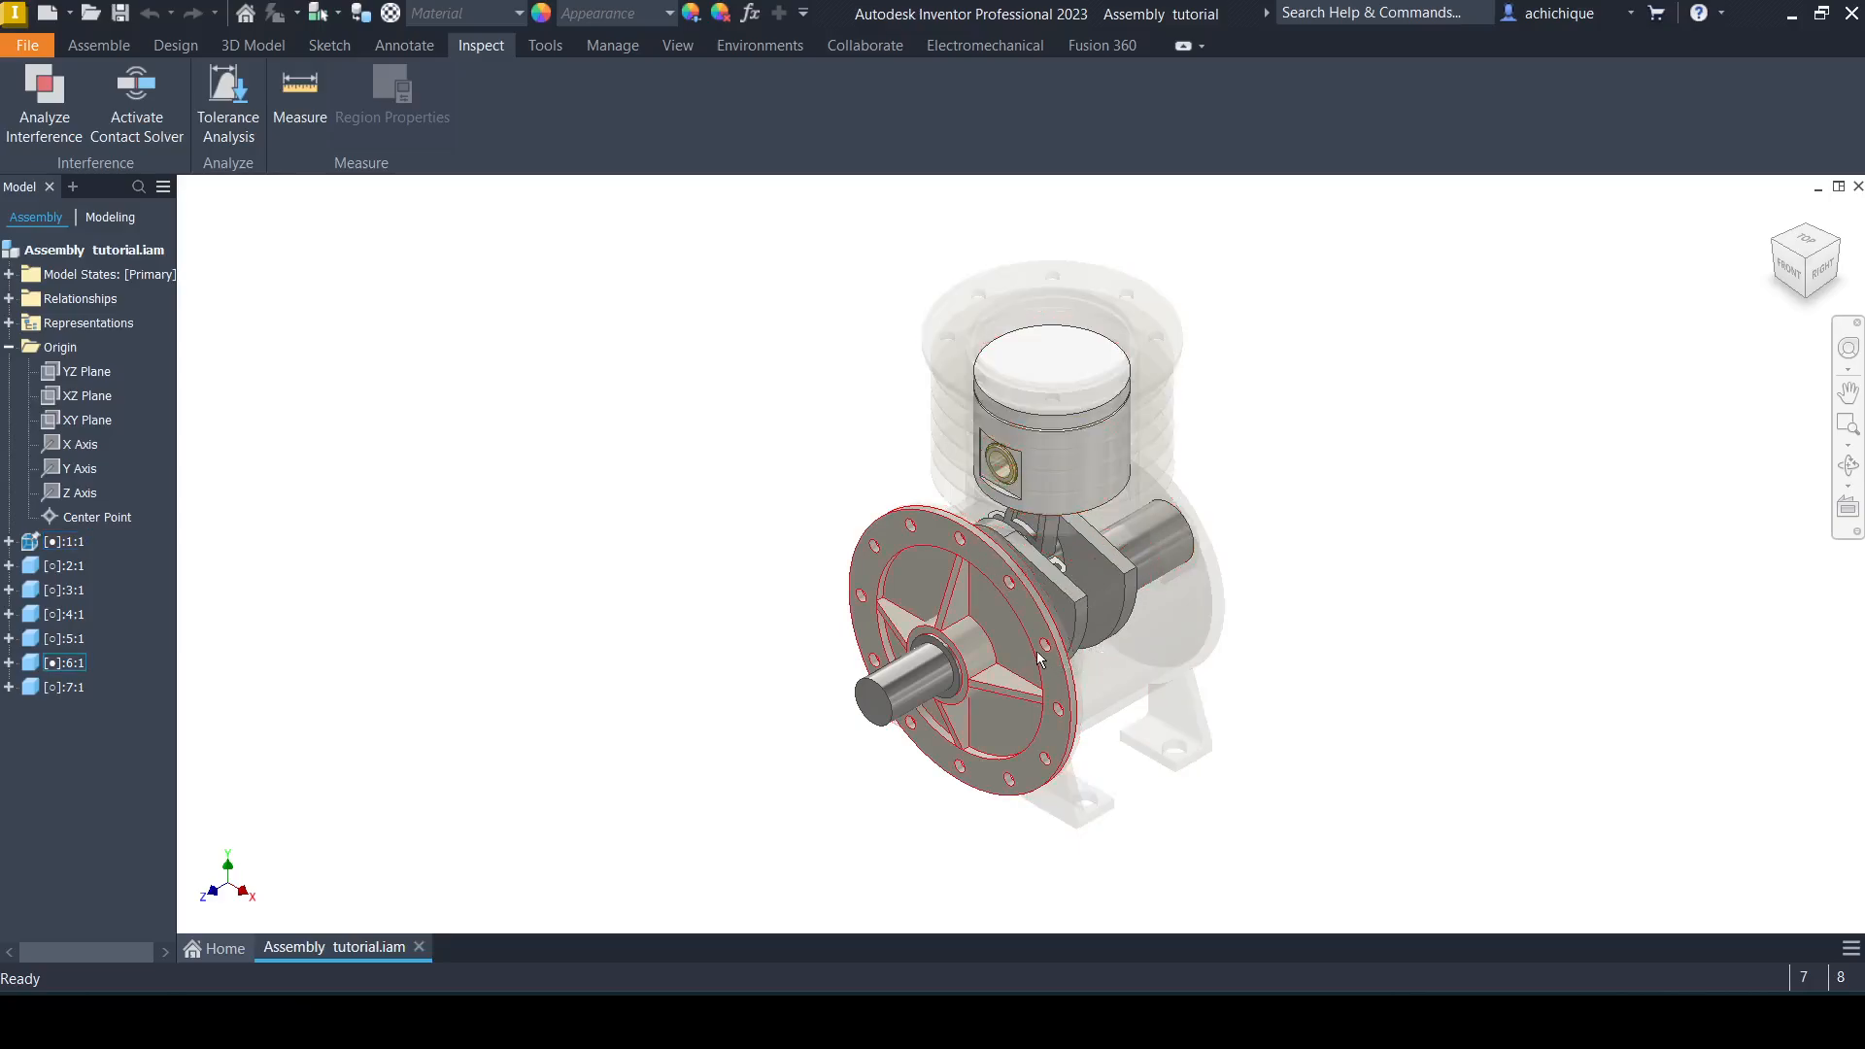
Examine the finished engine assembly from another angle and rotate the crankshaft to see how the piston moves.
{"action": "middle_click_drag", "start_coordinate": [1035, 651], "coordinate": [944, 634], "text": "shift"}
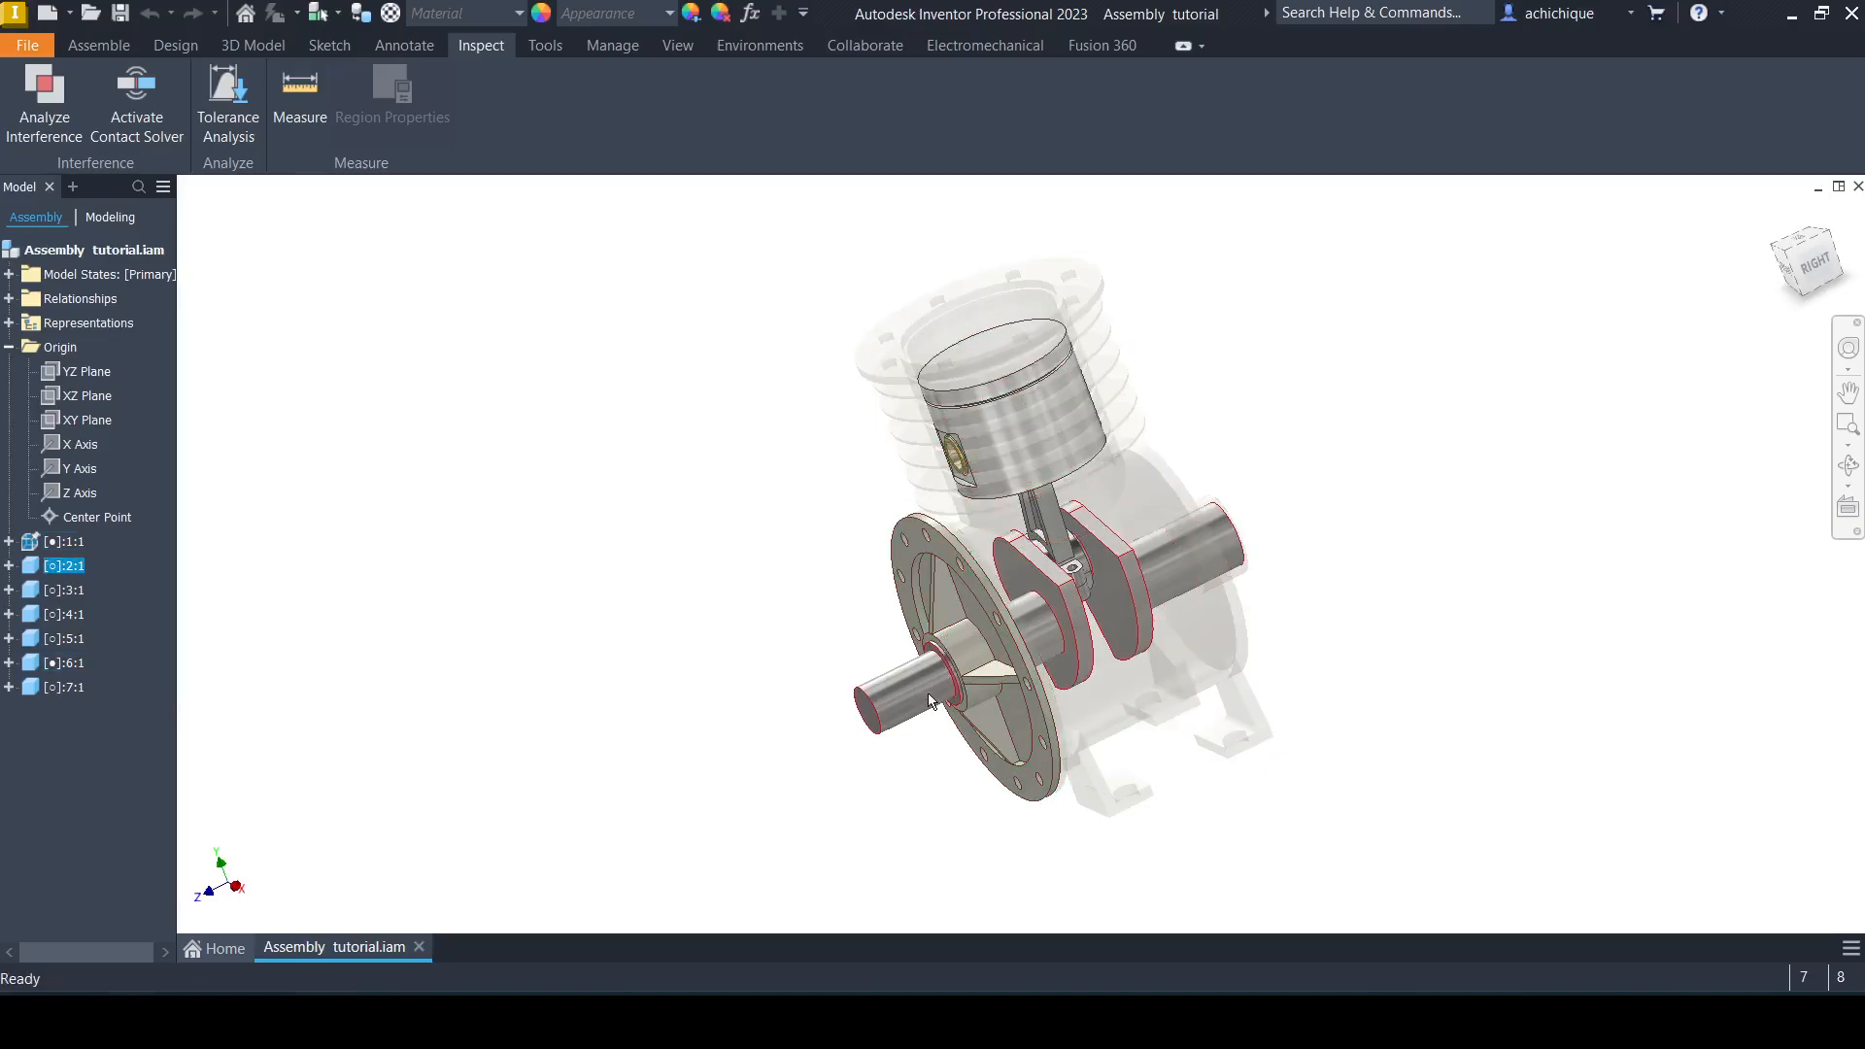
{"action": "left_click_drag", "start_coordinate": [929, 701], "coordinate": [973, 743]}
{"action": "left_click_drag", "start_coordinate": [905, 682], "coordinate": [877, 568]}
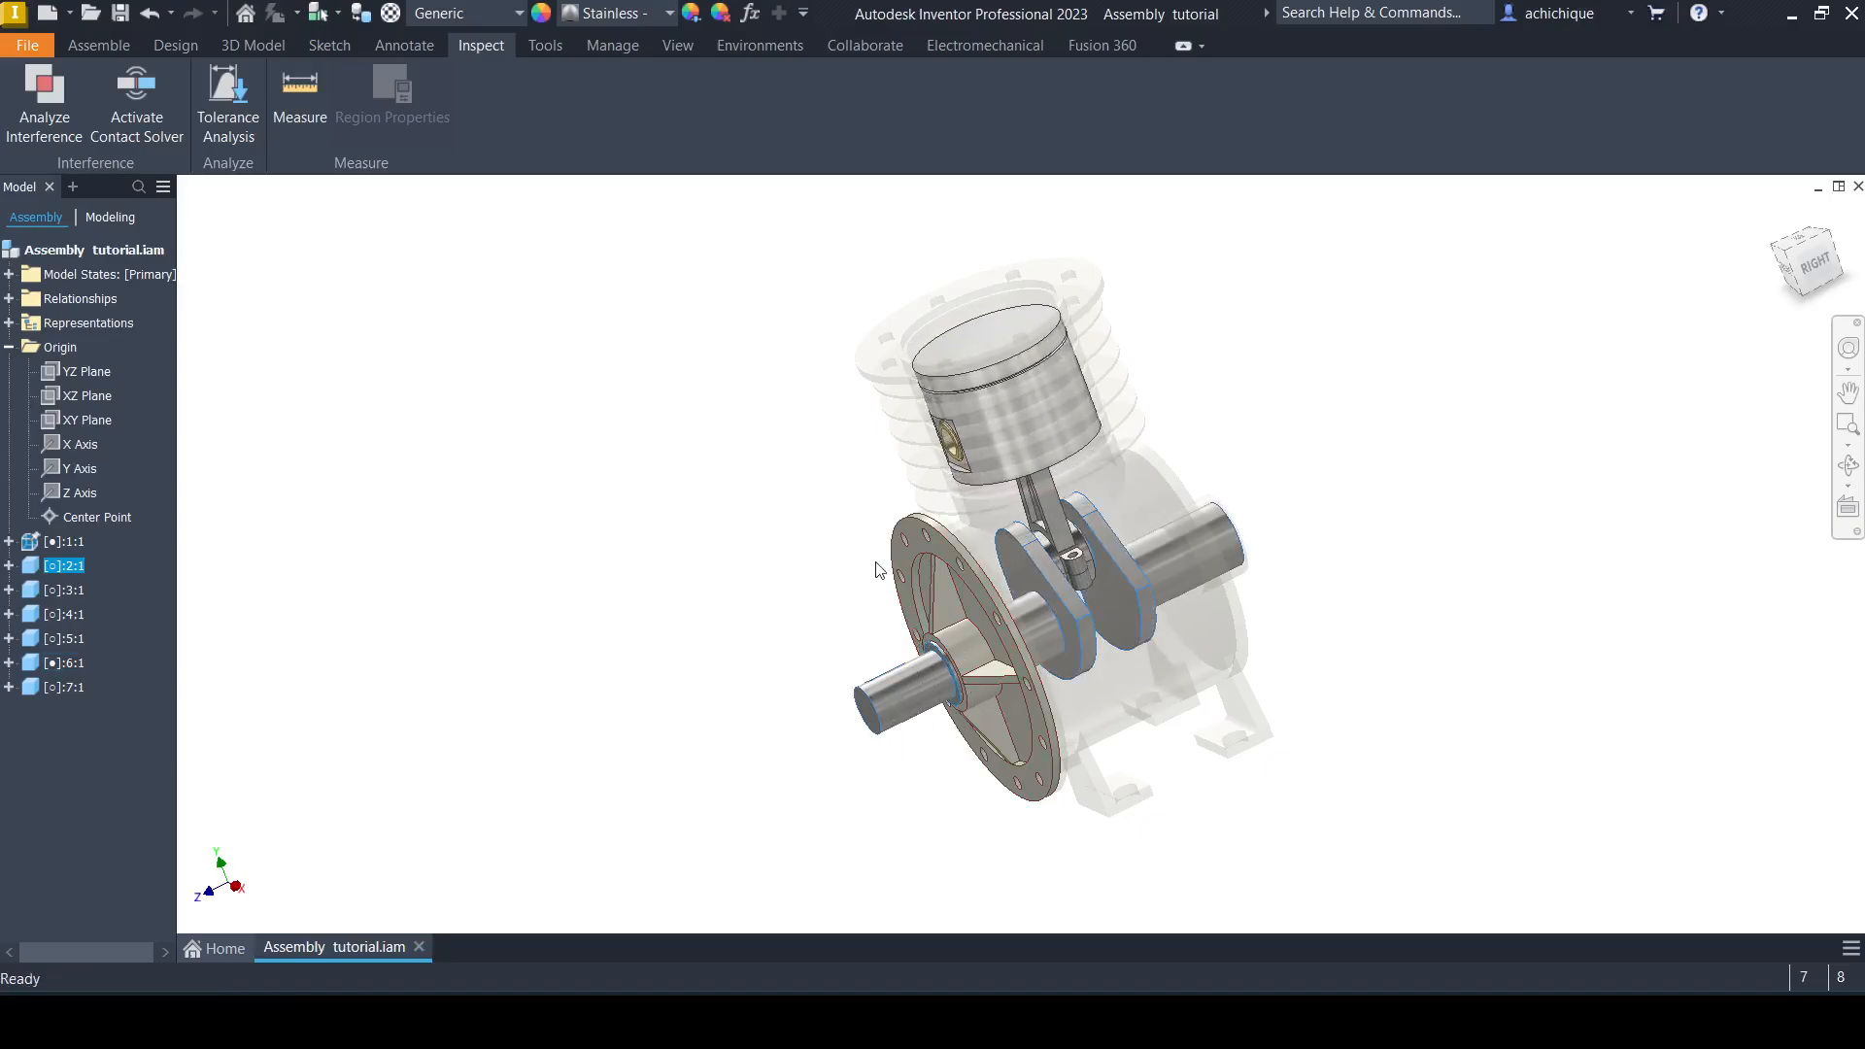
{"action": "key", "text": "F6"}
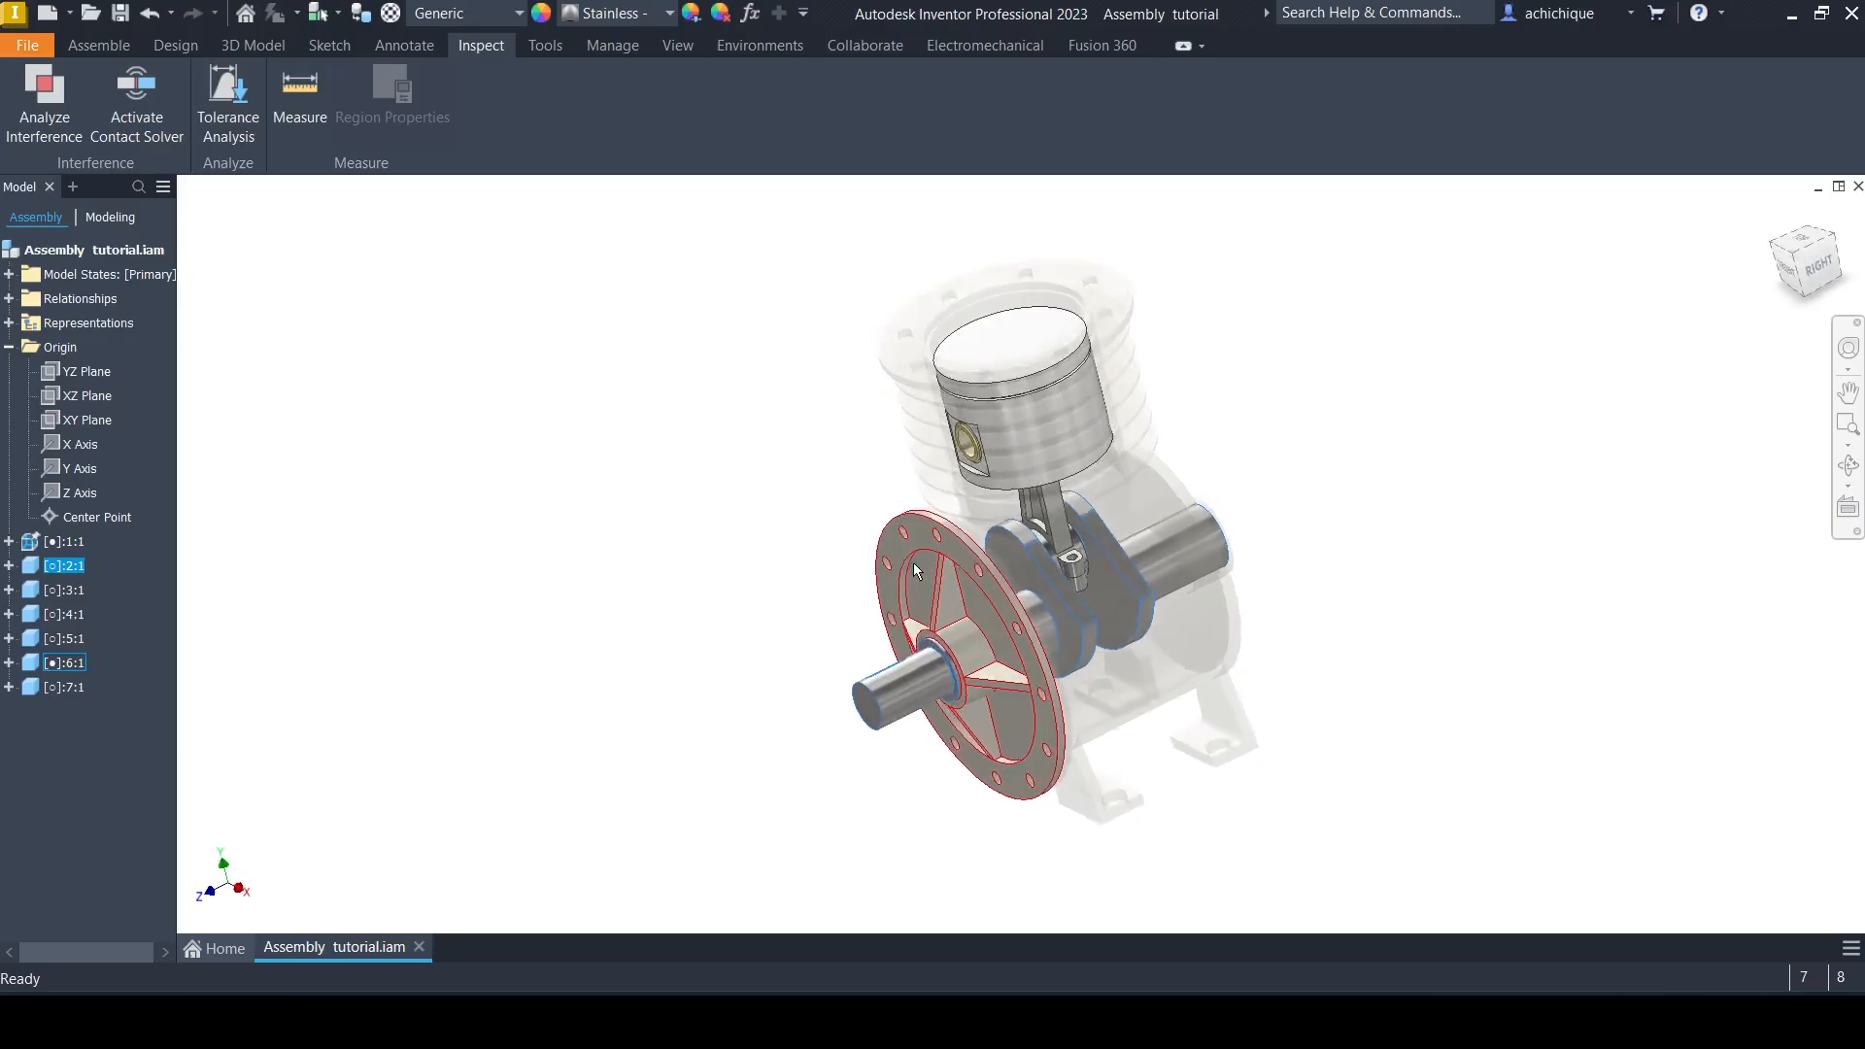
{"action": "left_click", "coordinate": [767, 369]}
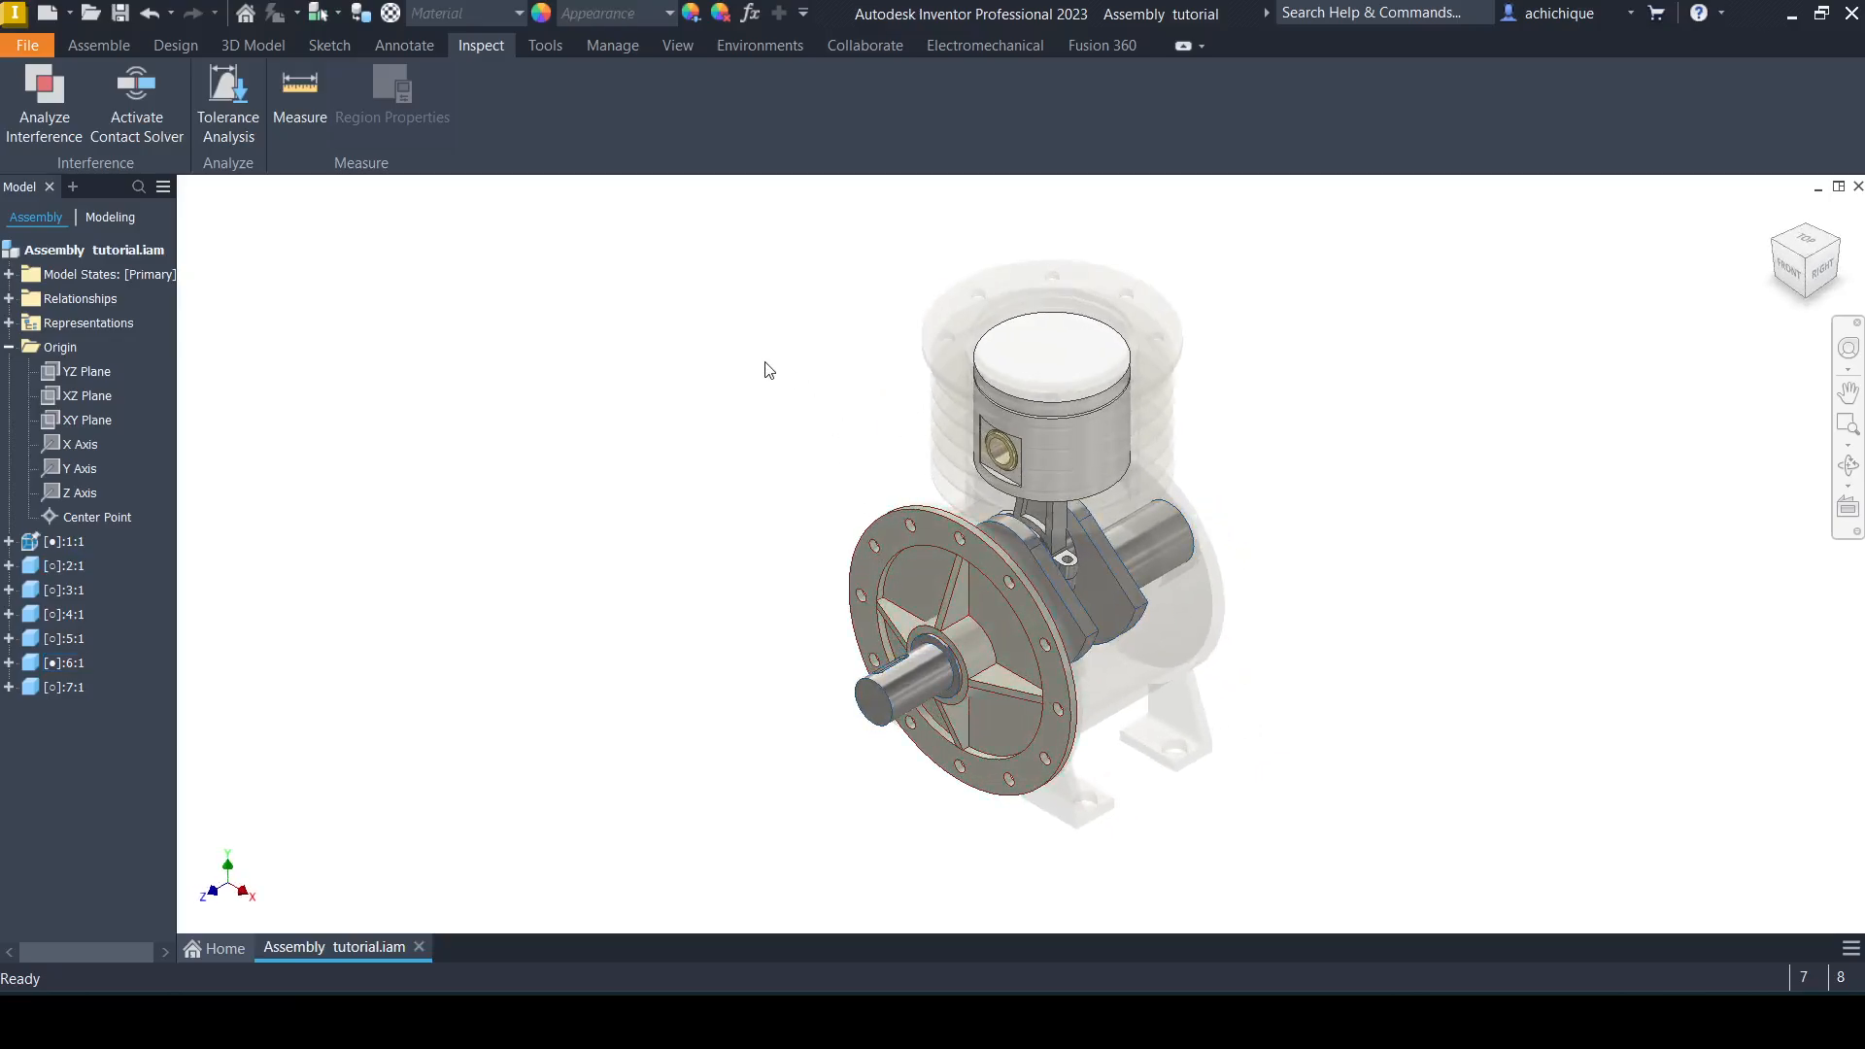
Create a new assembly file from the metric Standard (mm).iam template.
{"action": "left_click", "coordinate": [70, 13]}
{"action": "left_click", "coordinate": [52, 13]}
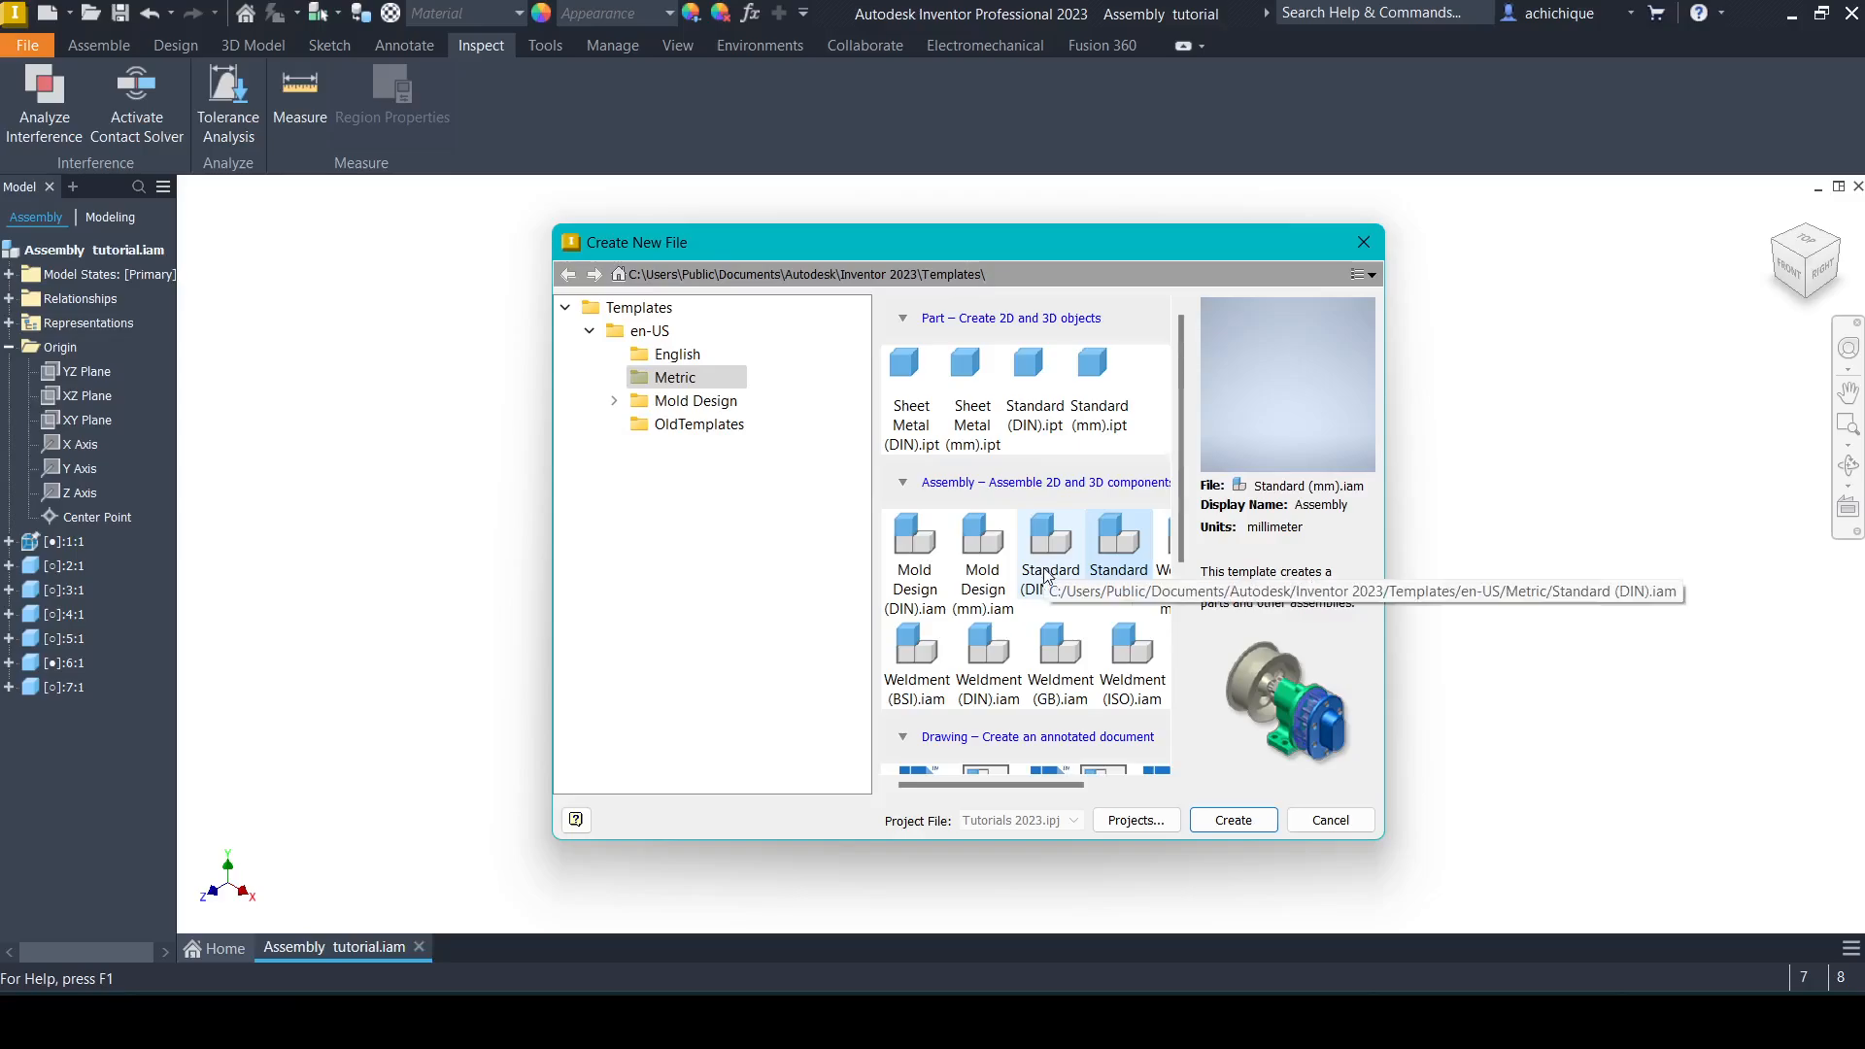
{"action": "left_click", "coordinate": [1234, 819]}
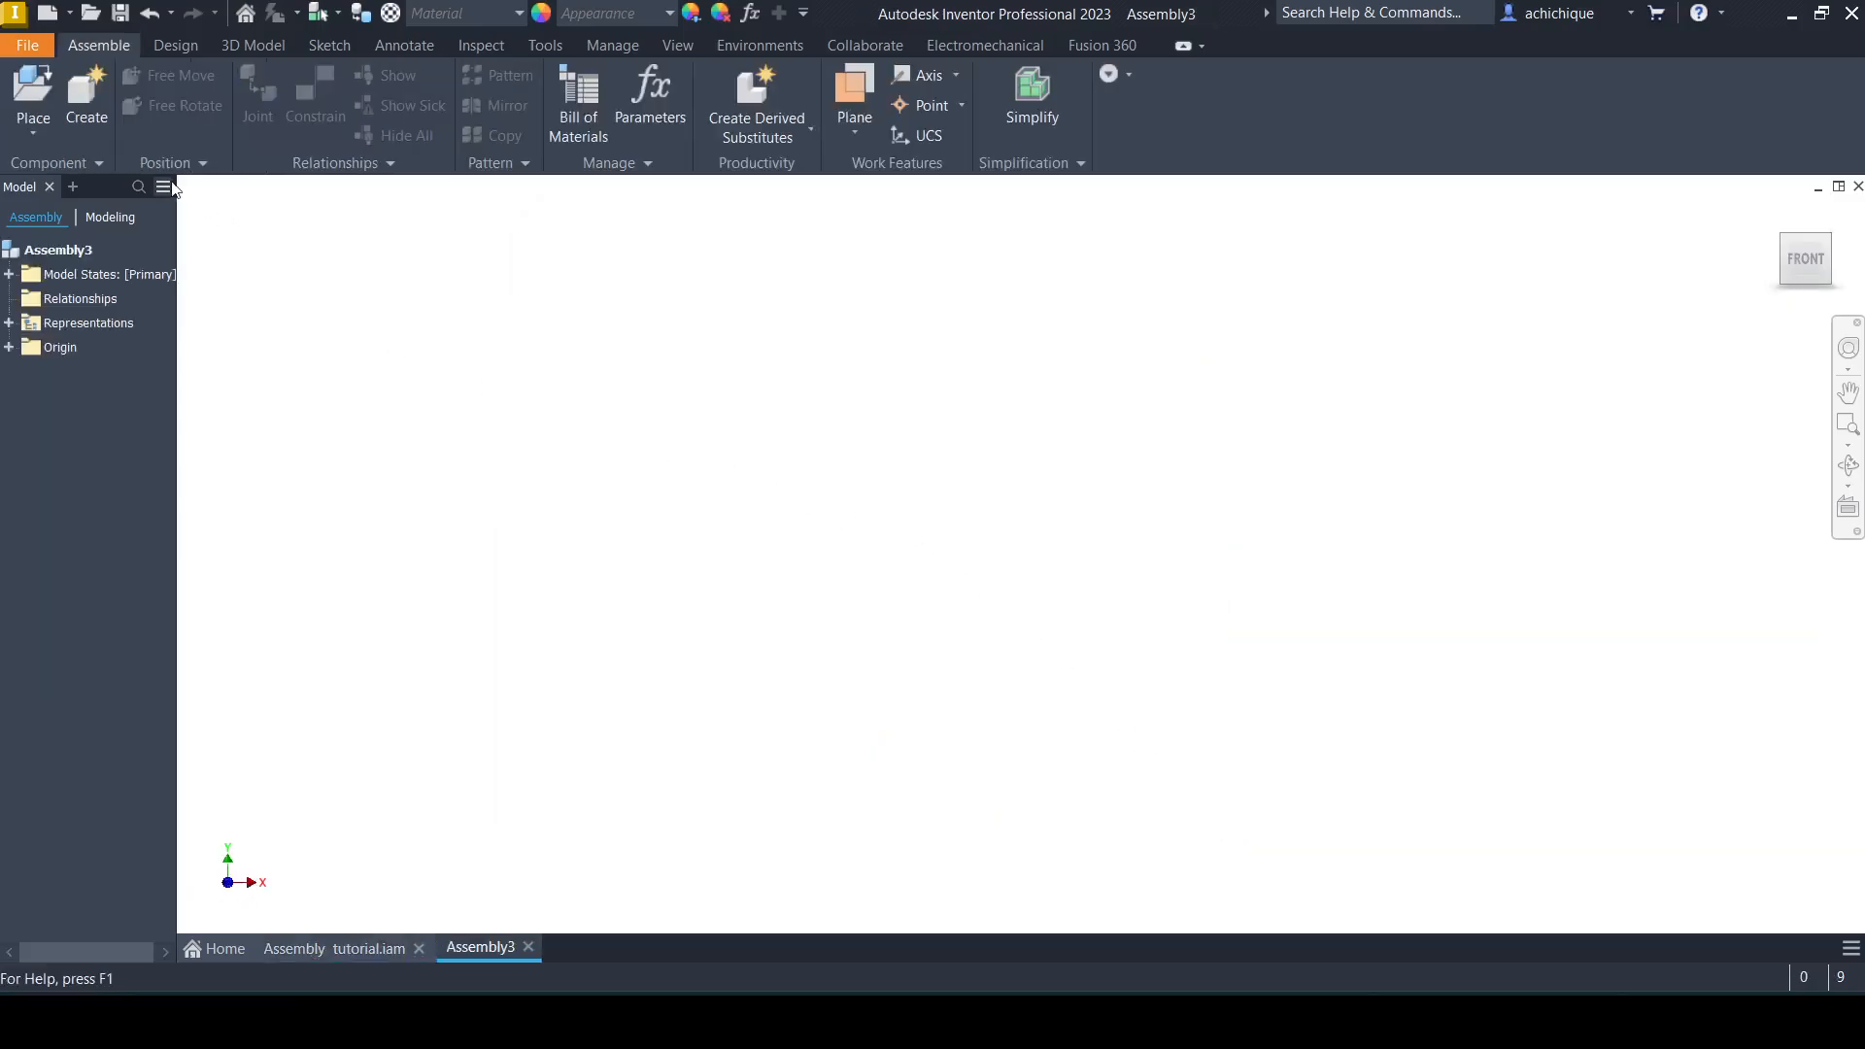
Place one instance each of the part files 1.ipt through 7.ipt in the new assembly.
{"action": "left_click", "coordinate": [38, 96]}
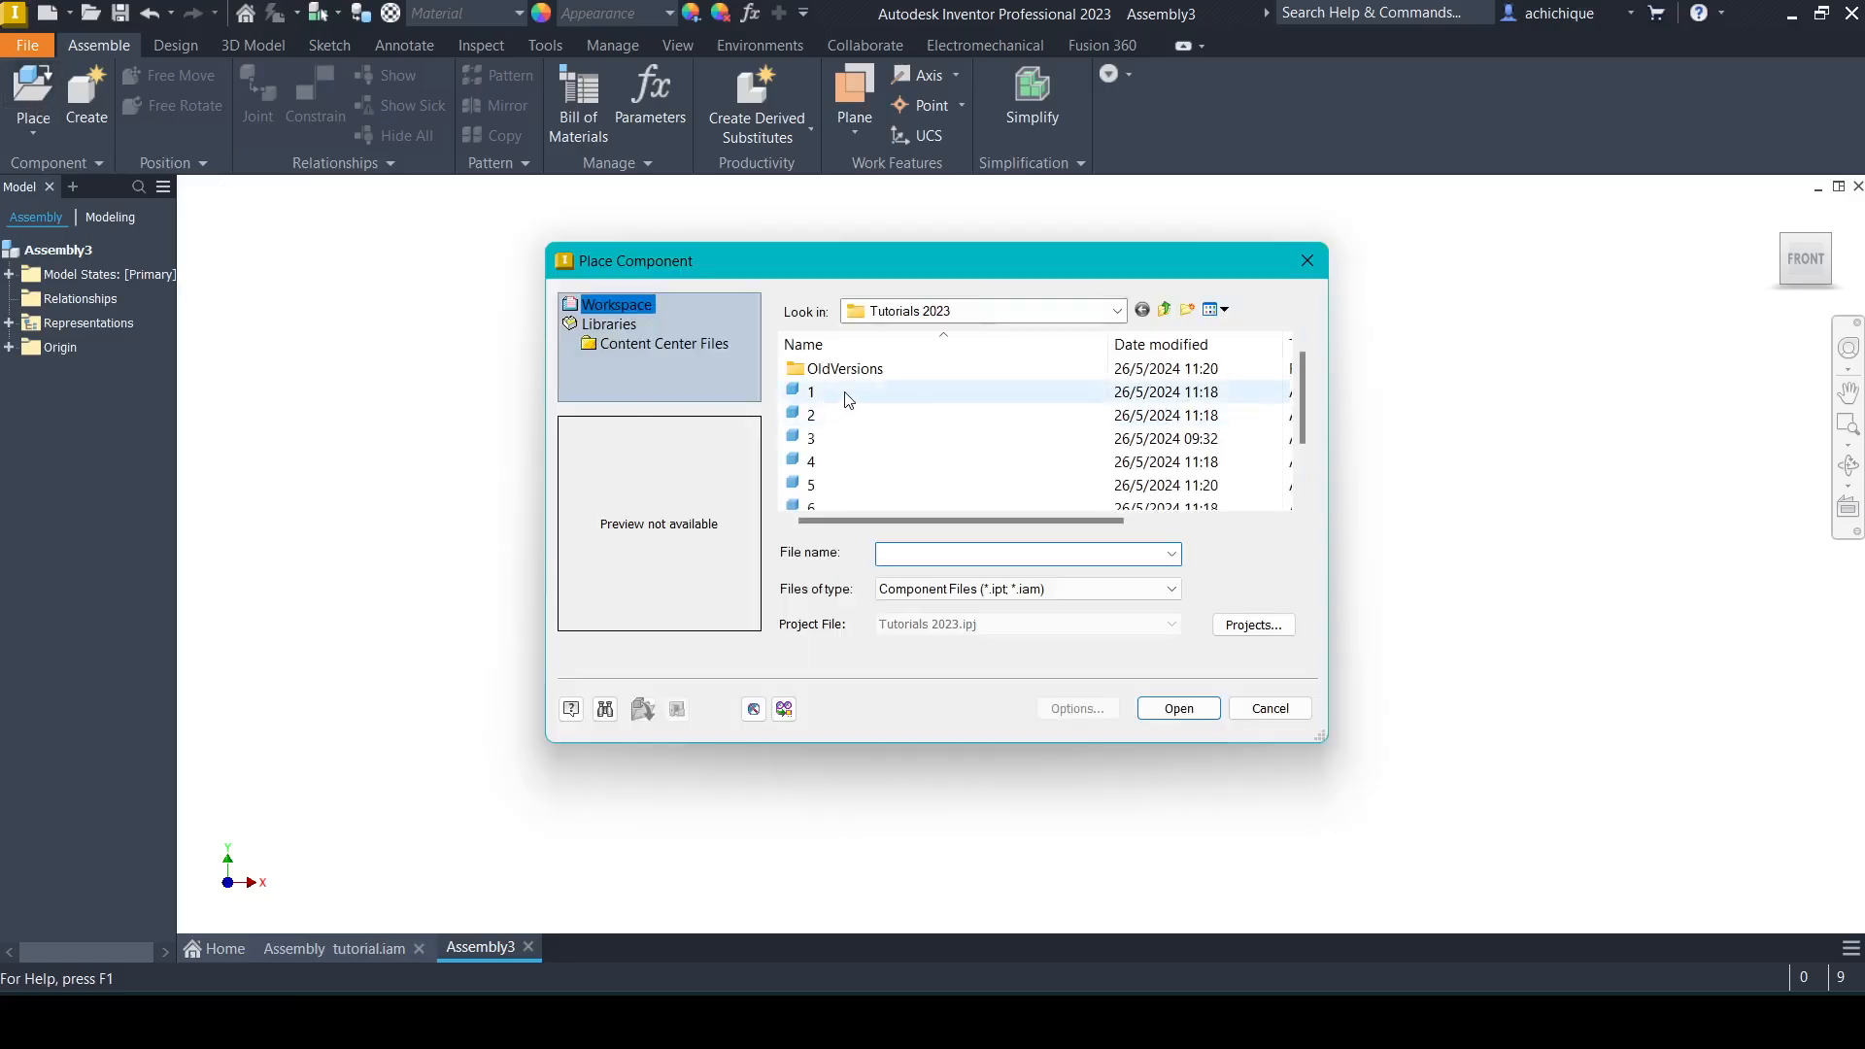
{"action": "left_click", "coordinate": [847, 397]}
{"action": "left_click_drag", "start_coordinate": [845, 398], "coordinate": [812, 479]}
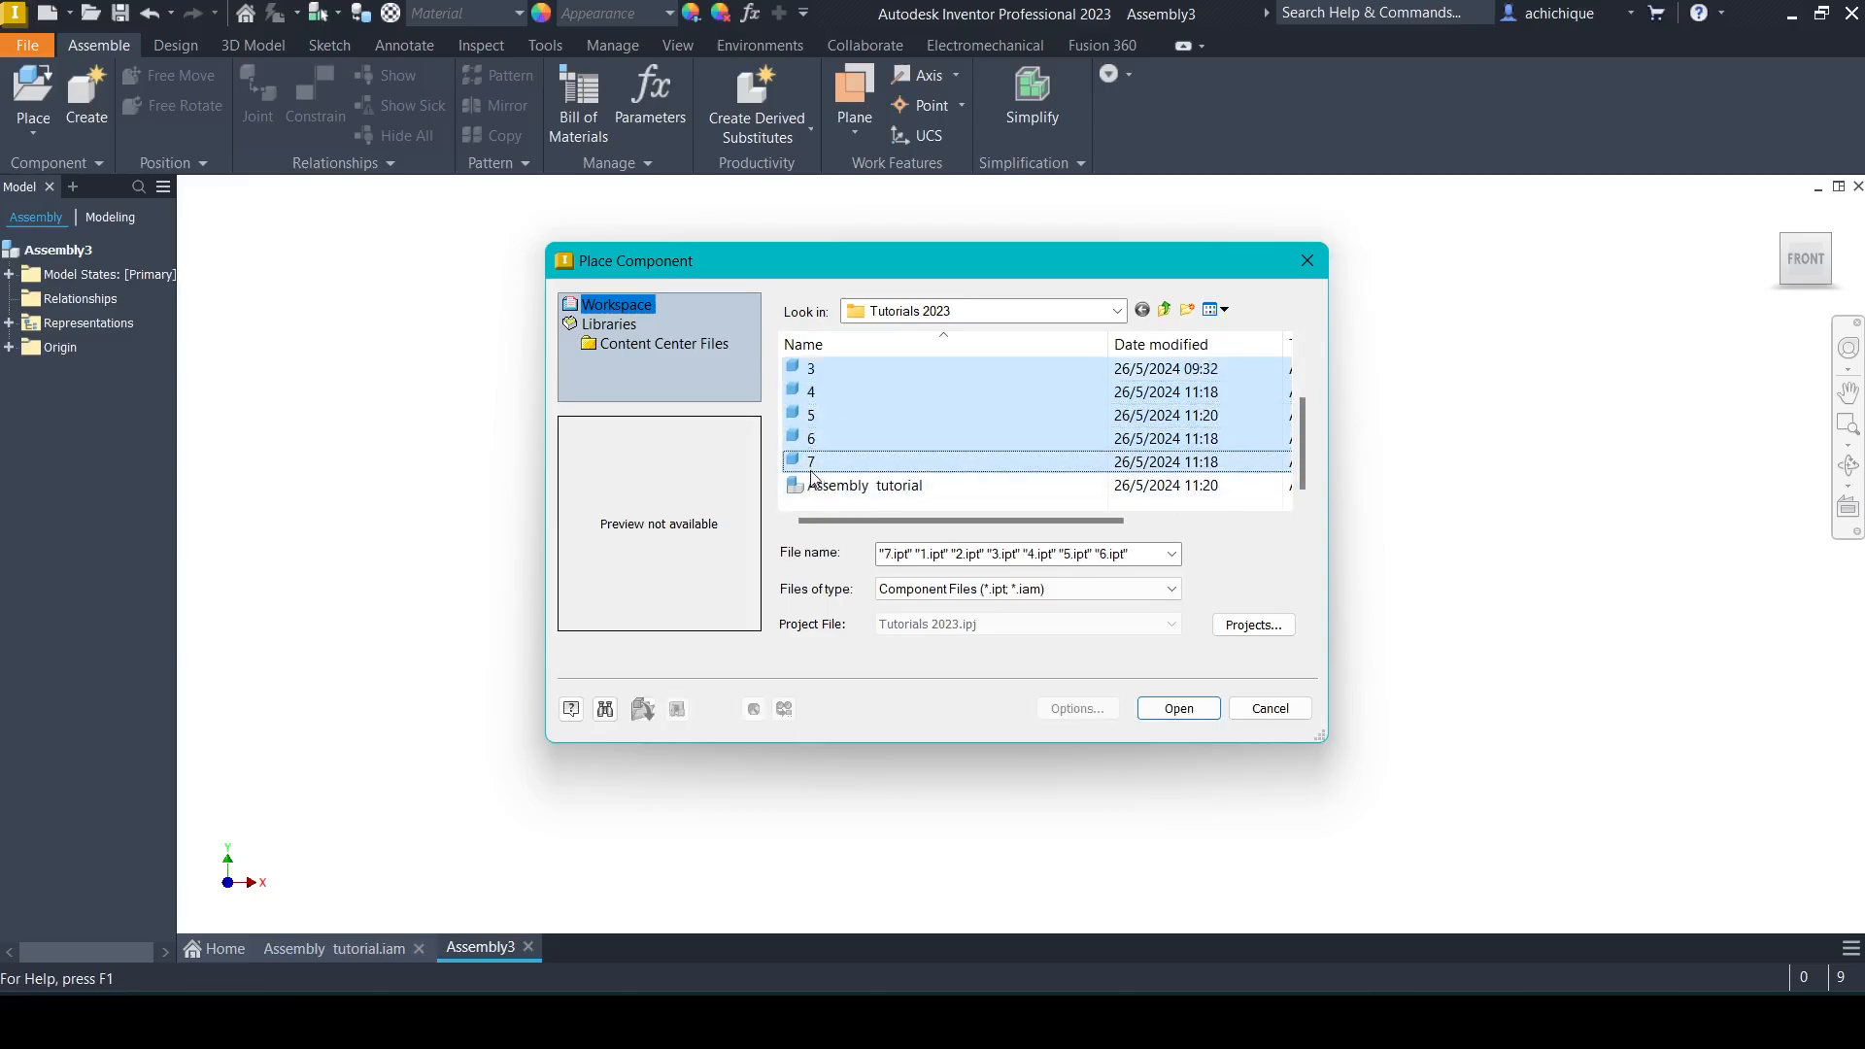
{"action": "left_click", "coordinate": [1172, 710]}
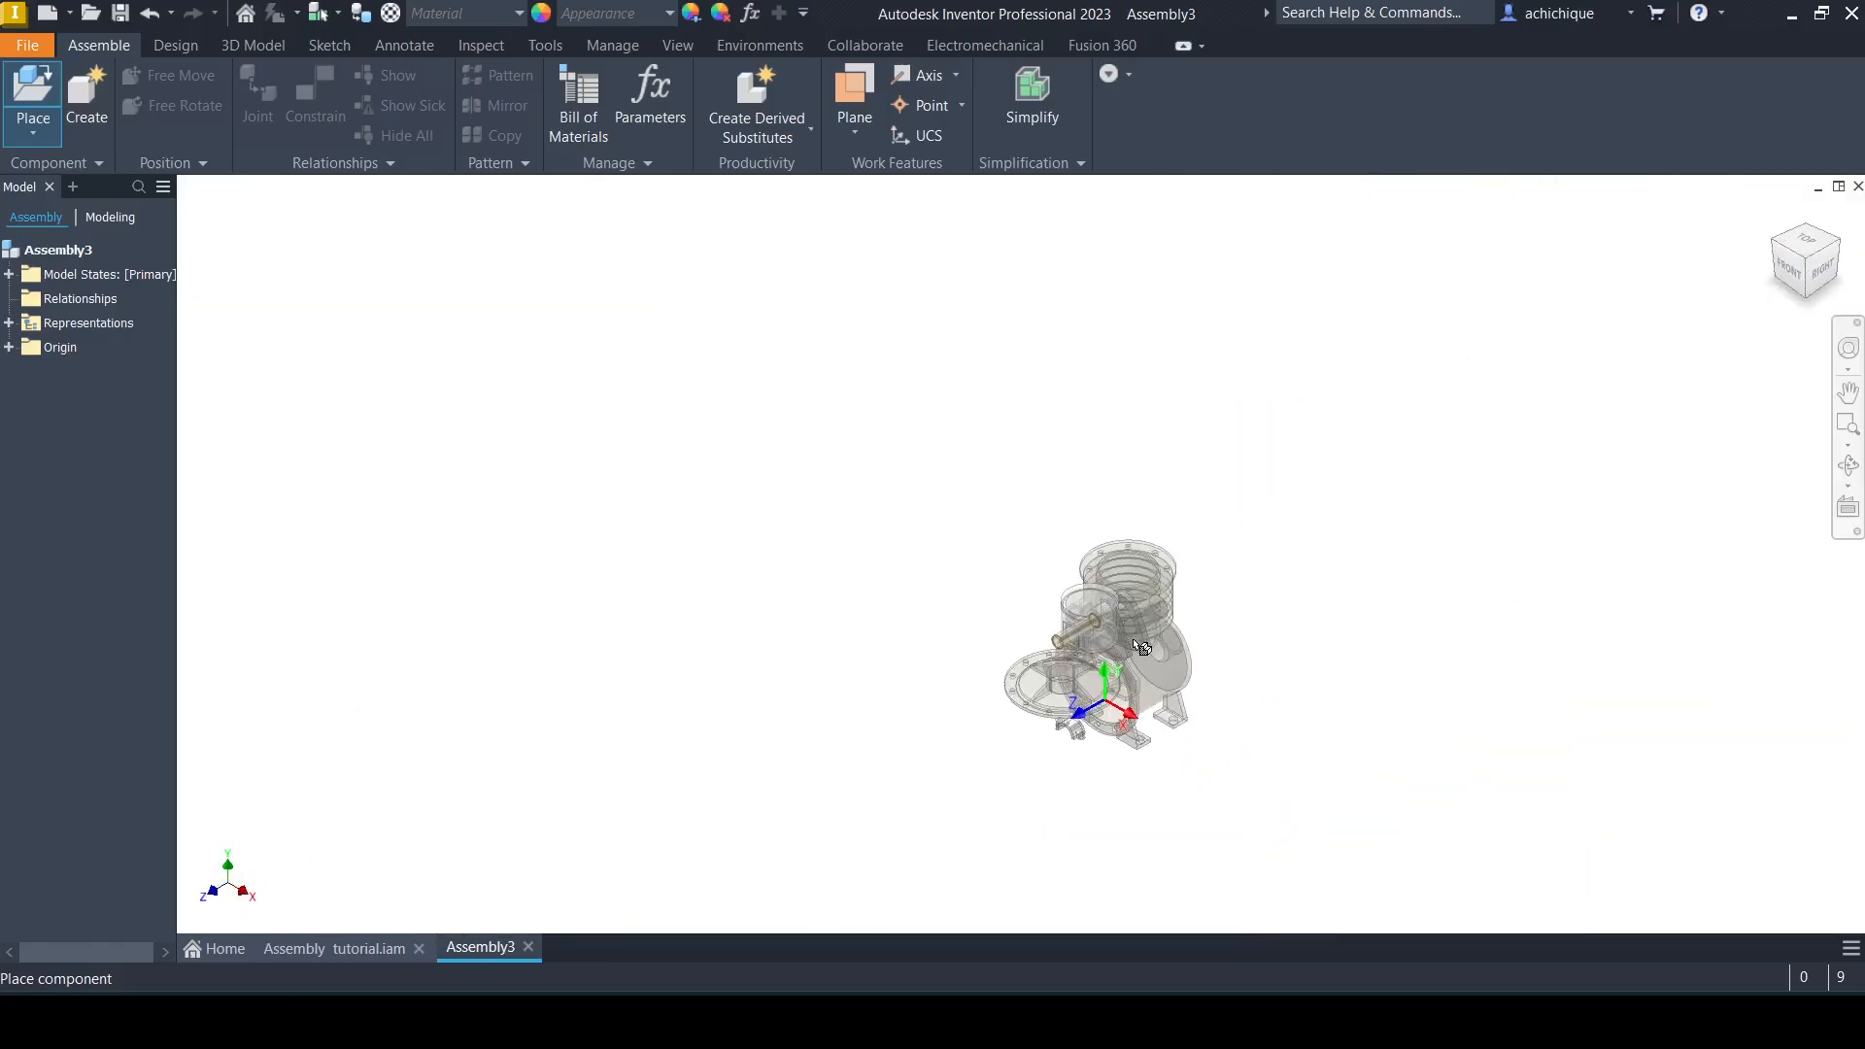
{"action": "left_click", "coordinate": [832, 486]}
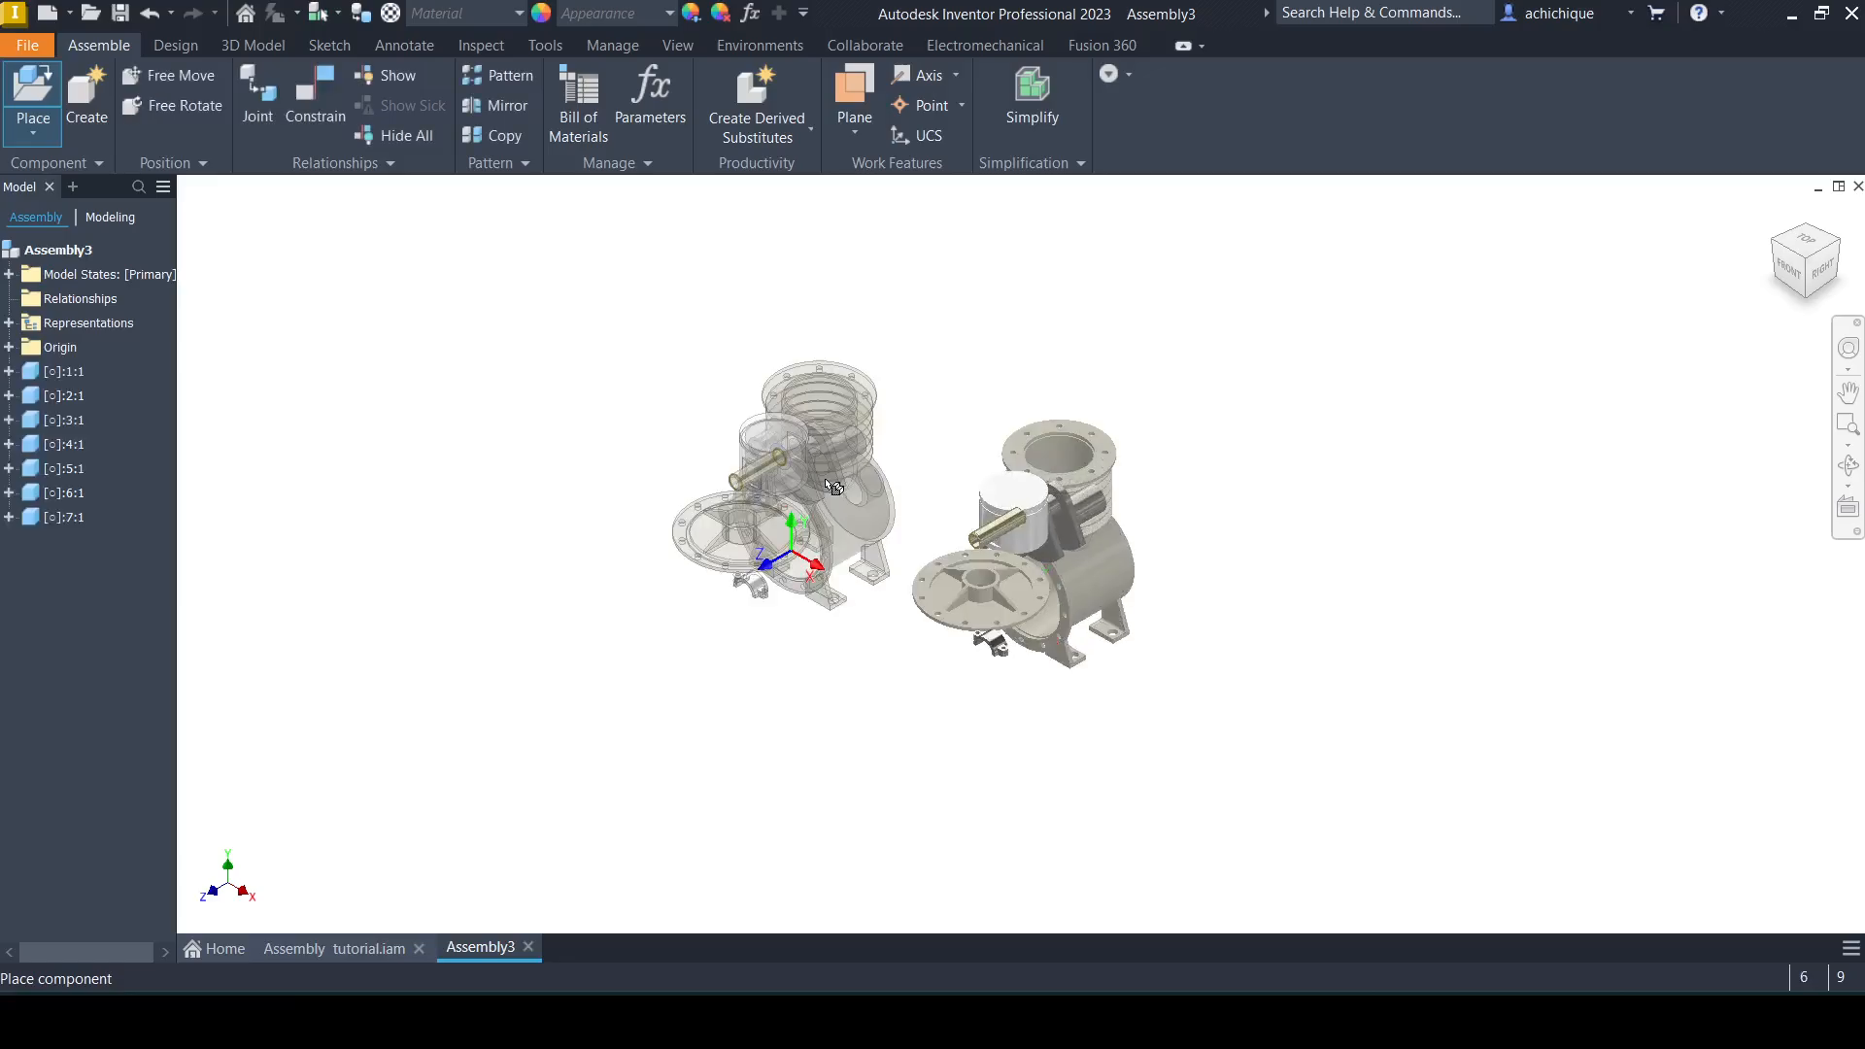
{"action": "key", "text": "Escape"}
Spread the piston, pin, end cover, connecting rod, crankshaft and bearing cap apart around the housing so no parts overlap.
{"action": "left_click_drag", "start_coordinate": [997, 502], "coordinate": [666, 442]}
{"action": "left_click_drag", "start_coordinate": [991, 541], "coordinate": [1399, 618]}
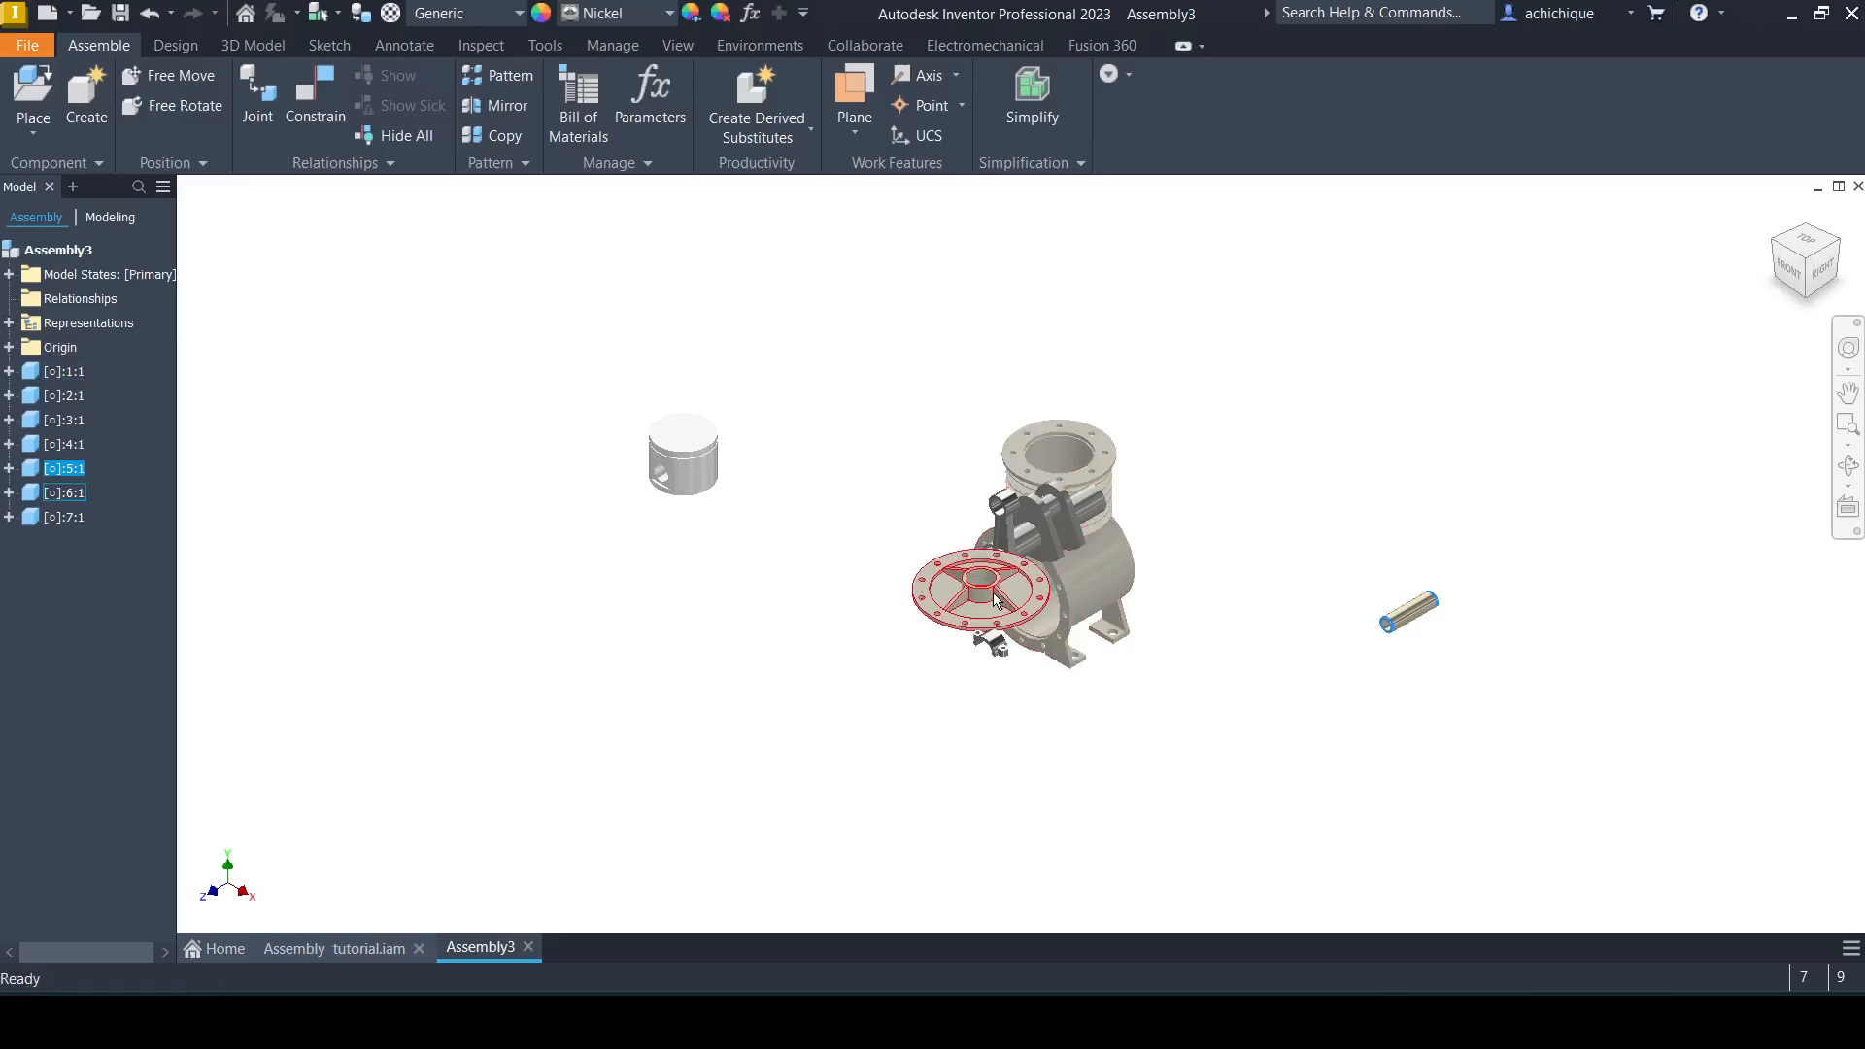
{"action": "left_click_drag", "start_coordinate": [961, 592], "coordinate": [691, 640]}
{"action": "left_click_drag", "start_coordinate": [1001, 544], "coordinate": [1330, 476]}
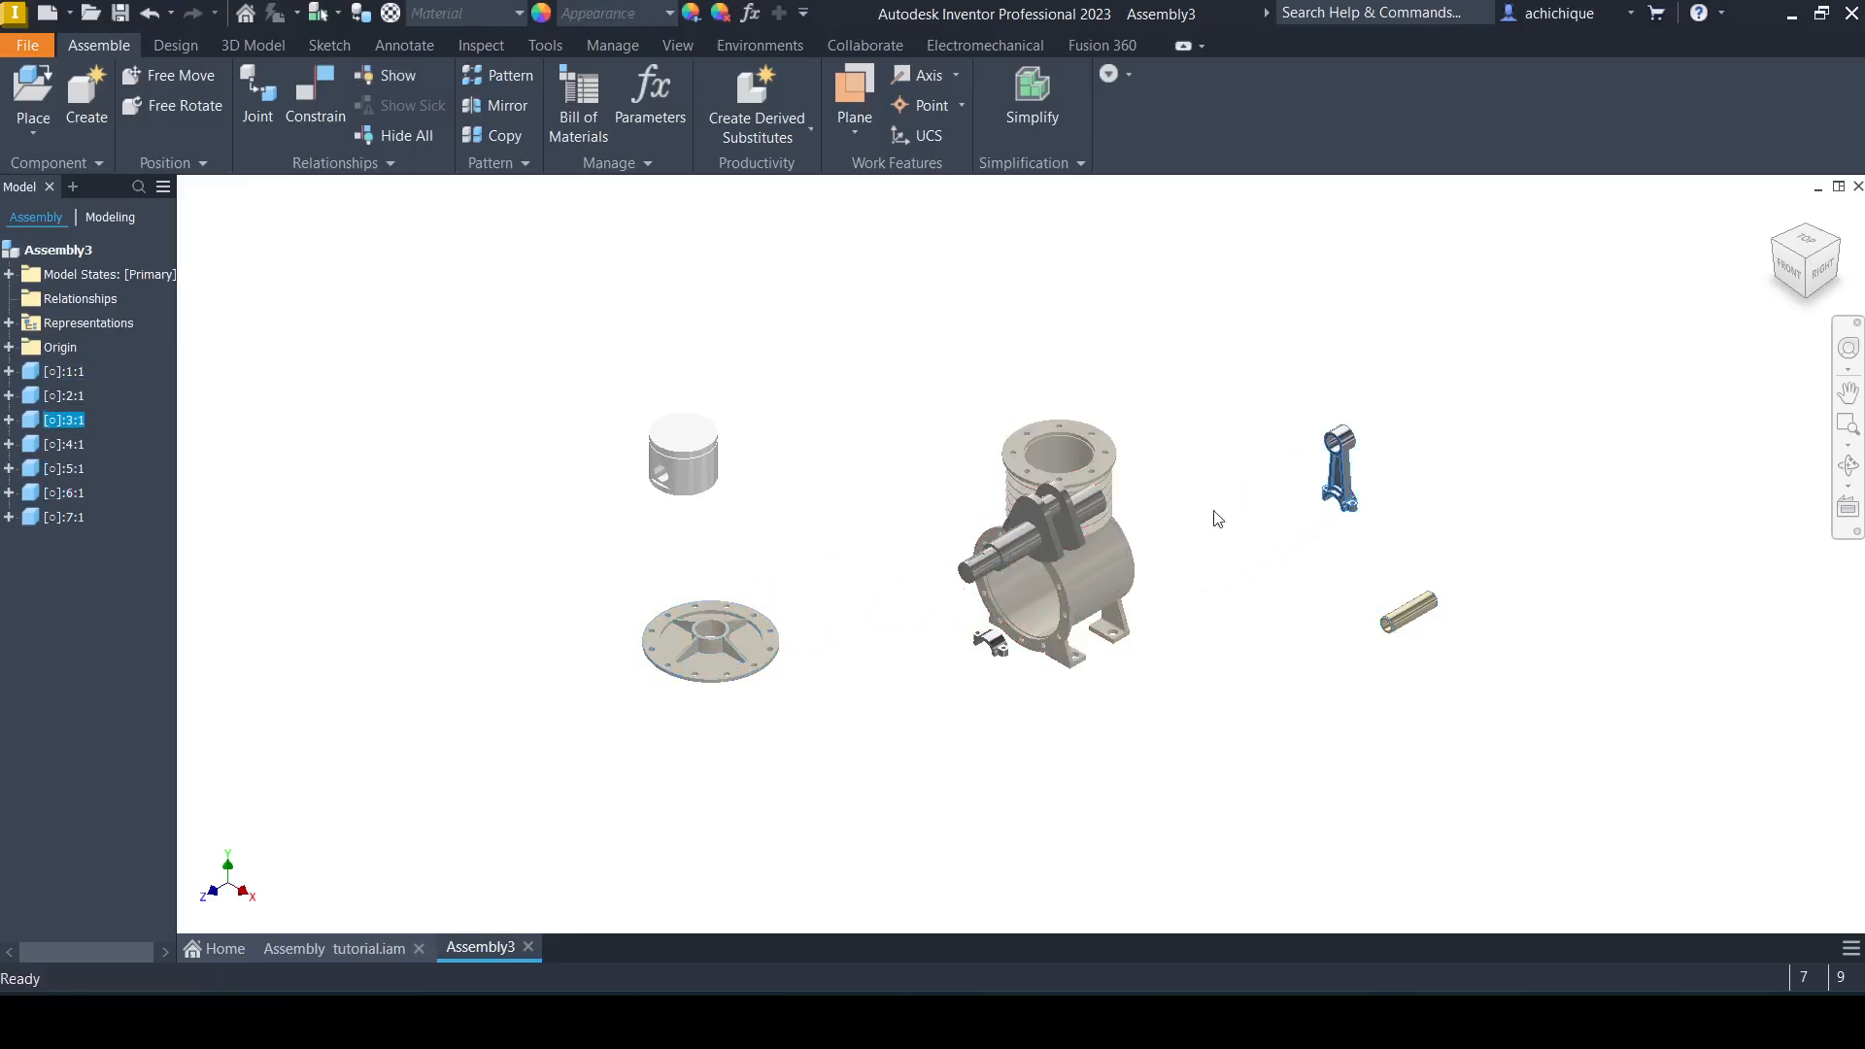
{"action": "left_click_drag", "start_coordinate": [1075, 537], "coordinate": [1245, 727]}
{"action": "left_click_drag", "start_coordinate": [991, 643], "coordinate": [1107, 677]}
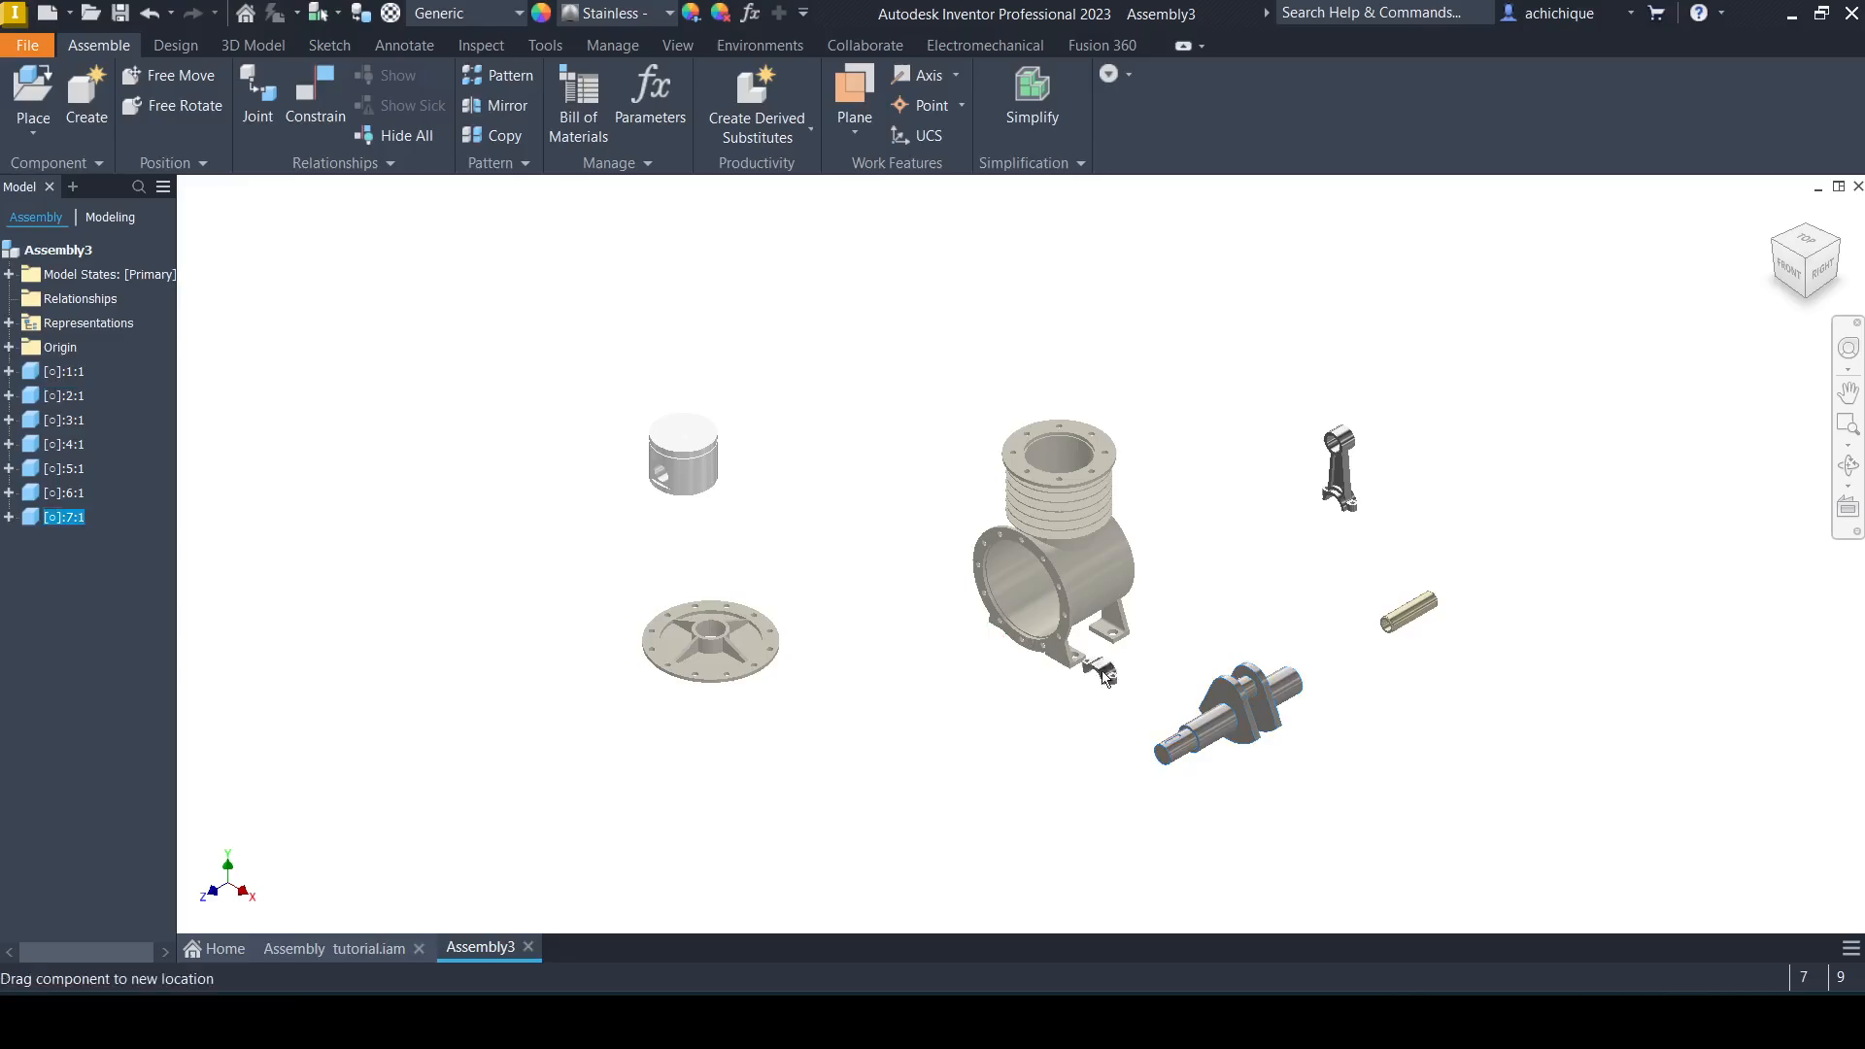
{"action": "left_click_drag", "start_coordinate": [1316, 573], "coordinate": [1316, 556]}
{"action": "left_click", "coordinate": [1251, 597]}
Ground the cylinder housing (part 1) so it stays fixed in the assembly.
{"action": "scroll", "coordinate": [1214, 558], "scroll_direction": "down", "scroll_amount": 2}
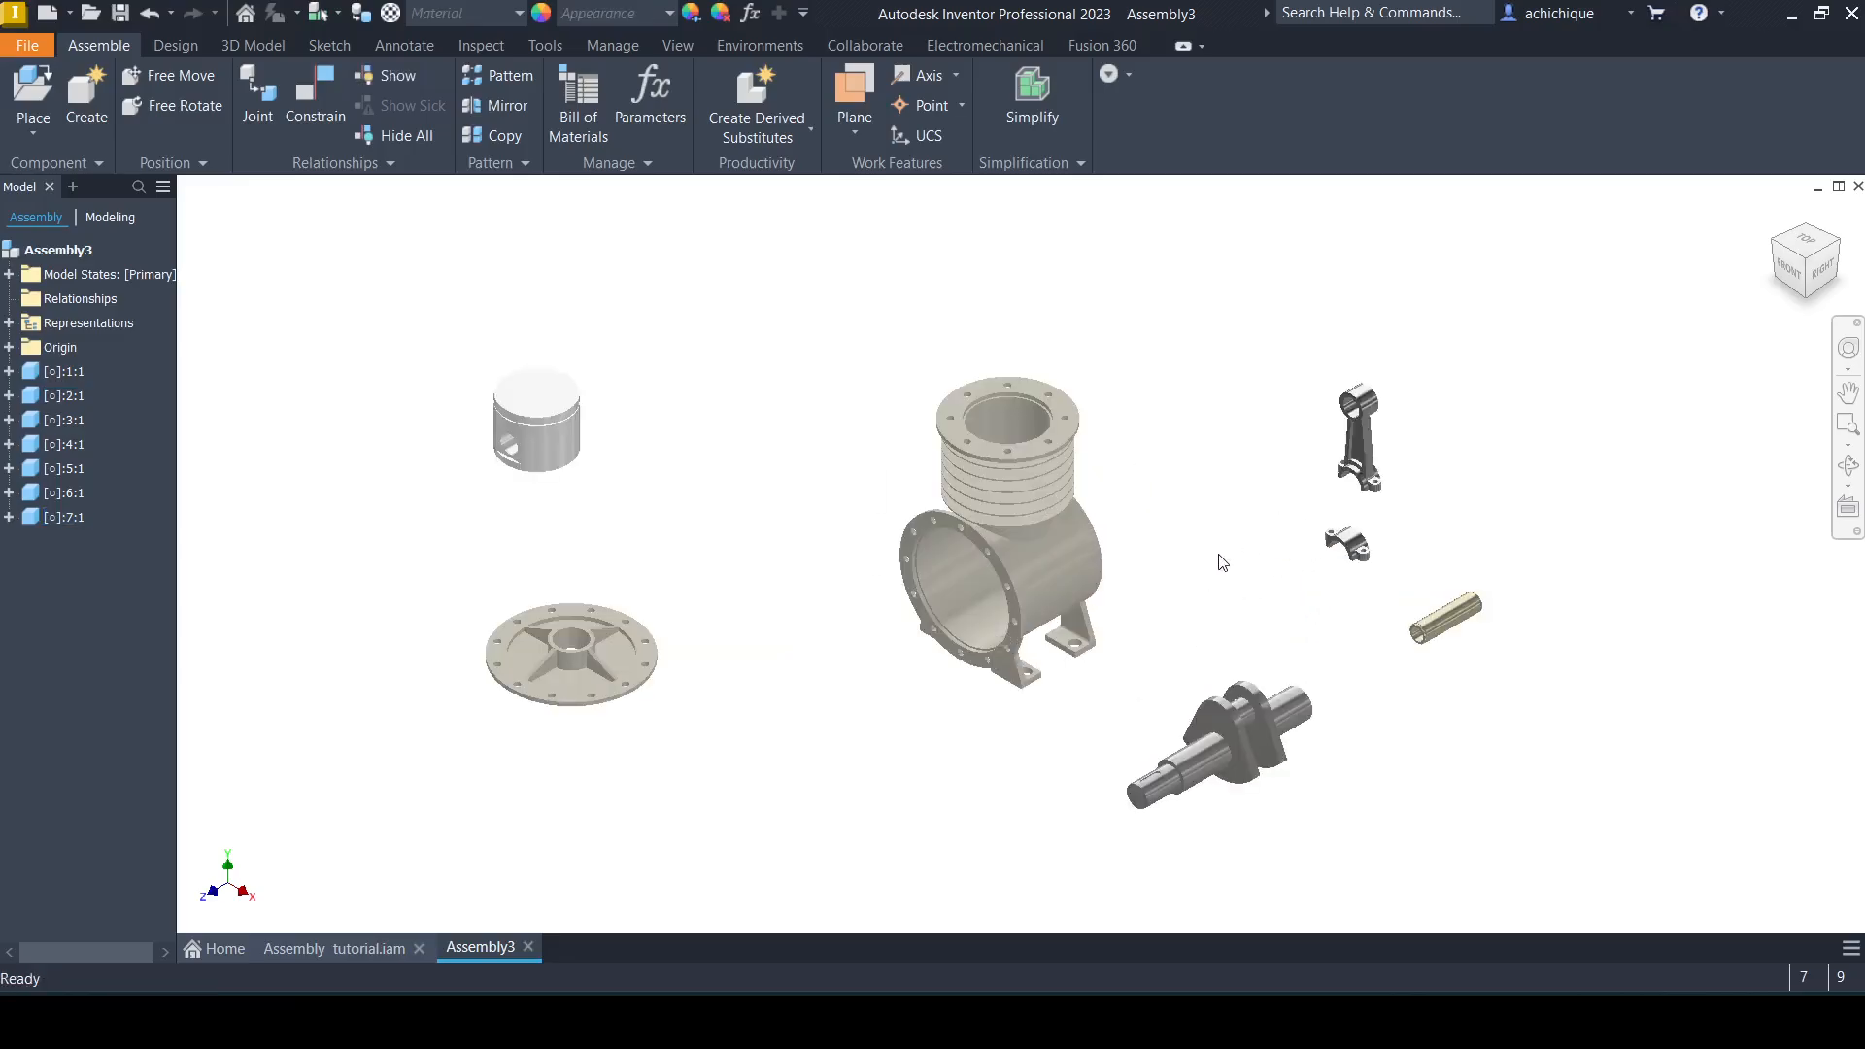
{"action": "middle_click_drag", "start_coordinate": [1231, 521], "coordinate": [1156, 583]}
{"action": "scroll", "coordinate": [1207, 616], "scroll_direction": "down", "scroll_amount": 2}
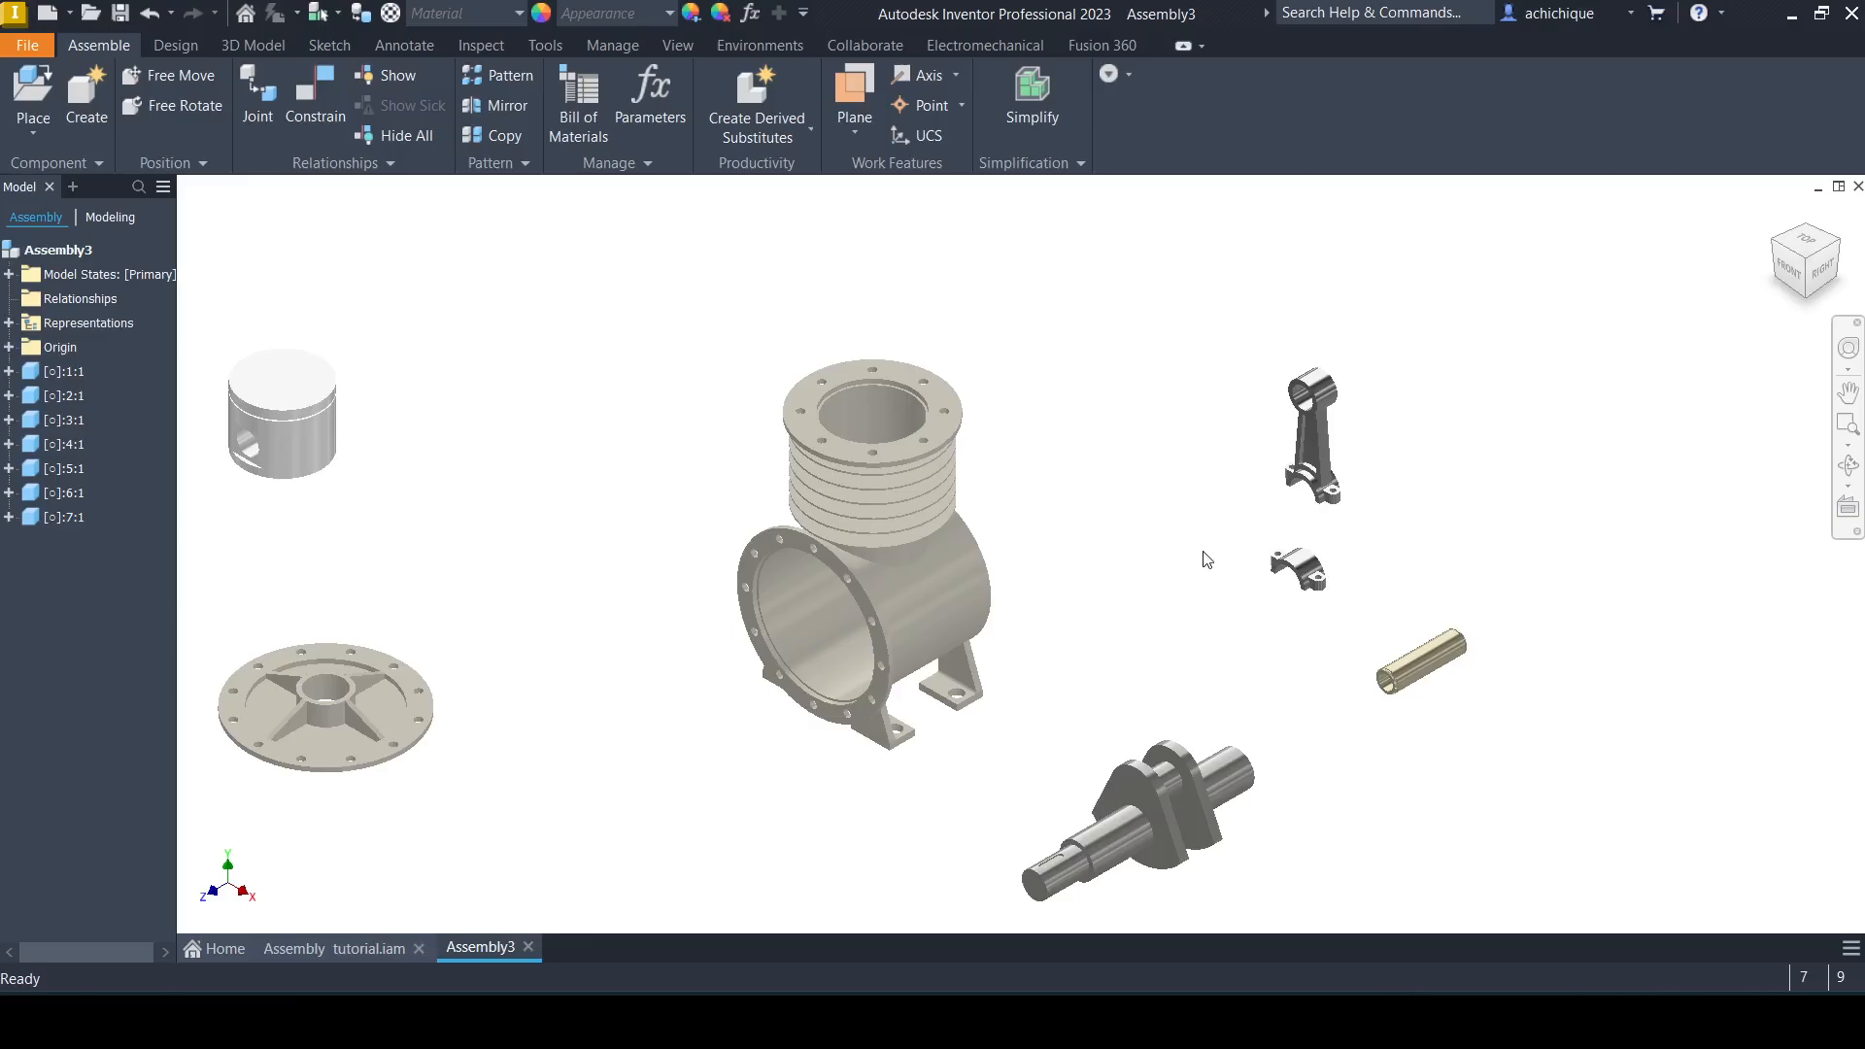
{"action": "scroll", "coordinate": [1280, 503], "scroll_direction": "up", "scroll_amount": 1}
{"action": "scroll", "coordinate": [1278, 508], "scroll_direction": "down", "scroll_amount": 3}
{"action": "key", "text": "F6"}
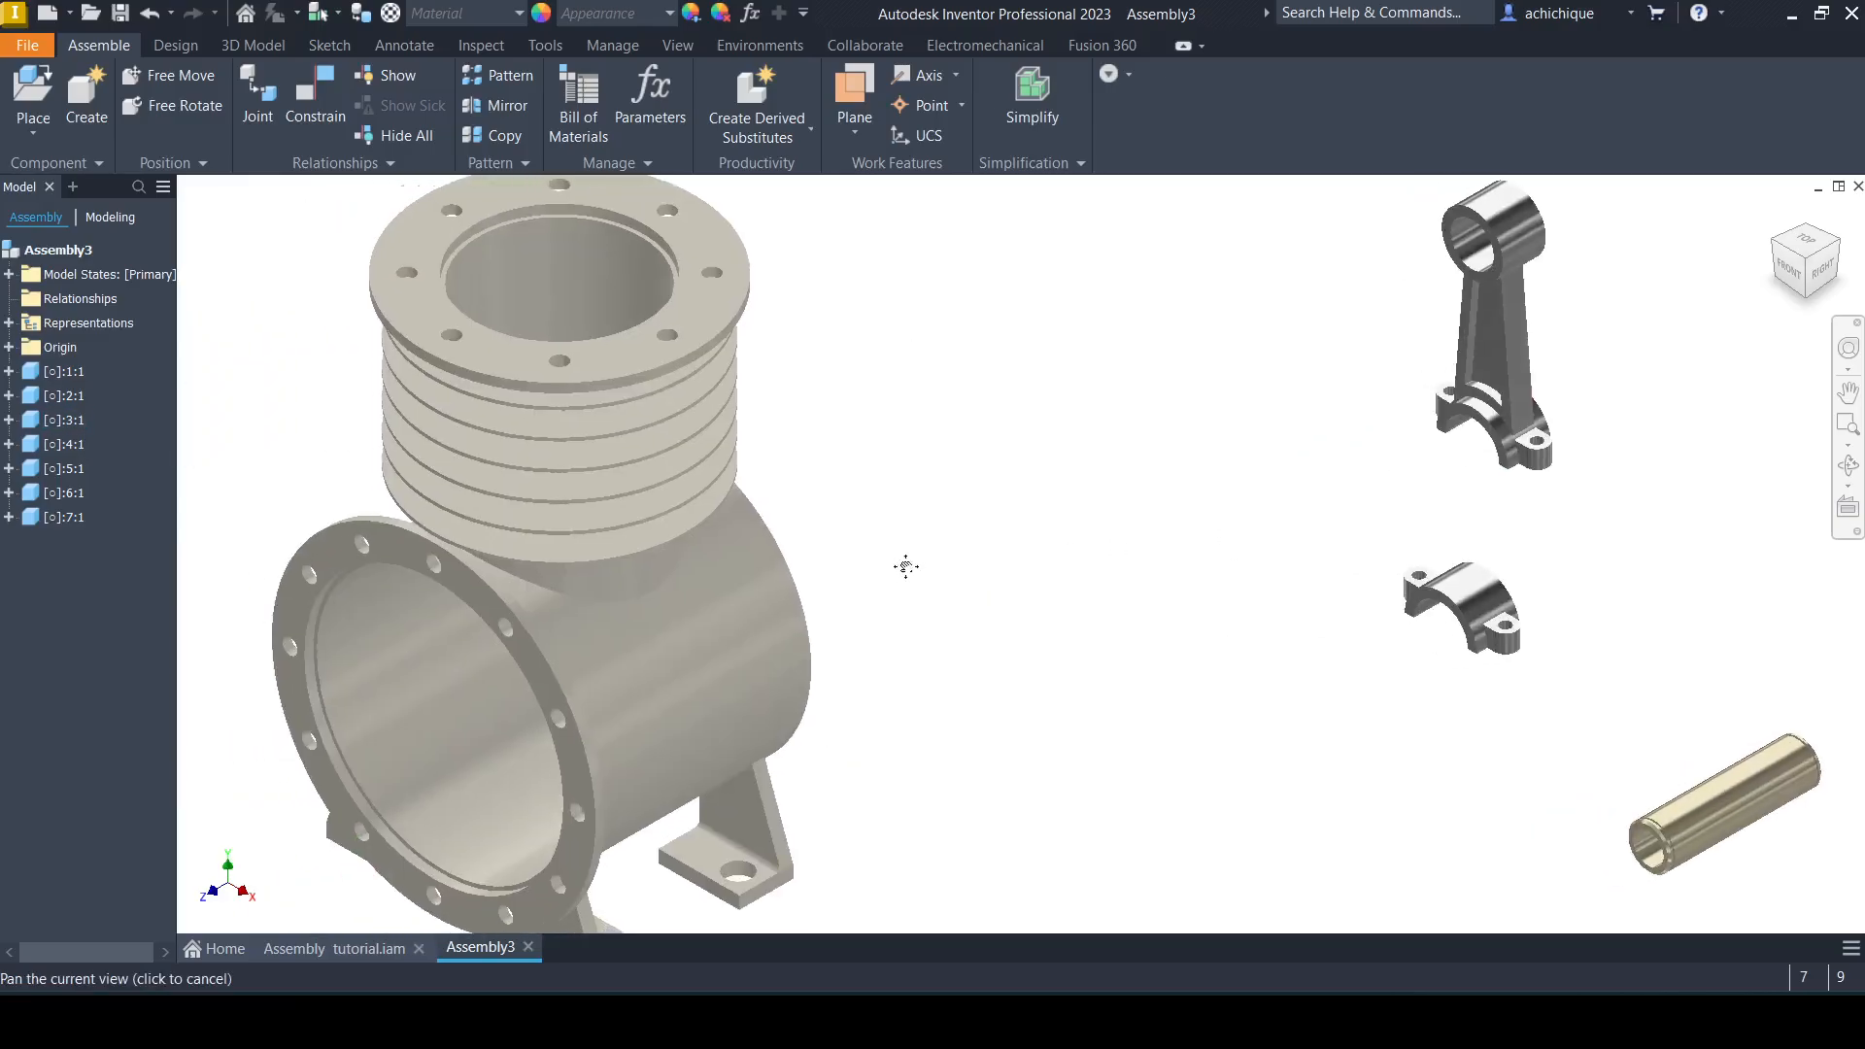
{"action": "right_click", "coordinate": [808, 597]}
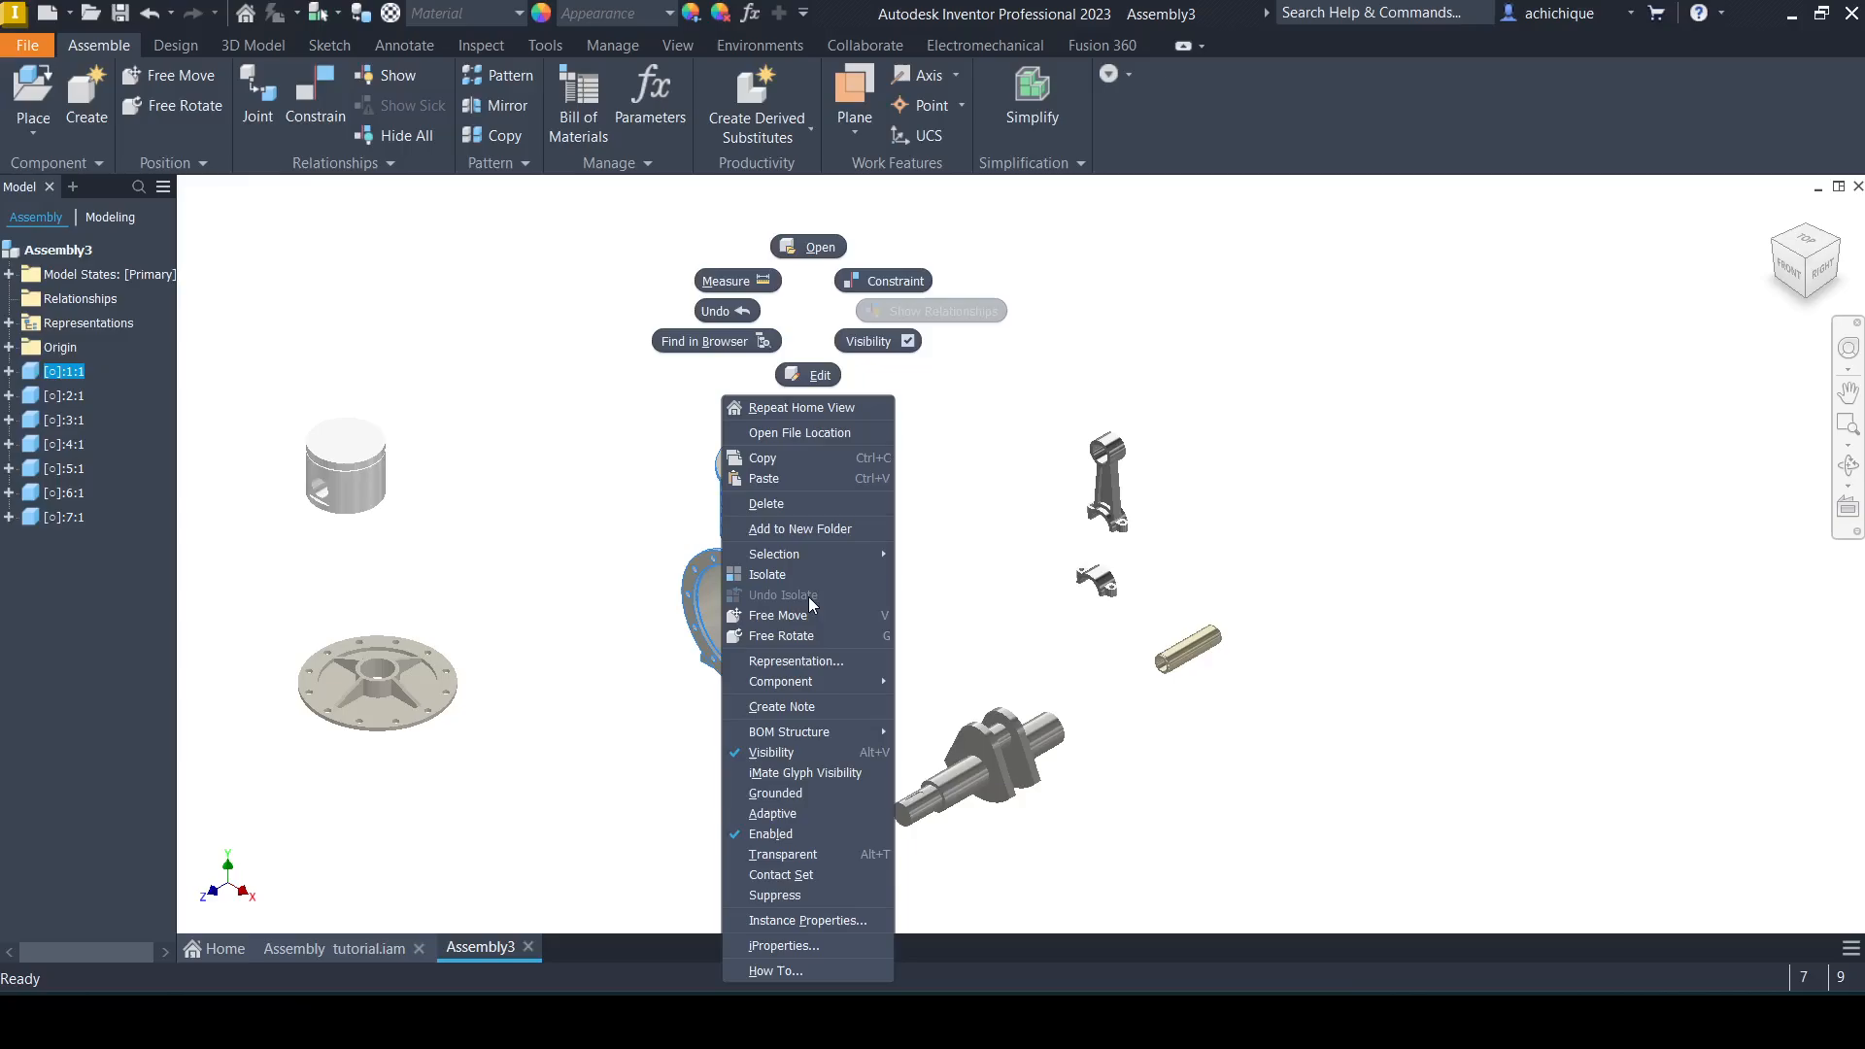
{"action": "left_click", "coordinate": [783, 794]}
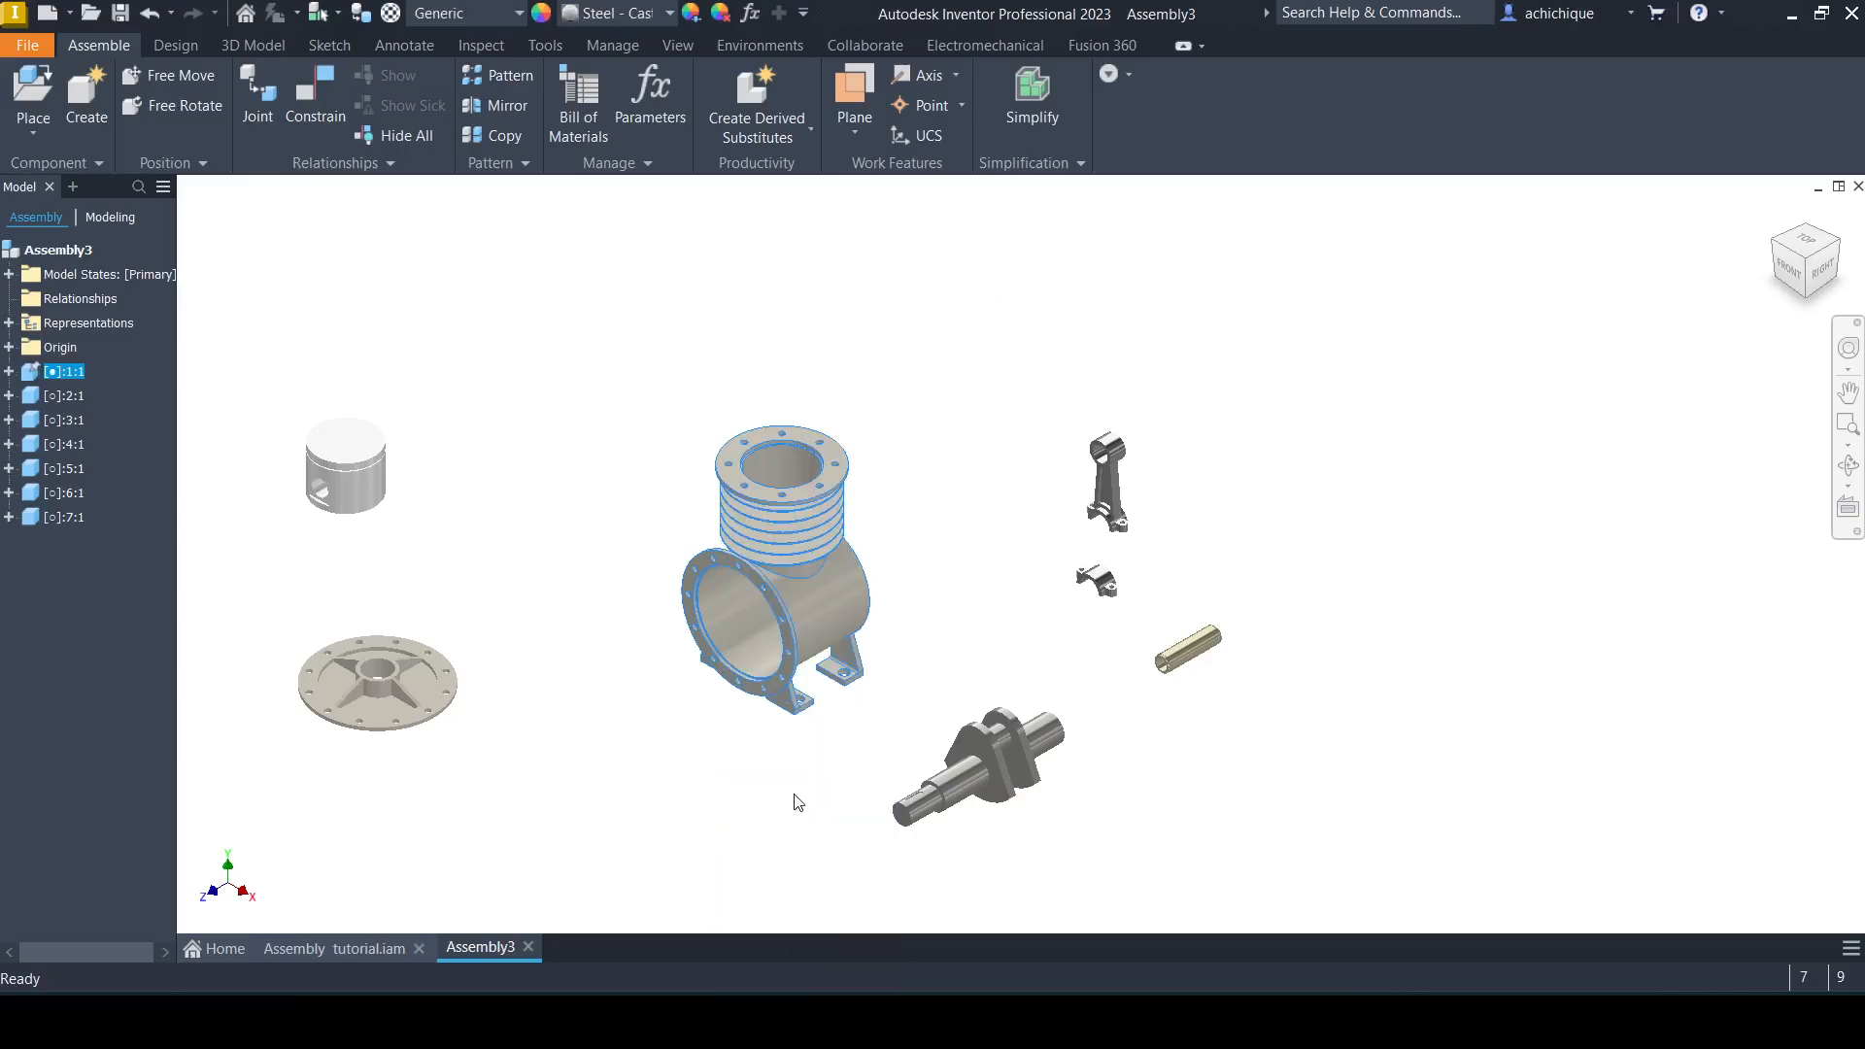
{"action": "left_click", "coordinate": [904, 651]}
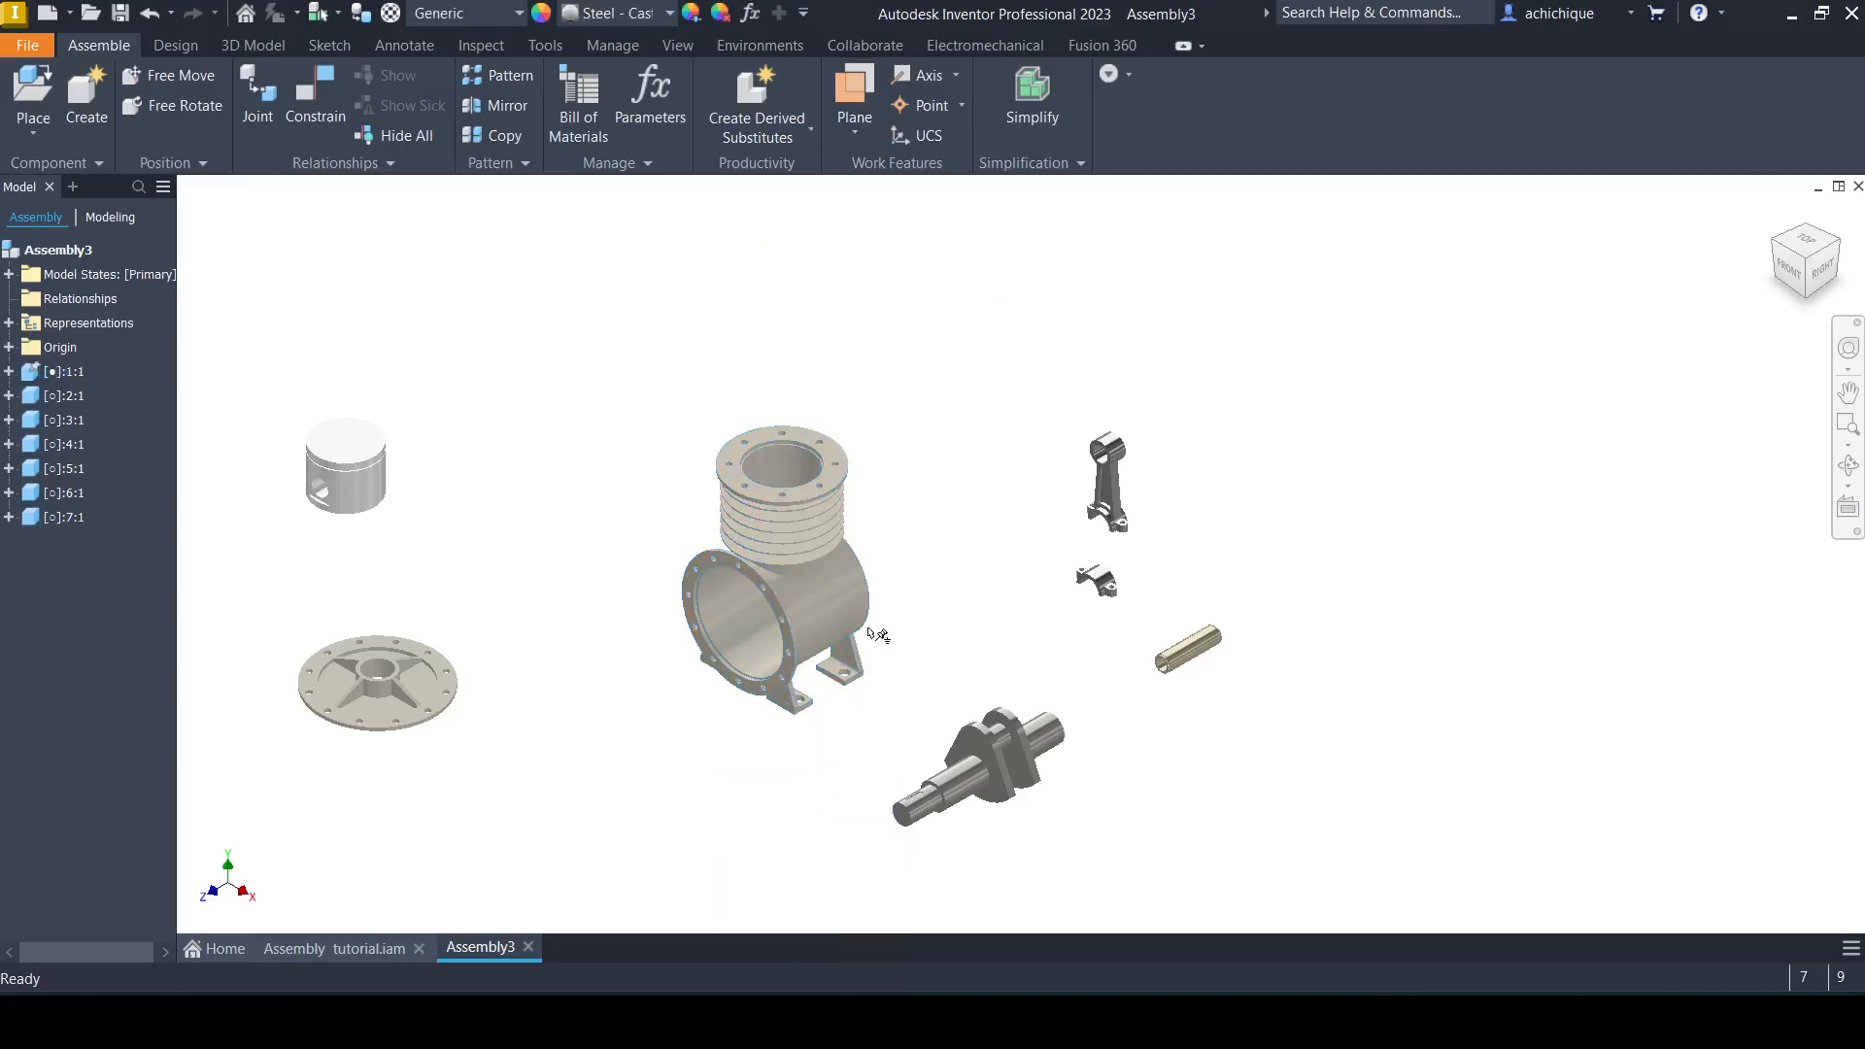
Mate the flat joint face at the connecting rod's split end with the bearing cap's matching face at 0 mm offset.
{"action": "scroll", "coordinate": [1010, 568], "scroll_direction": "down", "scroll_amount": 2}
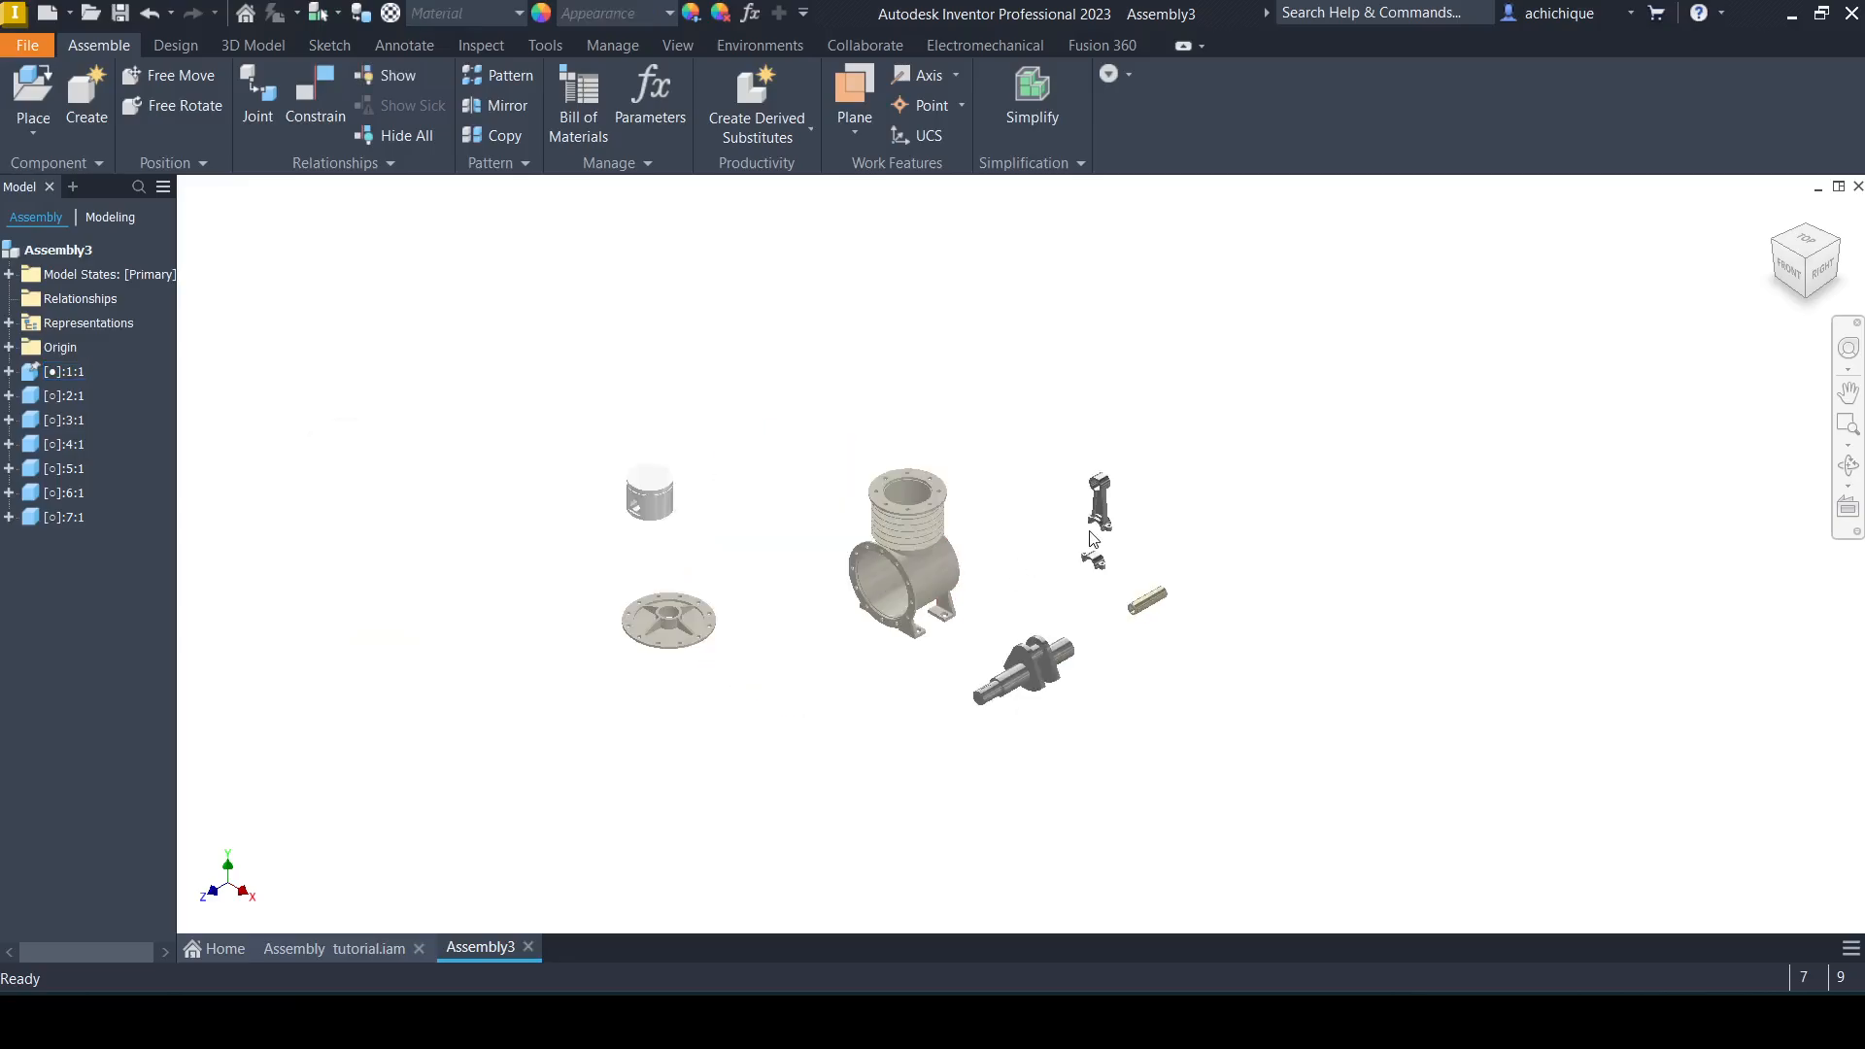
{"action": "scroll", "coordinate": [1098, 552], "scroll_direction": "up", "scroll_amount": 5}
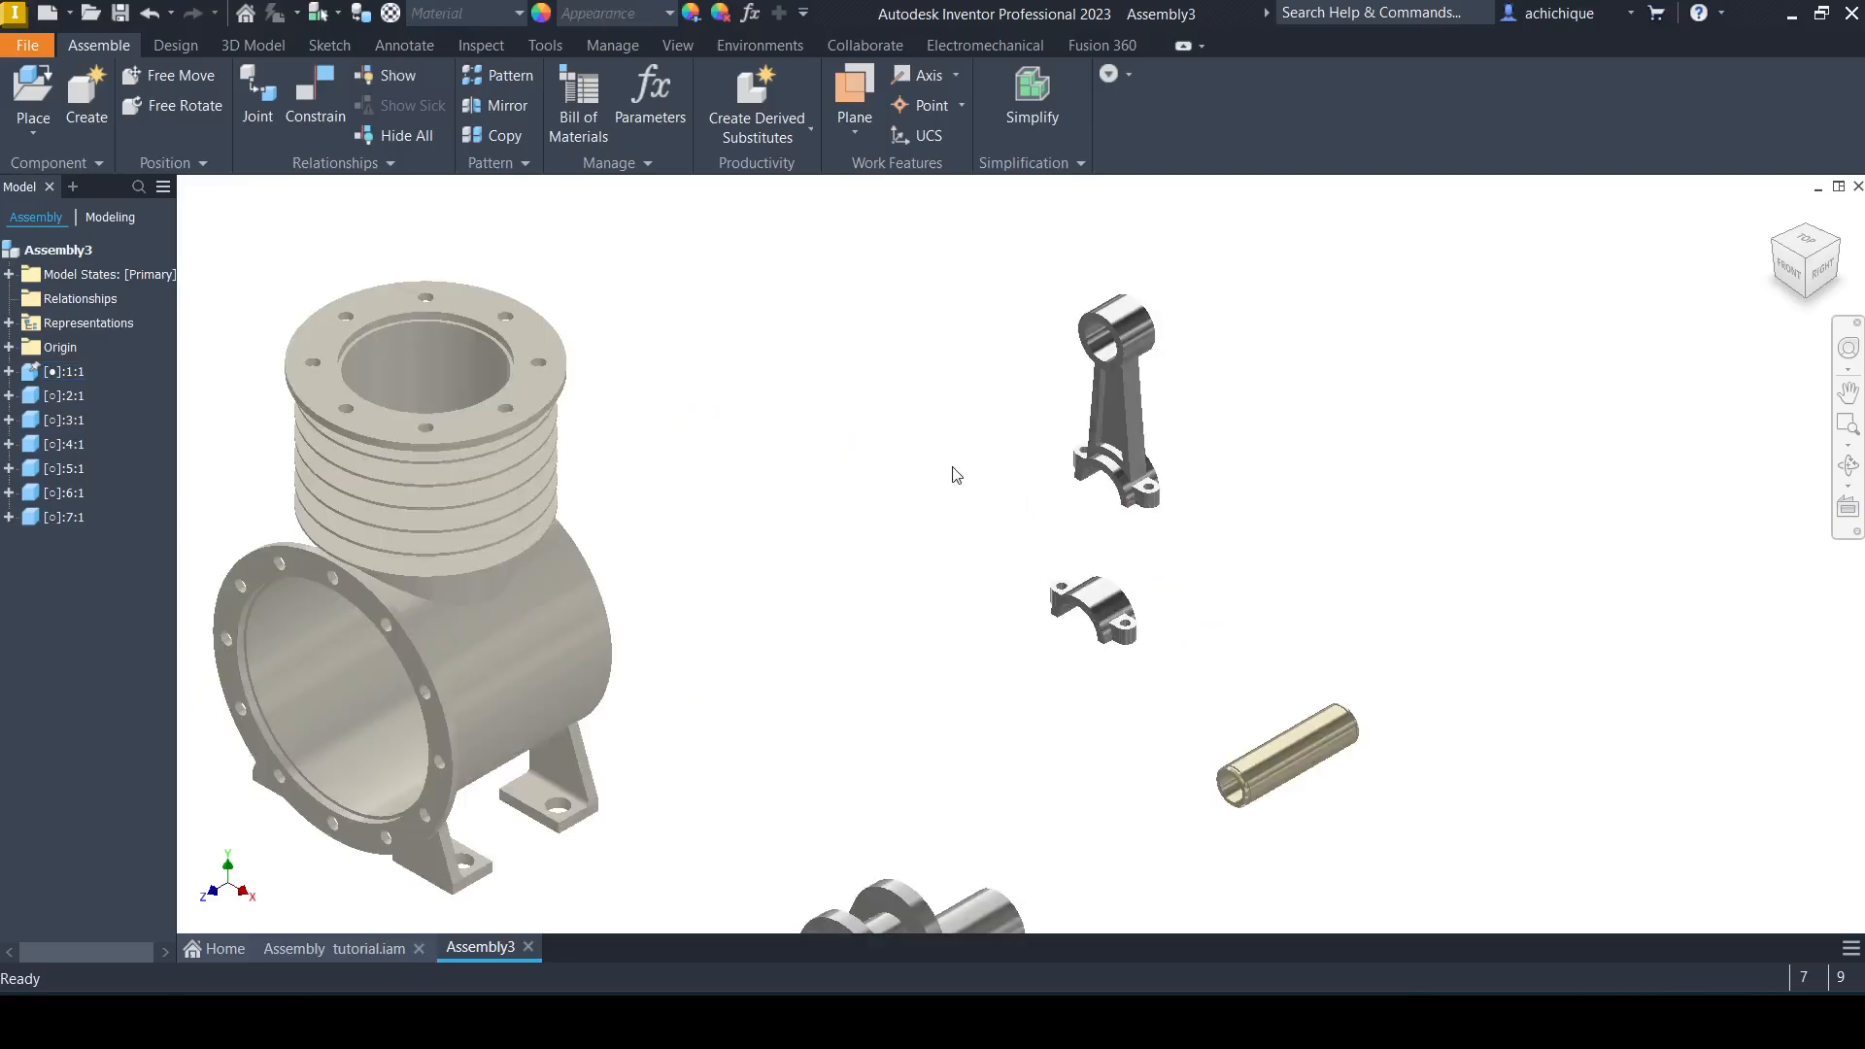
{"action": "left_click", "coordinate": [304, 106]}
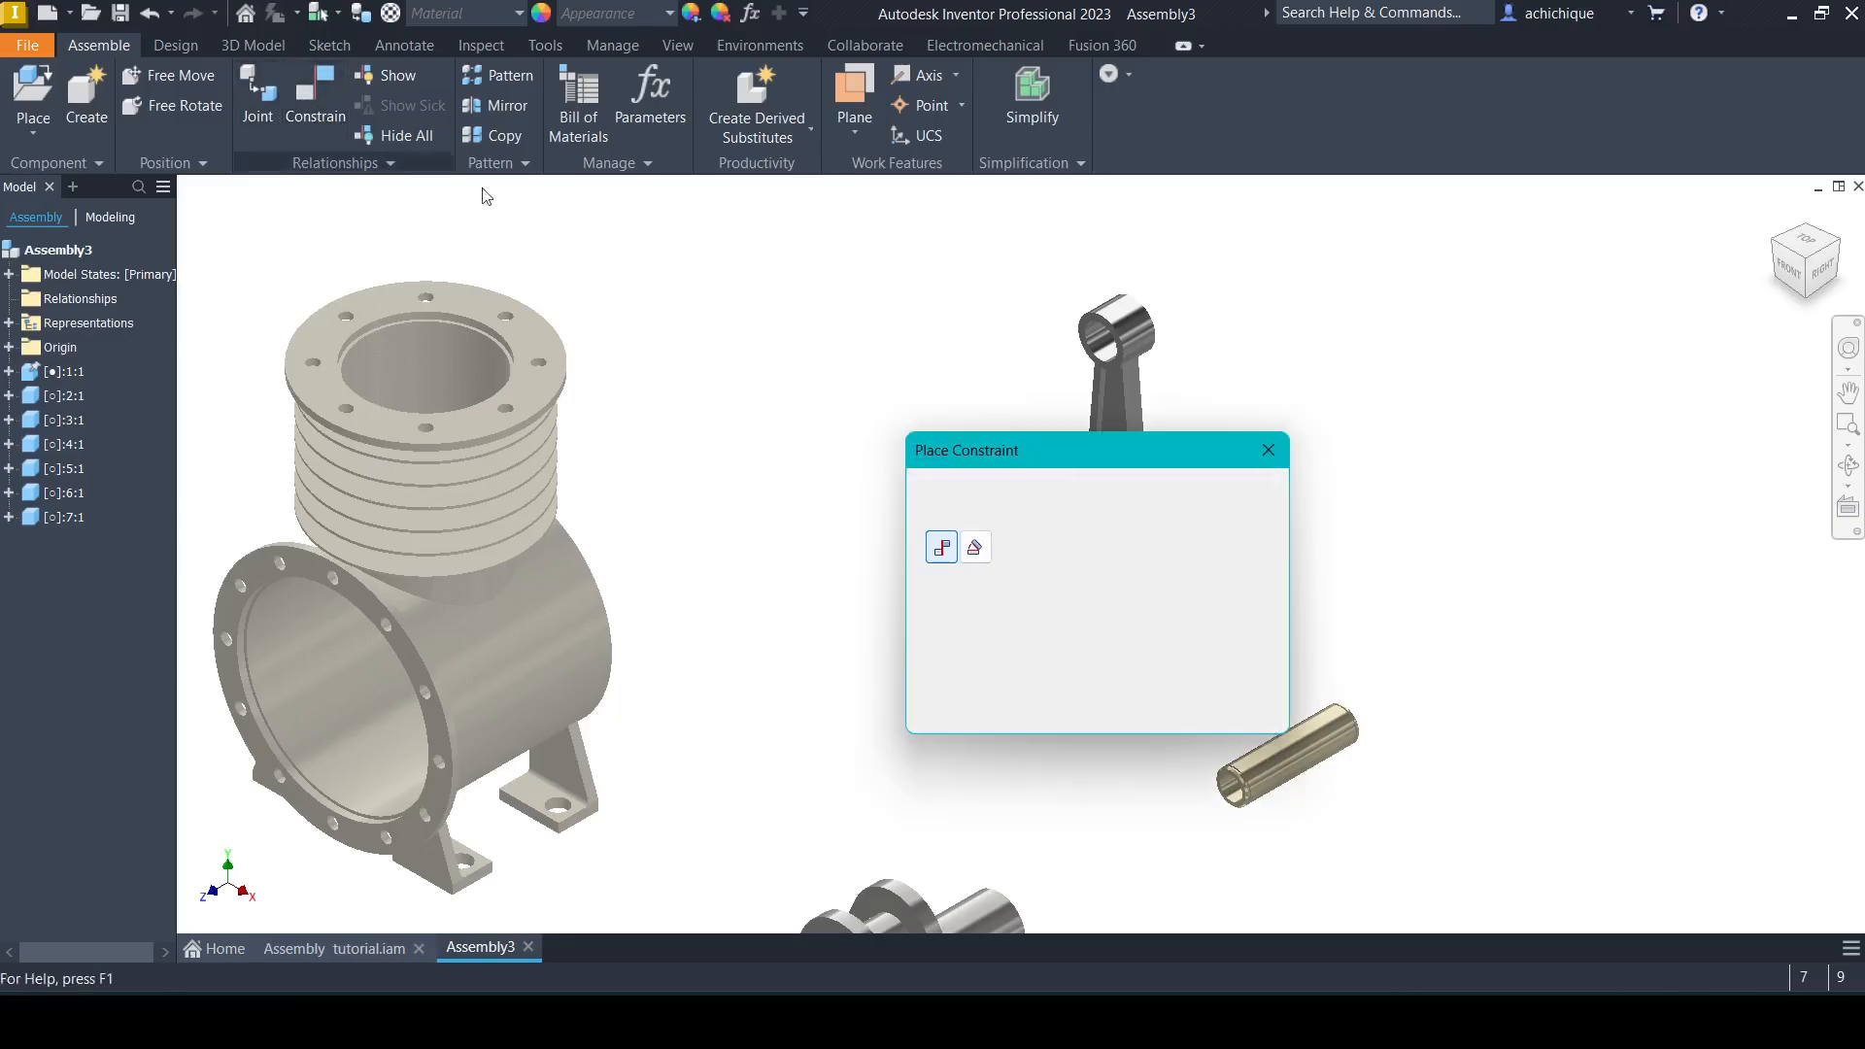
{"action": "left_click_drag", "start_coordinate": [1046, 435], "coordinate": [1454, 359]}
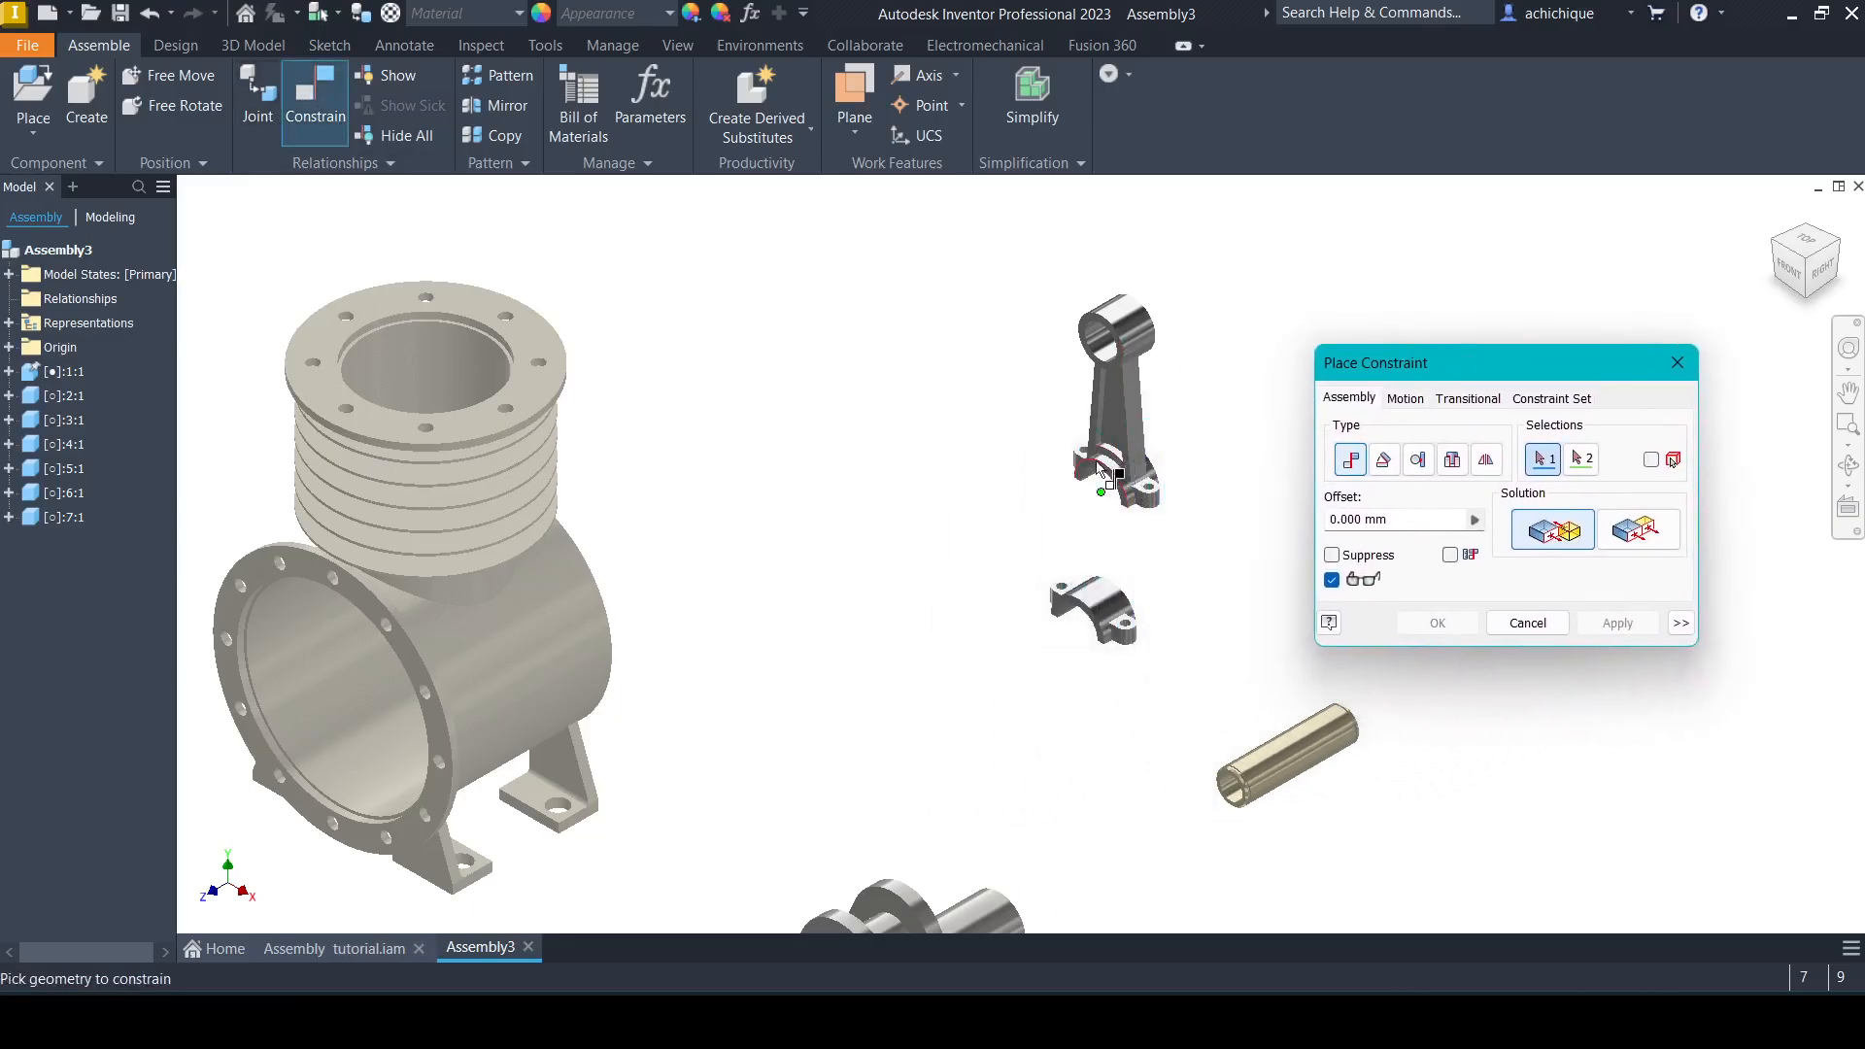
{"action": "middle_click_drag", "start_coordinate": [1076, 490], "coordinate": [1055, 439], "text": "shift"}
{"action": "scroll", "coordinate": [1069, 695], "scroll_direction": "up", "scroll_amount": 8}
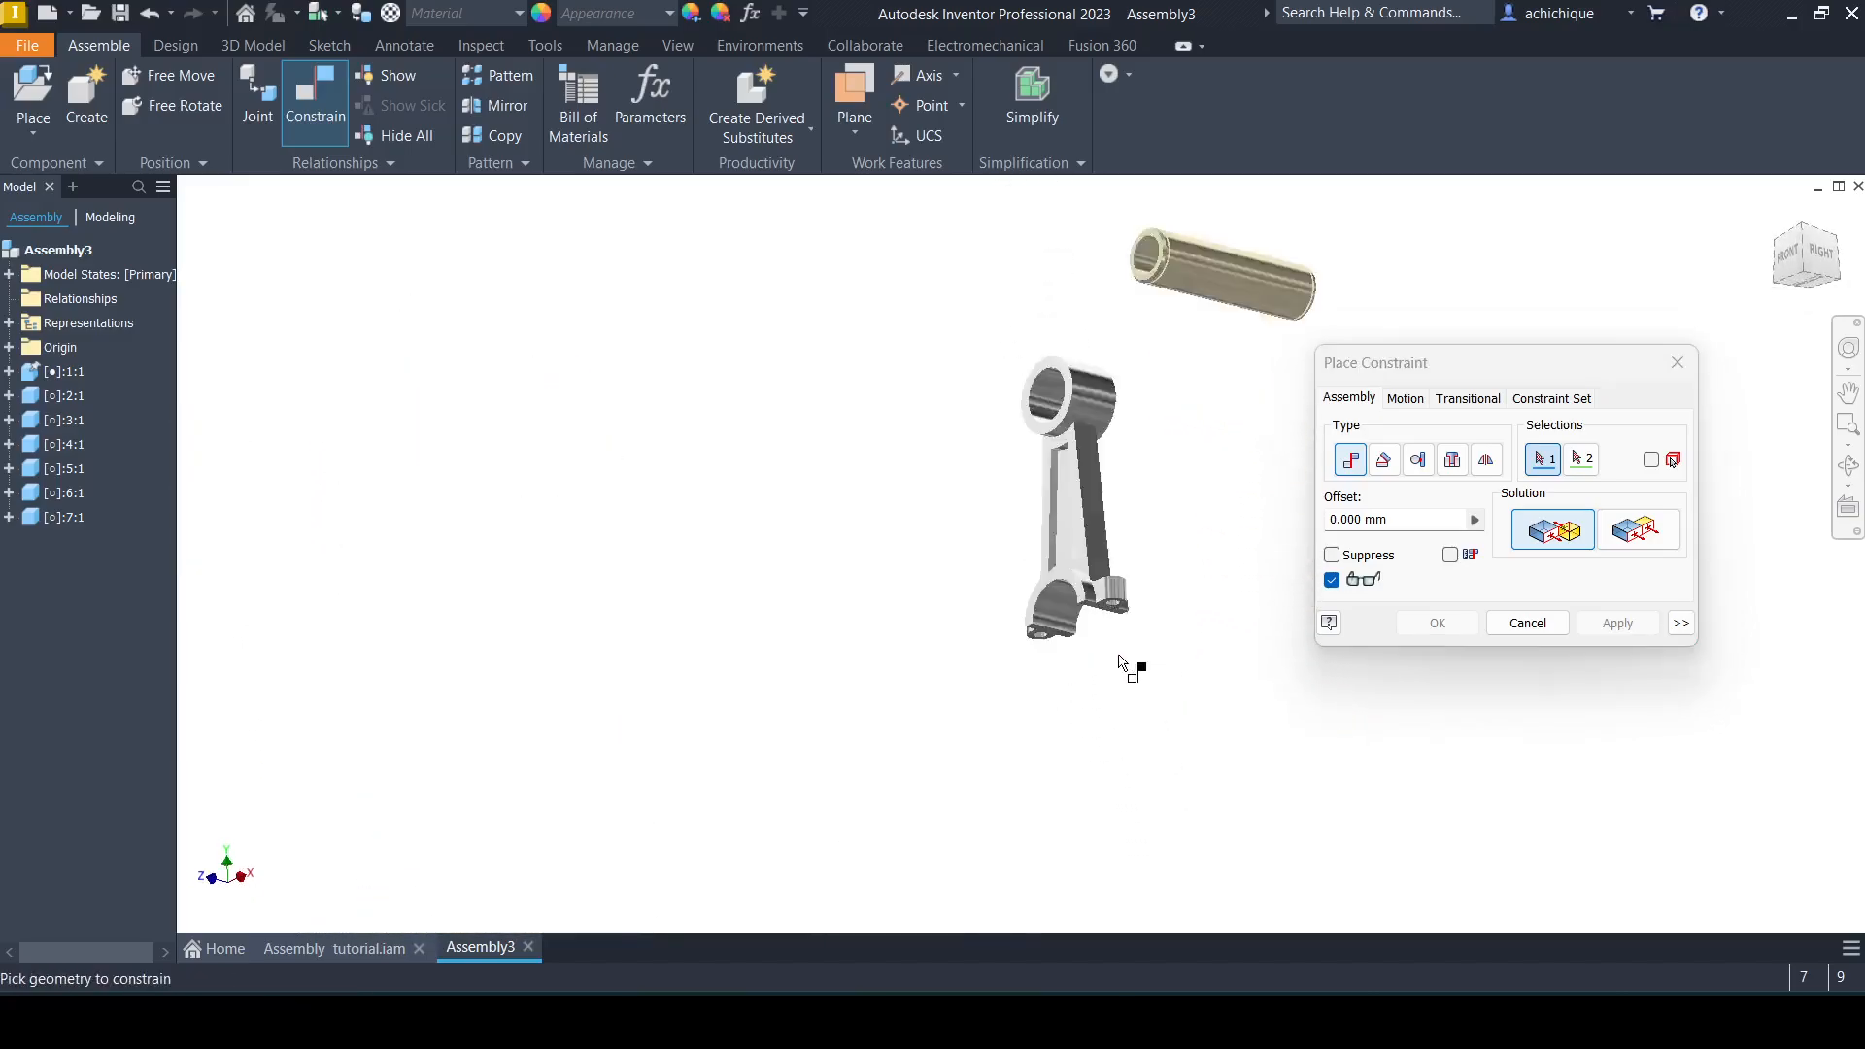
{"action": "left_click", "coordinate": [1034, 434]}
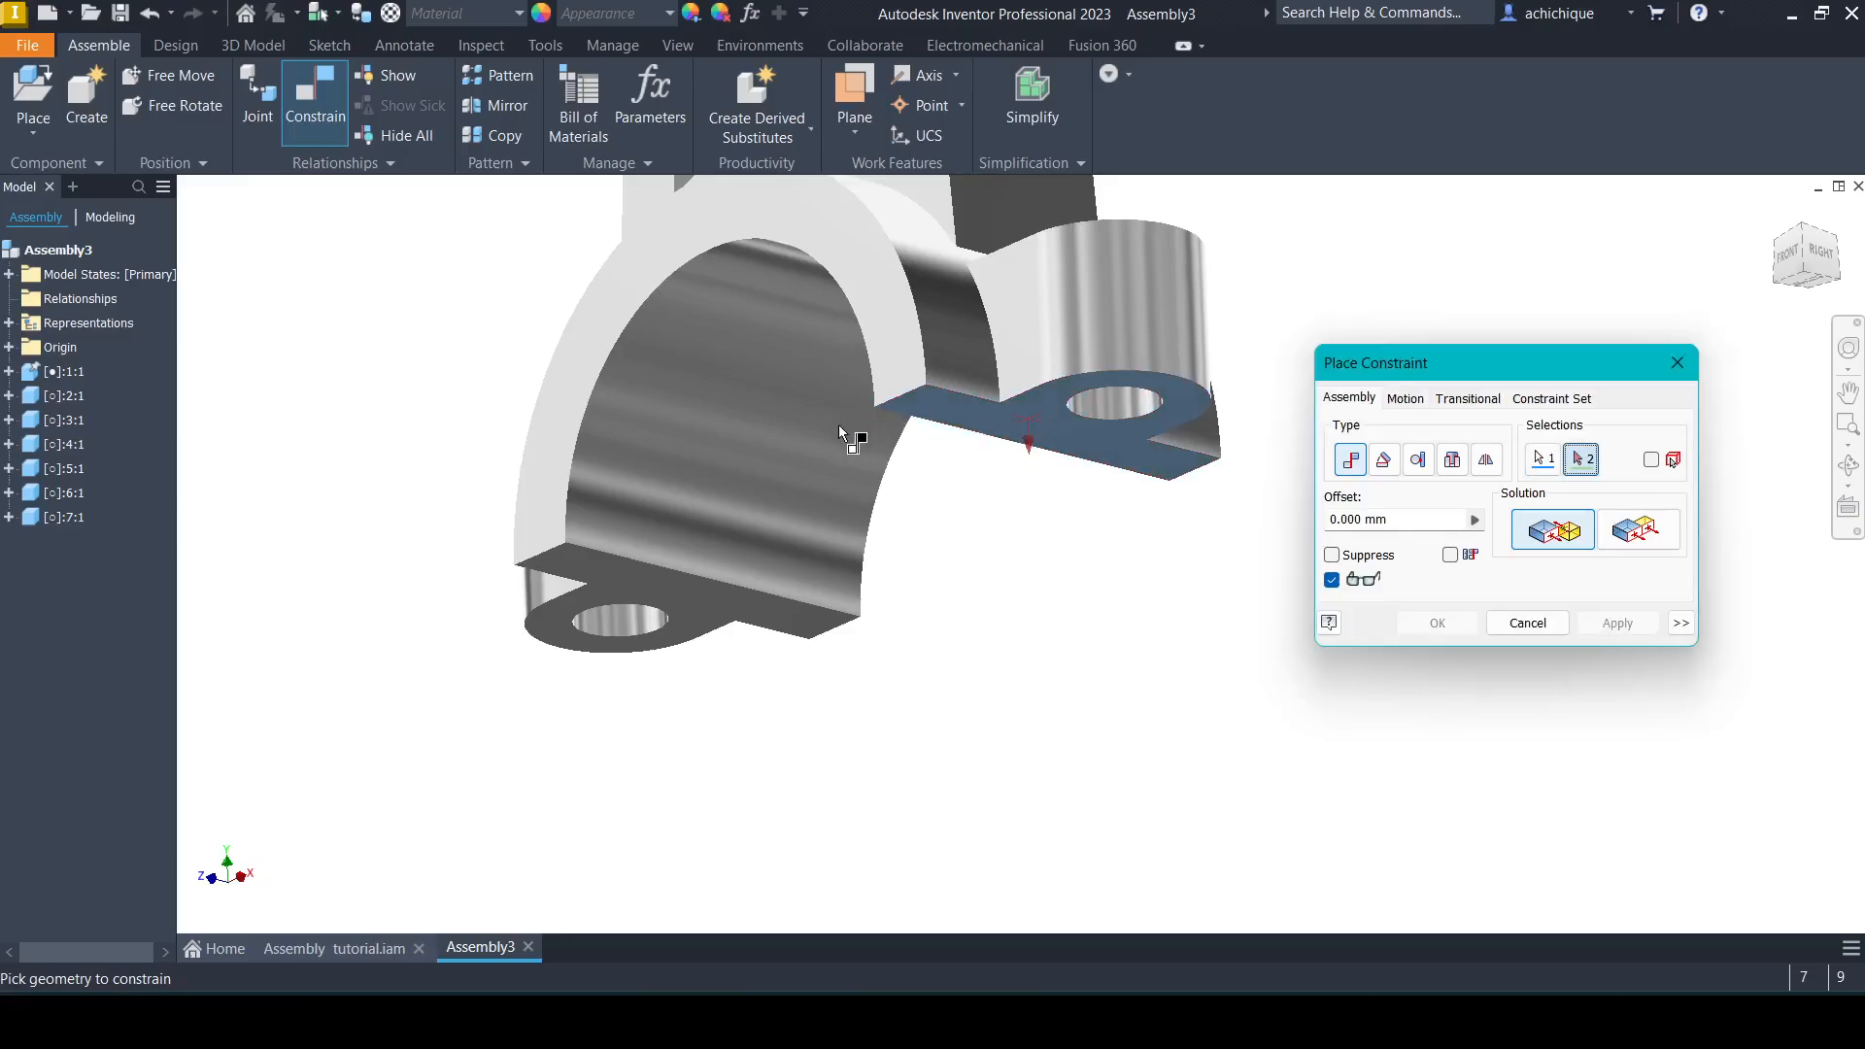
{"action": "scroll", "coordinate": [845, 436], "scroll_direction": "up", "scroll_amount": 5}
{"action": "scroll", "coordinate": [842, 435], "scroll_direction": "down", "scroll_amount": 10}
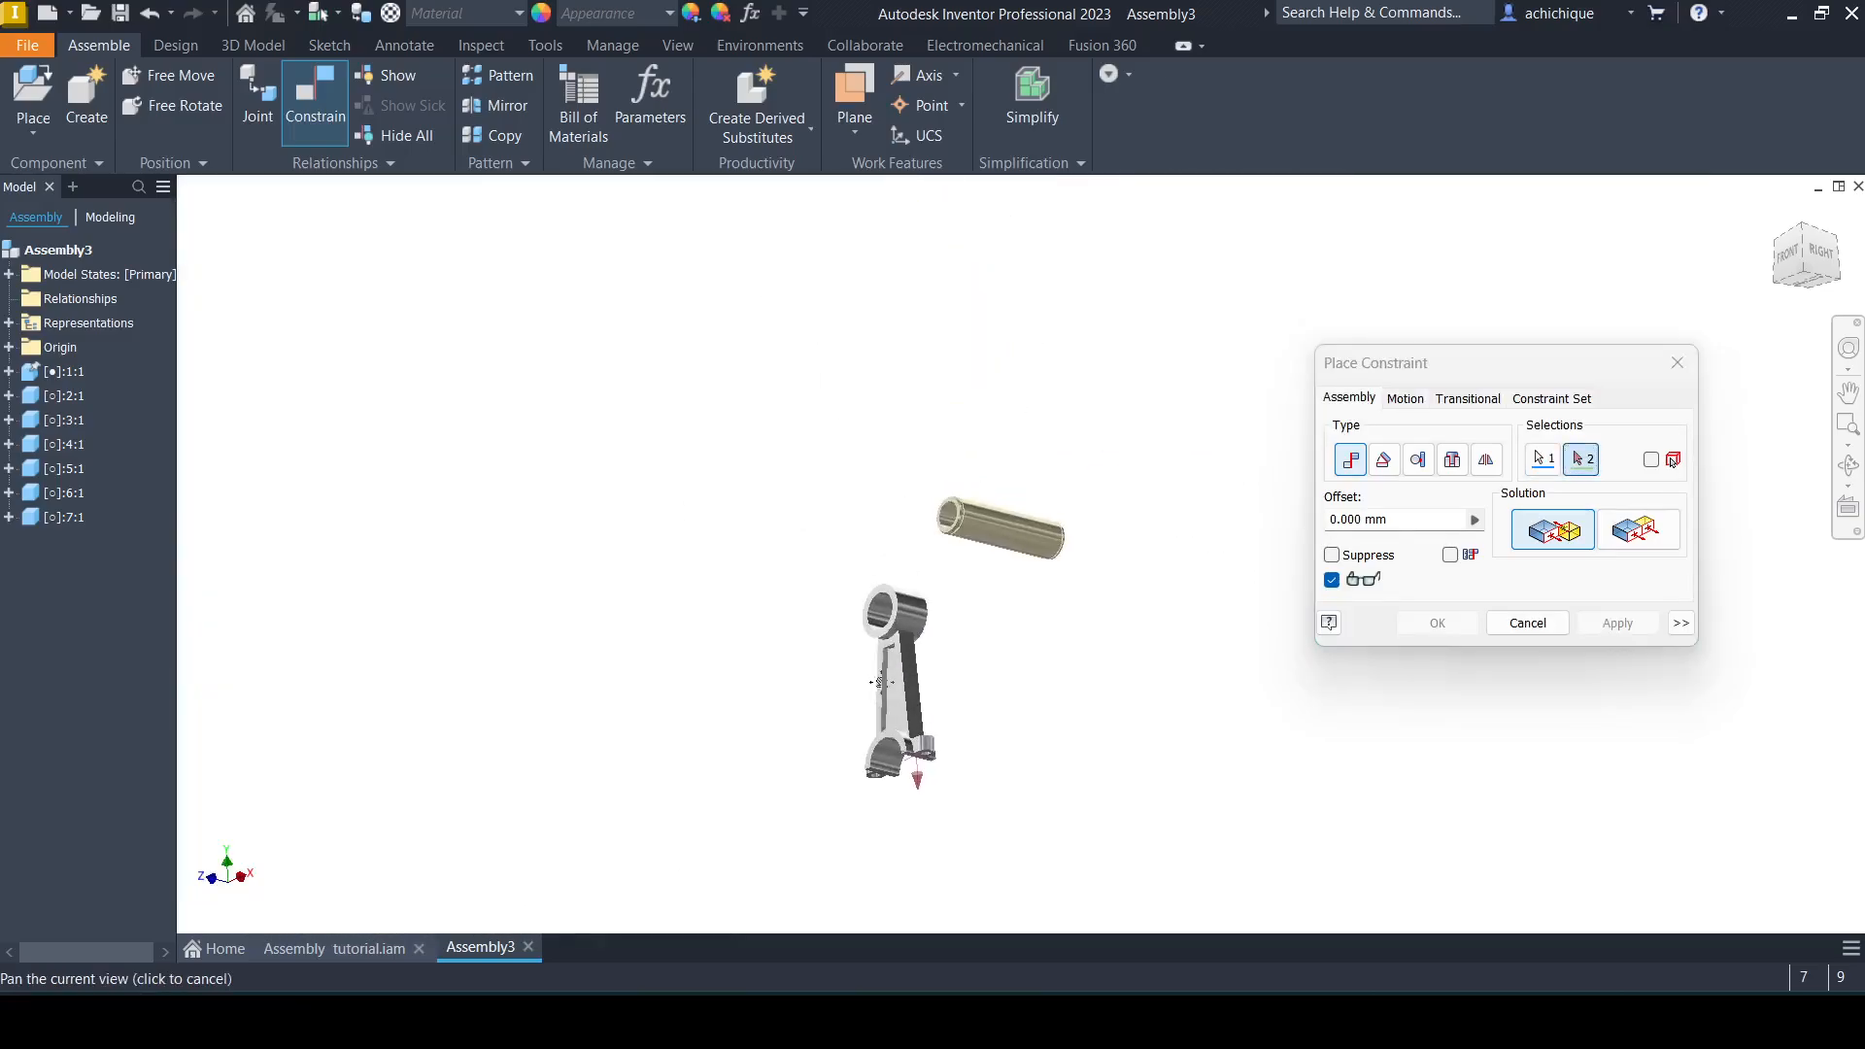
{"action": "middle_click_drag", "start_coordinate": [818, 412], "coordinate": [865, 657]}
{"action": "scroll", "coordinate": [874, 355], "scroll_direction": "up", "scroll_amount": 6}
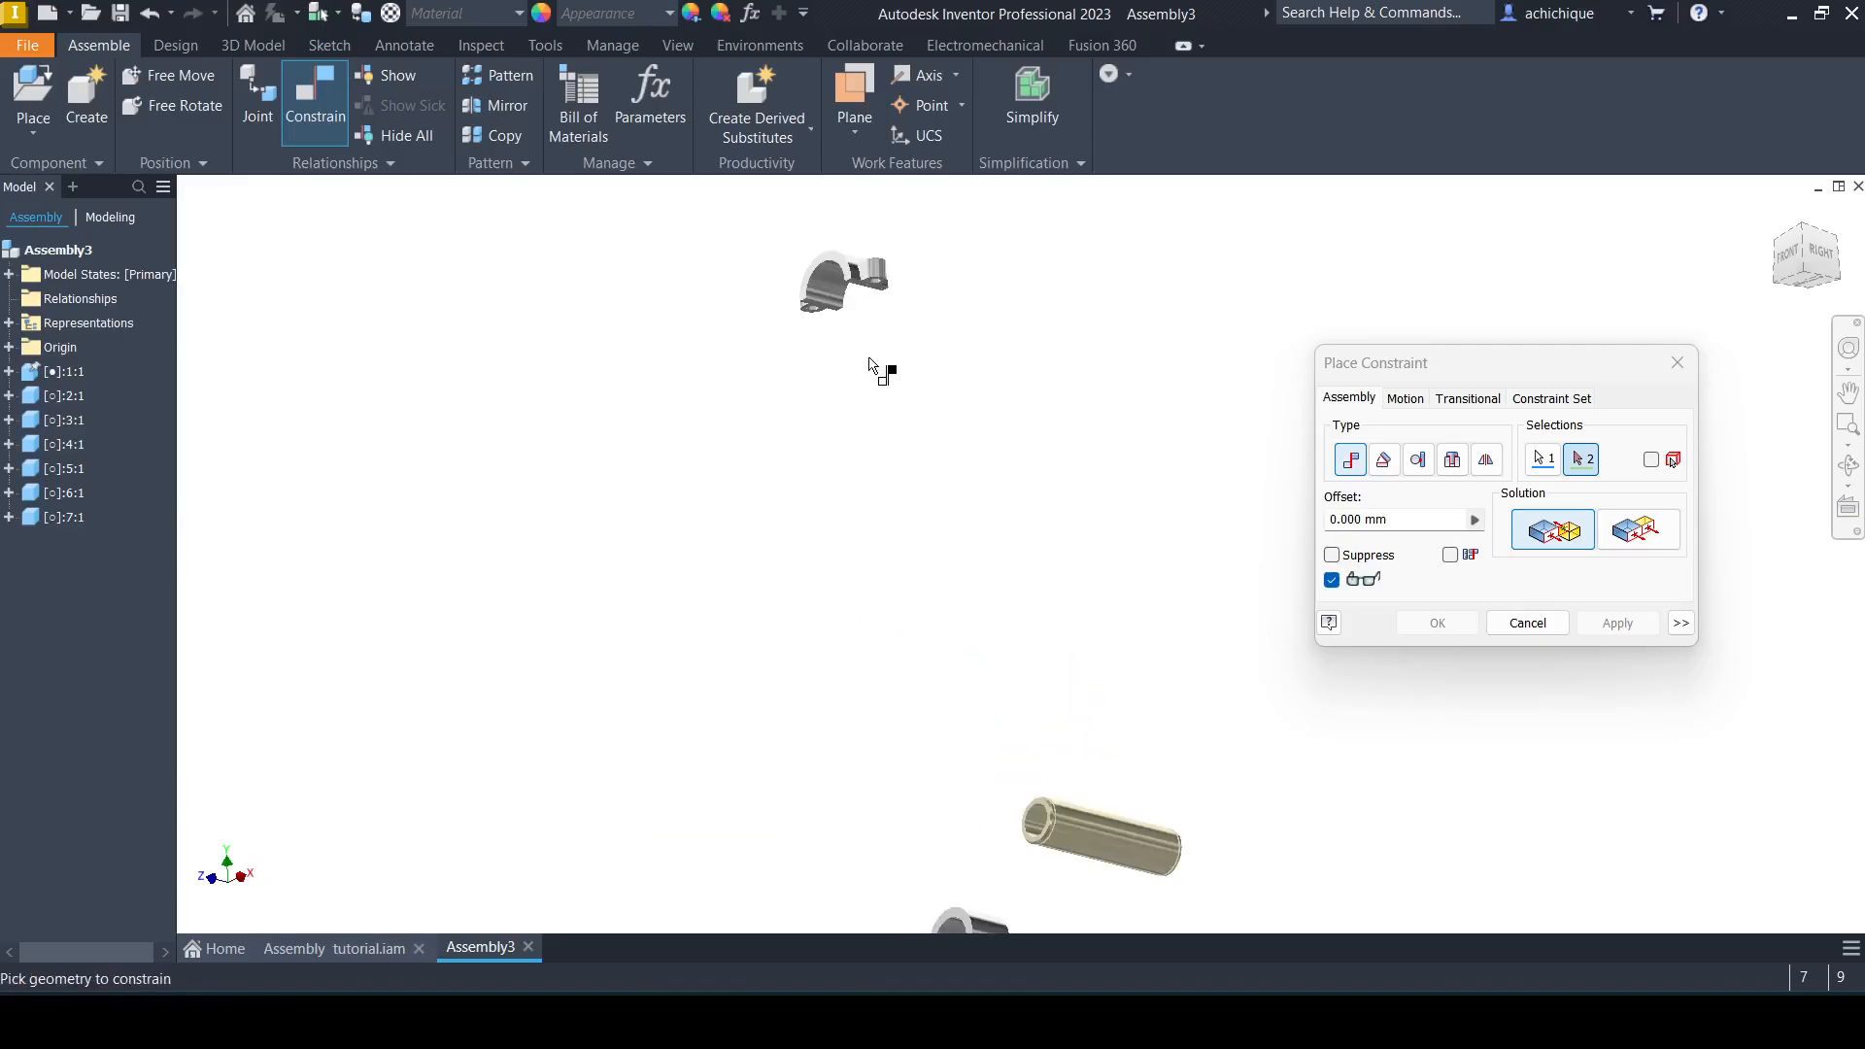
{"action": "scroll", "coordinate": [870, 233], "scroll_direction": "up", "scroll_amount": 5}
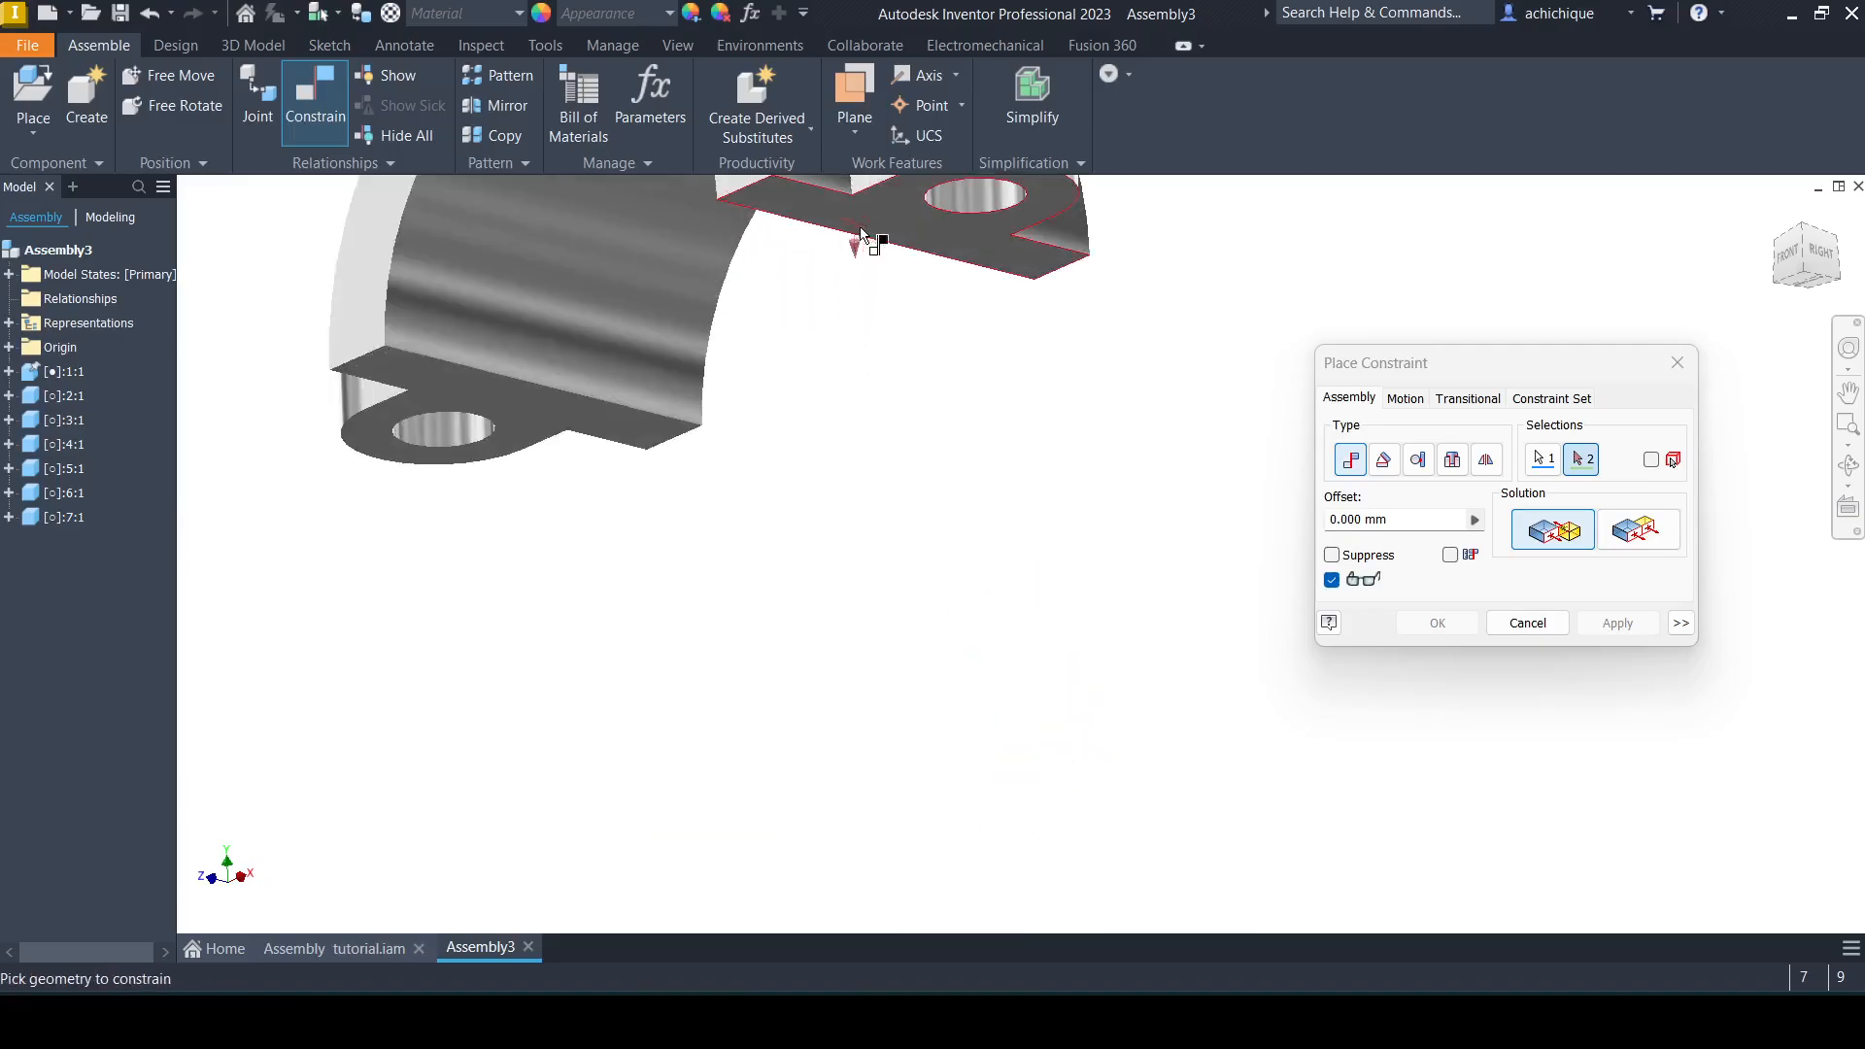
{"action": "left_click", "coordinate": [910, 430]}
{"action": "scroll", "coordinate": [910, 432], "scroll_direction": "down", "scroll_amount": 3}
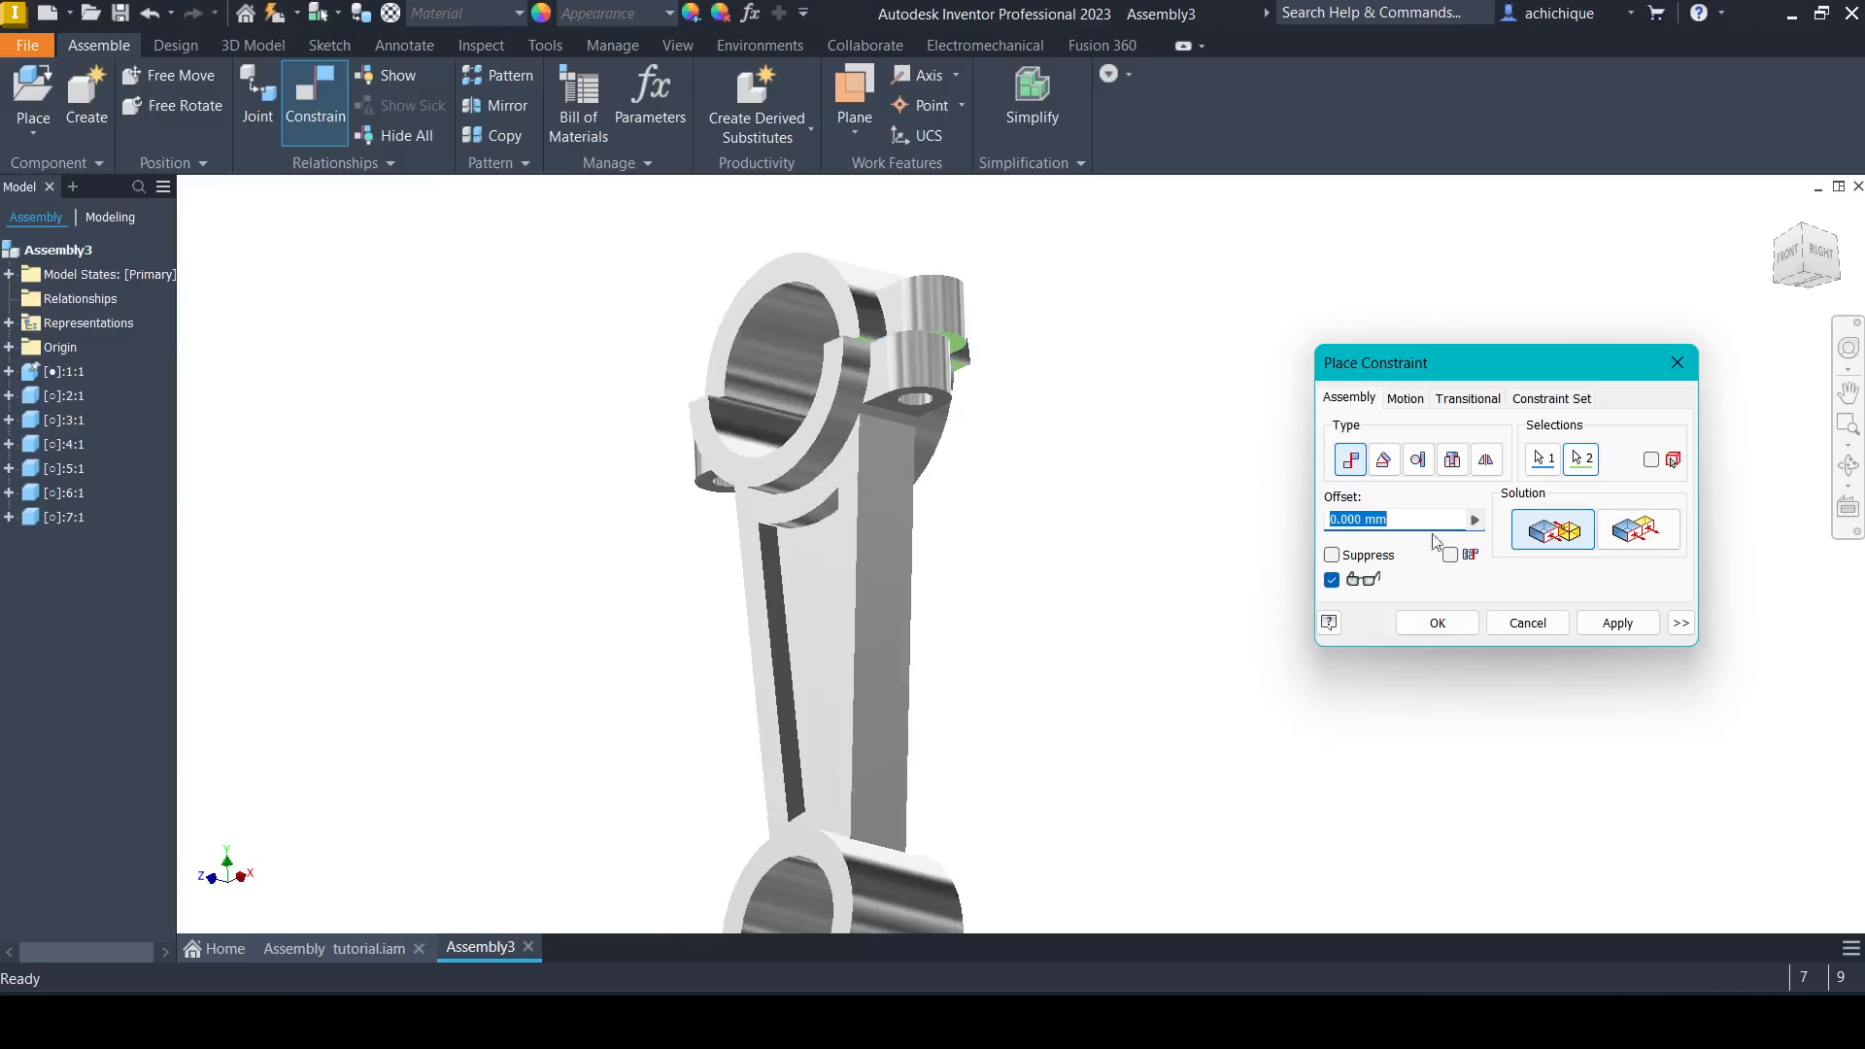
{"action": "left_click", "coordinate": [1618, 625]}
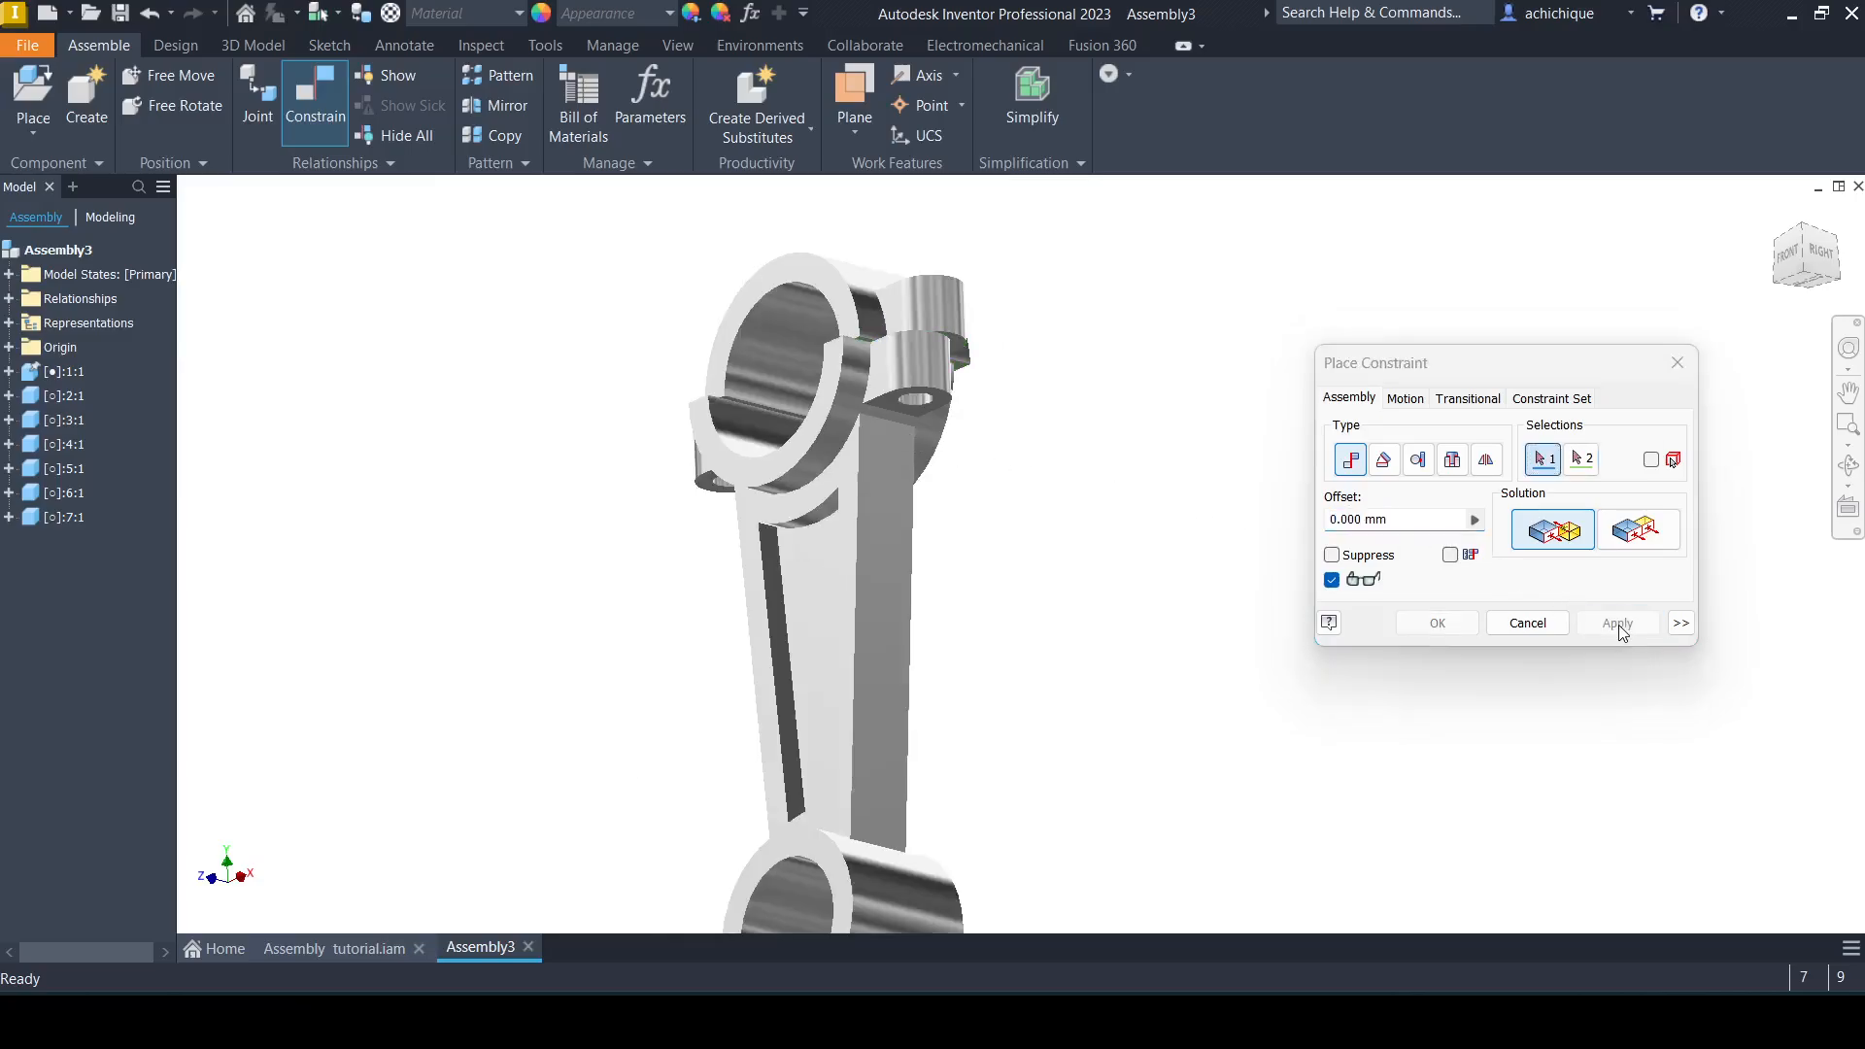
{"action": "key", "text": "Escape"}
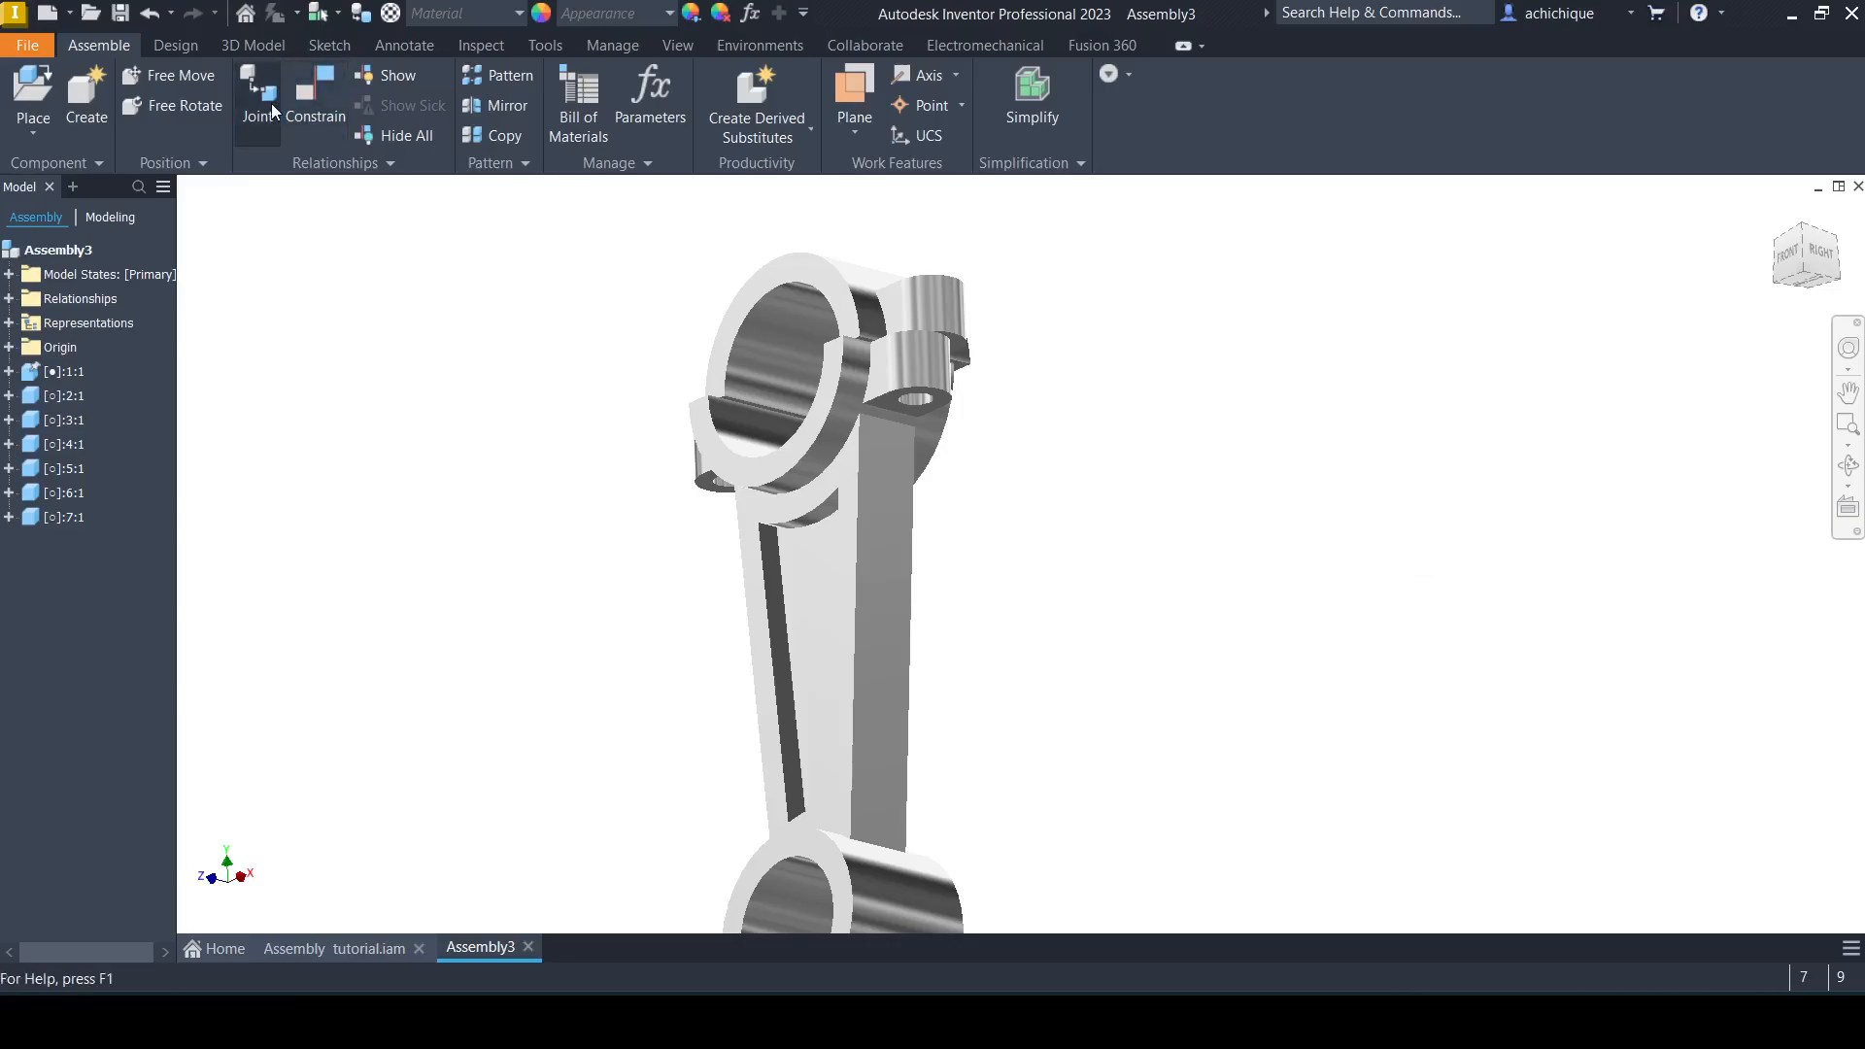
Mate the bolt-hole axes of the connecting rod's lug and the bearing cap at 0 mm offset.
{"action": "left_click", "coordinate": [318, 108]}
{"action": "scroll", "coordinate": [940, 410], "scroll_direction": "up", "scroll_amount": 5}
{"action": "scroll", "coordinate": [918, 399], "scroll_direction": "down", "scroll_amount": 8}
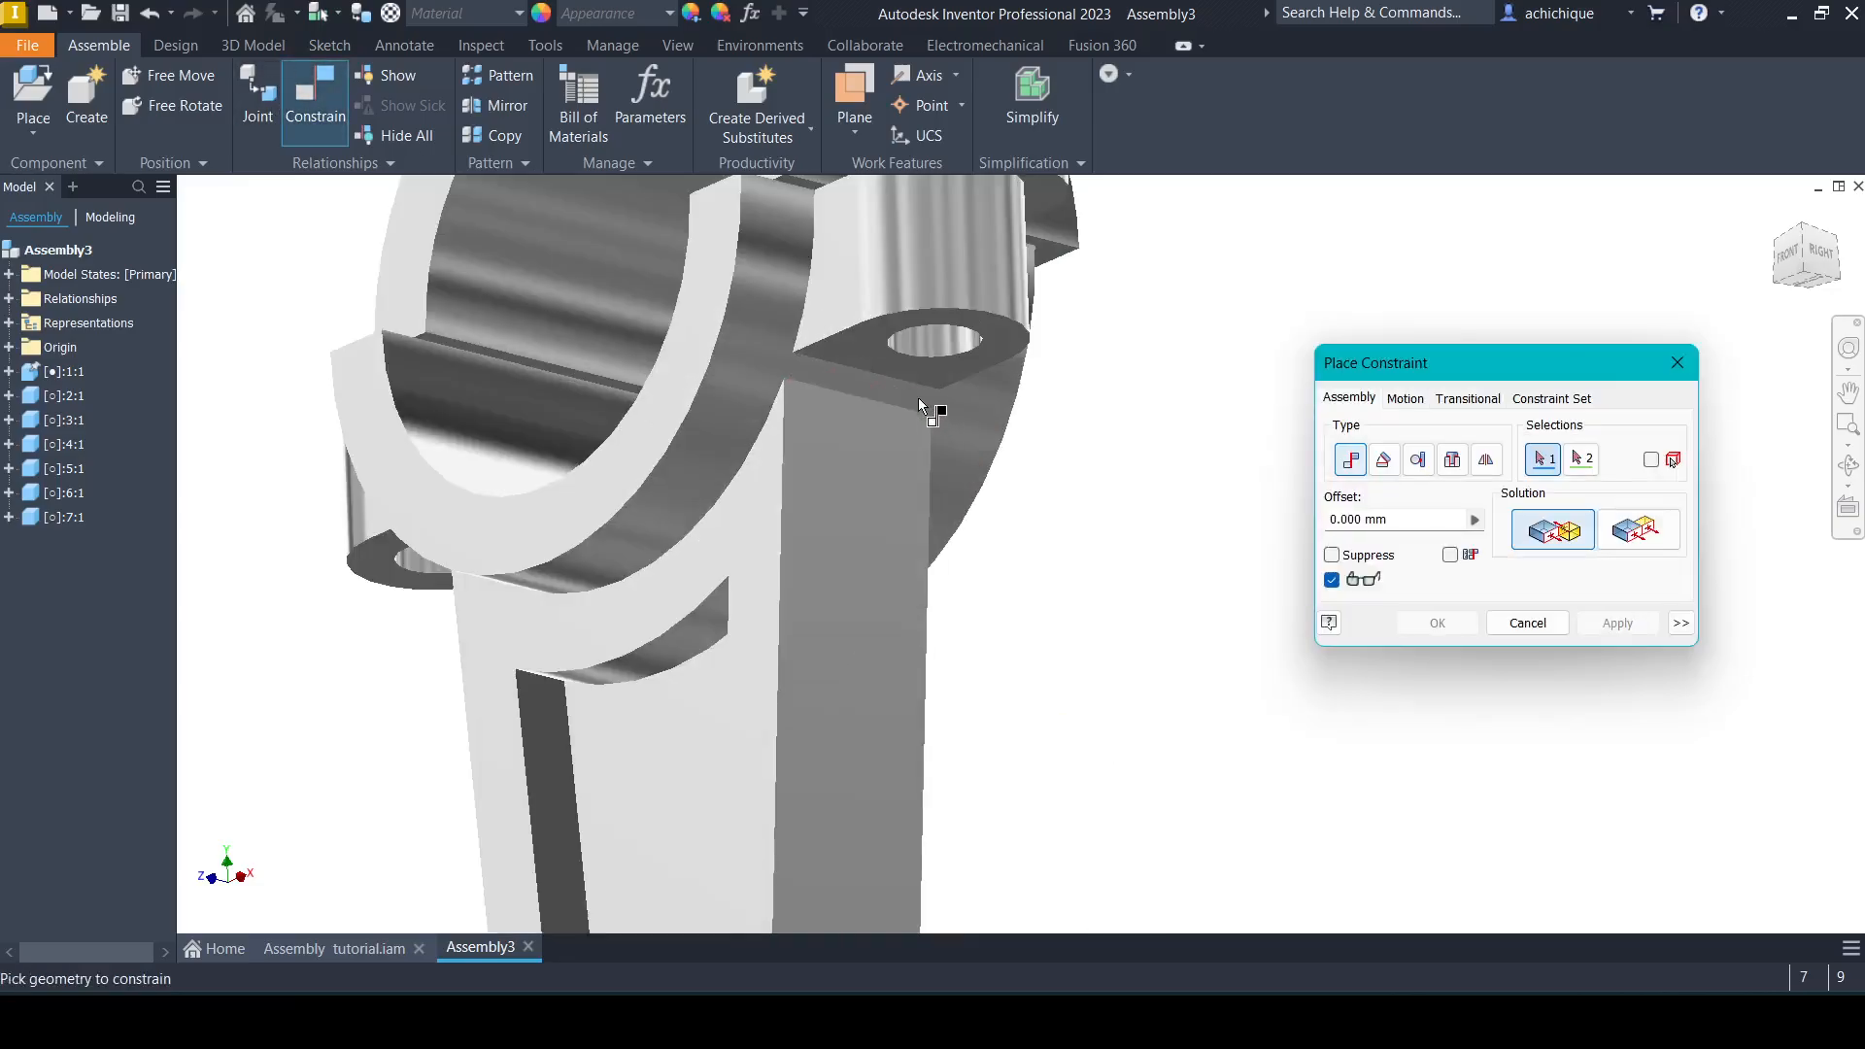
{"action": "scroll", "coordinate": [935, 335], "scroll_direction": "up", "scroll_amount": 5}
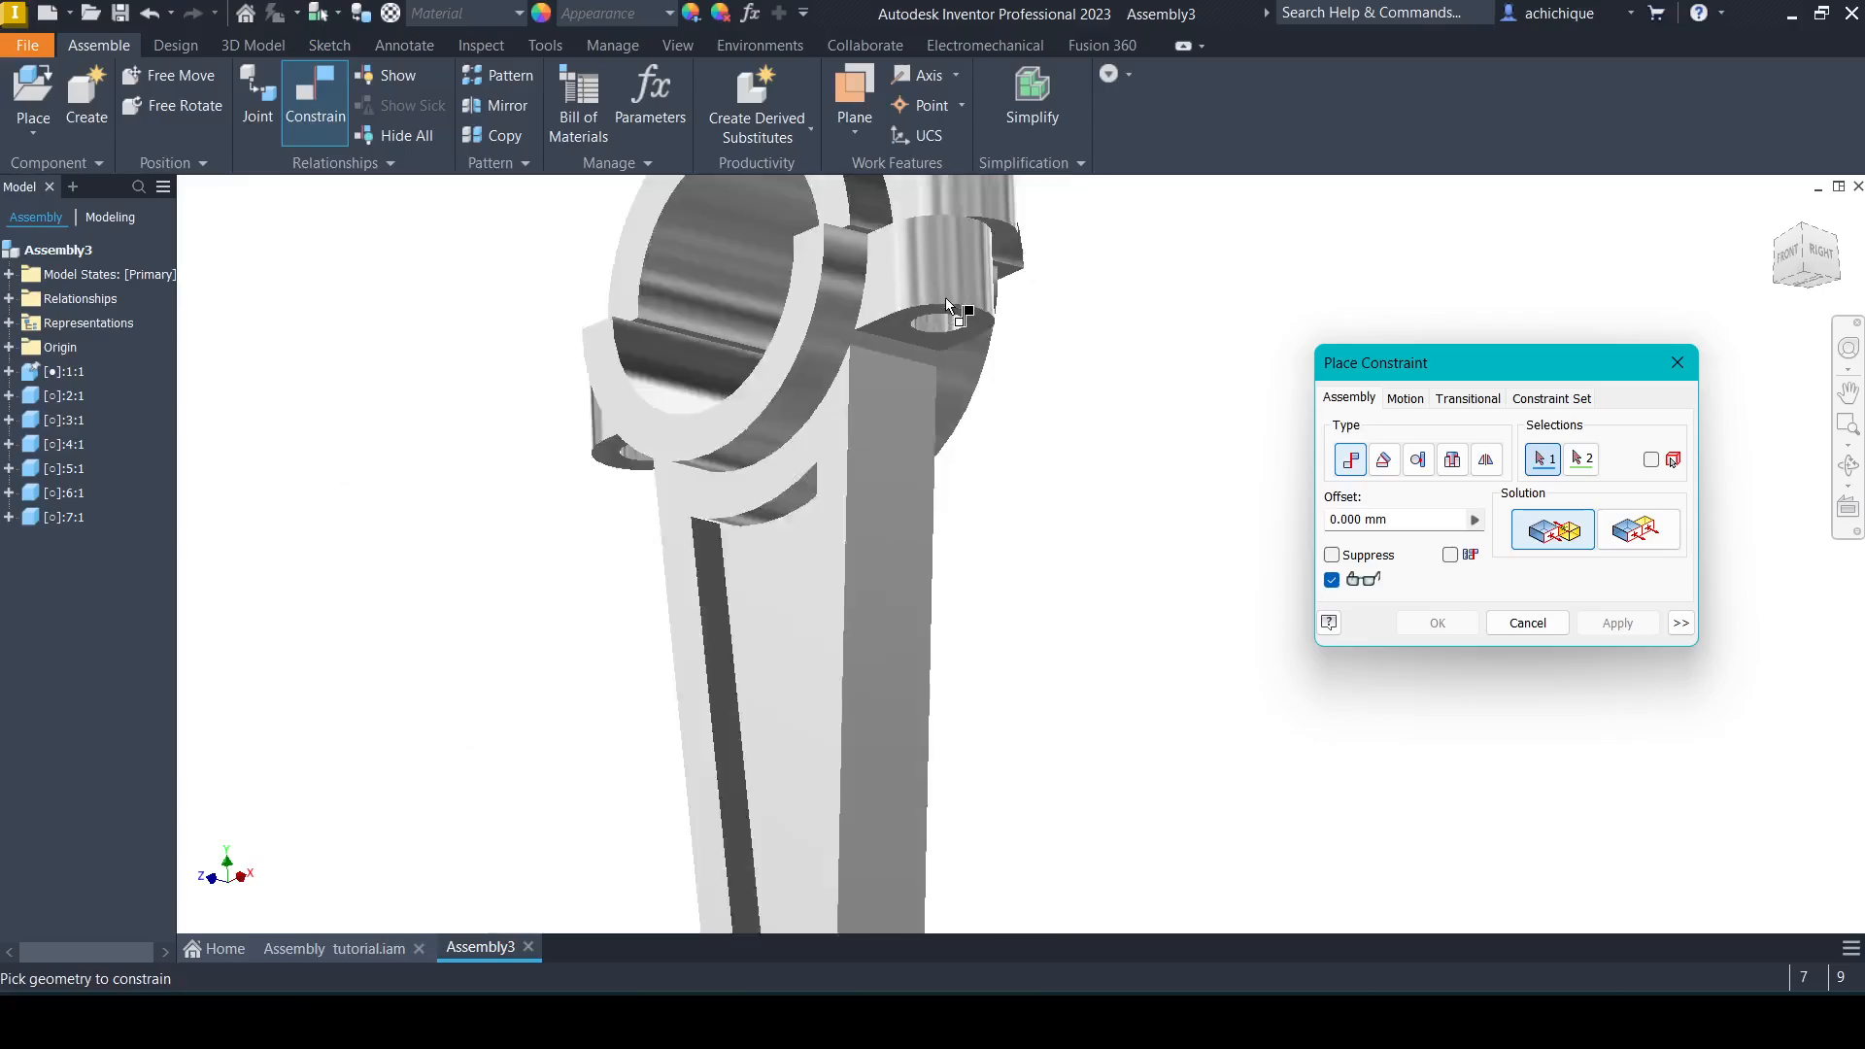
{"action": "scroll", "coordinate": [942, 428], "scroll_direction": "down", "scroll_amount": 6}
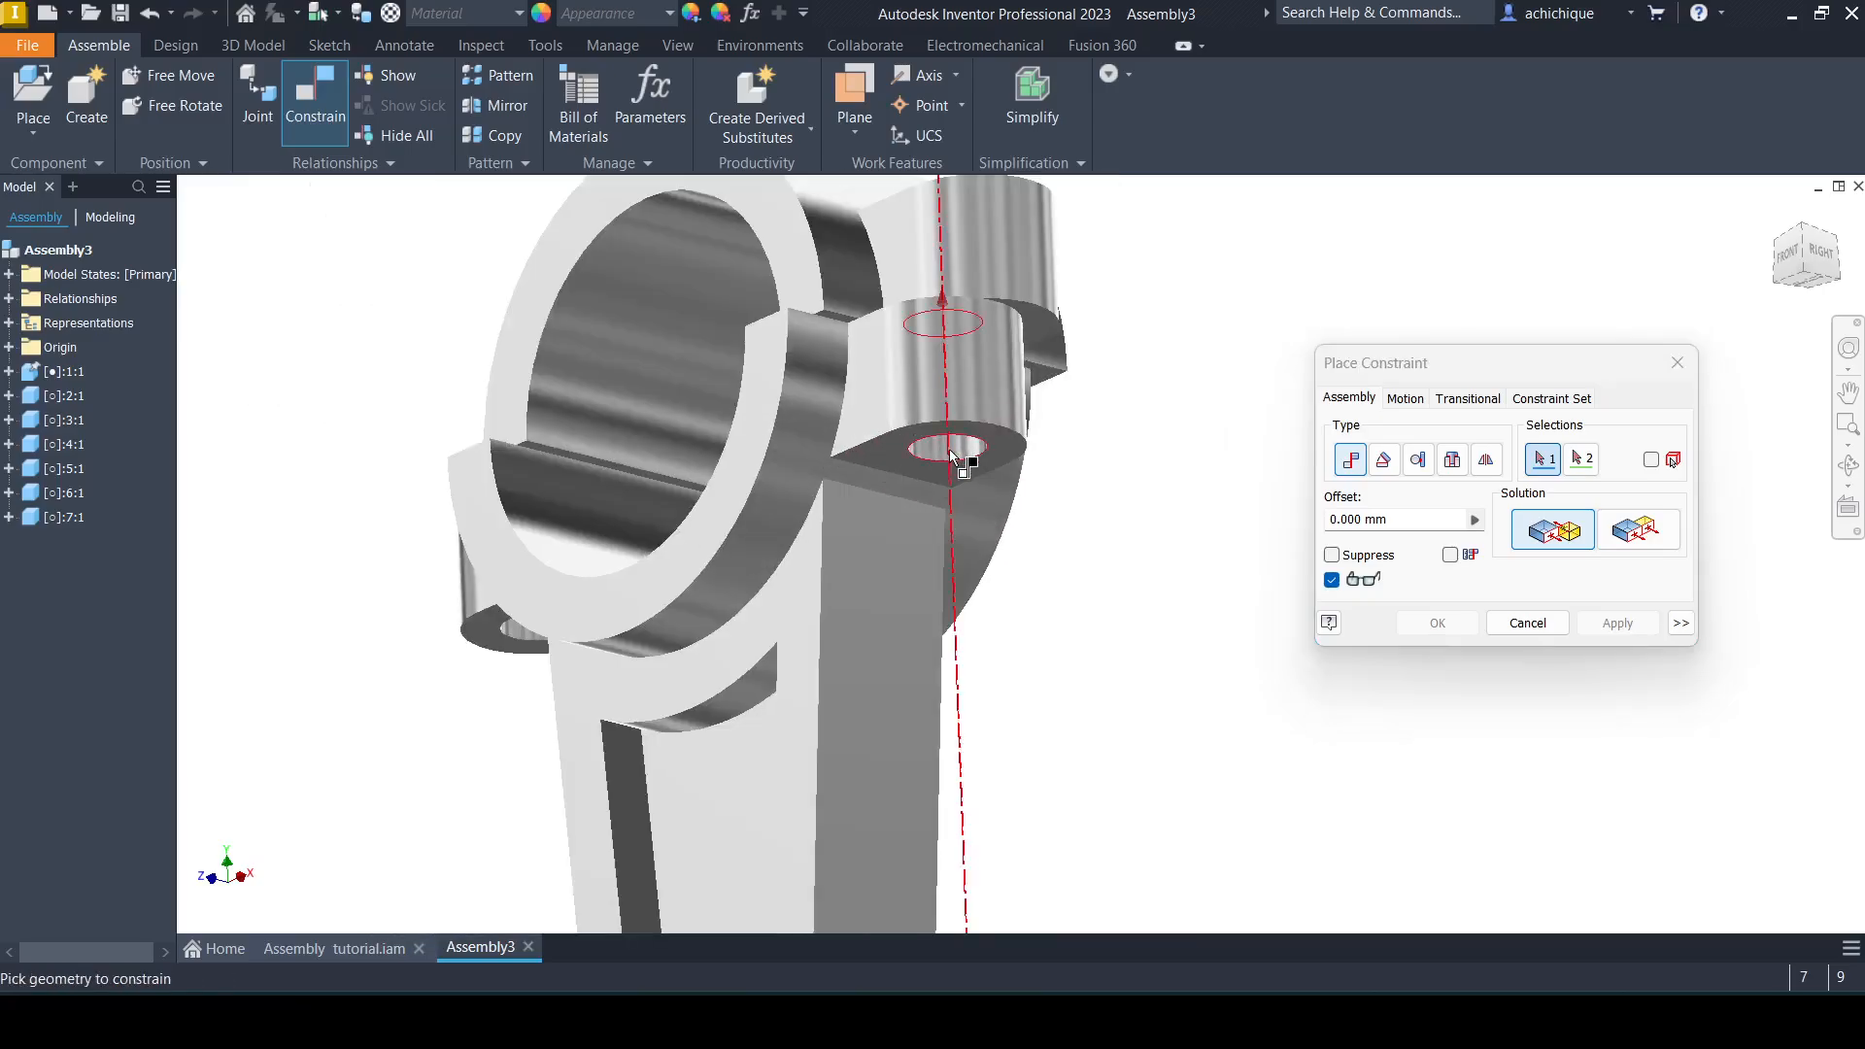
{"action": "left_click", "coordinate": [944, 449]}
{"action": "middle_click_drag", "start_coordinate": [977, 254], "coordinate": [981, 386], "text": "shift"}
{"action": "left_click", "coordinate": [1006, 338]}
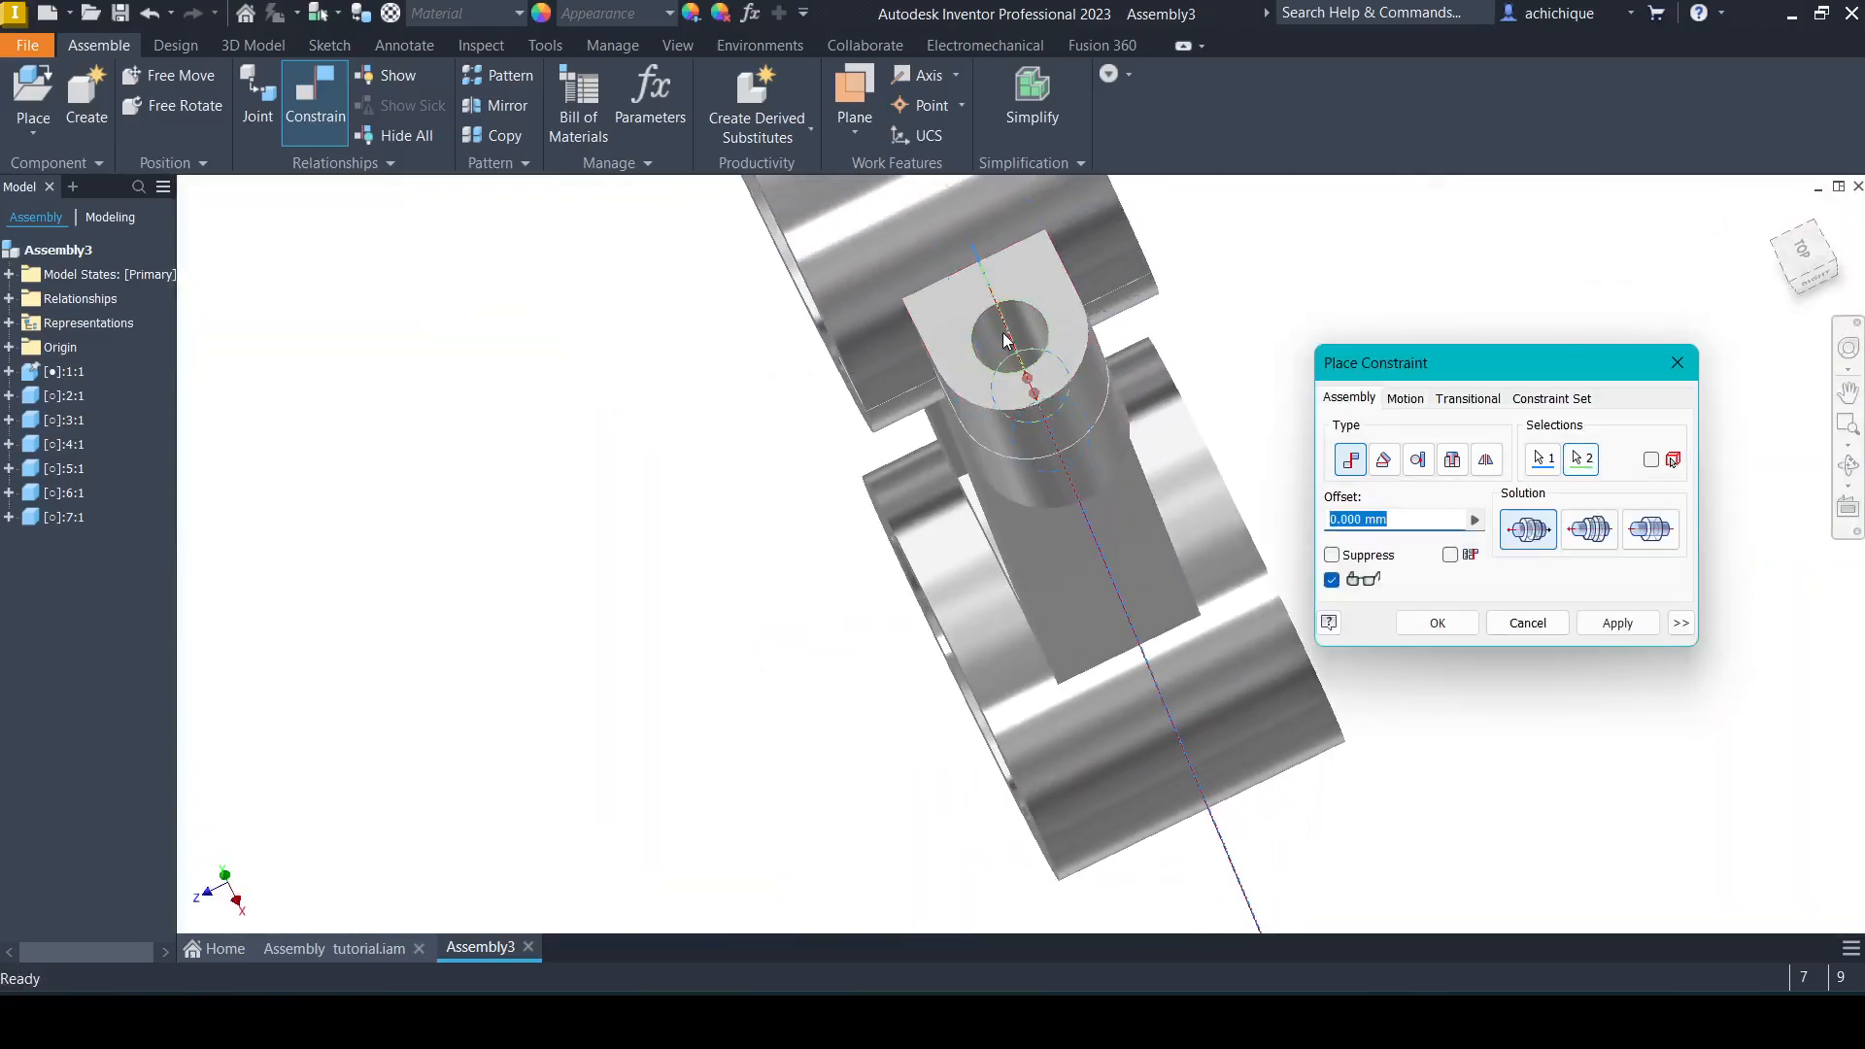
{"action": "left_click", "coordinate": [1606, 635]}
{"action": "key", "text": "Escape"}
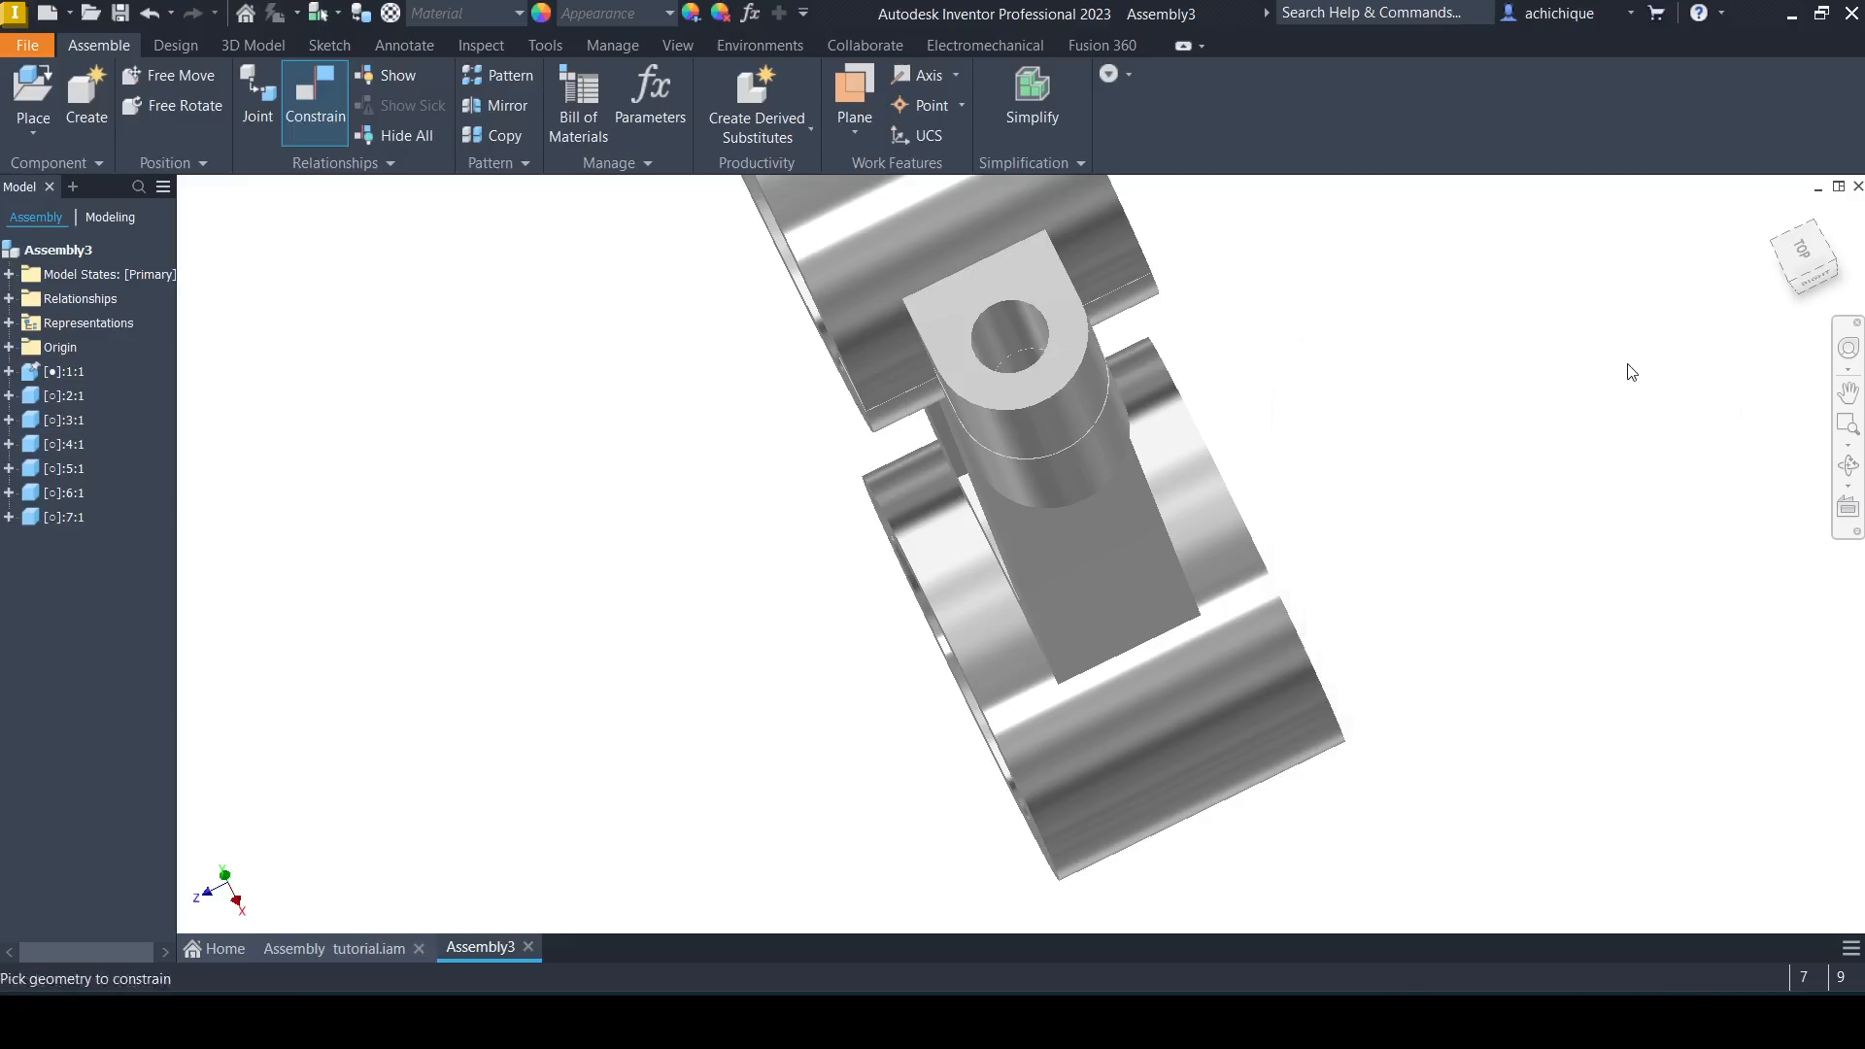
Mate the crankshaft's crankpin axis with the axis of the connecting rod's big-end bore at 0 mm offset.
{"action": "left_click", "coordinate": [1776, 216]}
{"action": "scroll", "coordinate": [1193, 512], "scroll_direction": "up", "scroll_amount": 5}
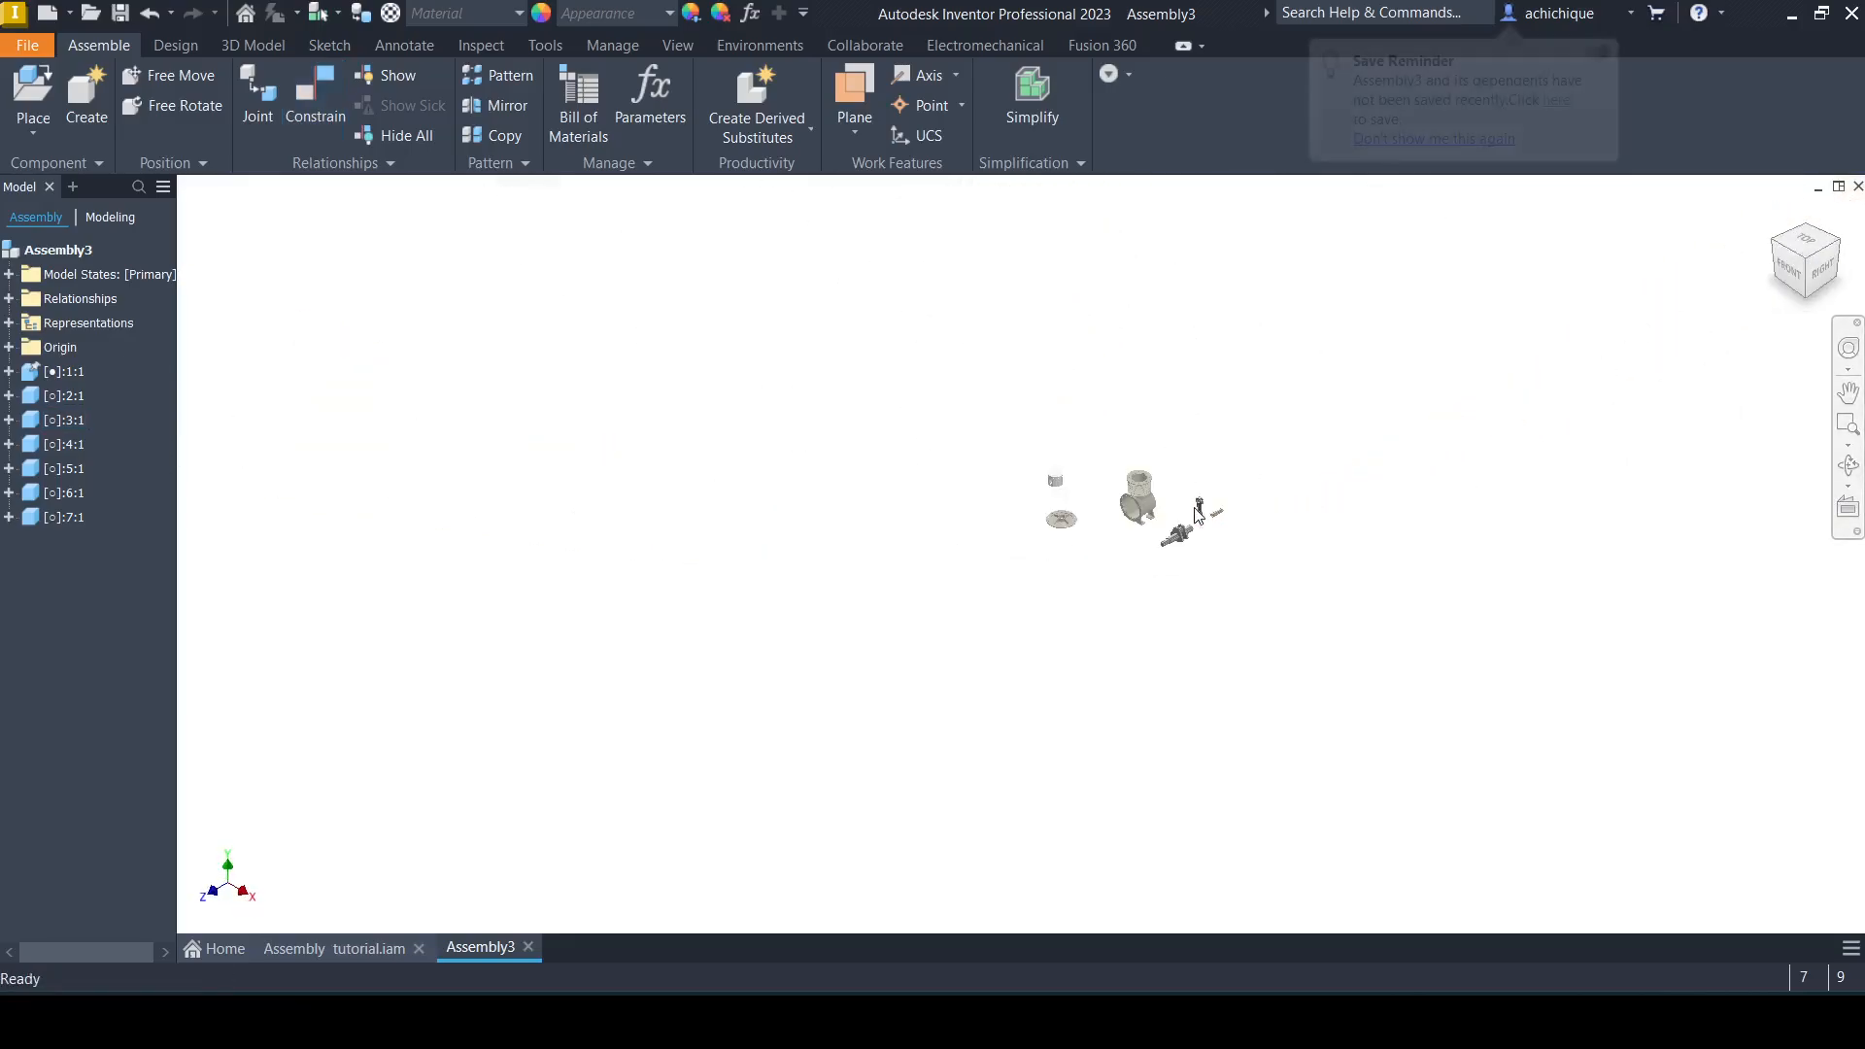
{"action": "scroll", "coordinate": [1193, 510], "scroll_direction": "down", "scroll_amount": 5}
{"action": "left_click_drag", "start_coordinate": [1216, 501], "coordinate": [1165, 471]}
{"action": "scroll", "coordinate": [1168, 480], "scroll_direction": "up", "scroll_amount": 5}
{"action": "scroll", "coordinate": [1167, 492], "scroll_direction": "down", "scroll_amount": 8}
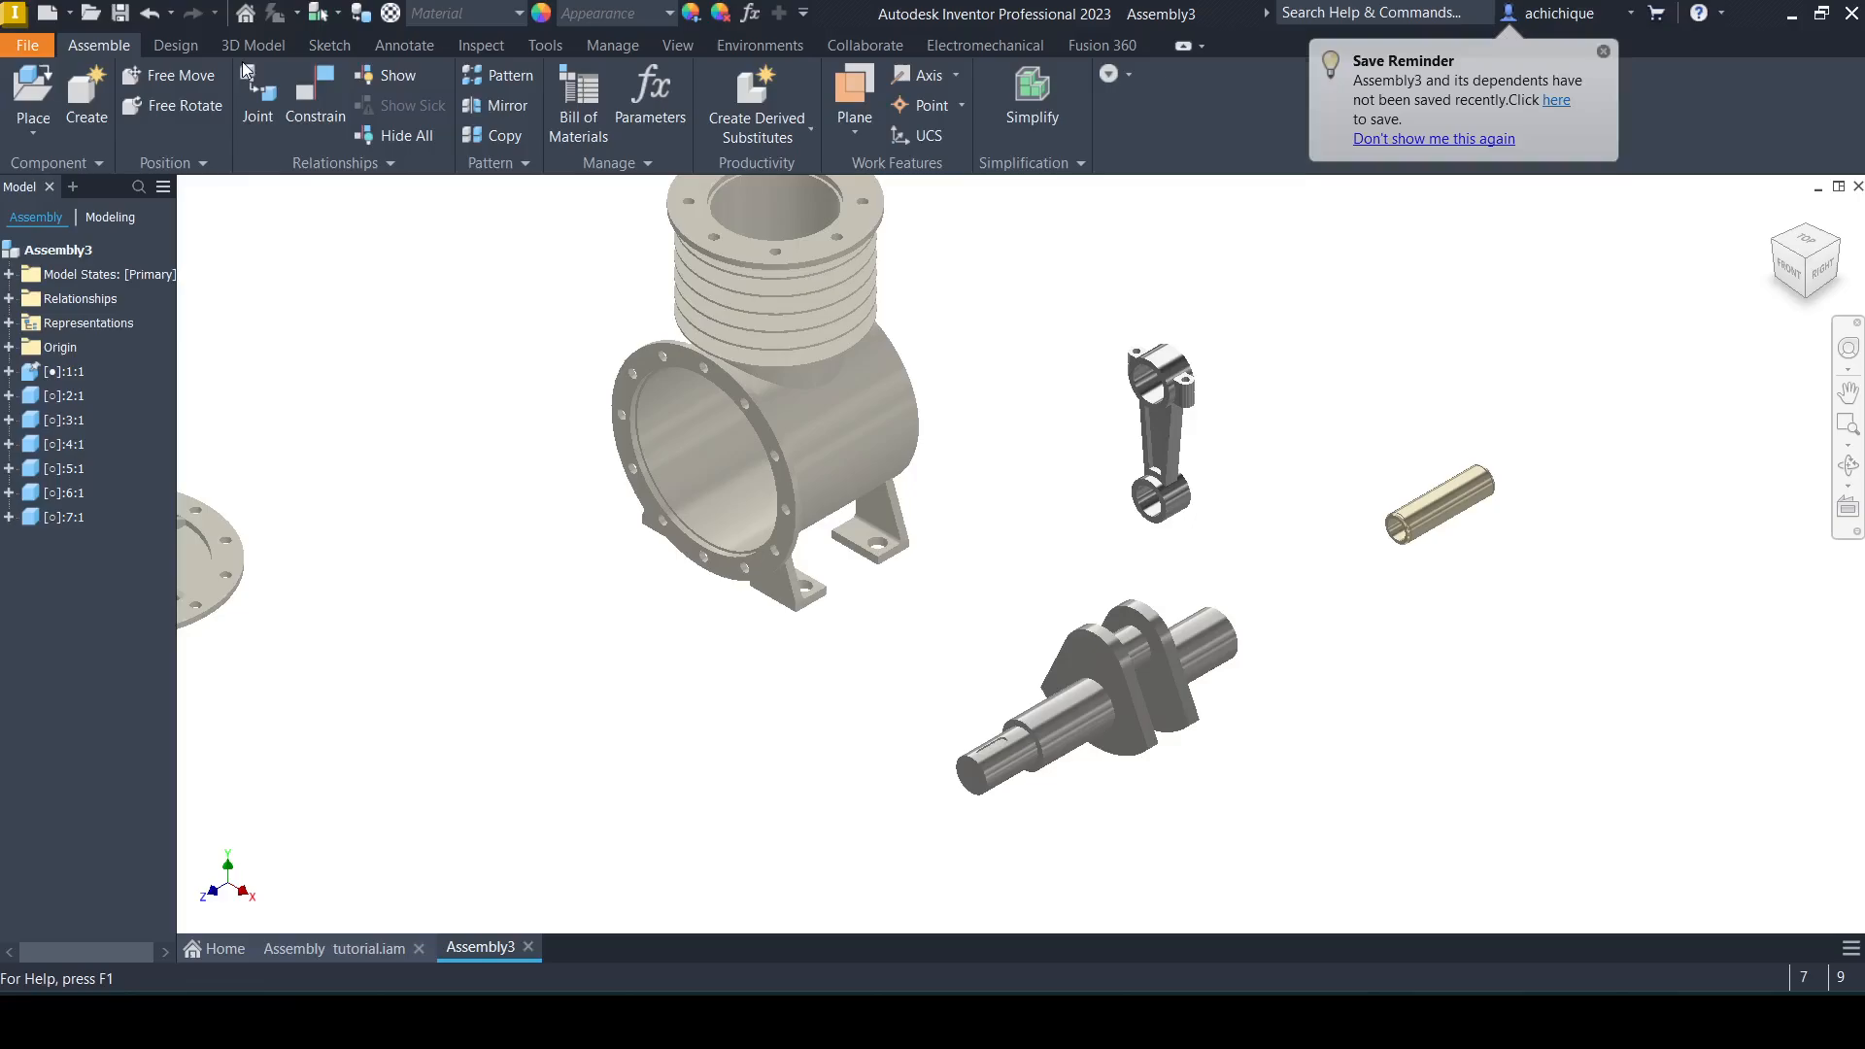
{"action": "key", "text": "c"}
{"action": "scroll", "coordinate": [1127, 626], "scroll_direction": "up", "scroll_amount": 4}
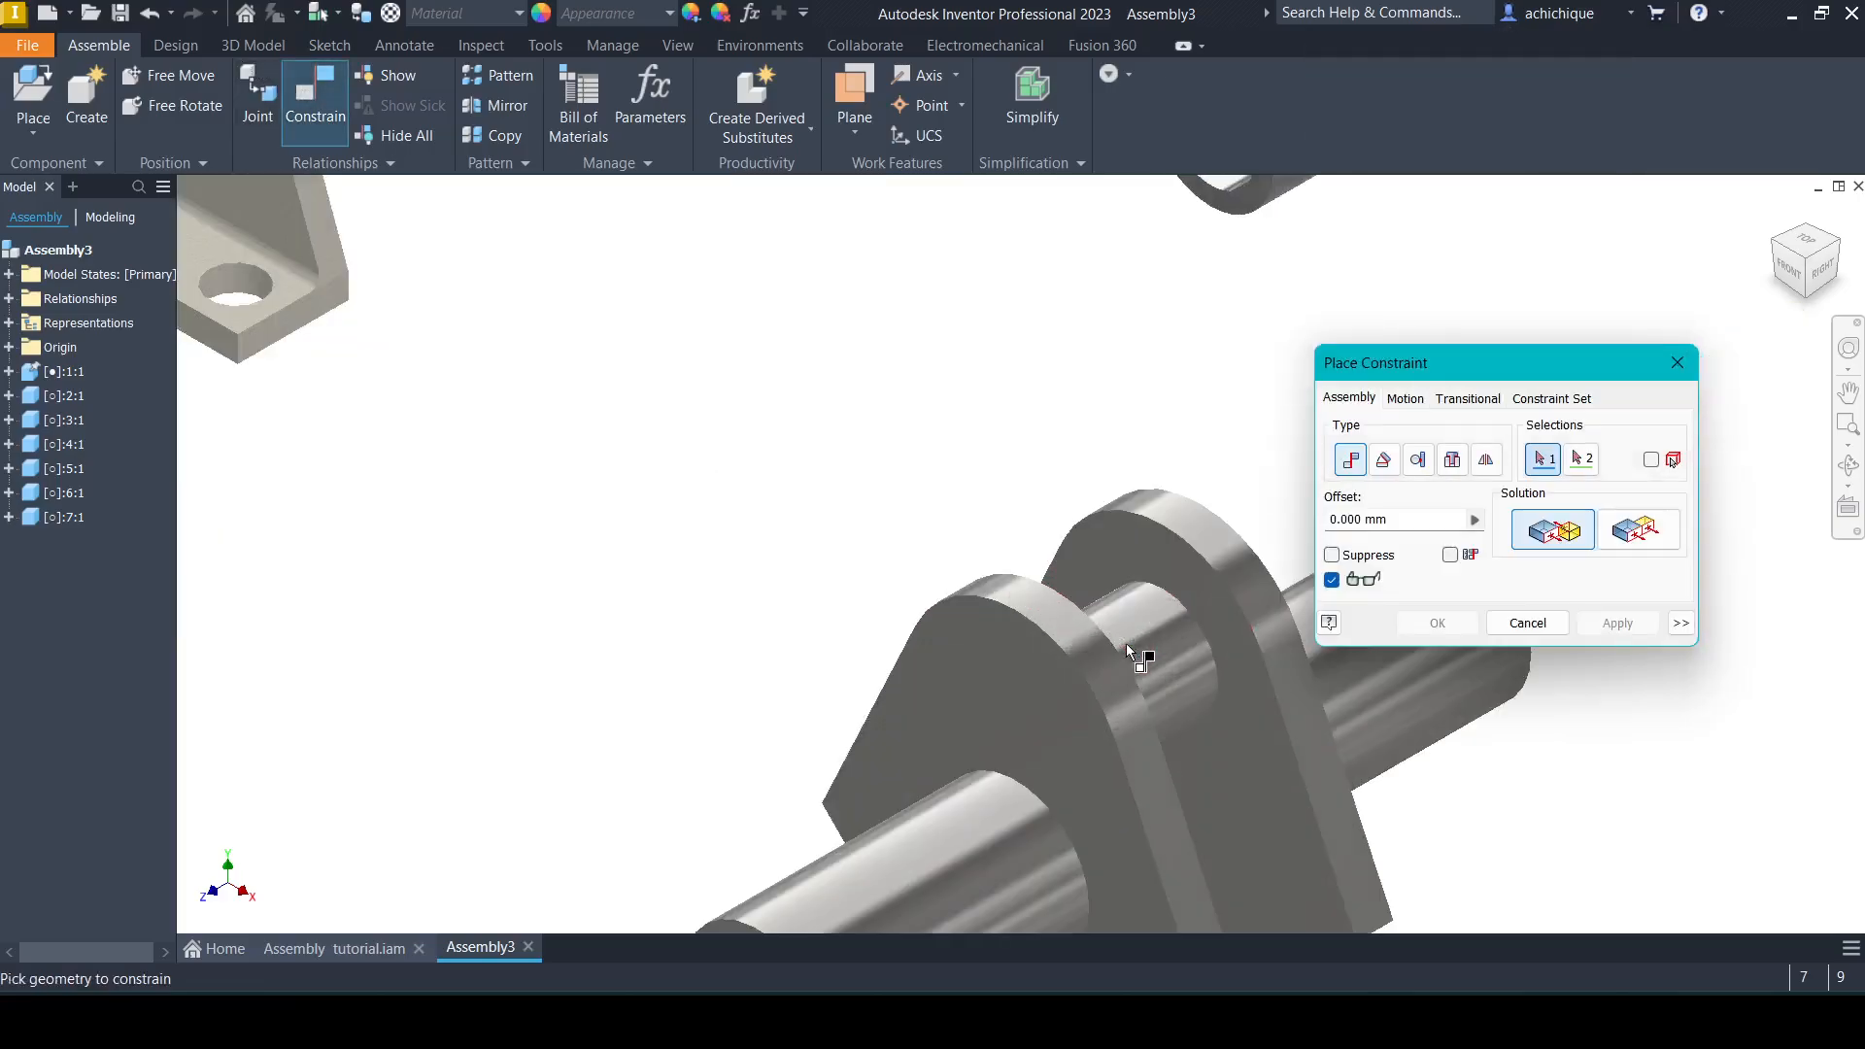
{"action": "left_click", "coordinate": [1155, 658]}
{"action": "scroll", "coordinate": [1156, 657], "scroll_direction": "down", "scroll_amount": 5}
{"action": "middle_click_drag", "start_coordinate": [1031, 315], "coordinate": [991, 436]}
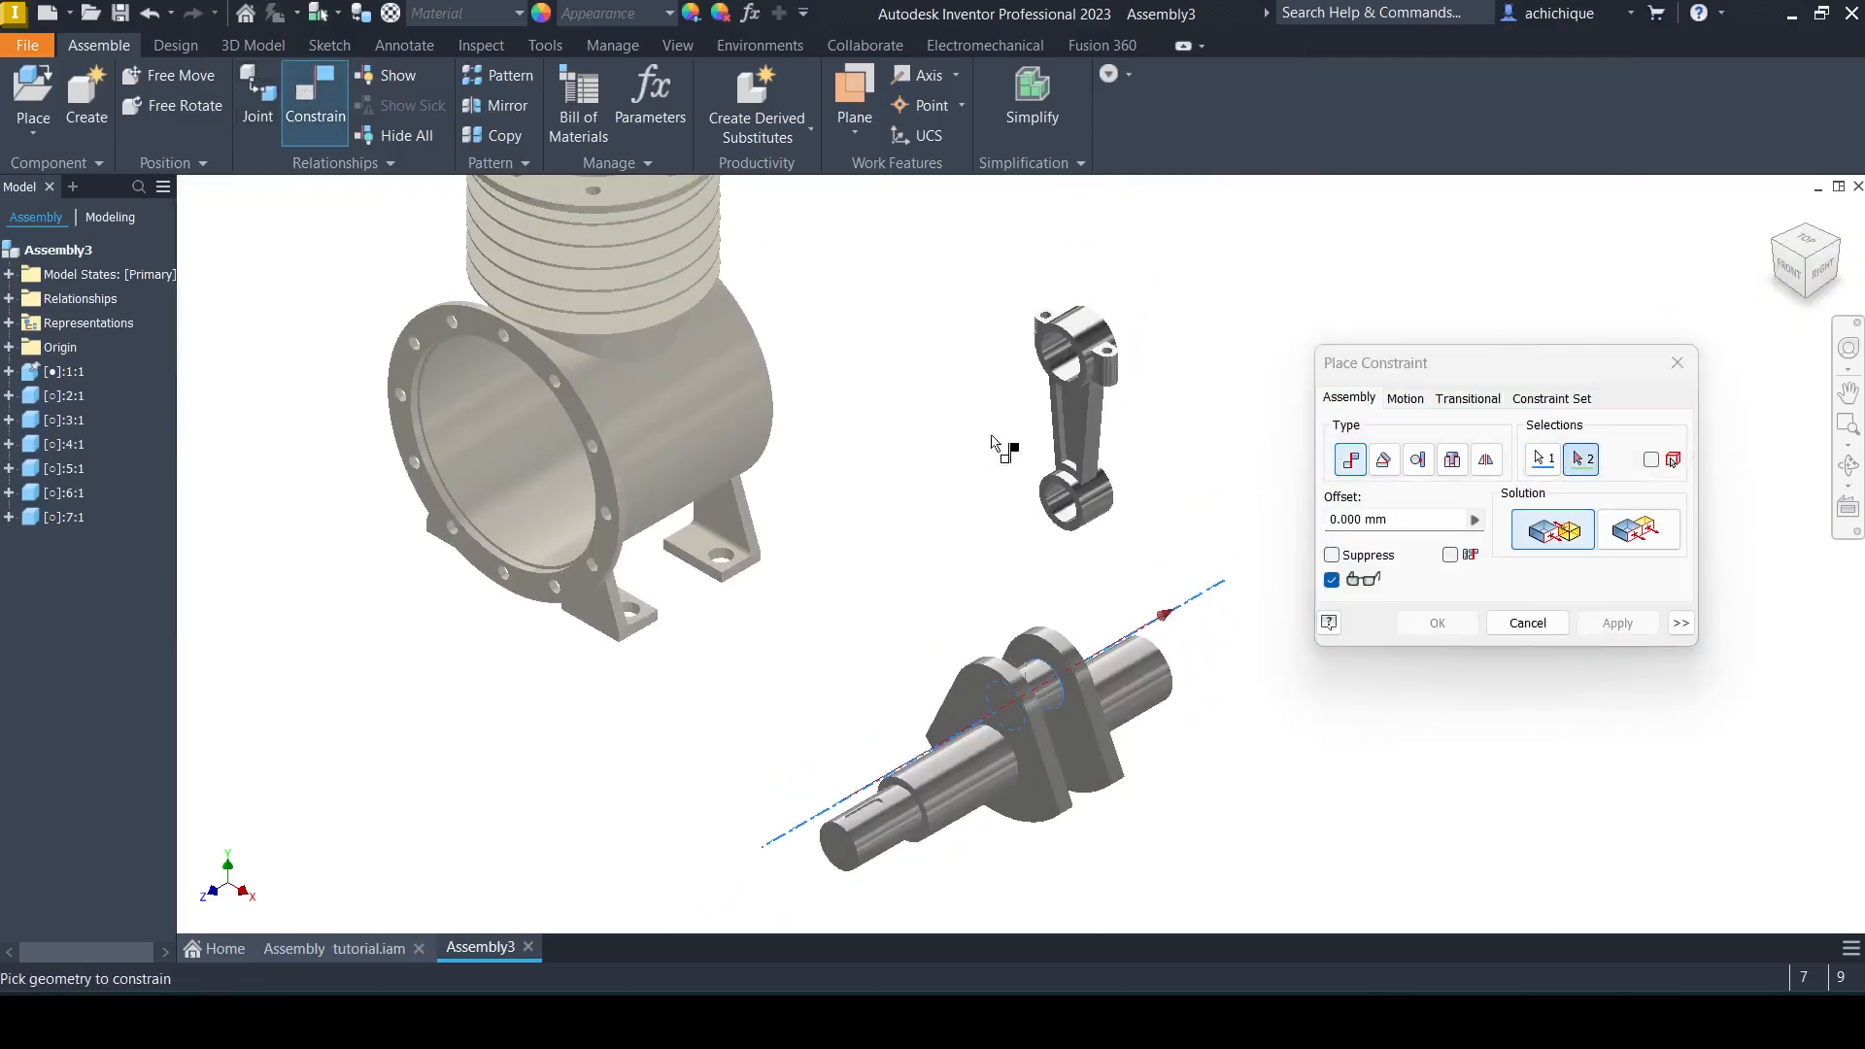
{"action": "left_click", "coordinate": [1064, 365]}
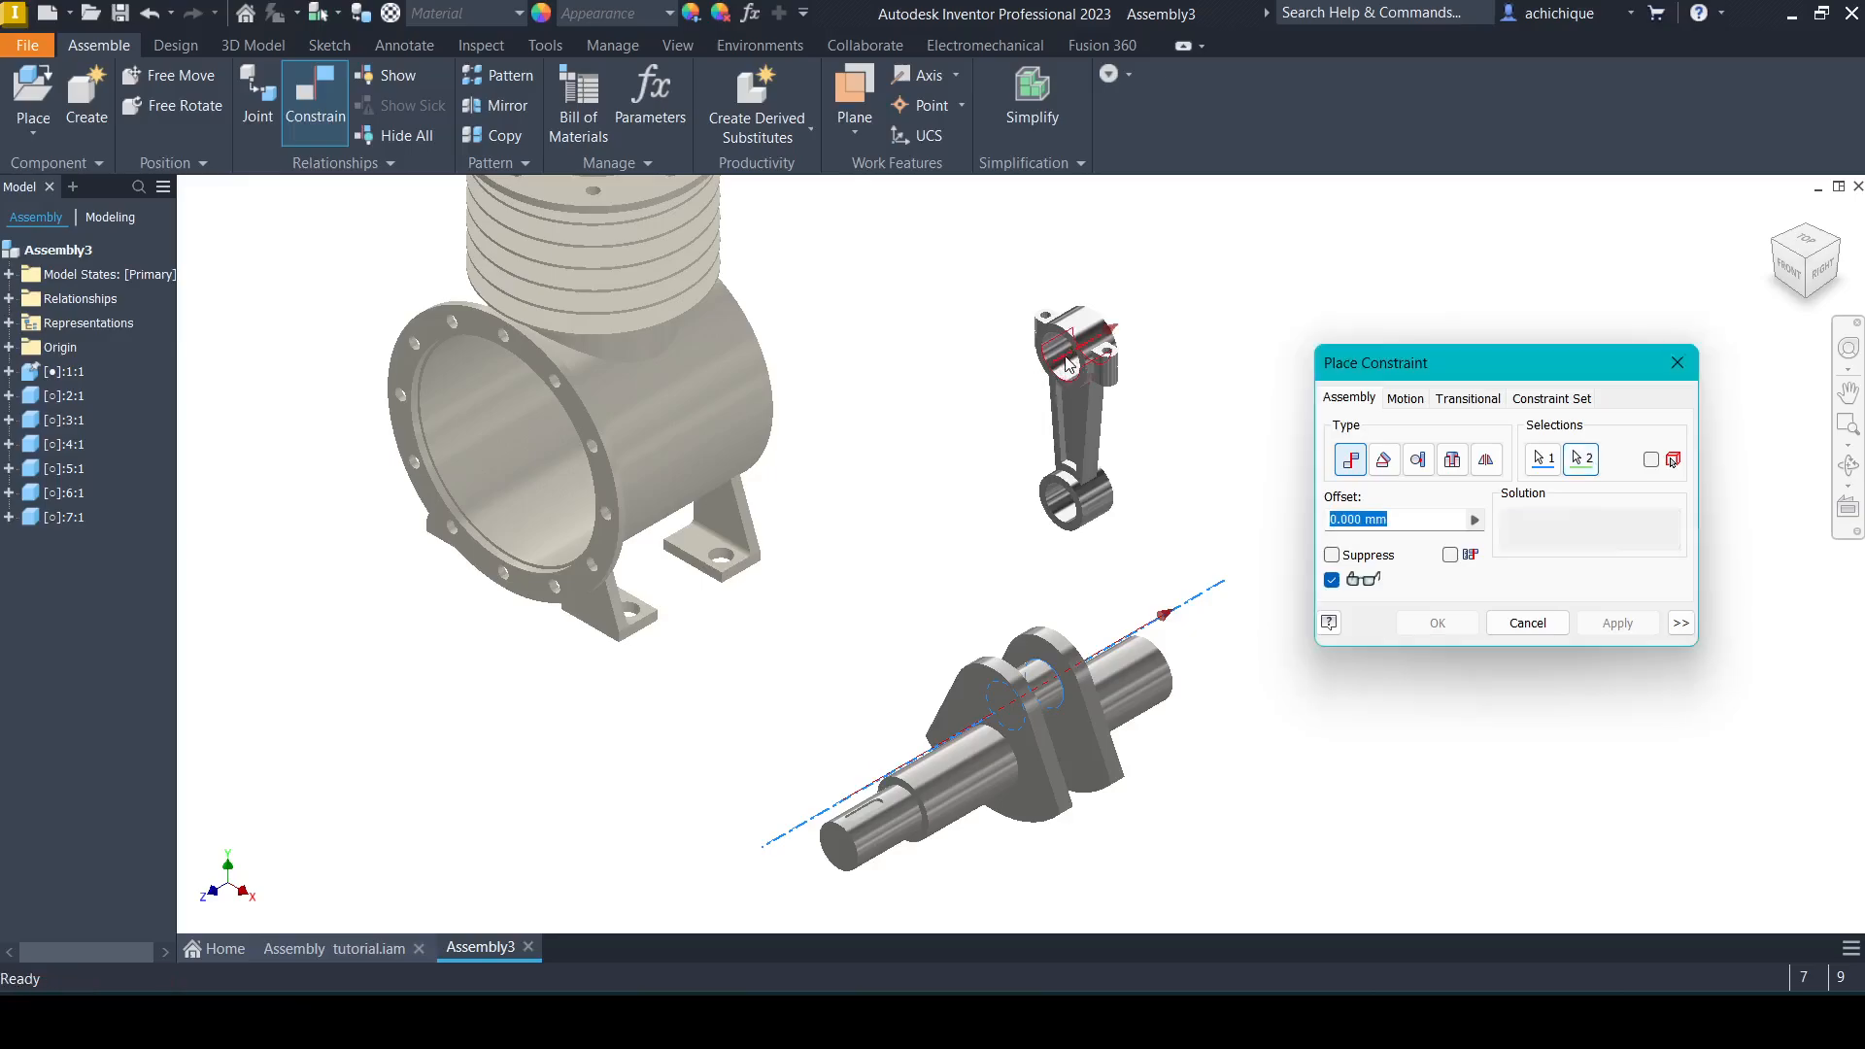
{"action": "left_click", "coordinate": [1624, 626]}
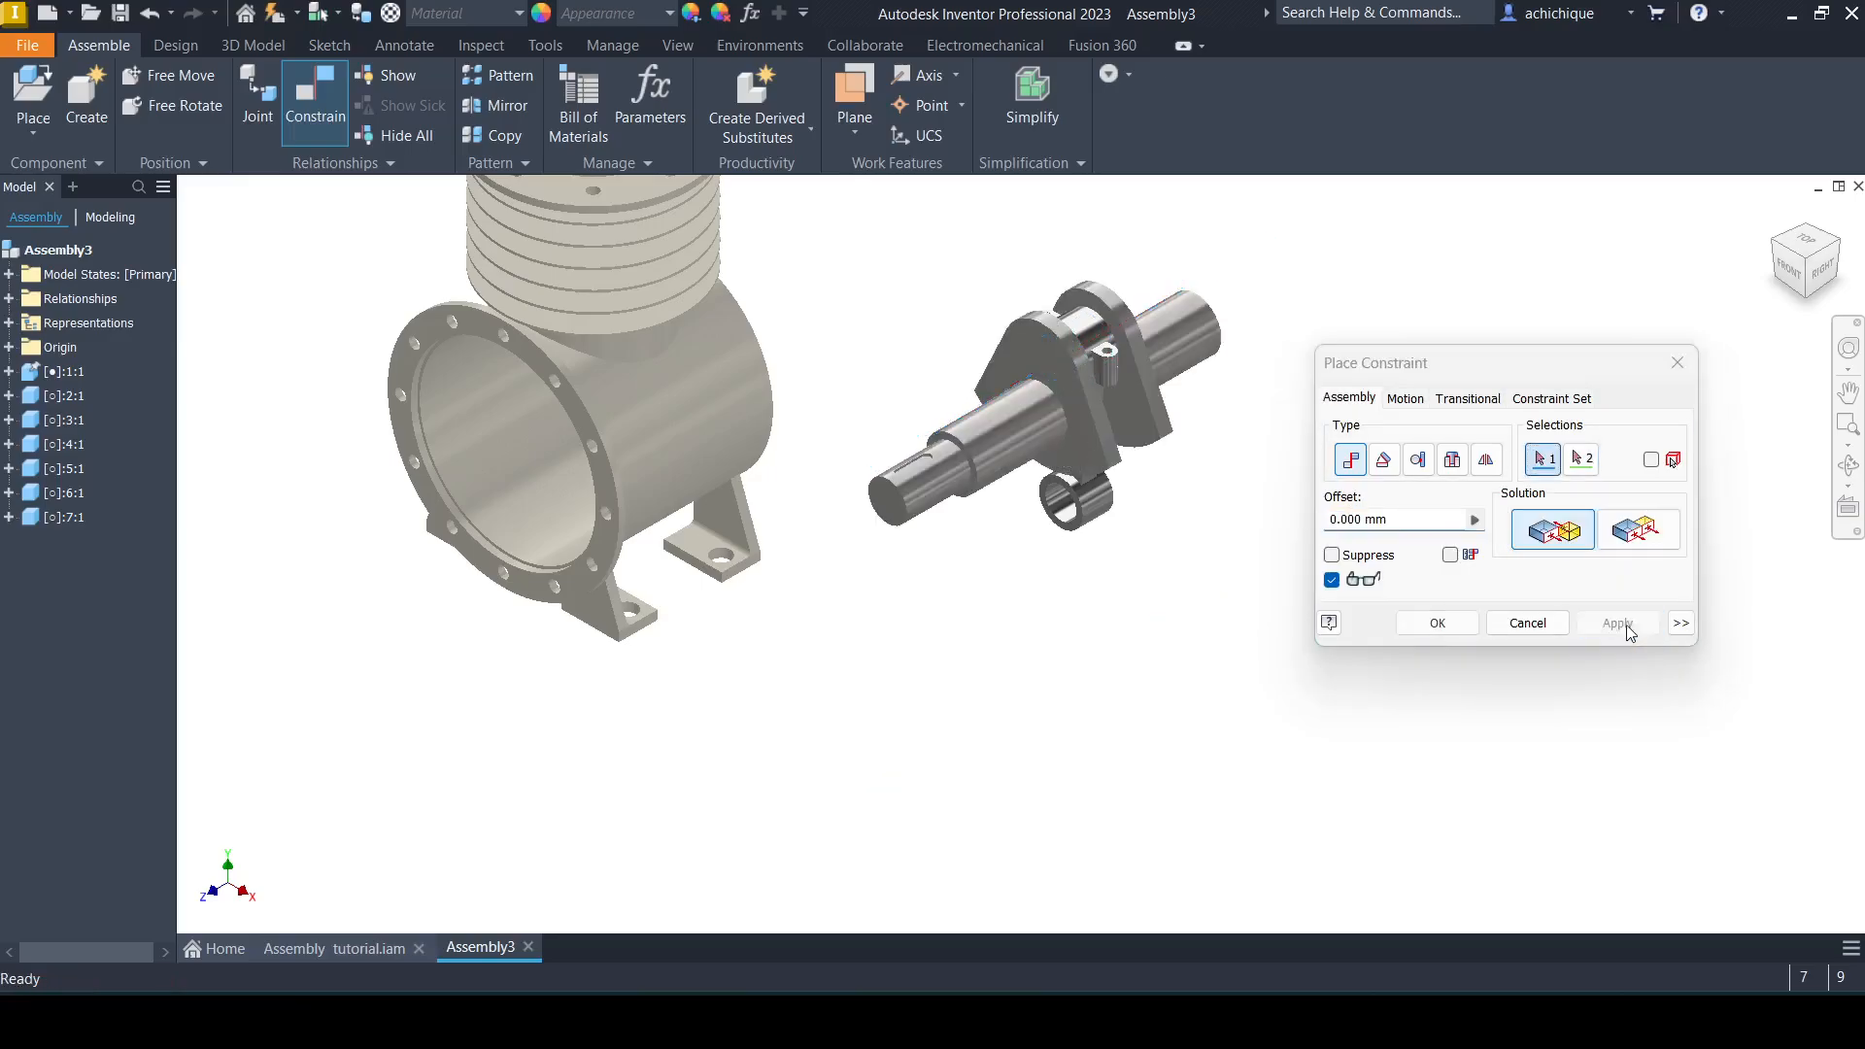
{"action": "key", "text": "Escape"}
Move the crankshaft clear of the housing and slide the connecting rod along its axis towards the keyed shaft end.
{"action": "middle_click_drag", "start_coordinate": [1136, 464], "coordinate": [1059, 490], "text": "shift"}
{"action": "left_click_drag", "start_coordinate": [656, 493], "coordinate": [577, 597]}
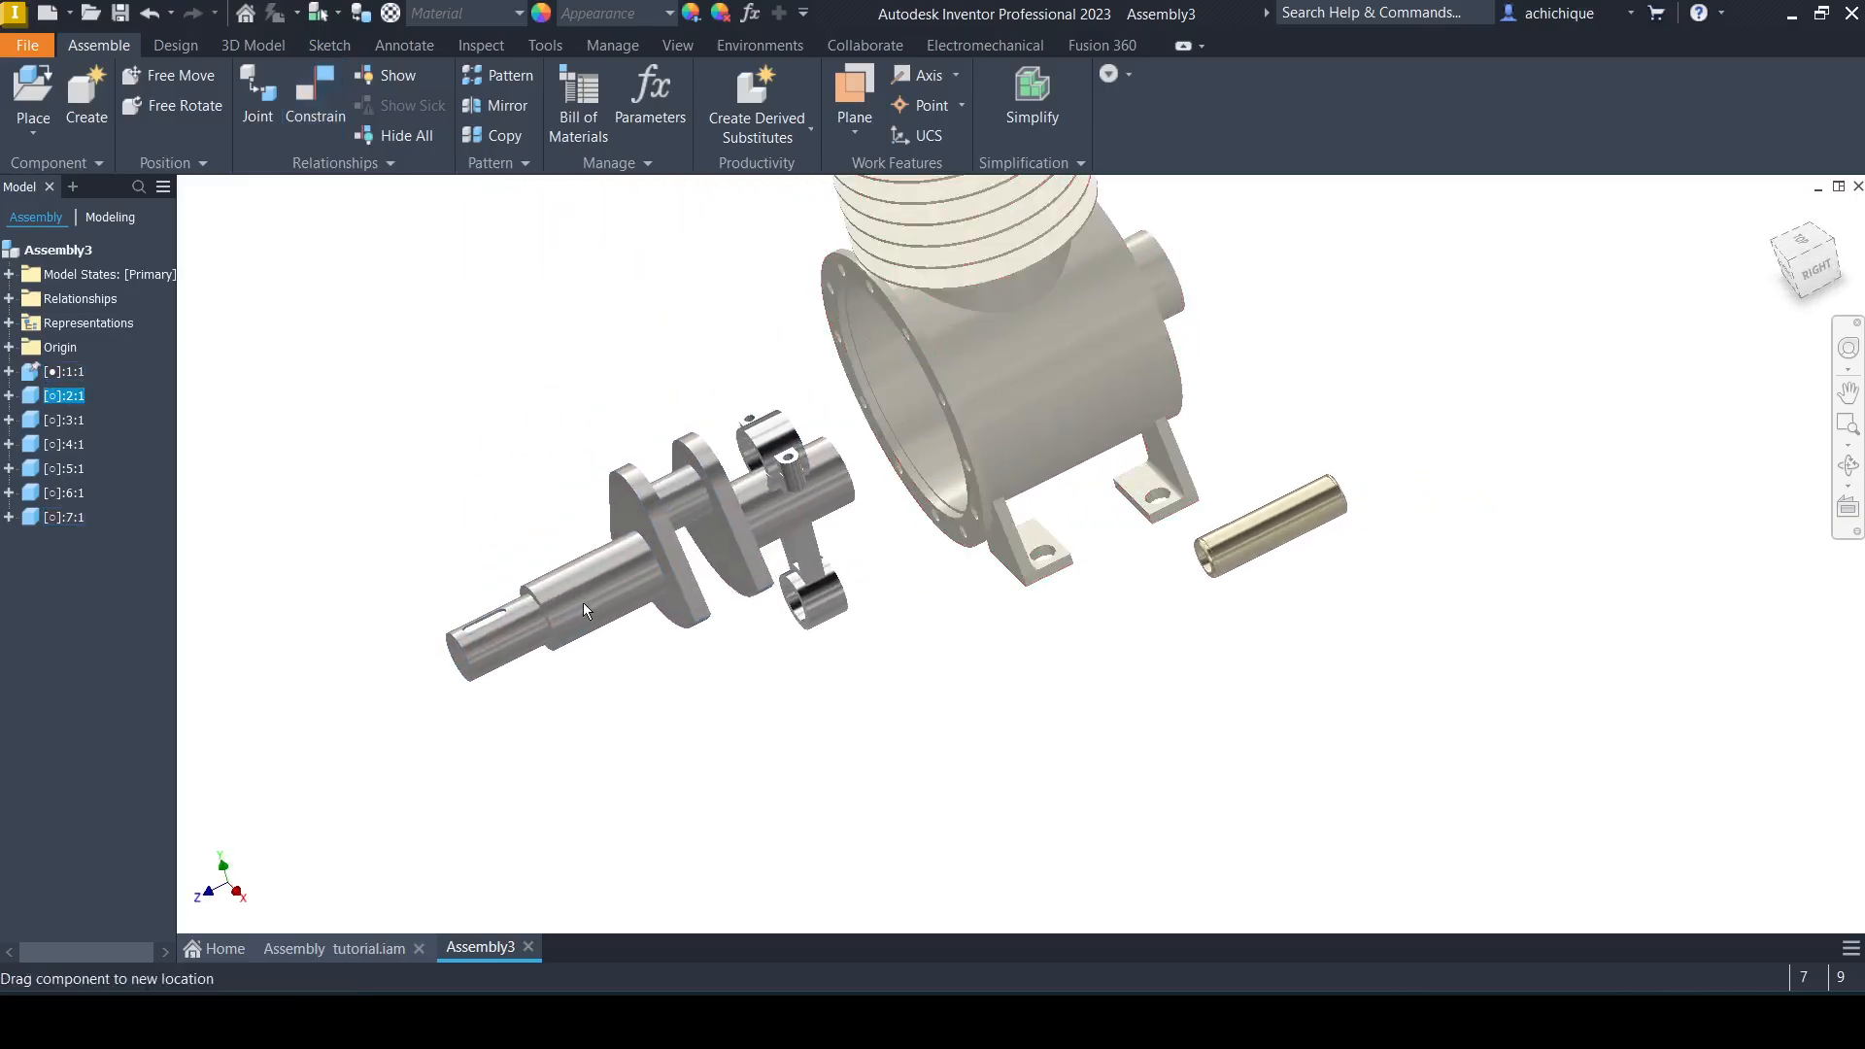
{"action": "left_click_drag", "start_coordinate": [770, 444], "coordinate": [498, 495]}
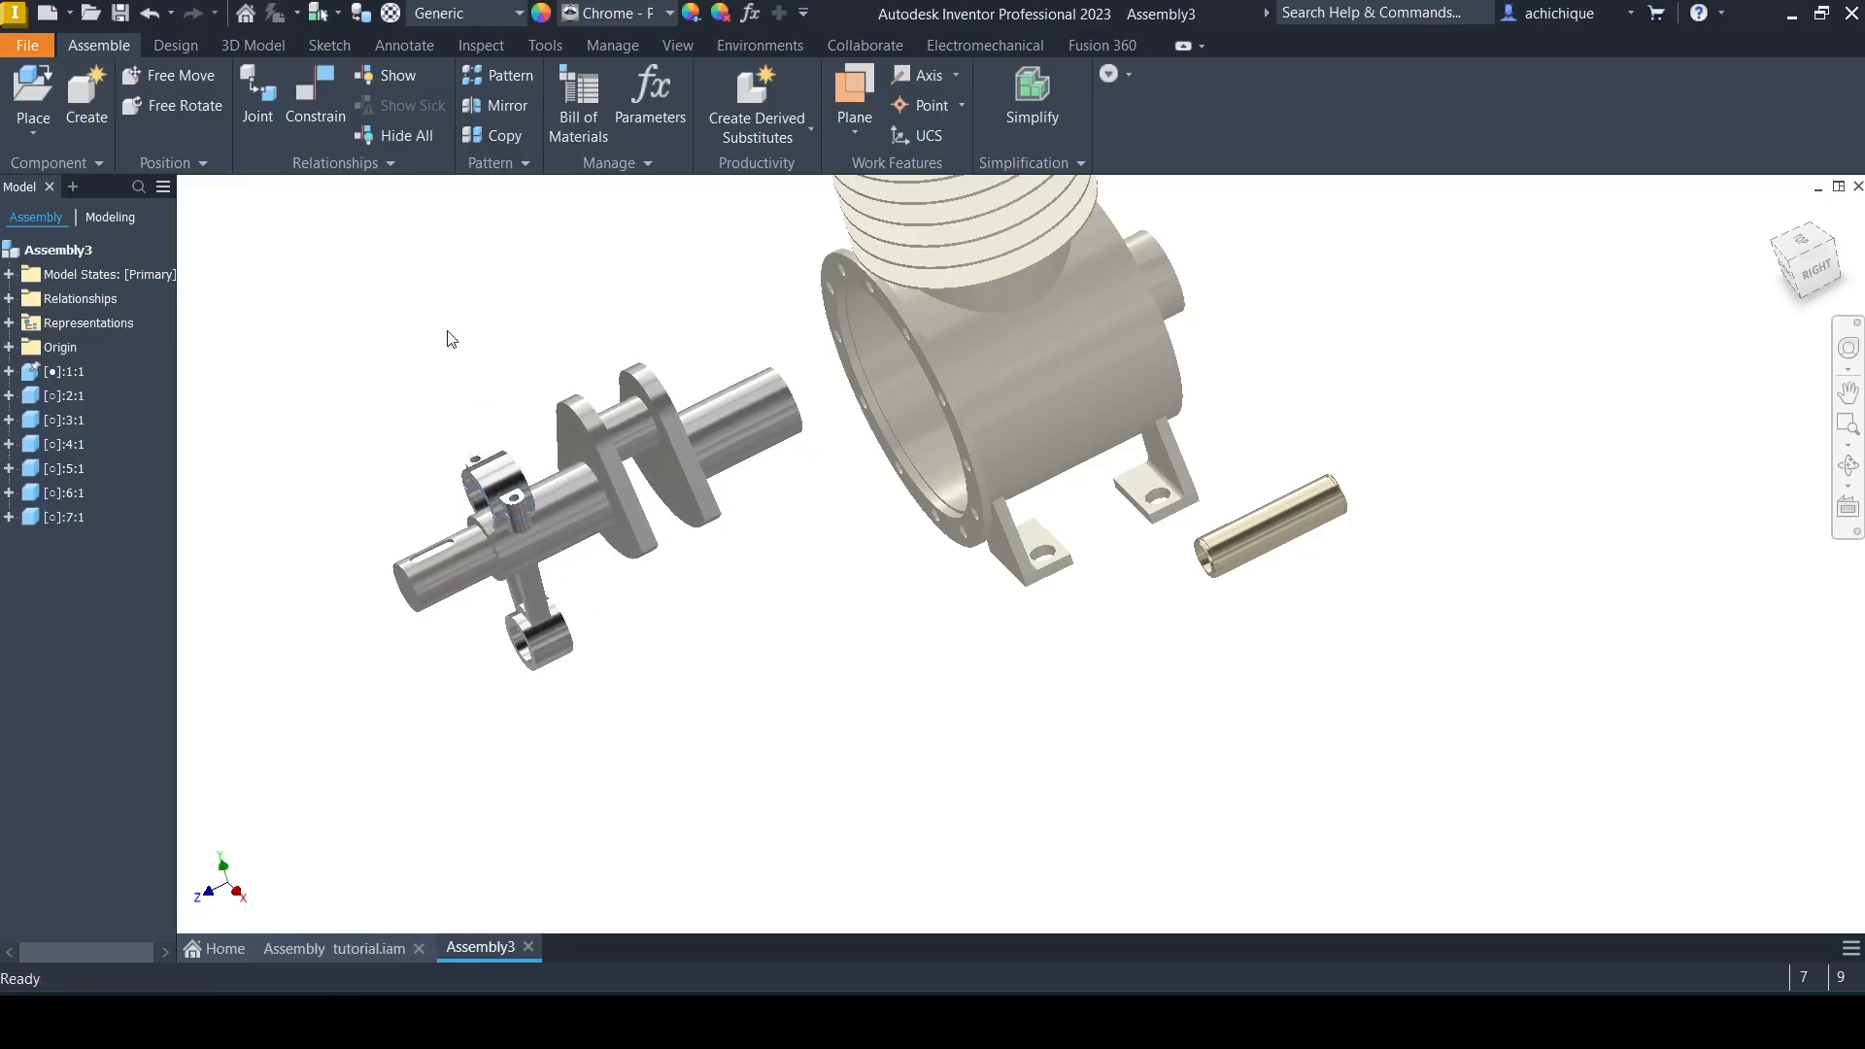
Open the crankshaft part, make Work Plane2 between the crank webs visible, and return to Assembly3.
{"action": "right_click", "coordinate": [596, 311]}
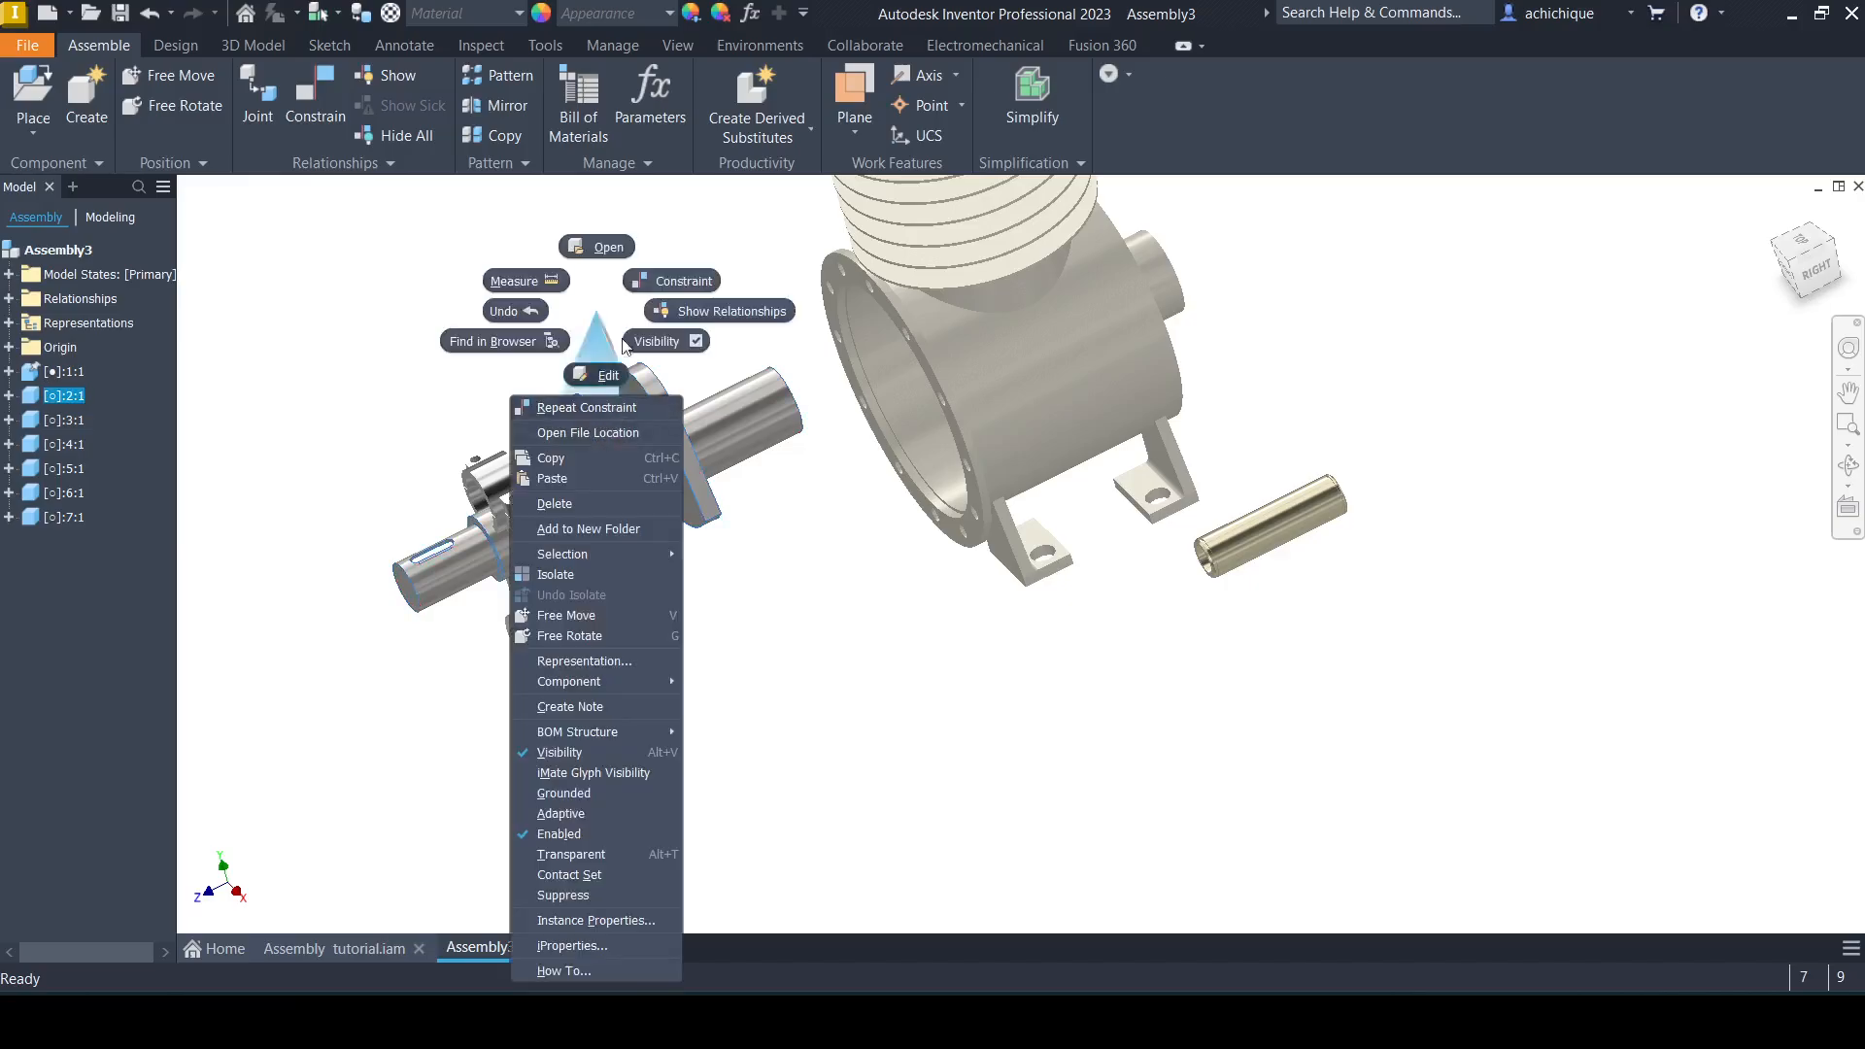
{"action": "left_click", "coordinate": [608, 249]}
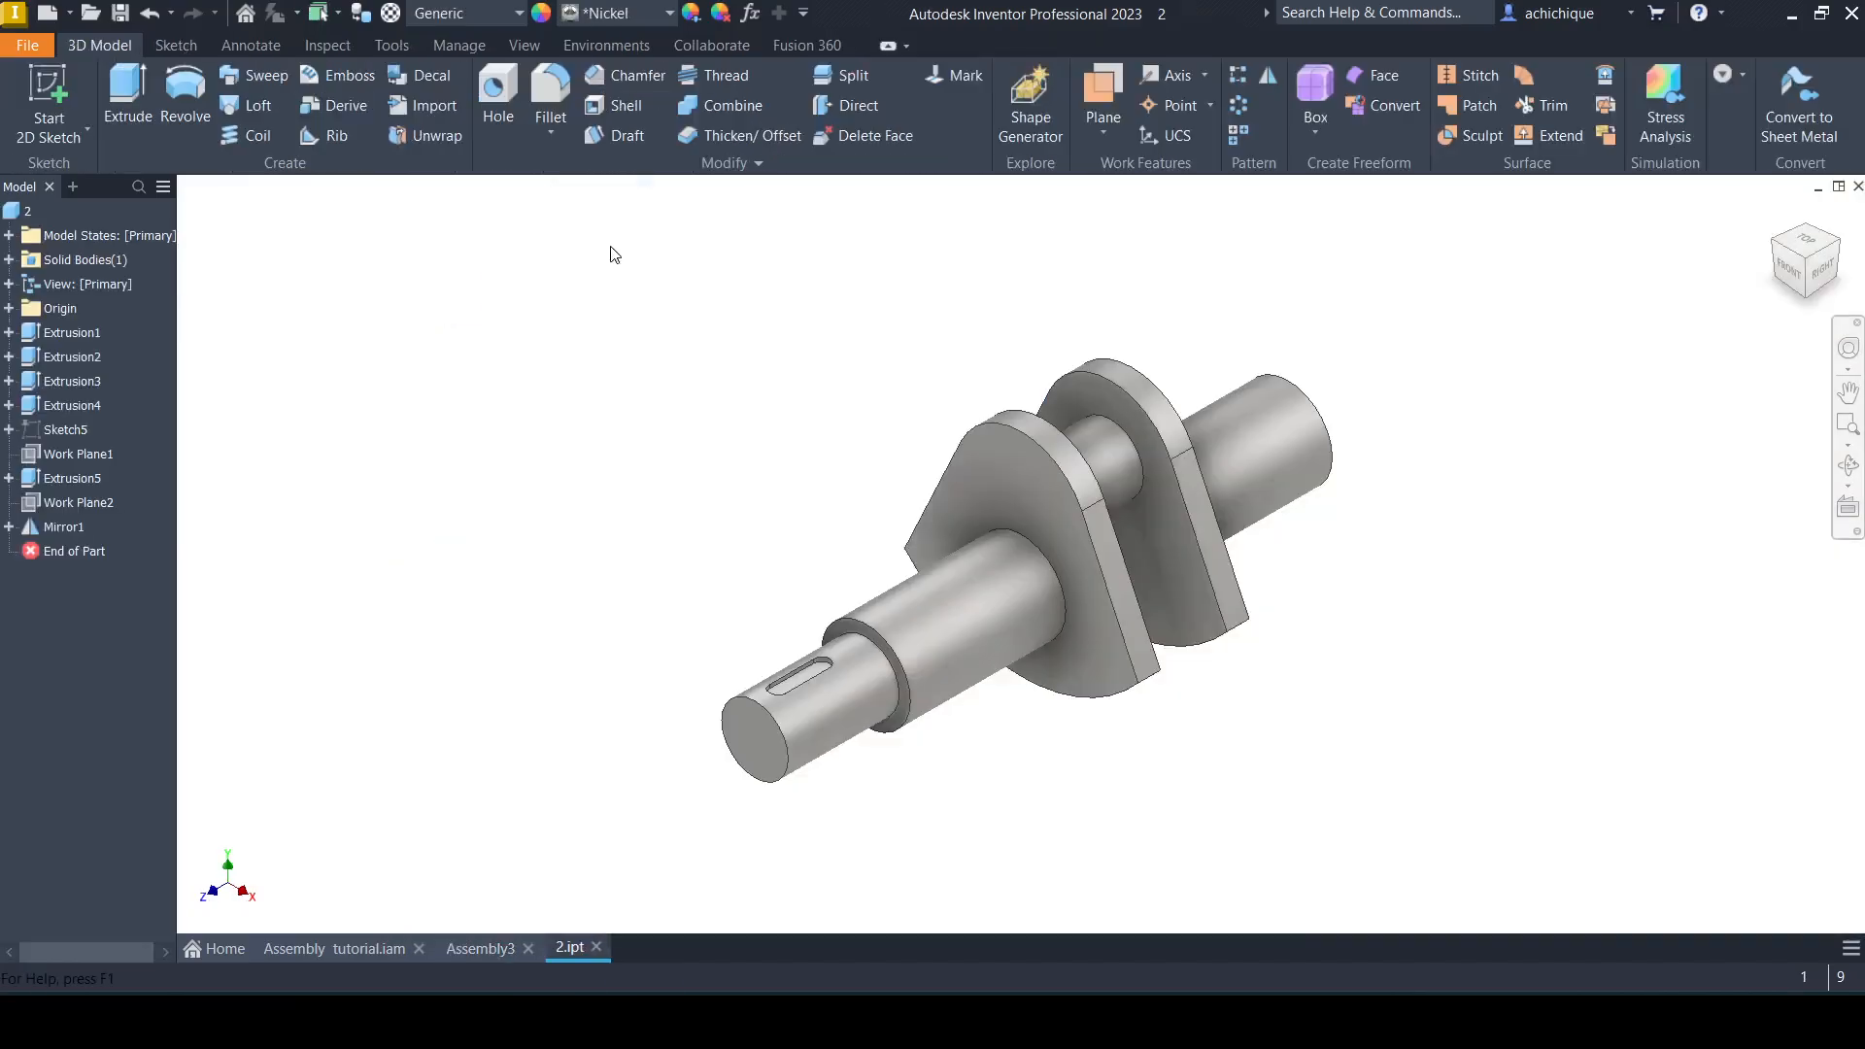
{"action": "left_click", "coordinate": [84, 501]}
{"action": "middle_click_drag", "start_coordinate": [761, 649], "coordinate": [667, 671], "text": "shift"}
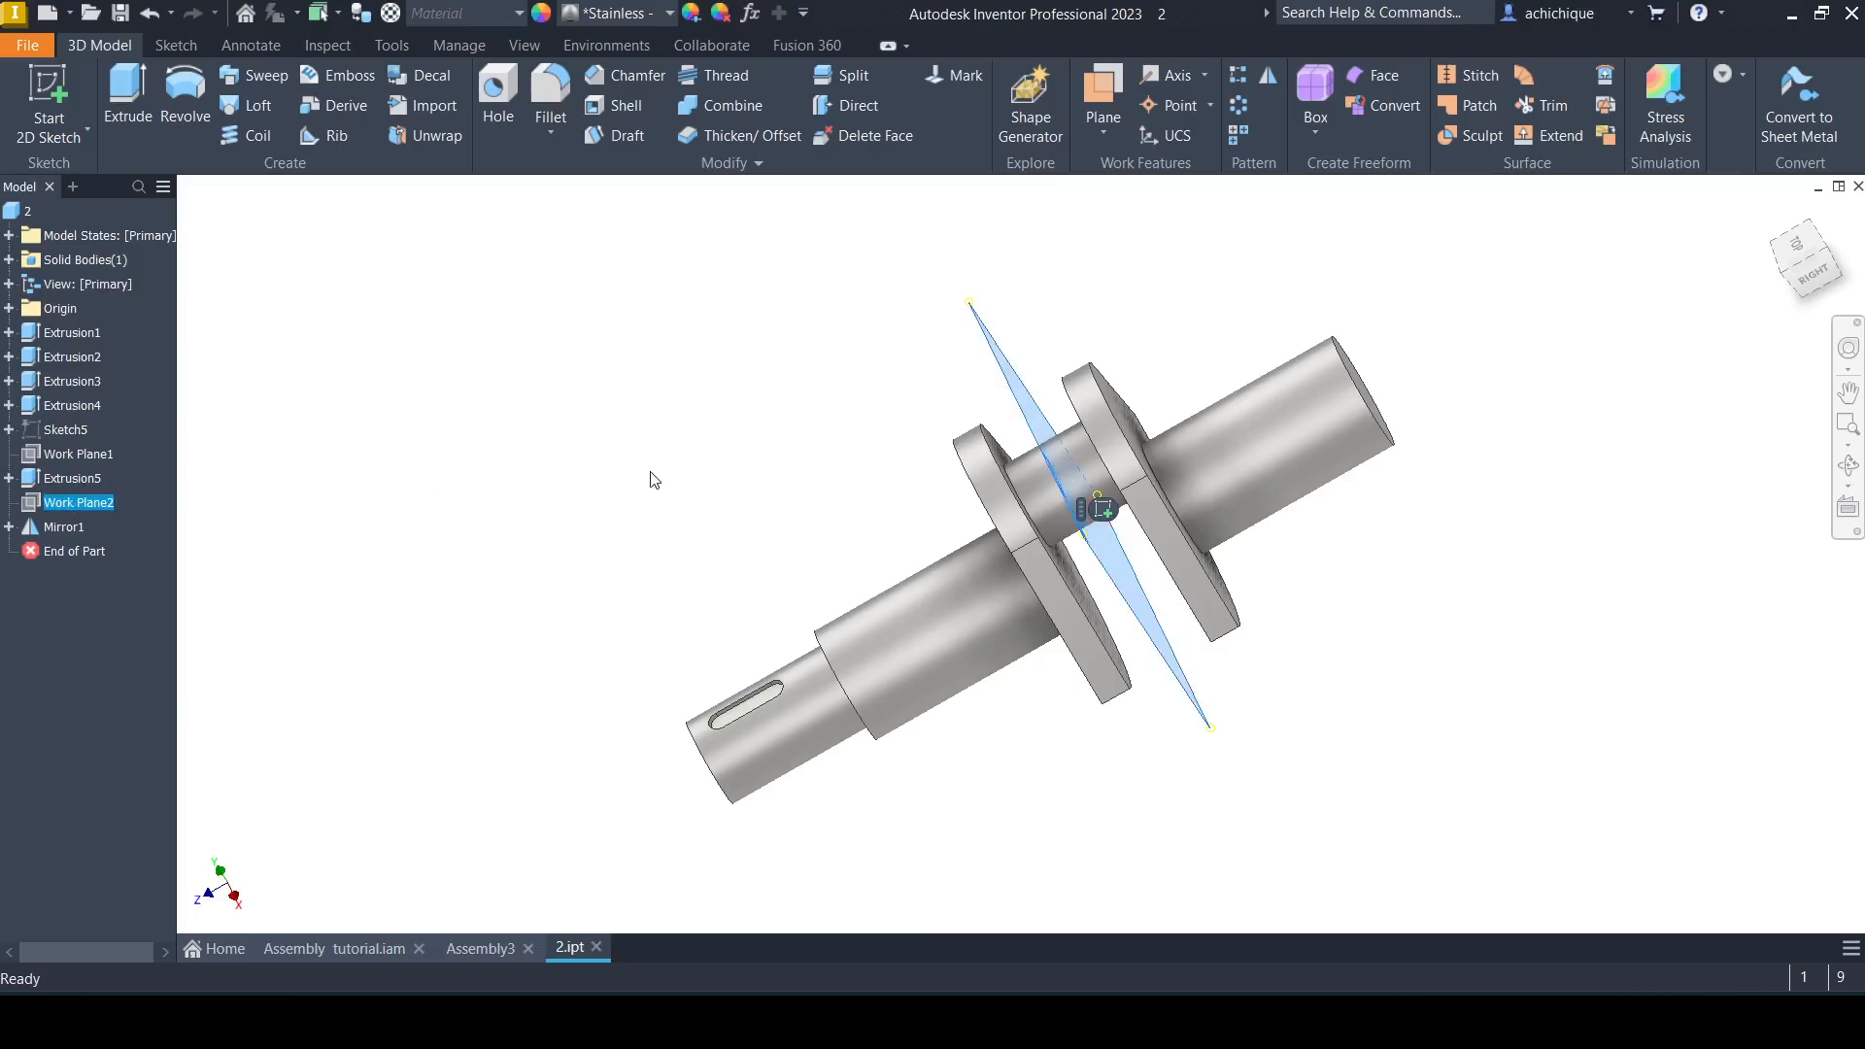
{"action": "scroll", "coordinate": [1088, 502], "scroll_direction": "down", "scroll_amount": 3}
{"action": "scroll", "coordinate": [1007, 486], "scroll_direction": "up", "scroll_amount": 5}
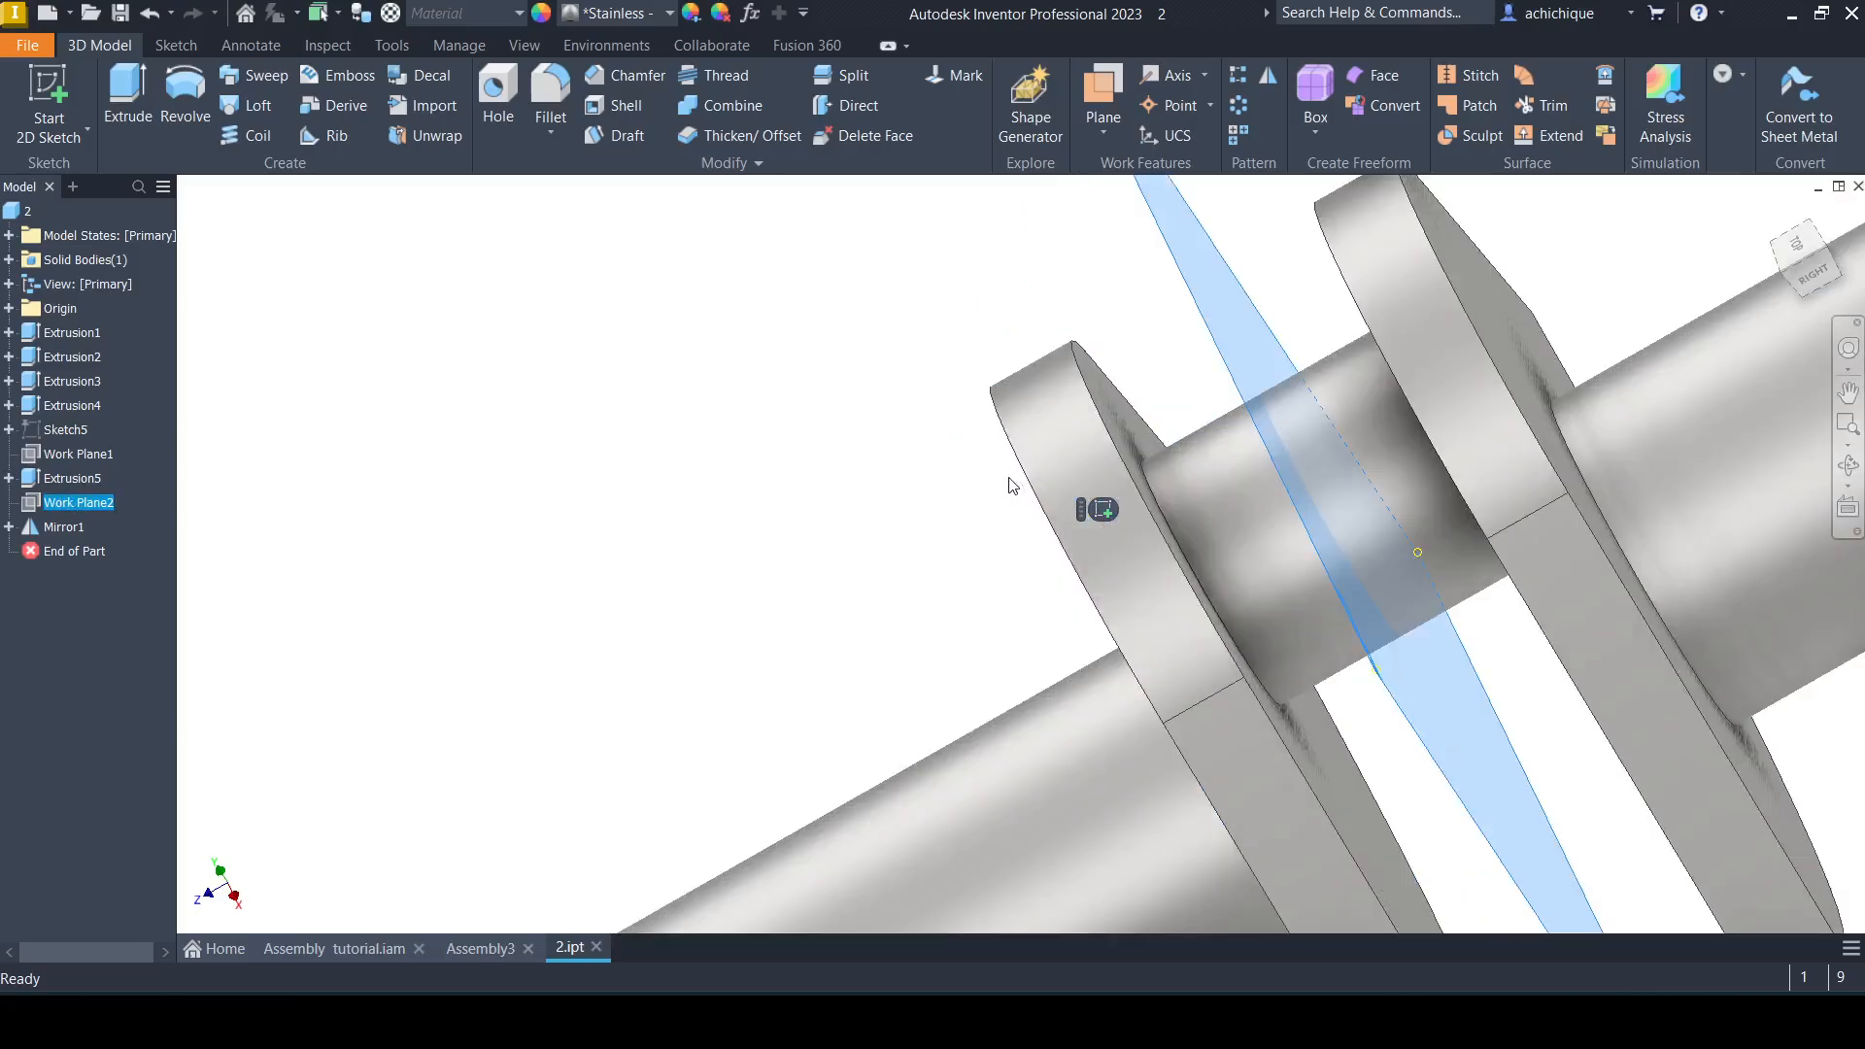
{"action": "middle_click_drag", "start_coordinate": [1110, 398], "coordinate": [680, 430], "text": "shift"}
{"action": "right_click", "coordinate": [62, 503]}
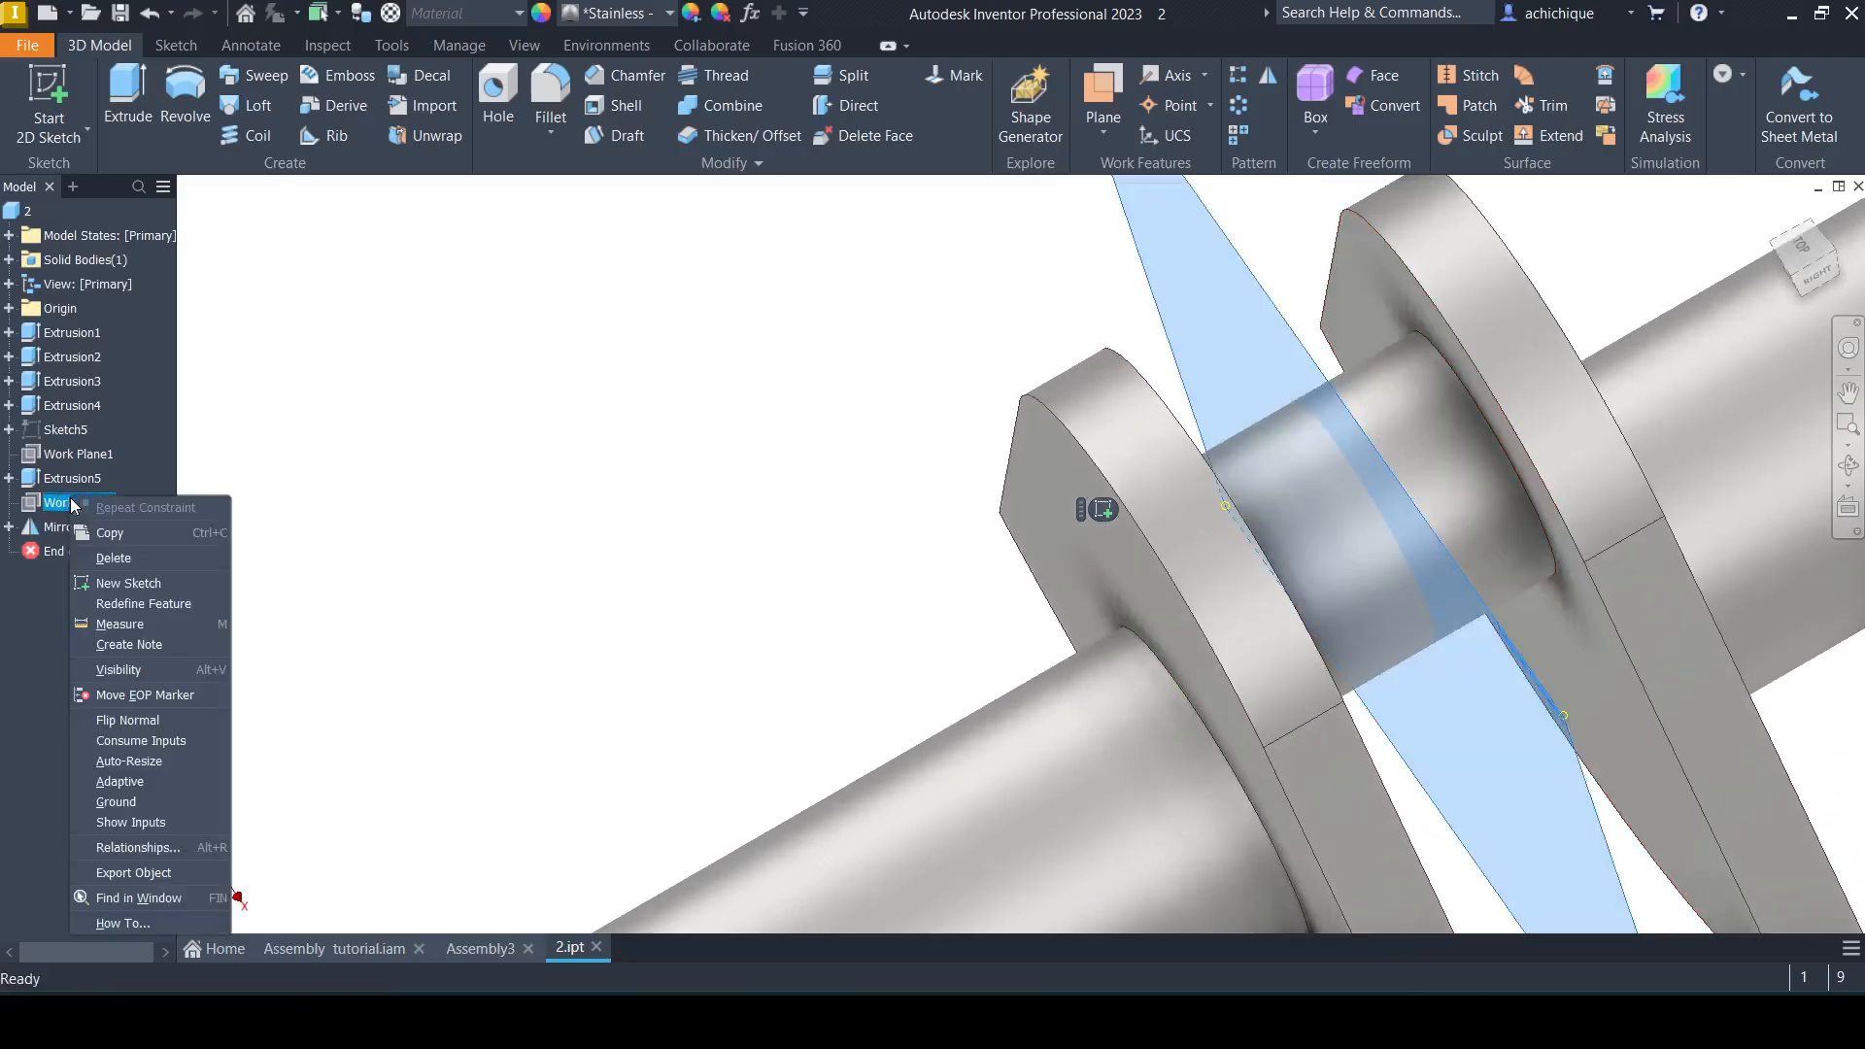
{"action": "left_click", "coordinate": [141, 678]}
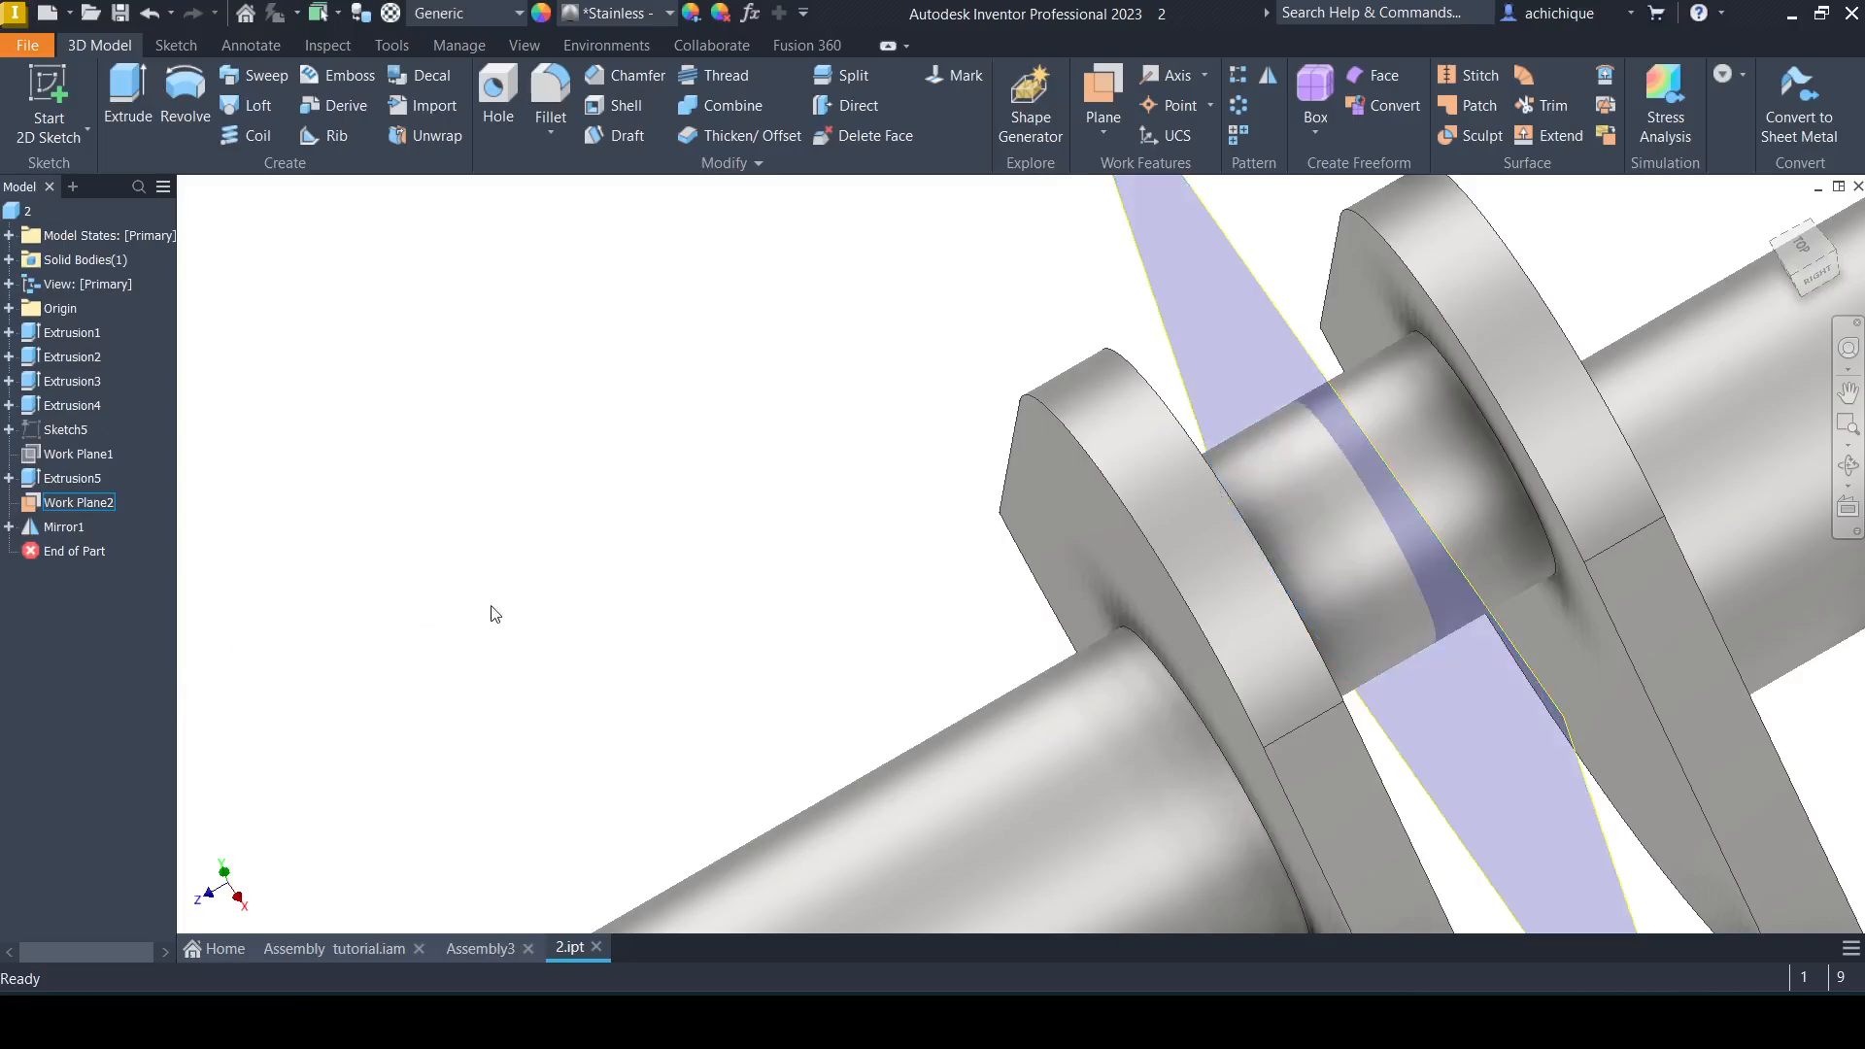
{"action": "left_click", "coordinate": [353, 949]}
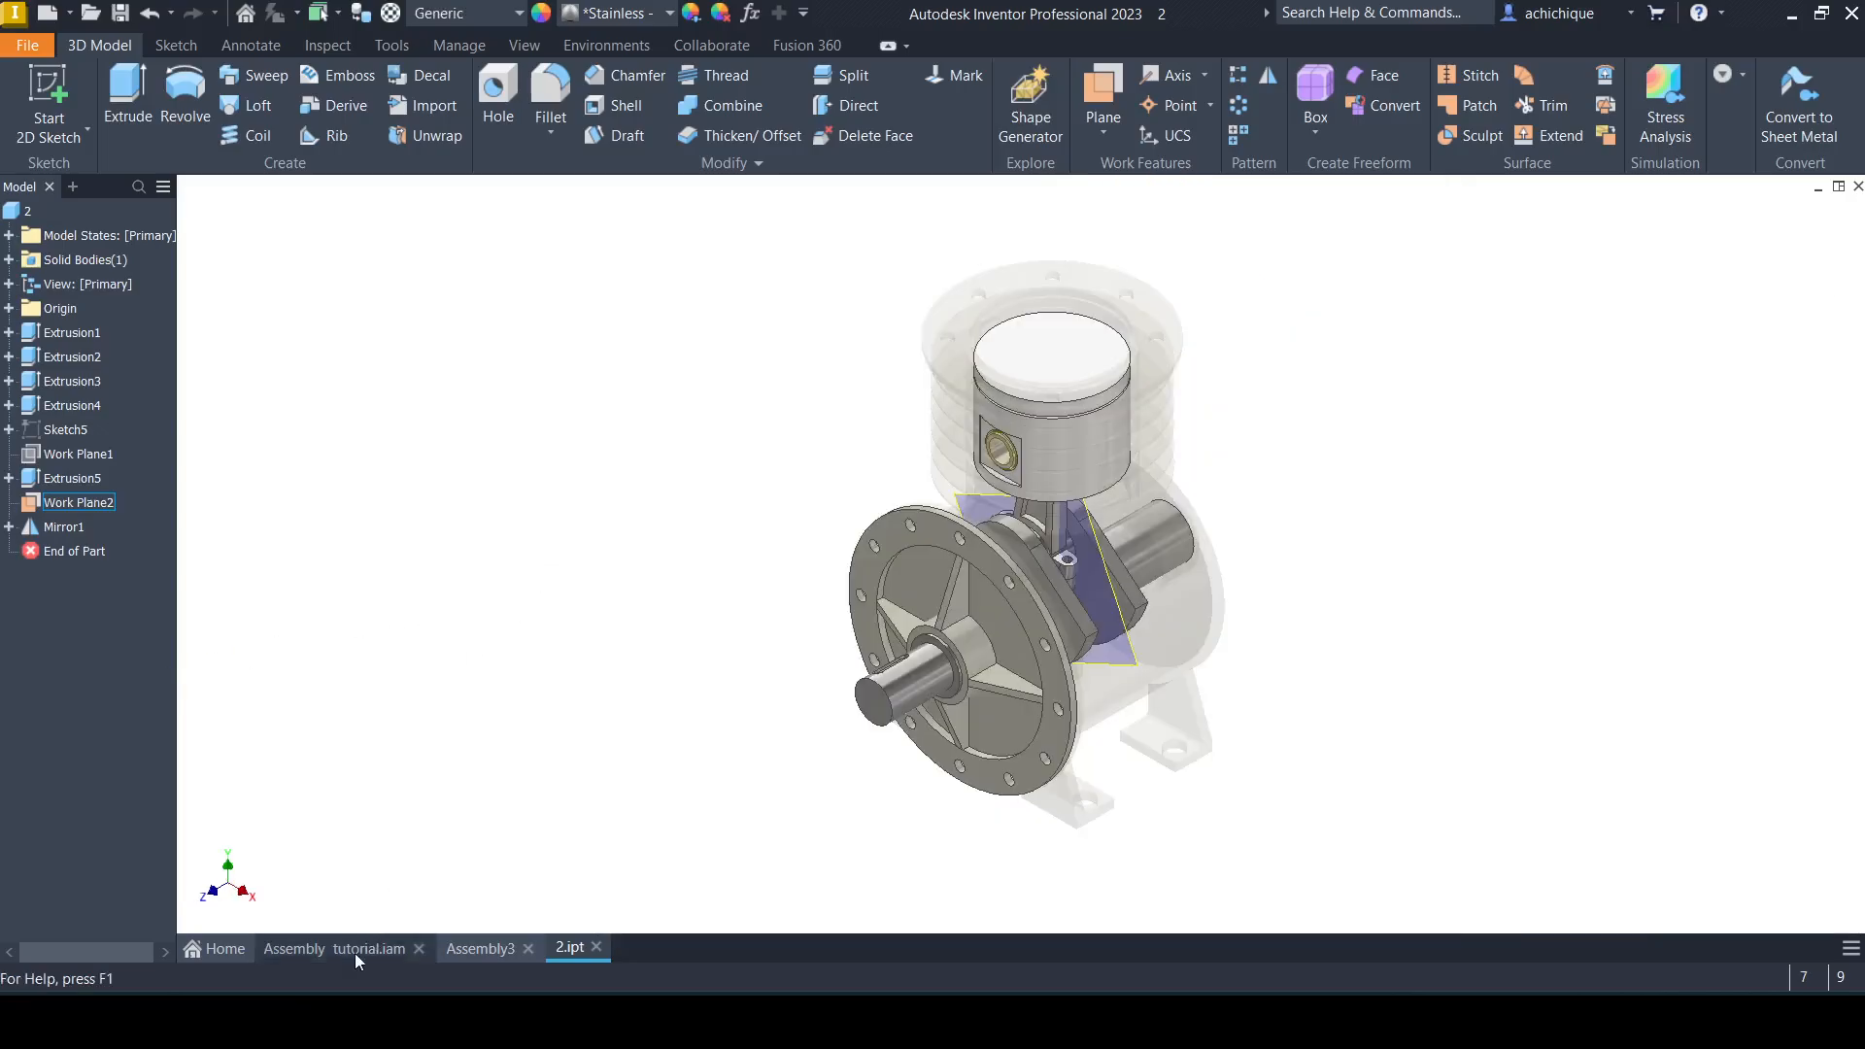
{"action": "left_click", "coordinate": [480, 948]}
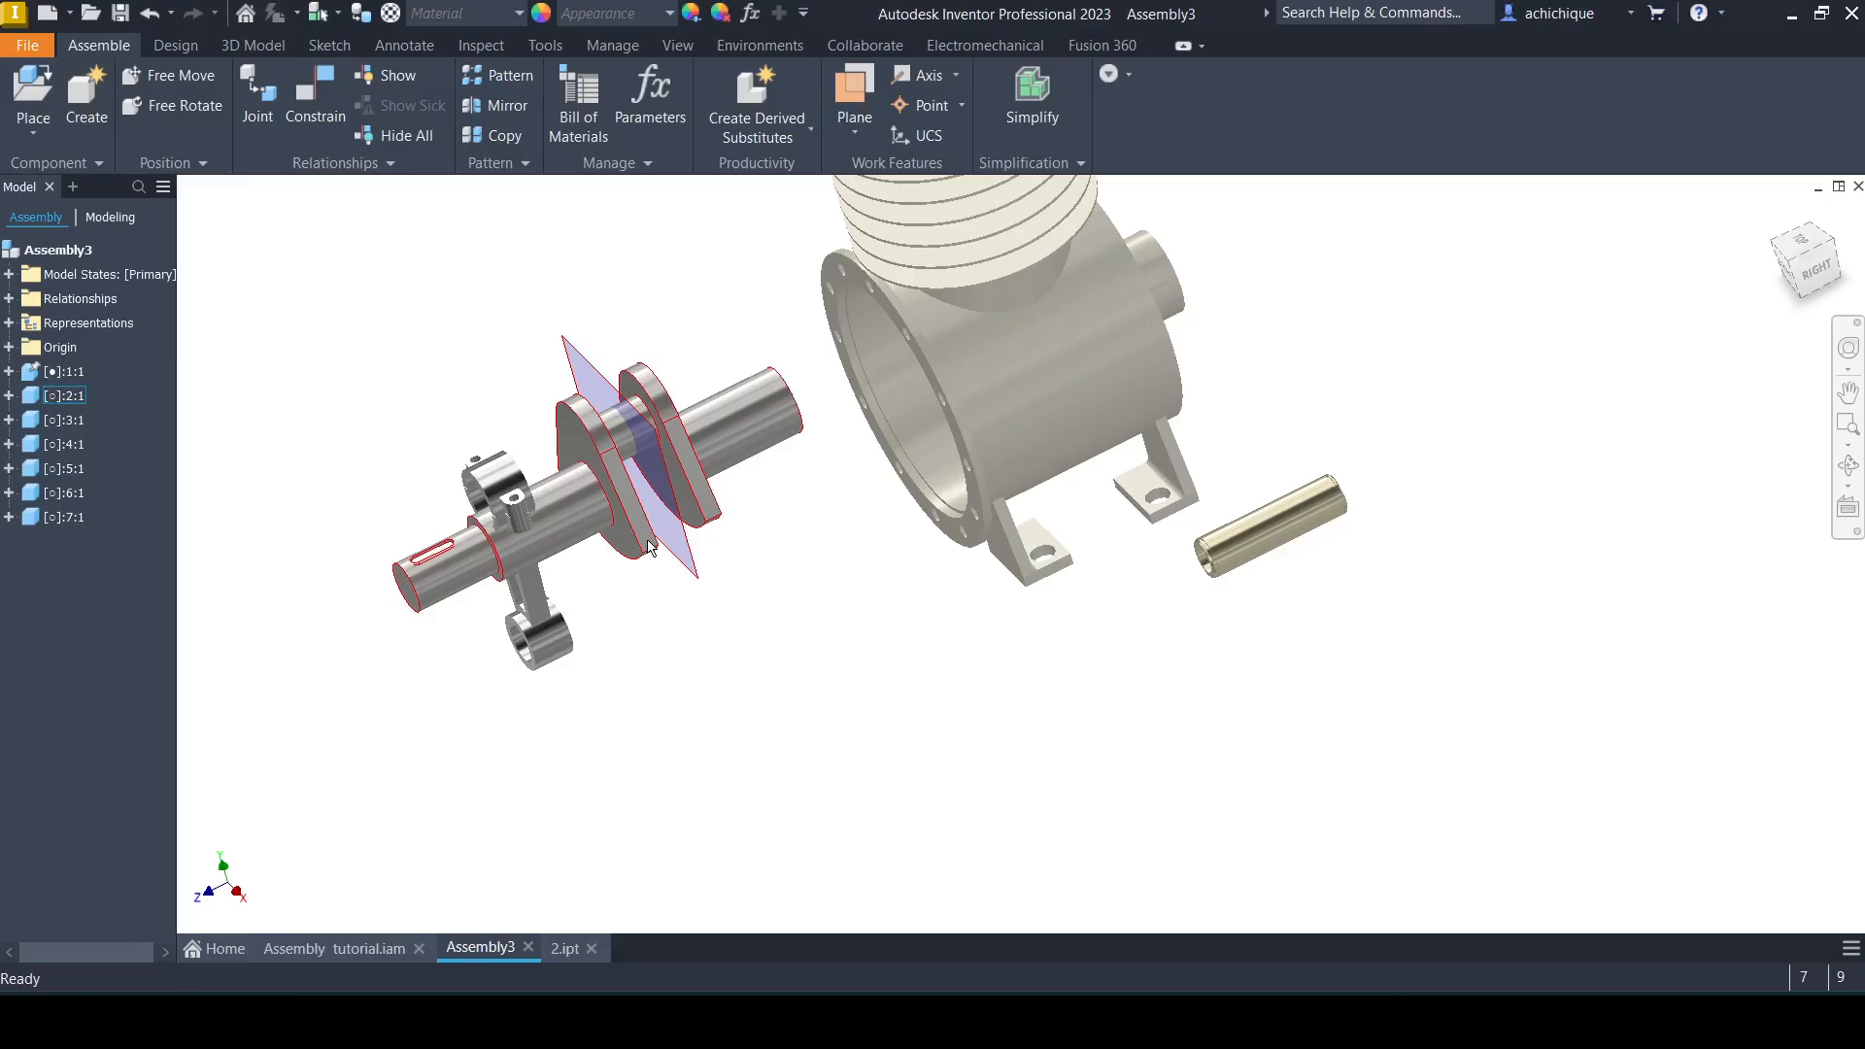
Open the bearing cap part, make its origin XY Plane visible, and return to Assembly3.
{"action": "right_click", "coordinate": [496, 483]}
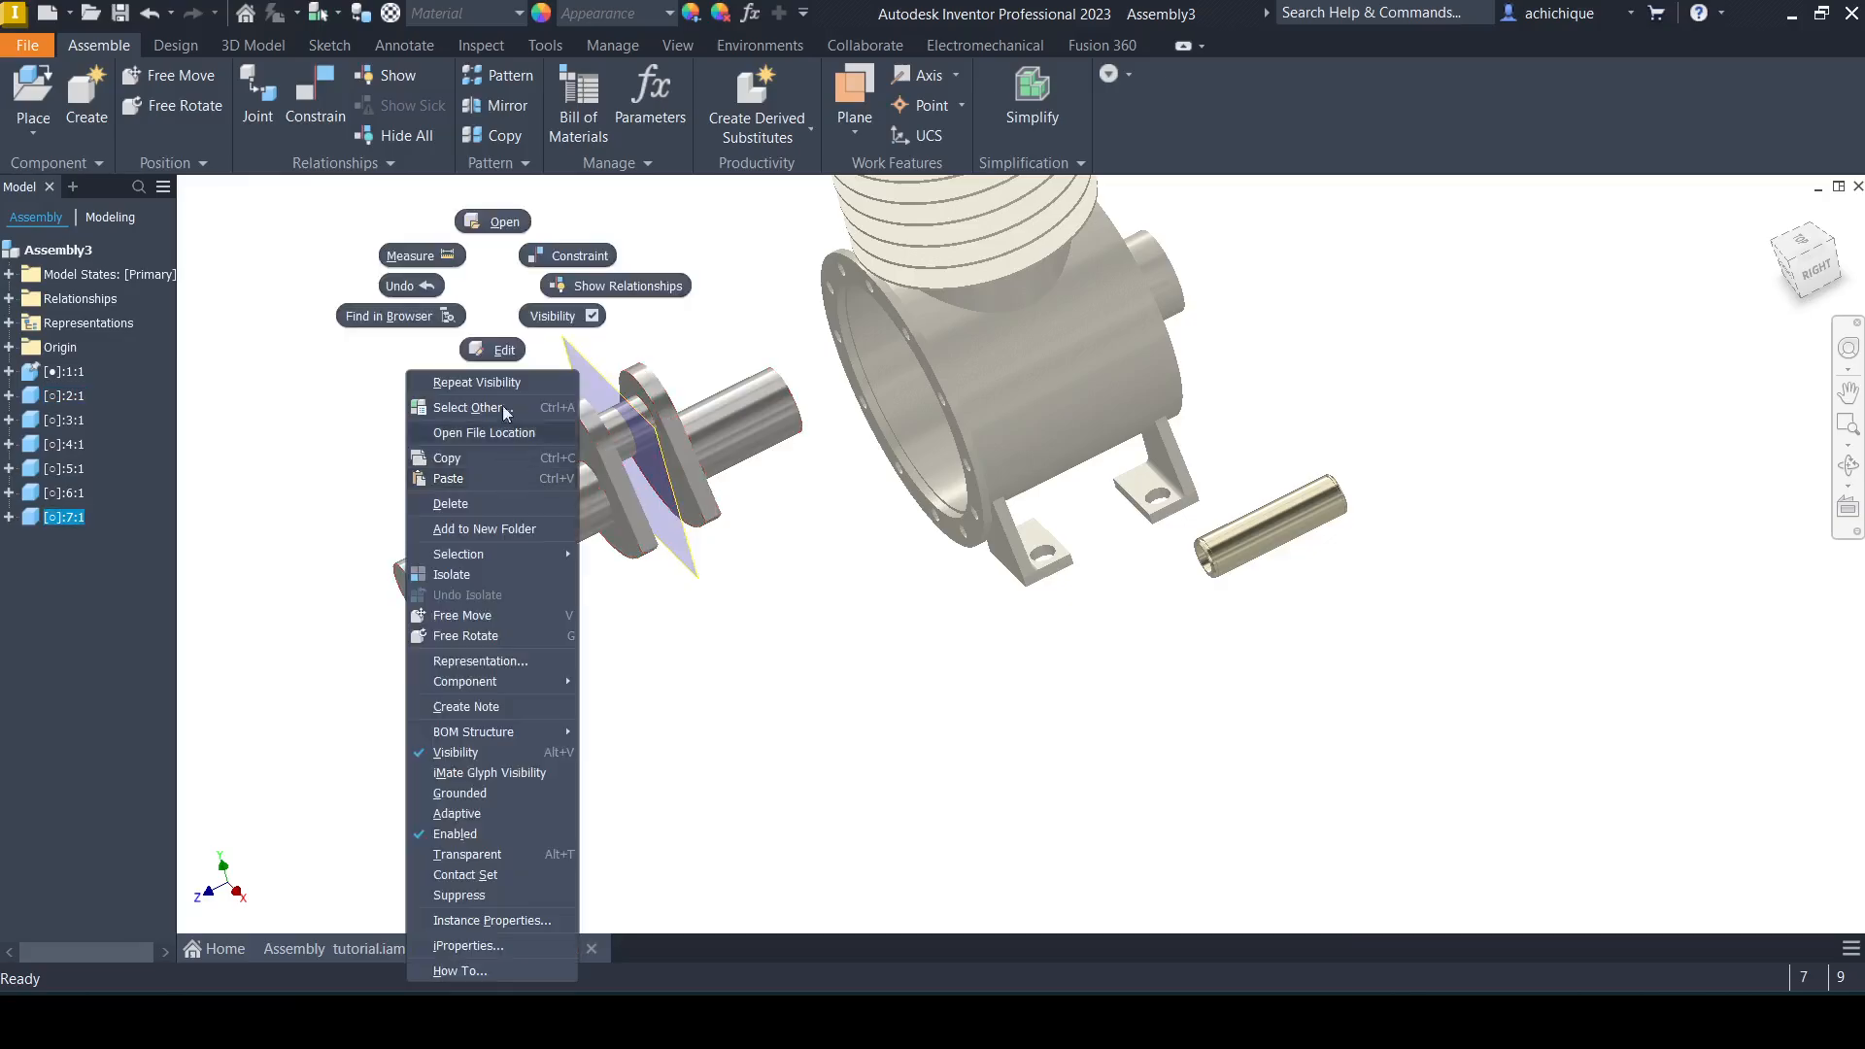
{"action": "left_click", "coordinate": [501, 221]}
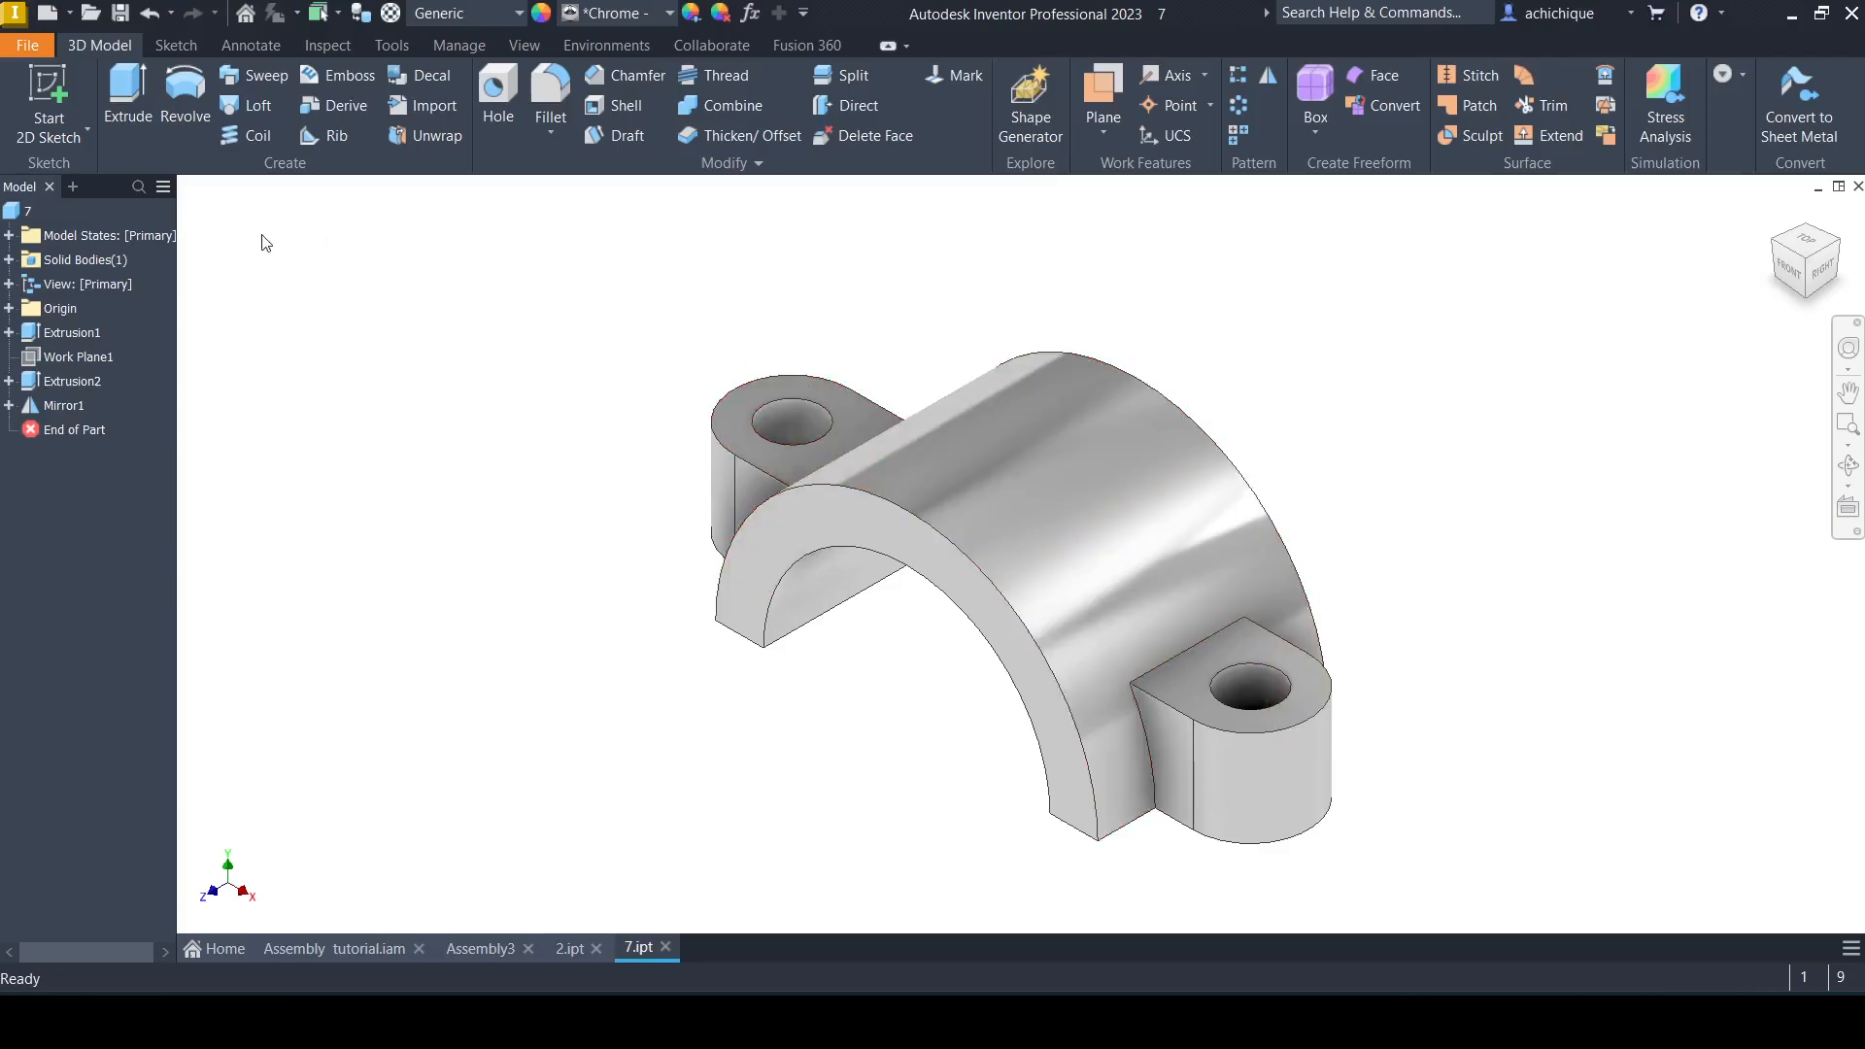
{"action": "left_click", "coordinate": [8, 308]}
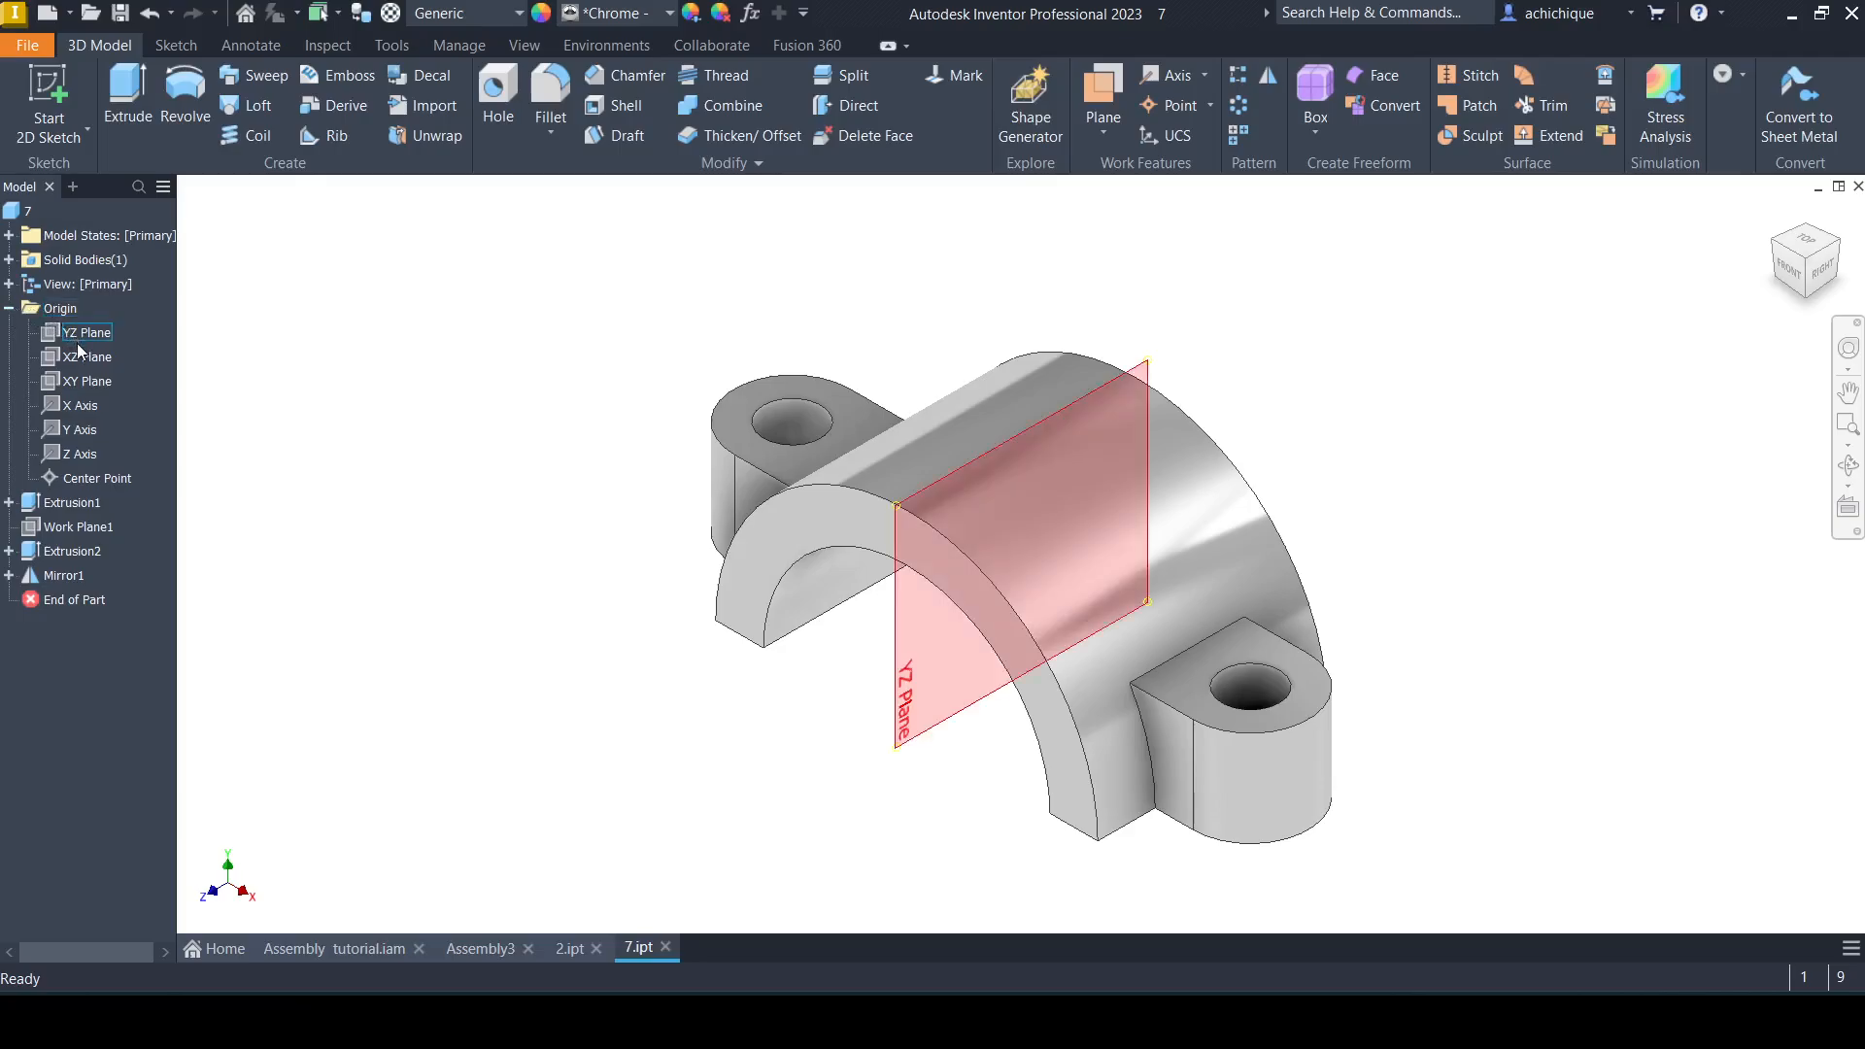
{"action": "right_click", "coordinate": [80, 383]}
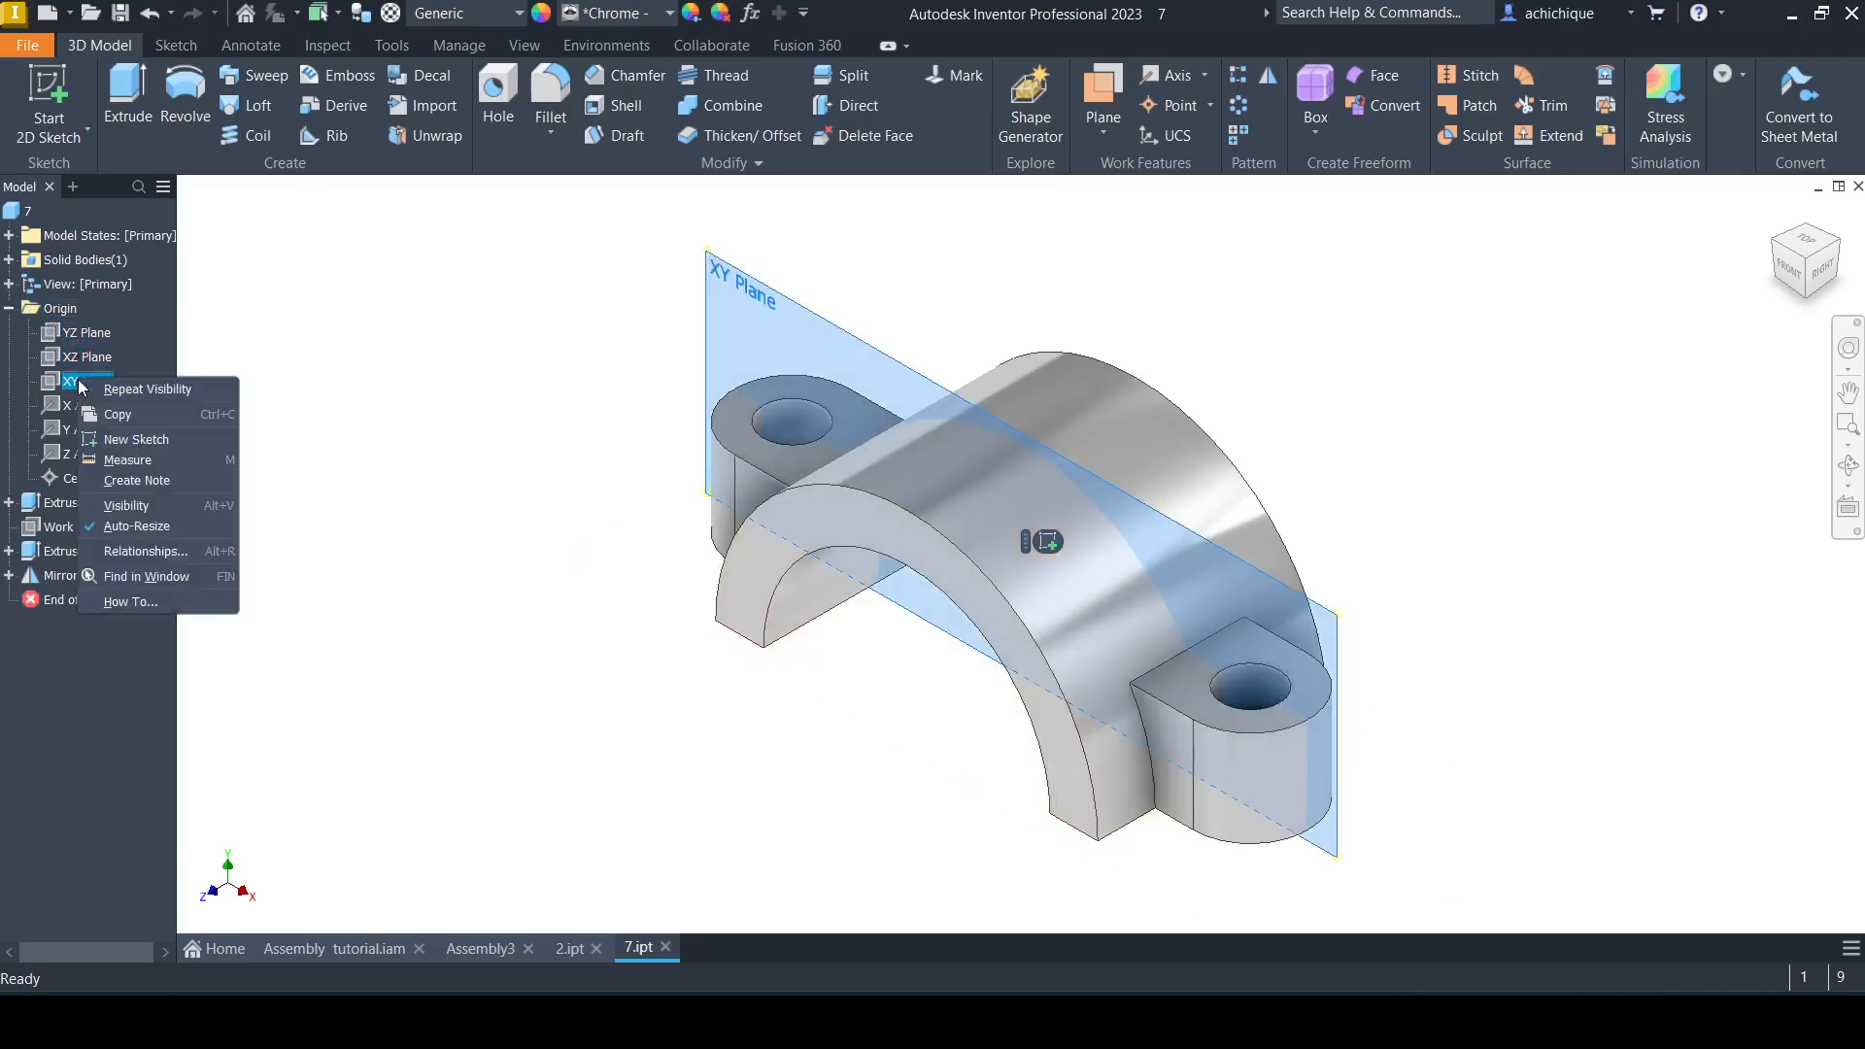
{"action": "left_click", "coordinate": [146, 505]}
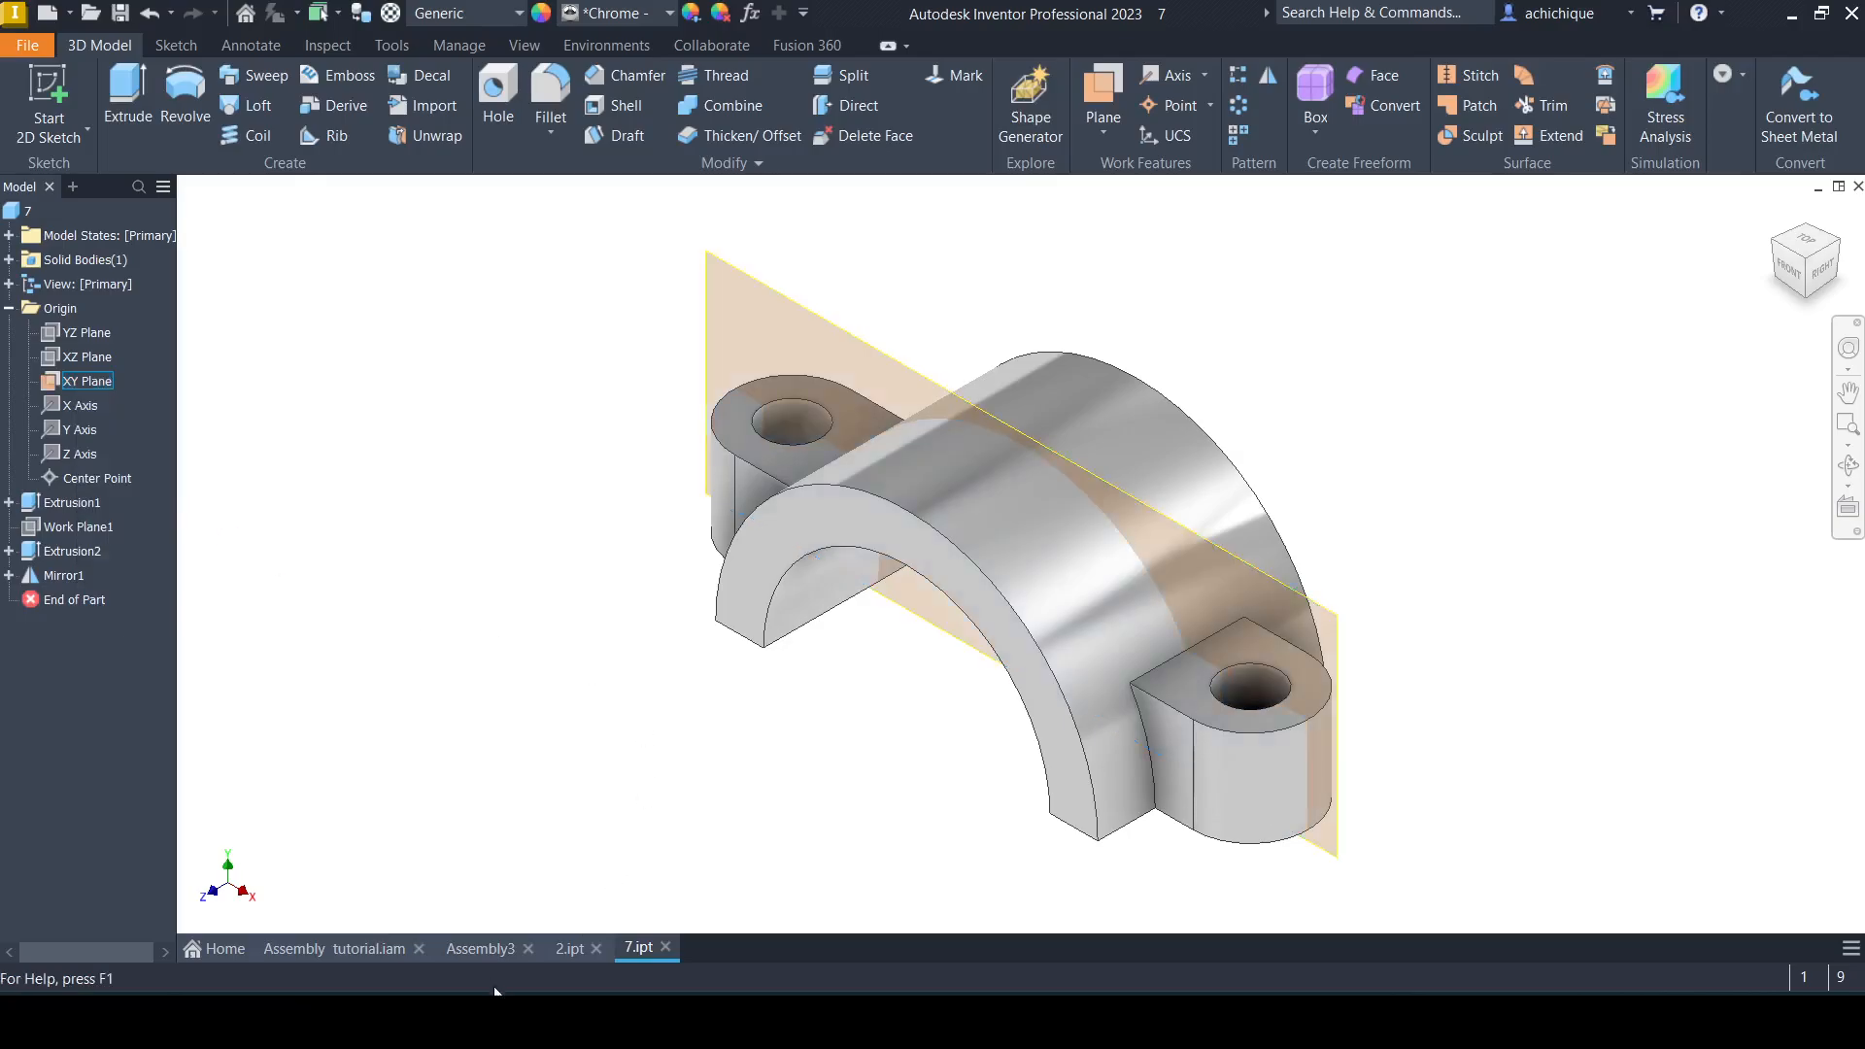
{"action": "left_click", "coordinate": [477, 949]}
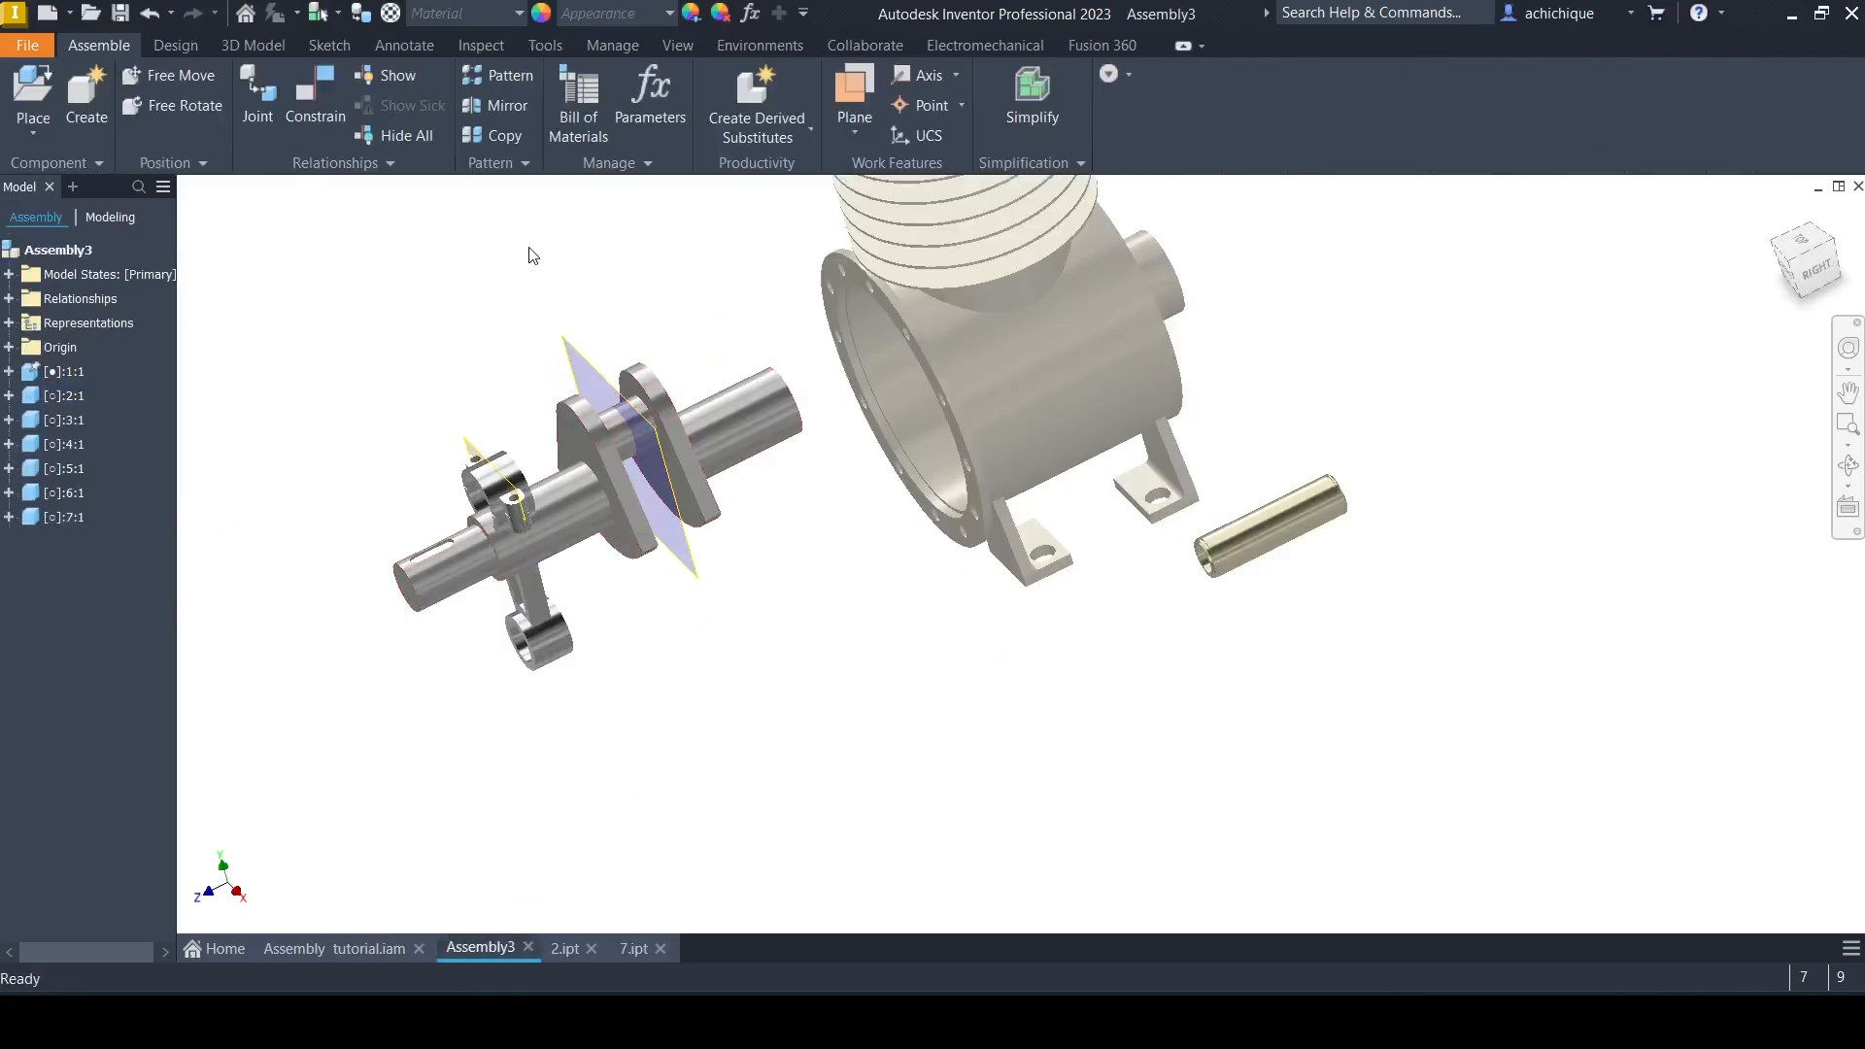
Mate the bearing cap's XY Plane with the crankshaft's Work Plane2 at 0 mm offset to centre the rod between the webs.
{"action": "left_click", "coordinate": [304, 92]}
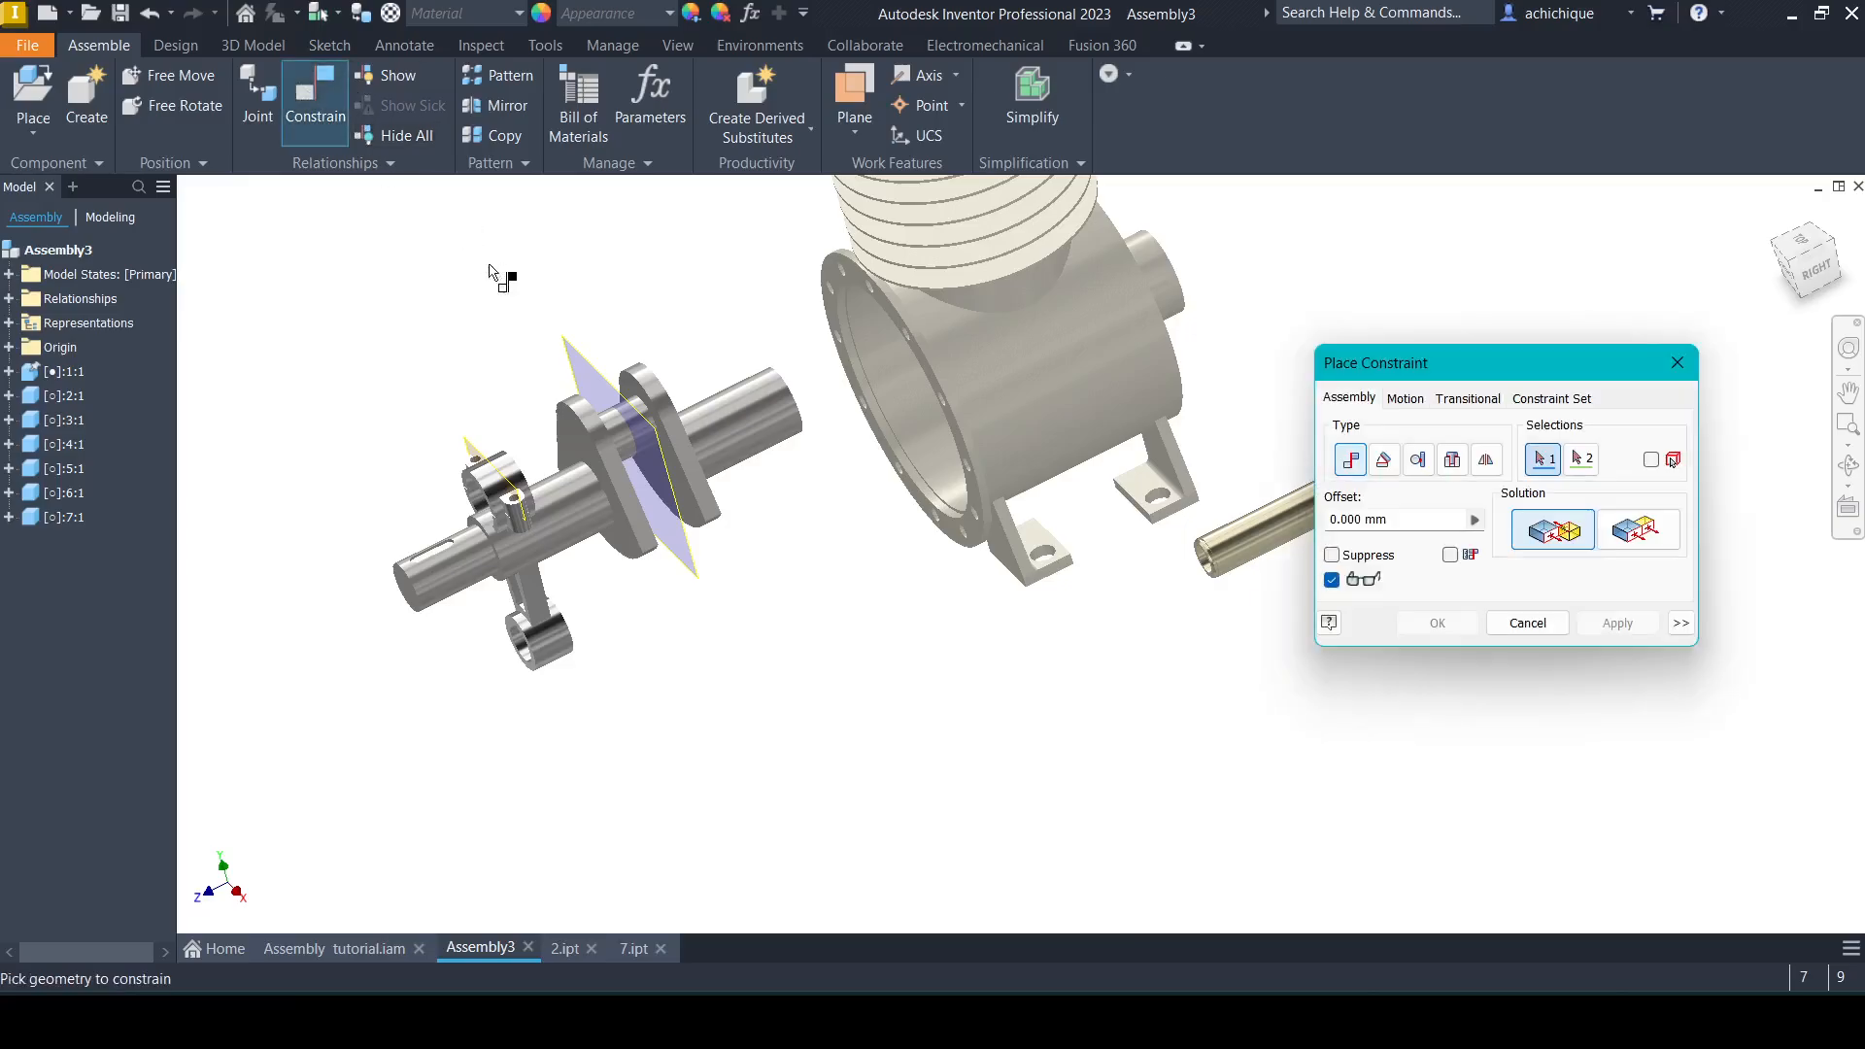
{"action": "scroll", "coordinate": [509, 427], "scroll_direction": "down", "scroll_amount": 1}
{"action": "scroll", "coordinate": [500, 408], "scroll_direction": "up", "scroll_amount": 4}
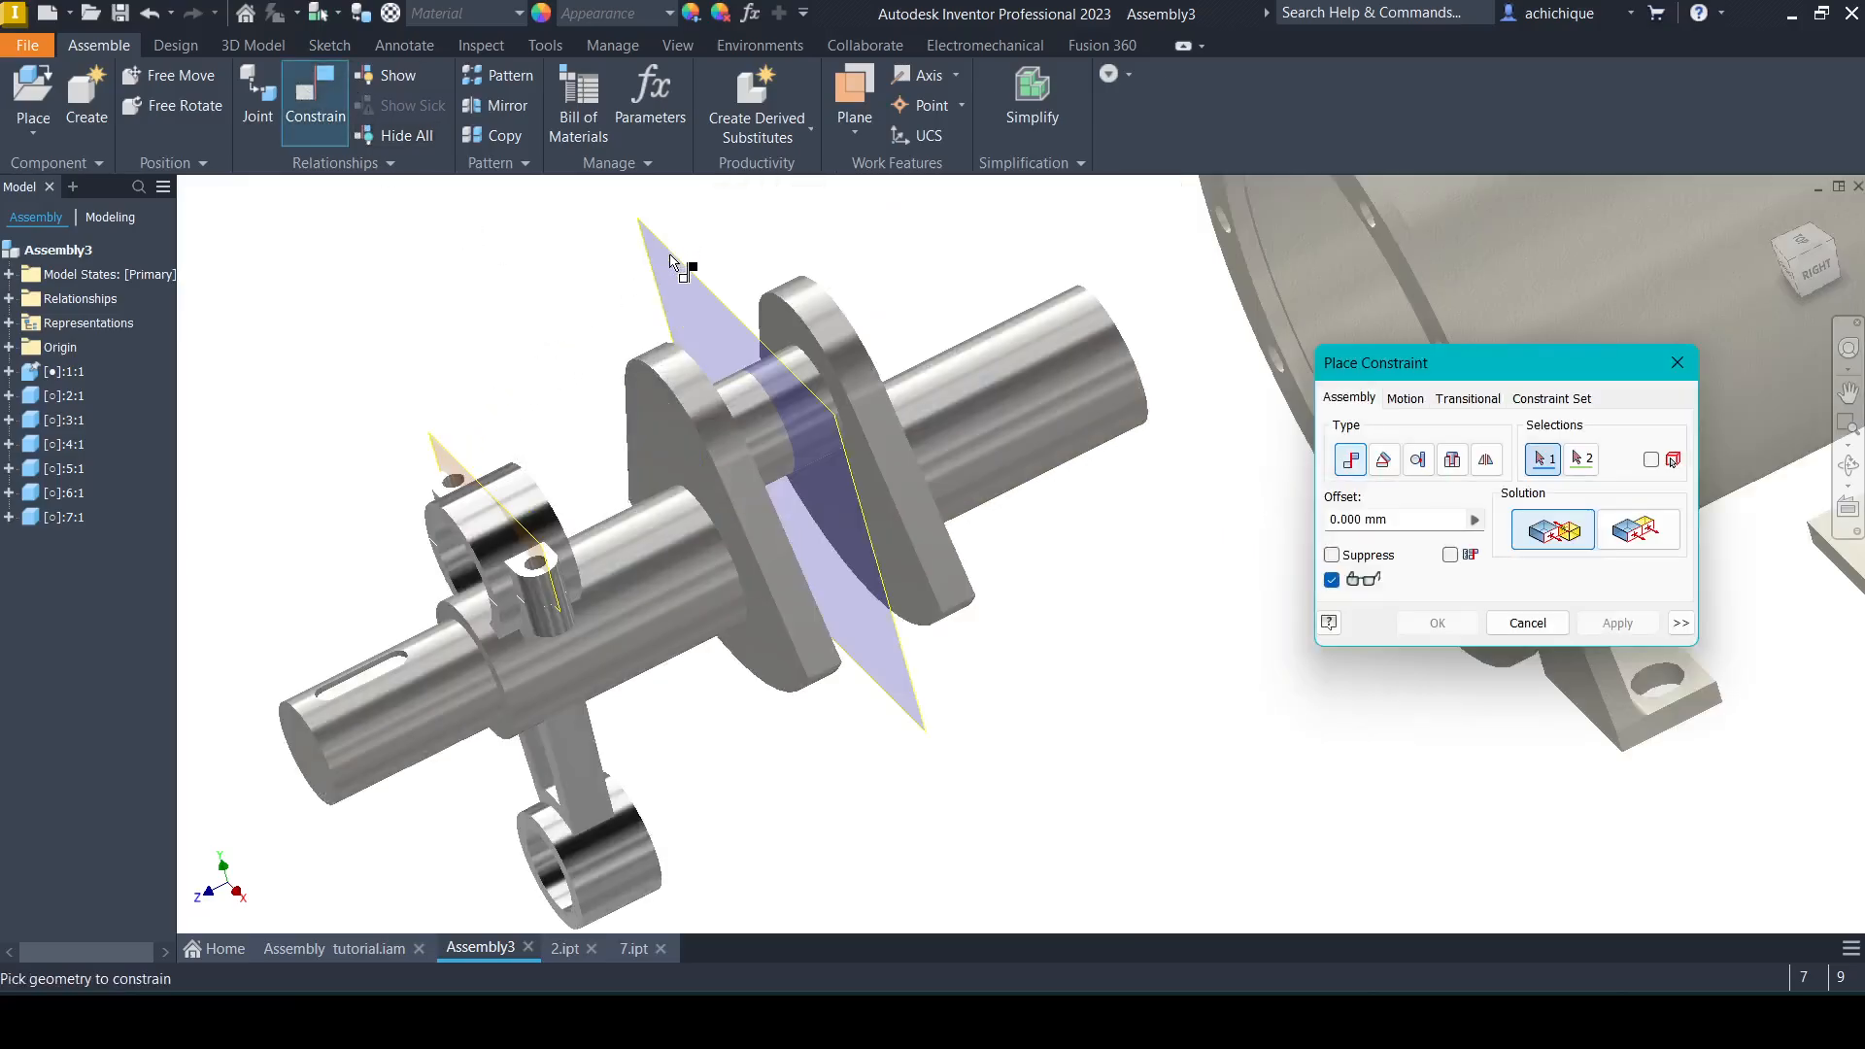
{"action": "middle_click_drag", "start_coordinate": [443, 458], "coordinate": [614, 522]}
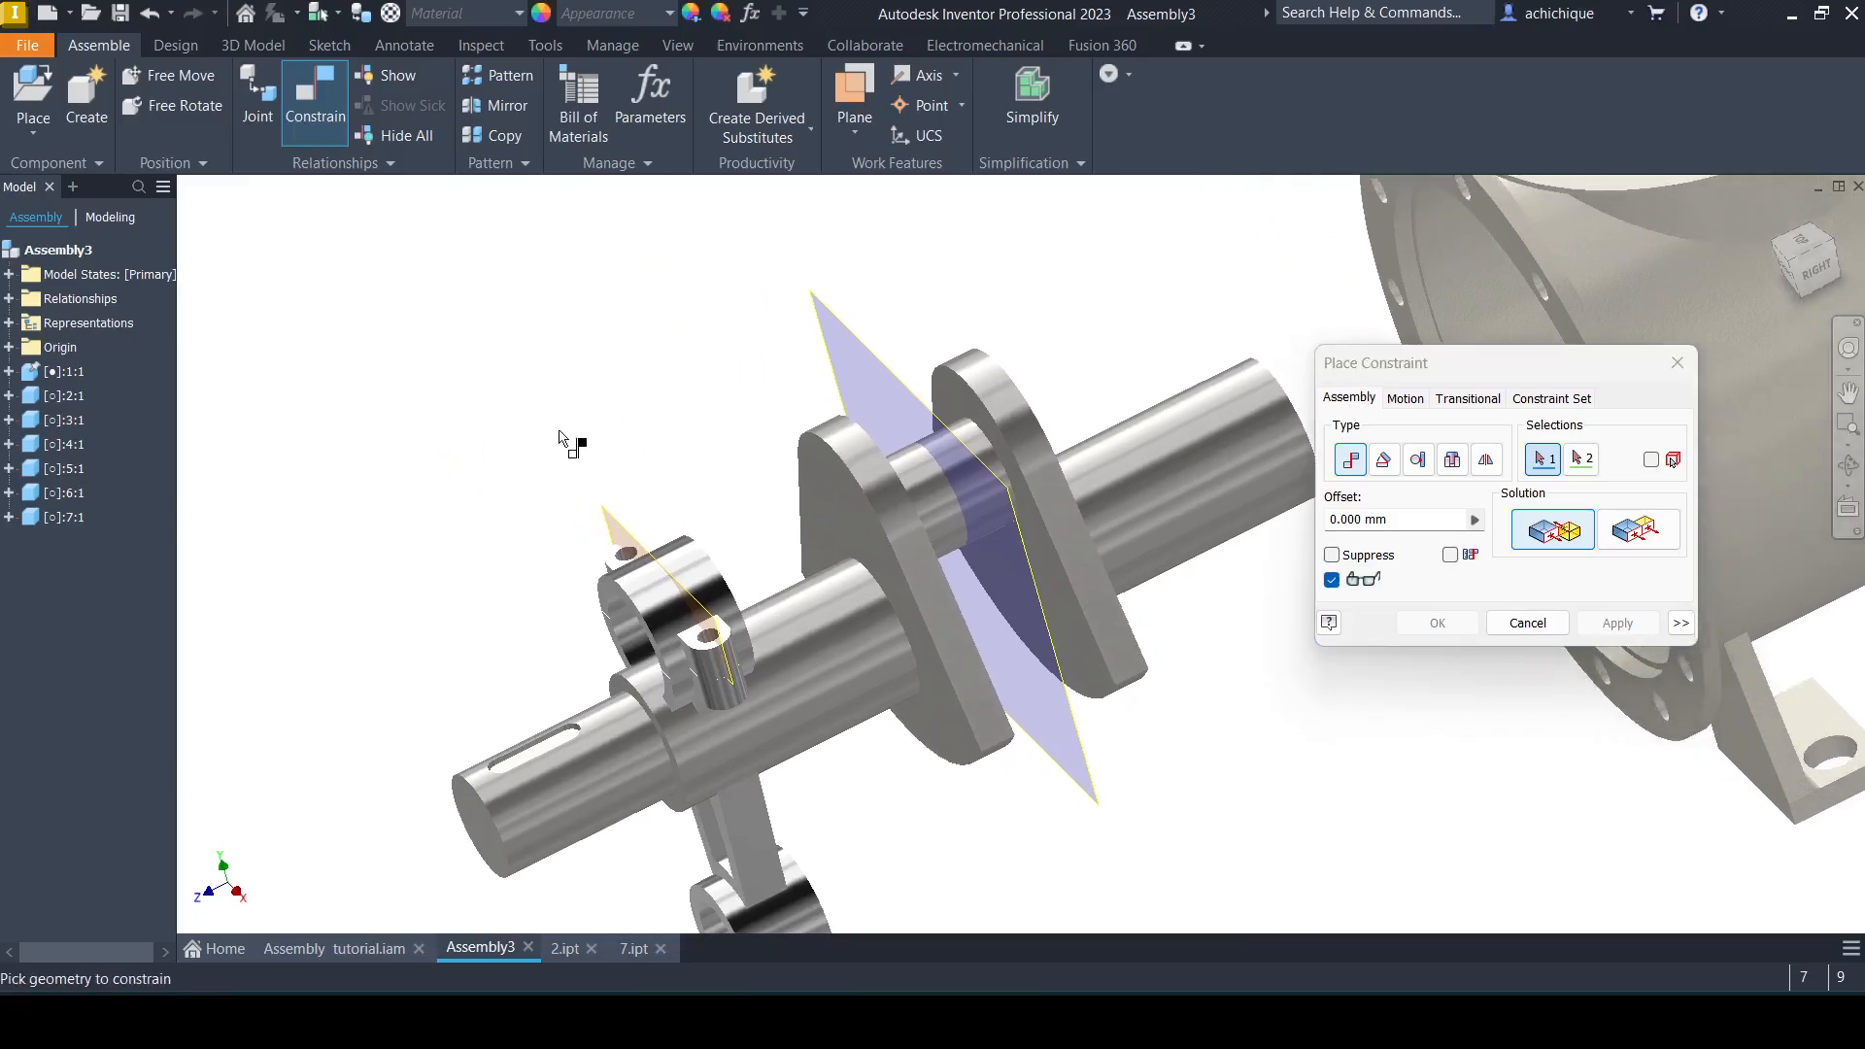
{"action": "left_click", "coordinate": [614, 522]}
{"action": "left_click", "coordinate": [843, 318]}
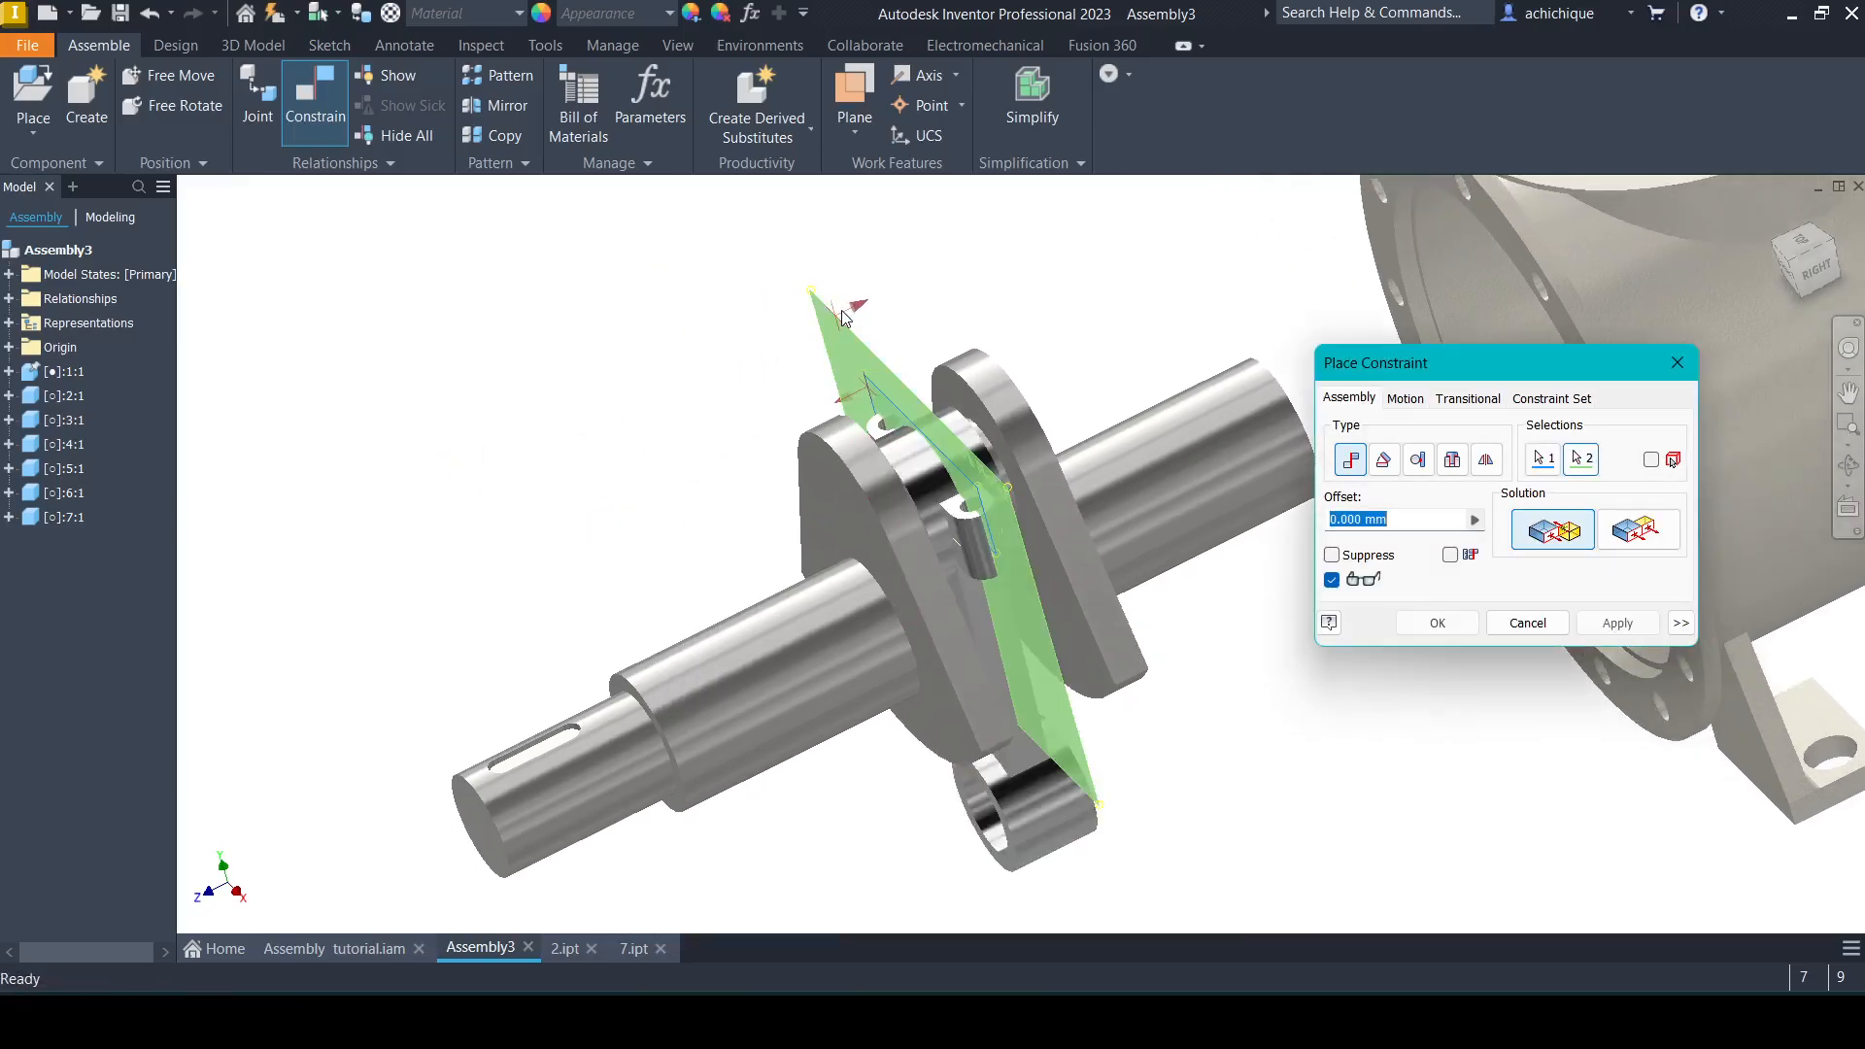
{"action": "left_click", "coordinate": [1619, 629]}
{"action": "key", "text": "Escape"}
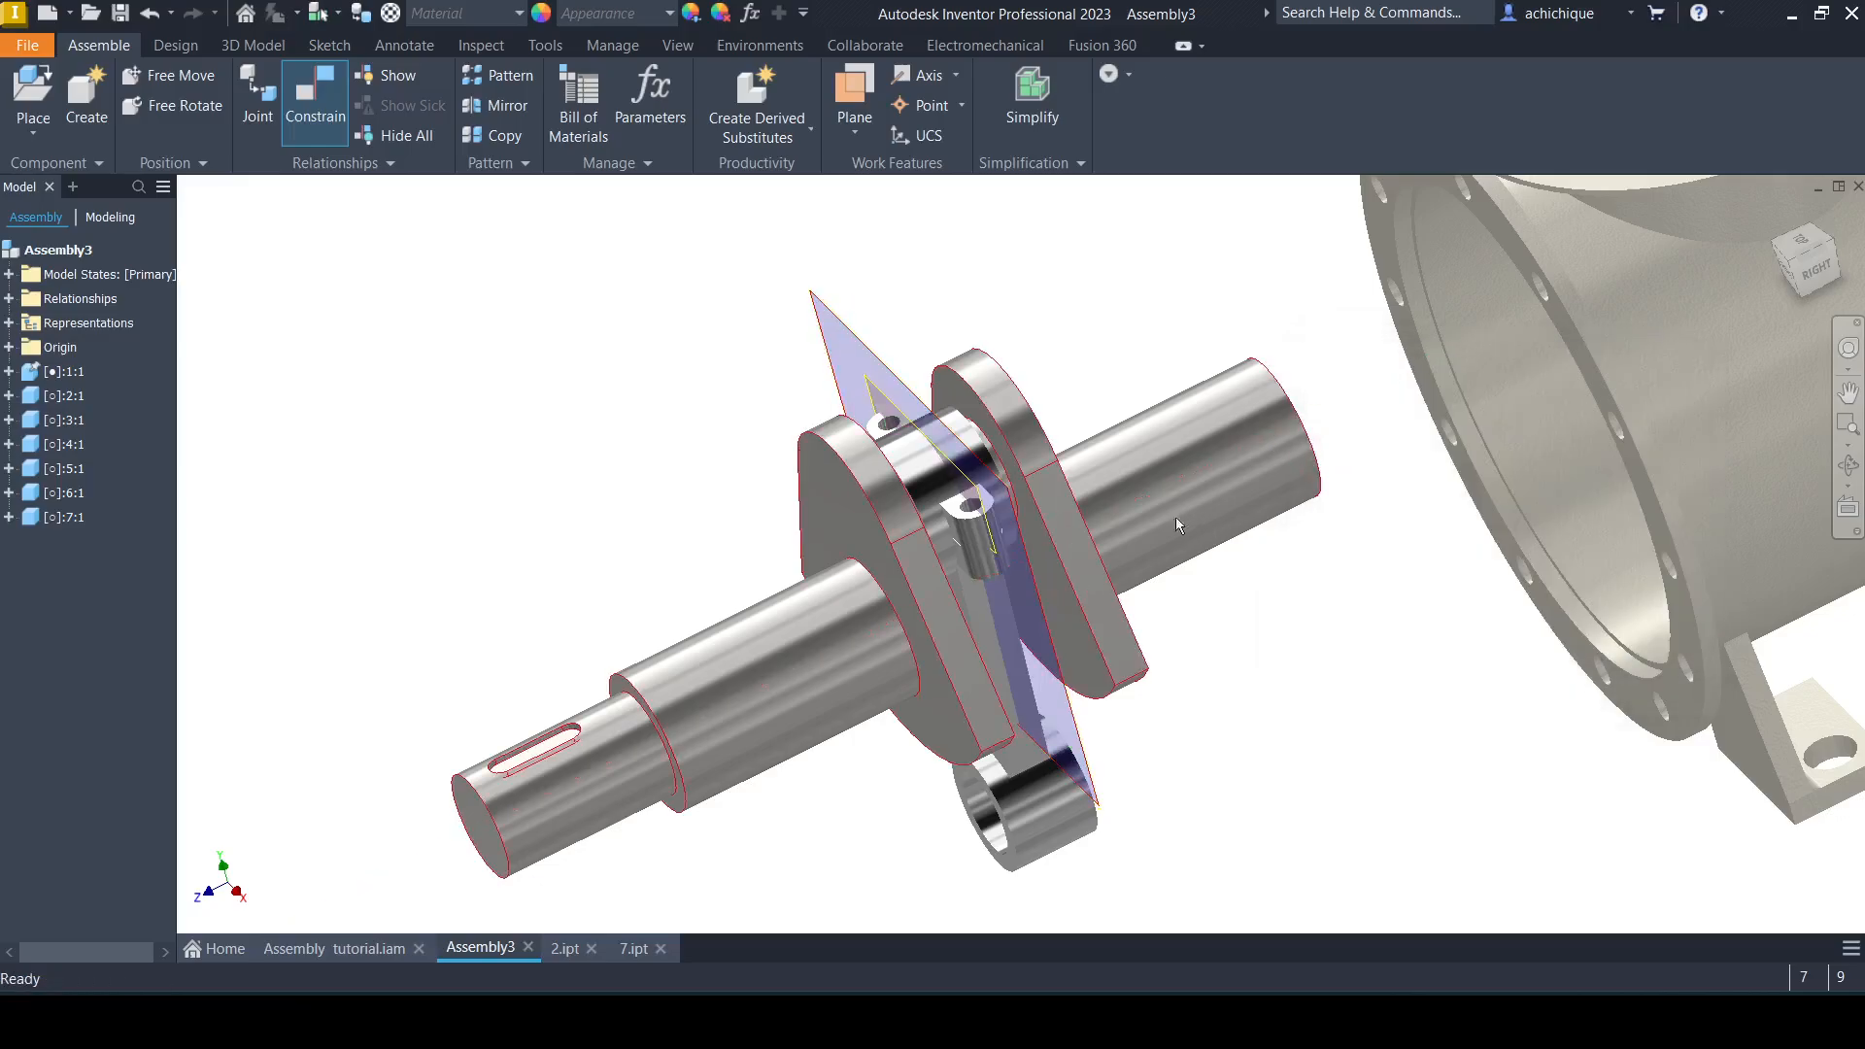
Shift the crankshaft slightly and examine how the connecting rod sits on the crankpin.
{"action": "left_click_drag", "start_coordinate": [821, 602], "coordinate": [871, 589]}
{"action": "scroll", "coordinate": [702, 528], "scroll_direction": "down", "scroll_amount": 5}
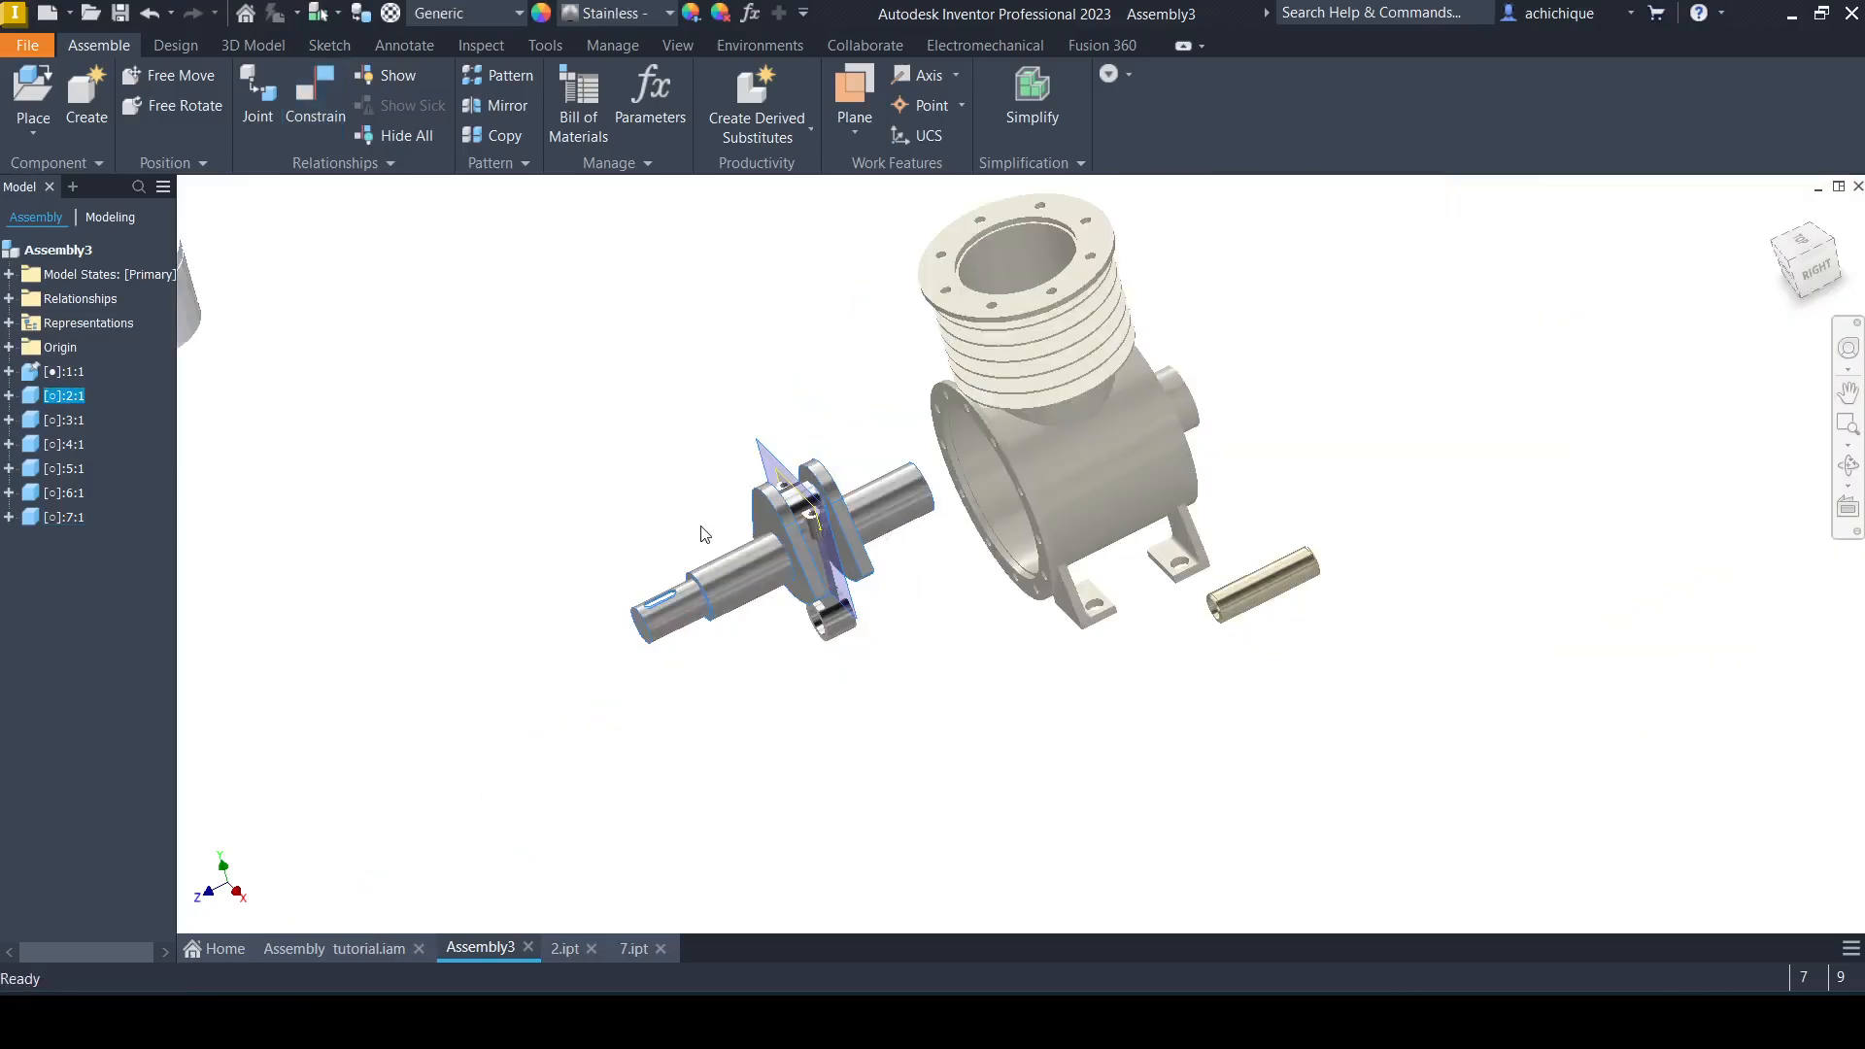
{"action": "left_click", "coordinate": [702, 528]}
{"action": "scroll", "coordinate": [788, 545], "scroll_direction": "up", "scroll_amount": 5}
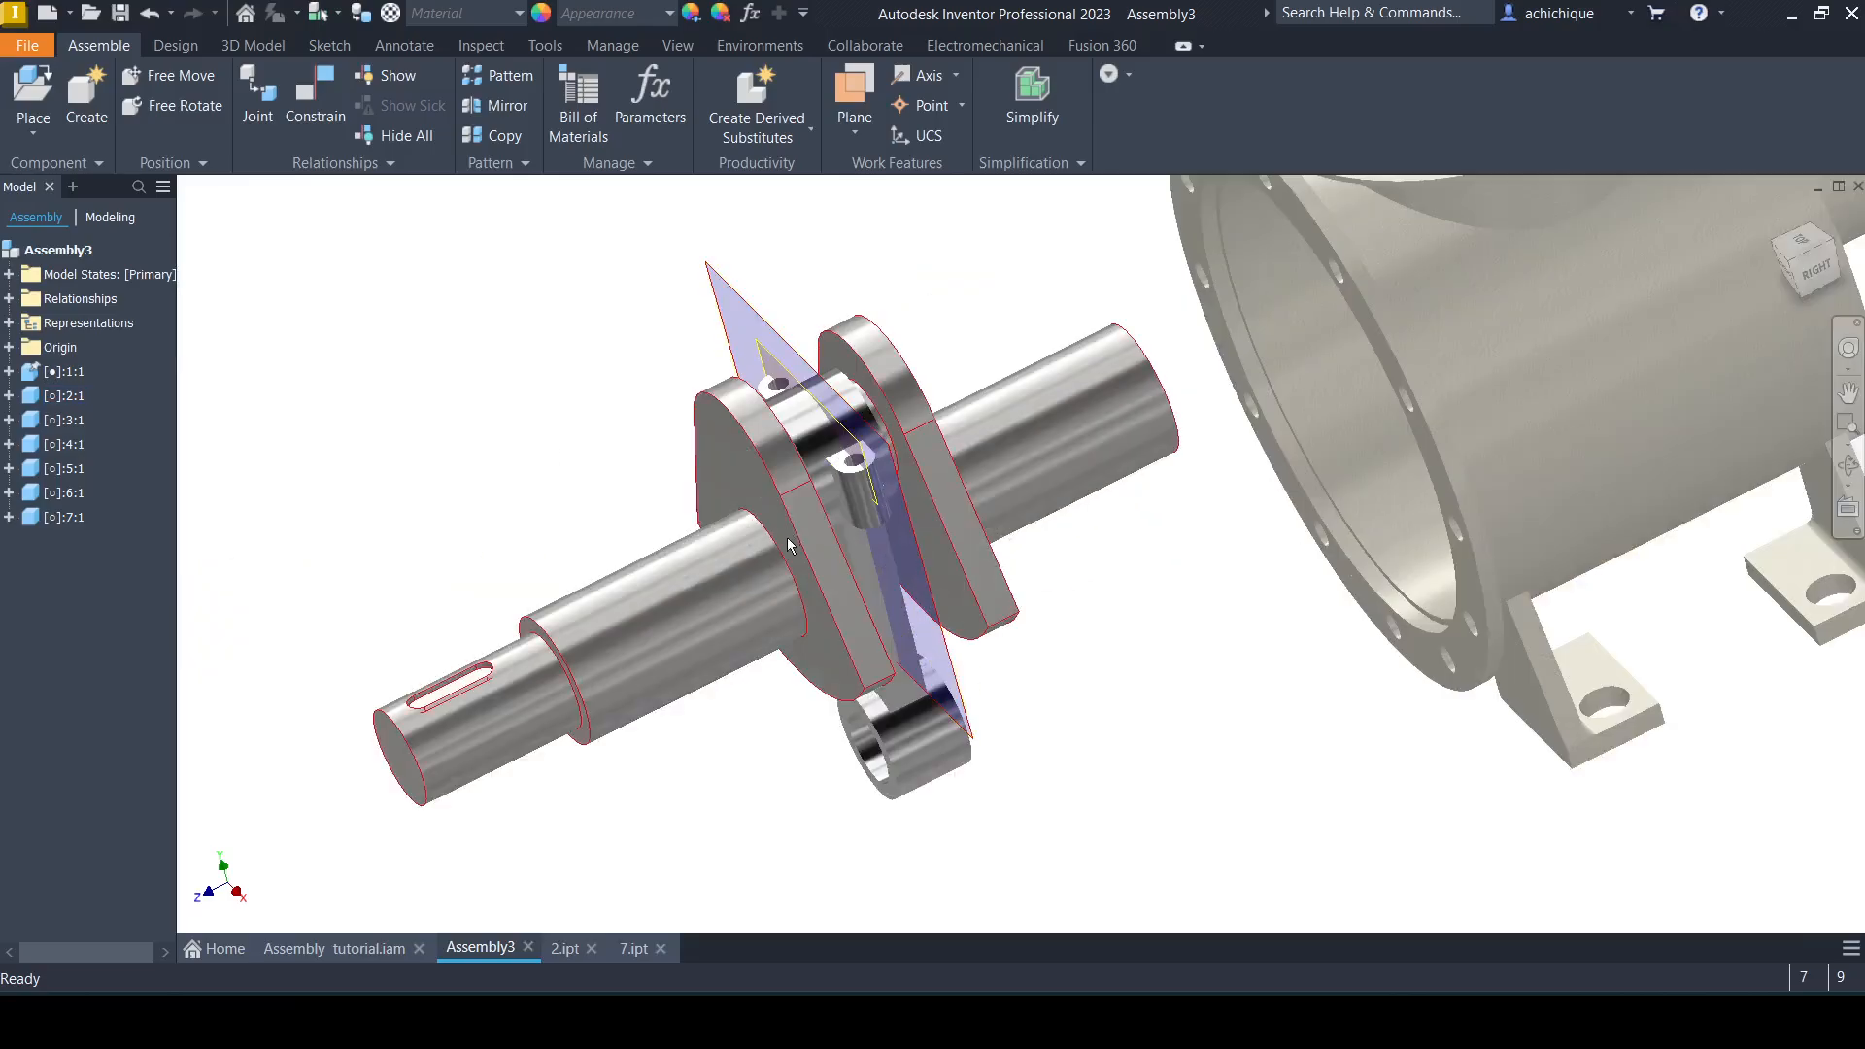
{"action": "mouse_move", "coordinate": [761, 457]}
{"action": "middle_mouse_down", "text": "shift"}
{"action": "mouse_move", "coordinate": [700, 471]}
{"action": "mouse_move", "coordinate": [753, 453]}
{"action": "middle_mouse_up", "text": "shift"}
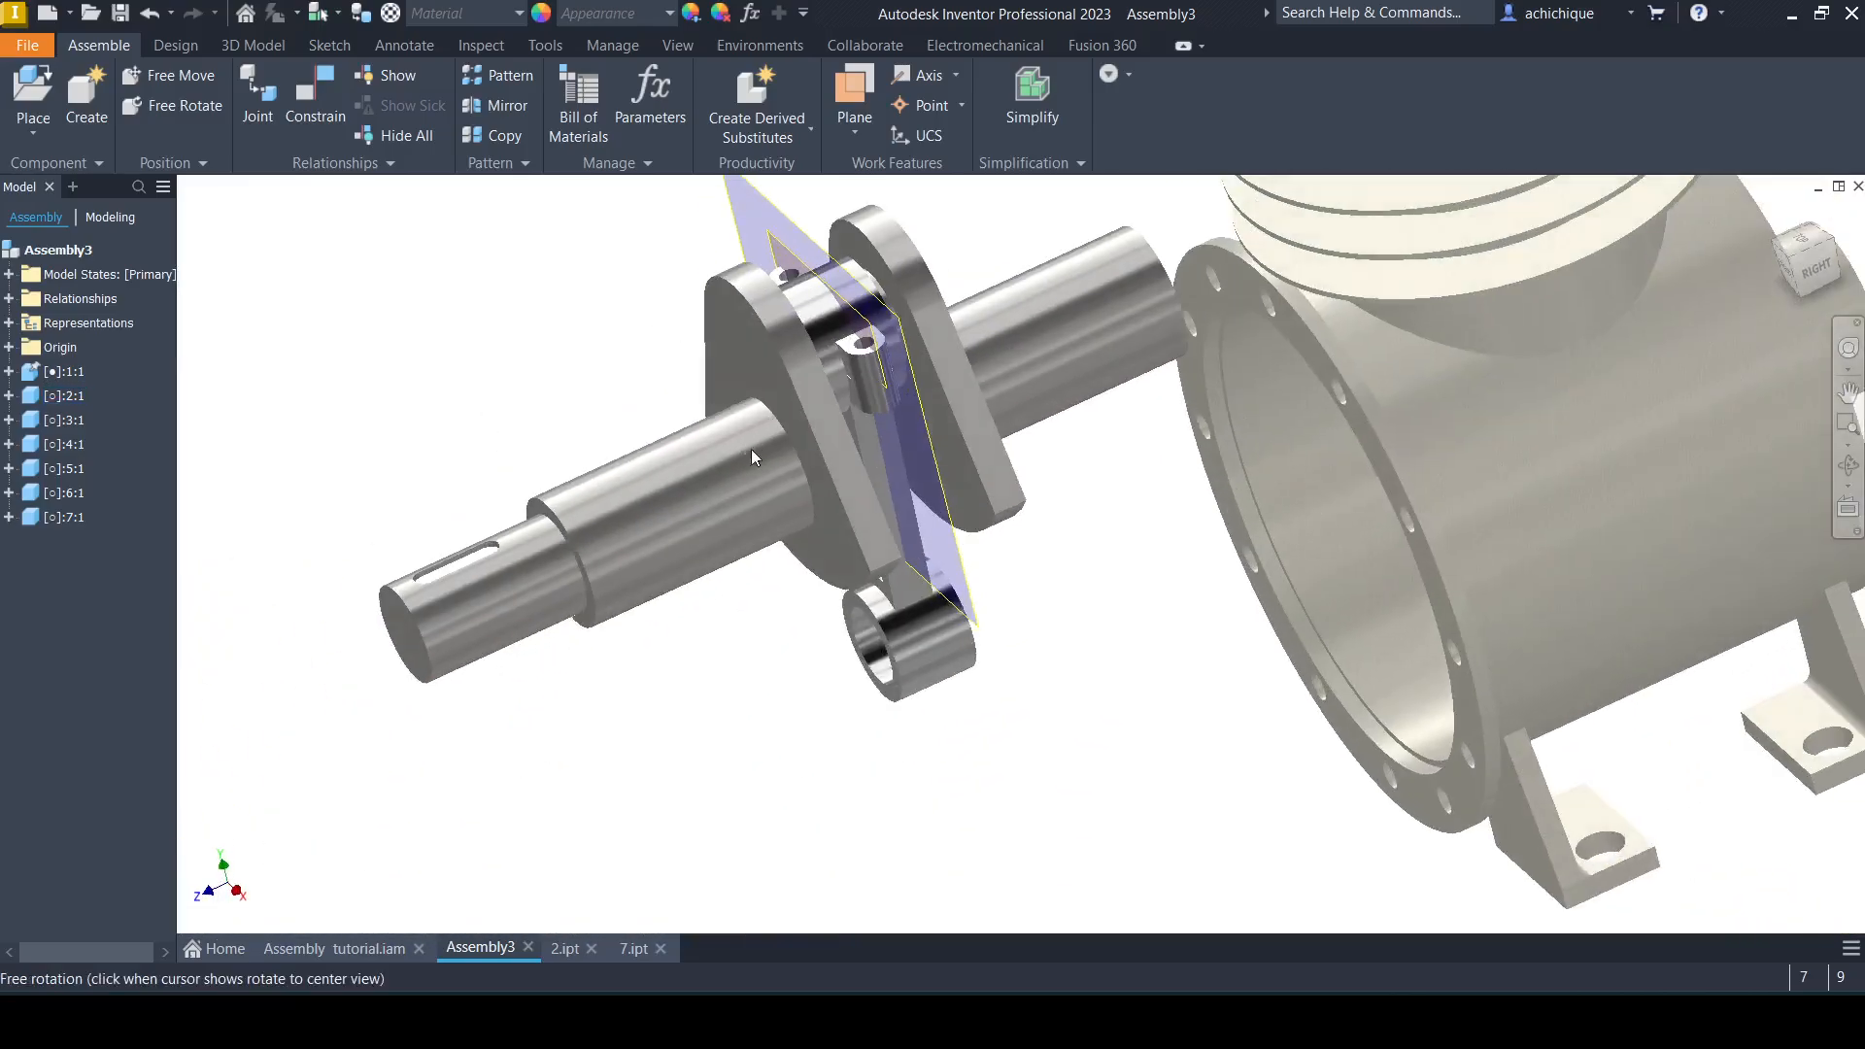
Make the cylinder housing component transparent in the assembly so its interior can be seen.
{"action": "scroll", "coordinate": [755, 456], "scroll_direction": "down", "scroll_amount": 5}
{"action": "key", "text": "F6"}
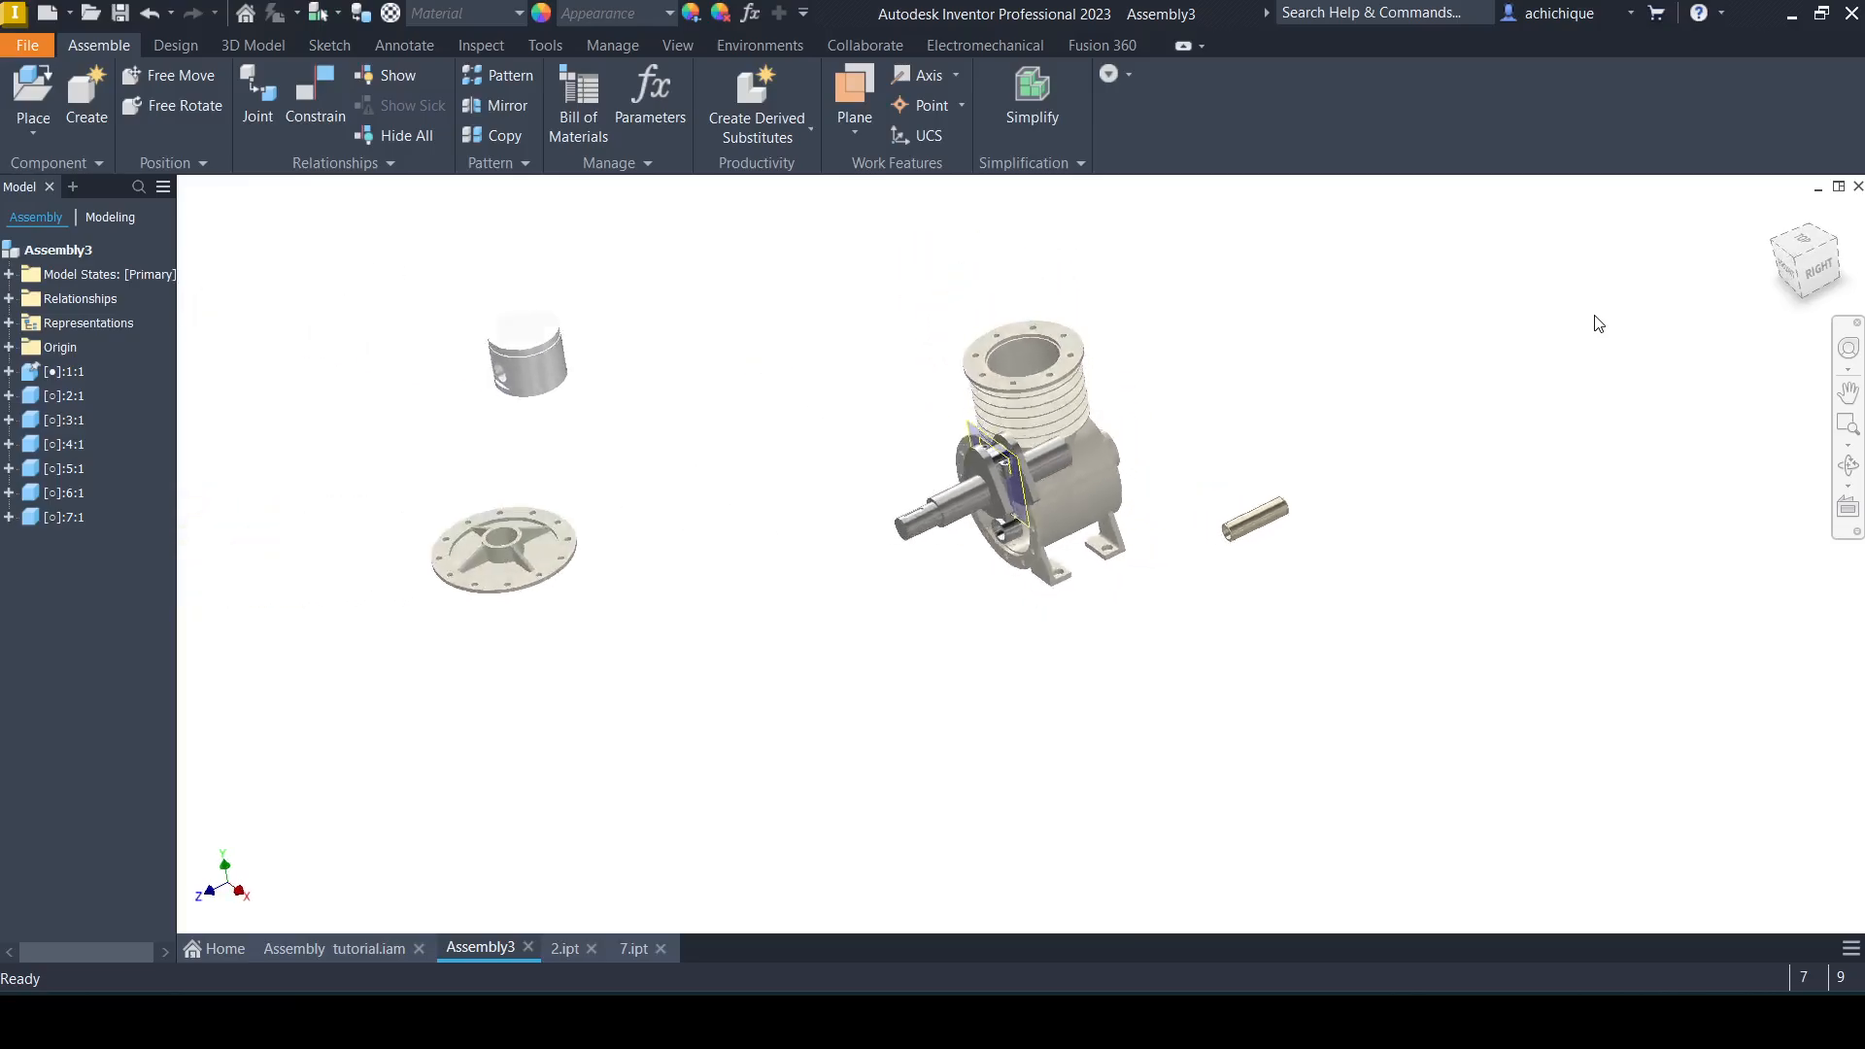
{"action": "right_click", "coordinate": [1030, 469]}
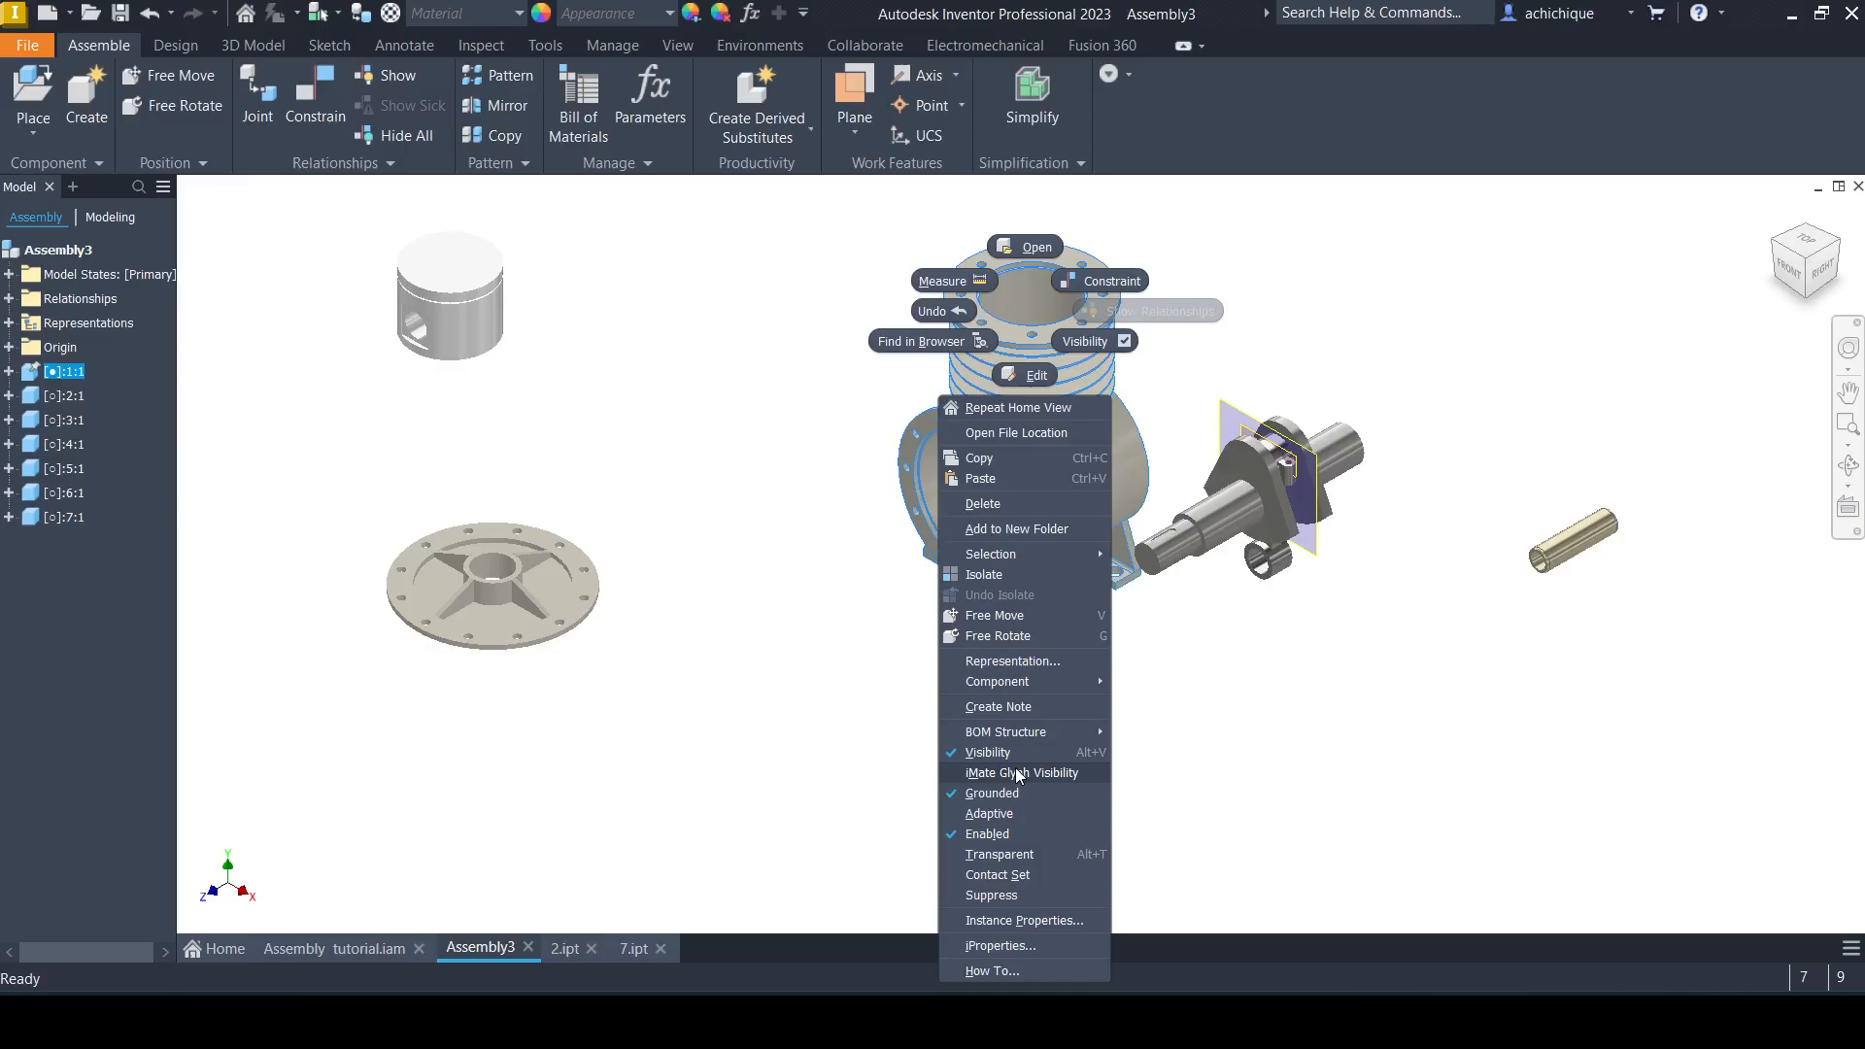
{"action": "left_click", "coordinate": [1020, 857]}
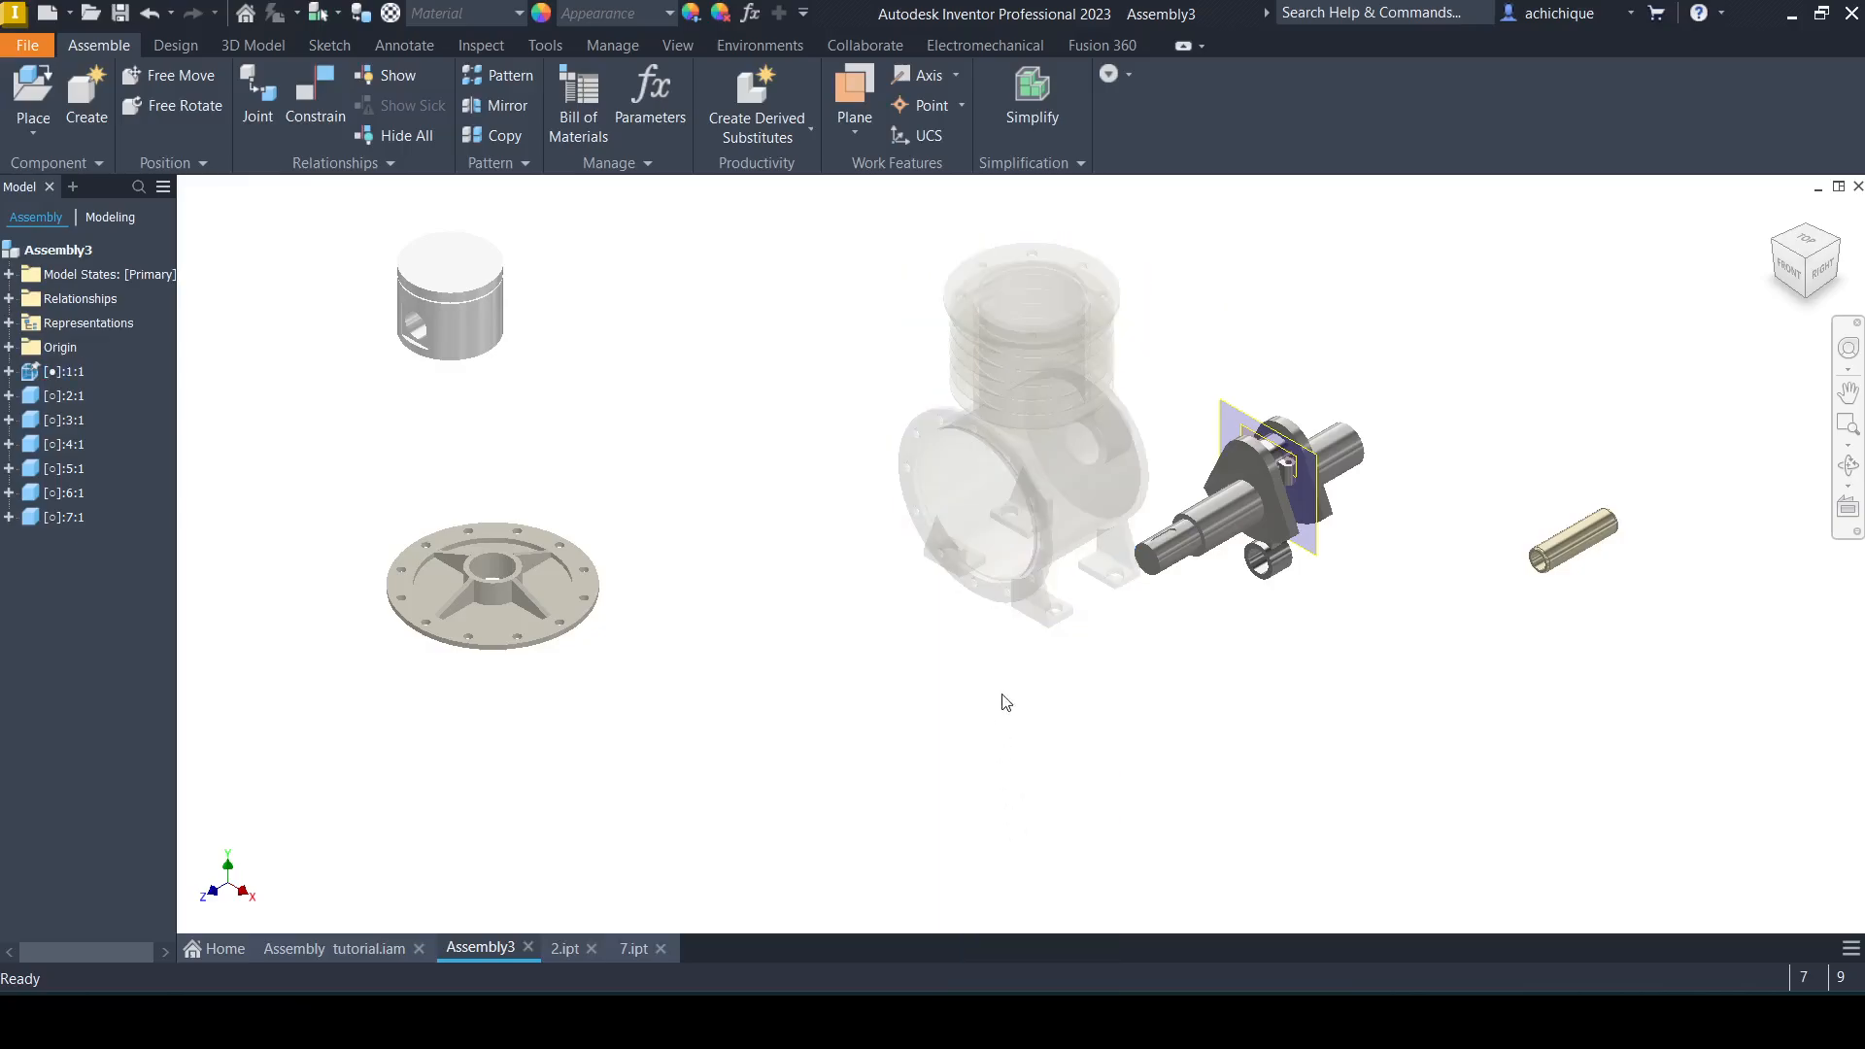
Mate the crankshaft's axis with the axis of the housing's round front opening at 0 mm offset.
{"action": "scroll", "coordinate": [1016, 552], "scroll_direction": "down", "scroll_amount": 5}
{"action": "scroll", "coordinate": [1016, 551], "scroll_direction": "up", "scroll_amount": 6}
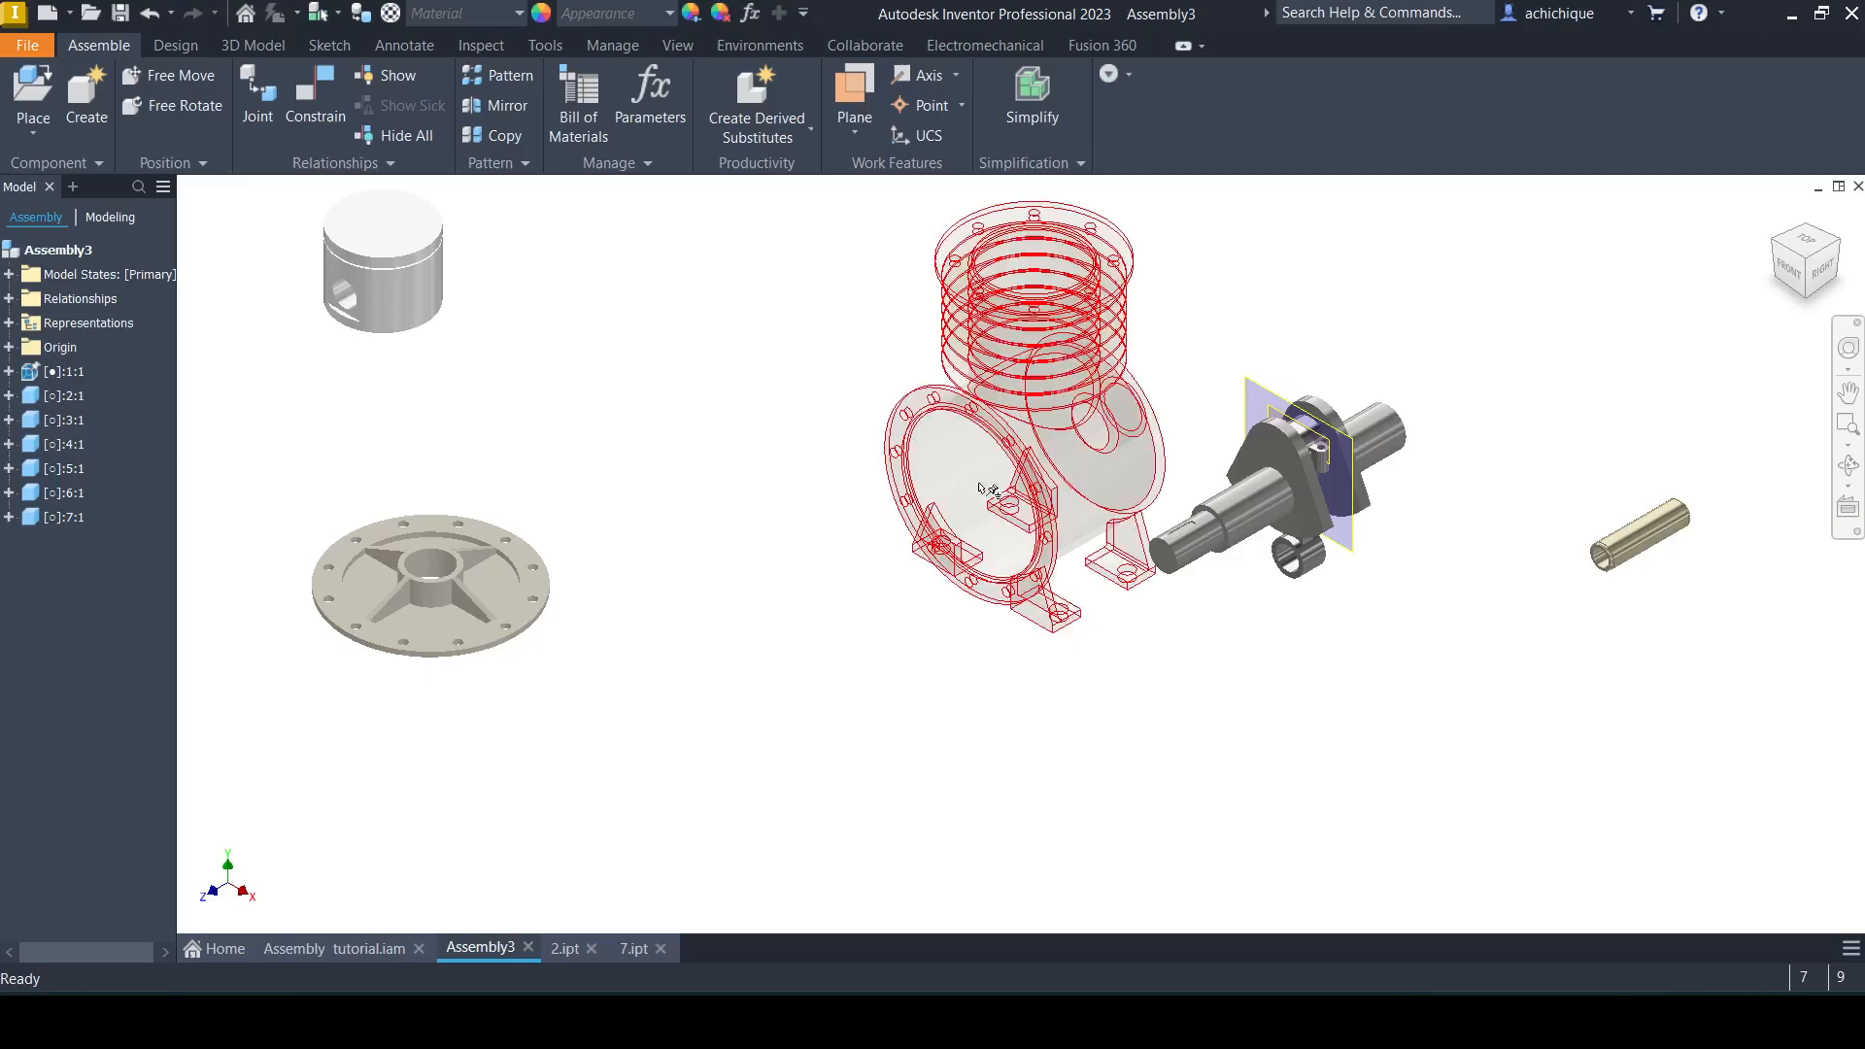
{"action": "left_click", "coordinate": [328, 118]}
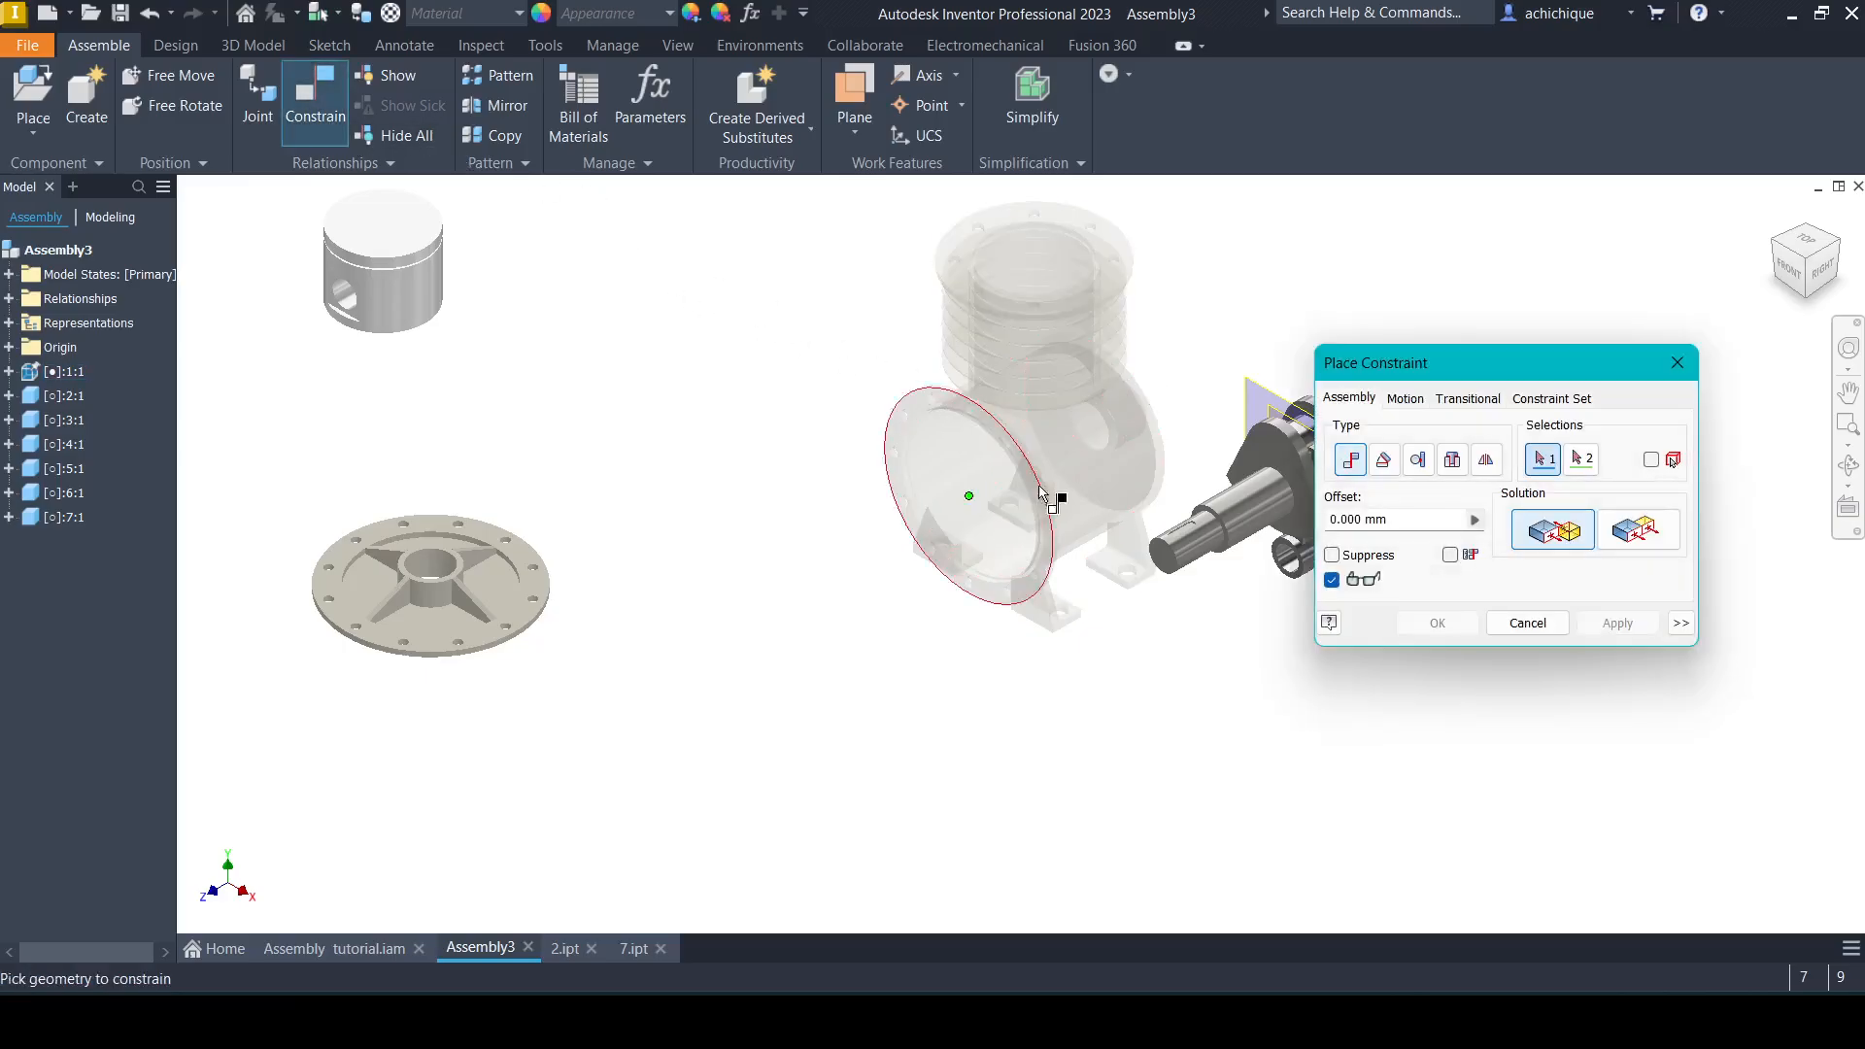
{"action": "middle_click_drag", "start_coordinate": [1155, 515], "coordinate": [947, 568]}
{"action": "left_click", "coordinate": [1042, 568]}
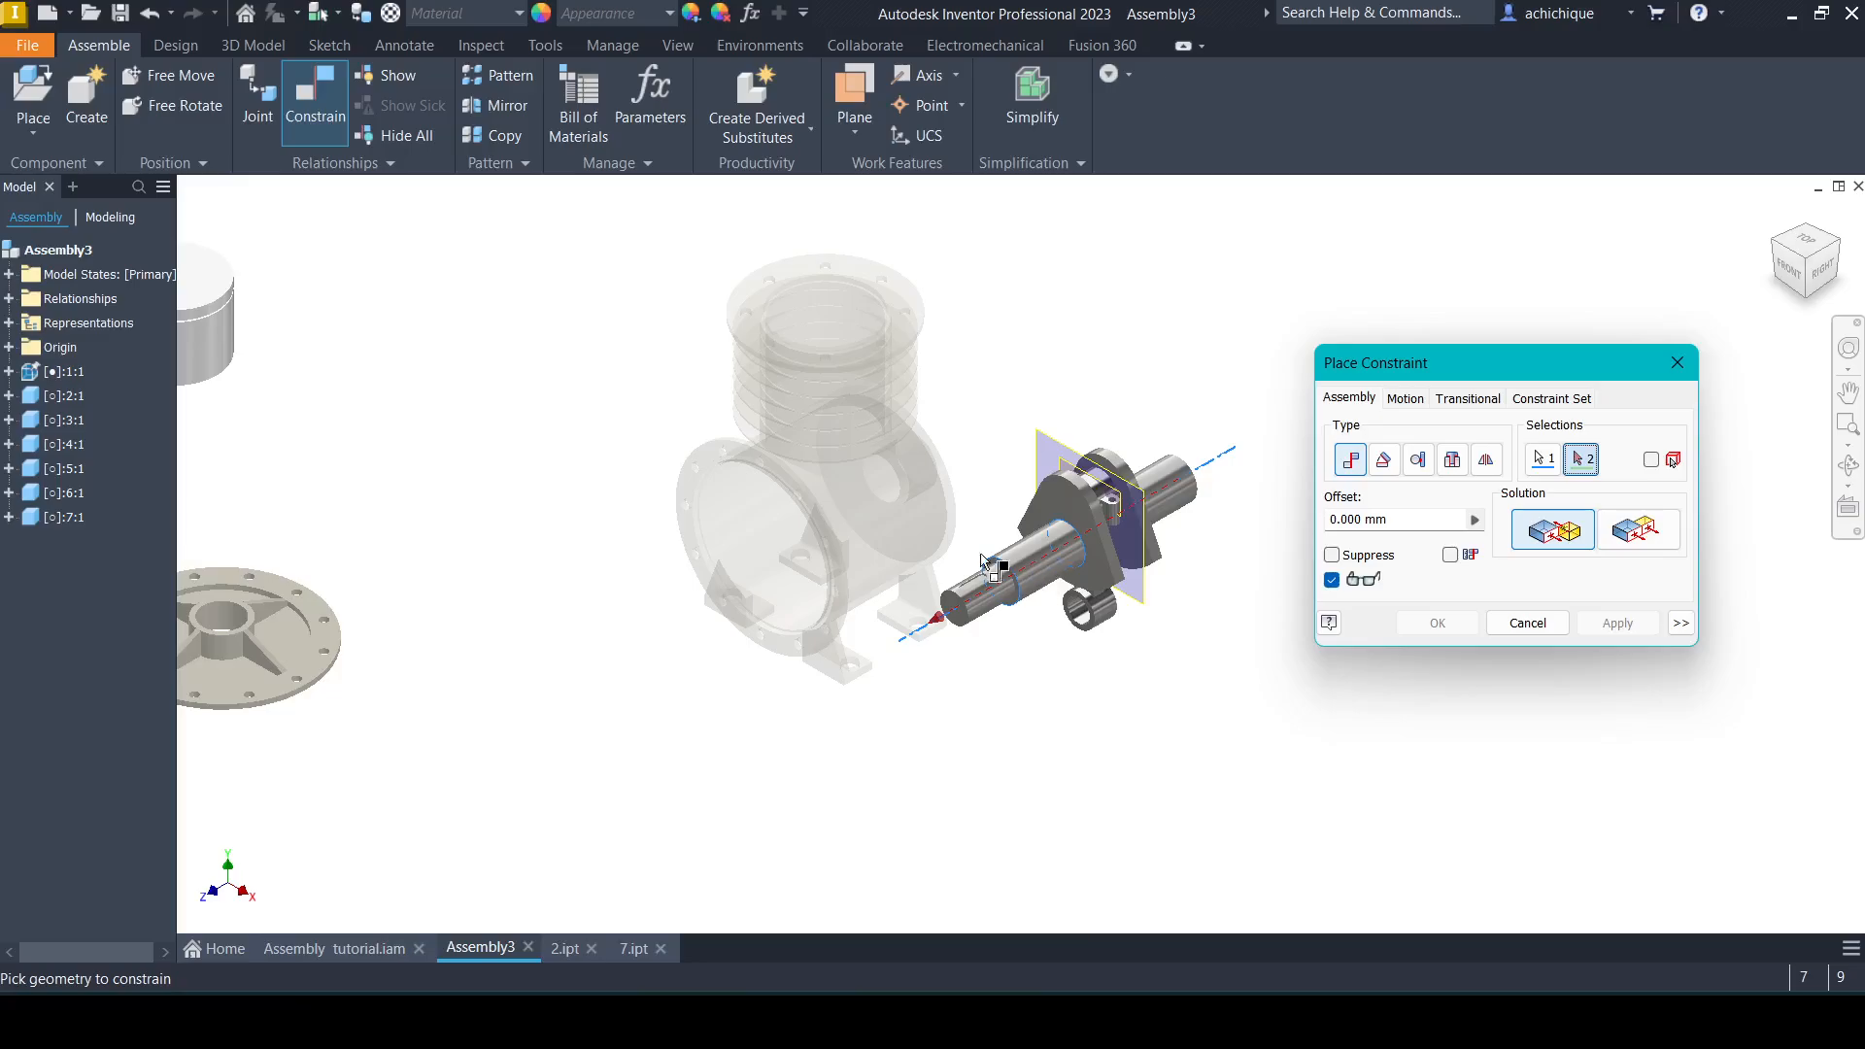
{"action": "left_click", "coordinate": [751, 552]}
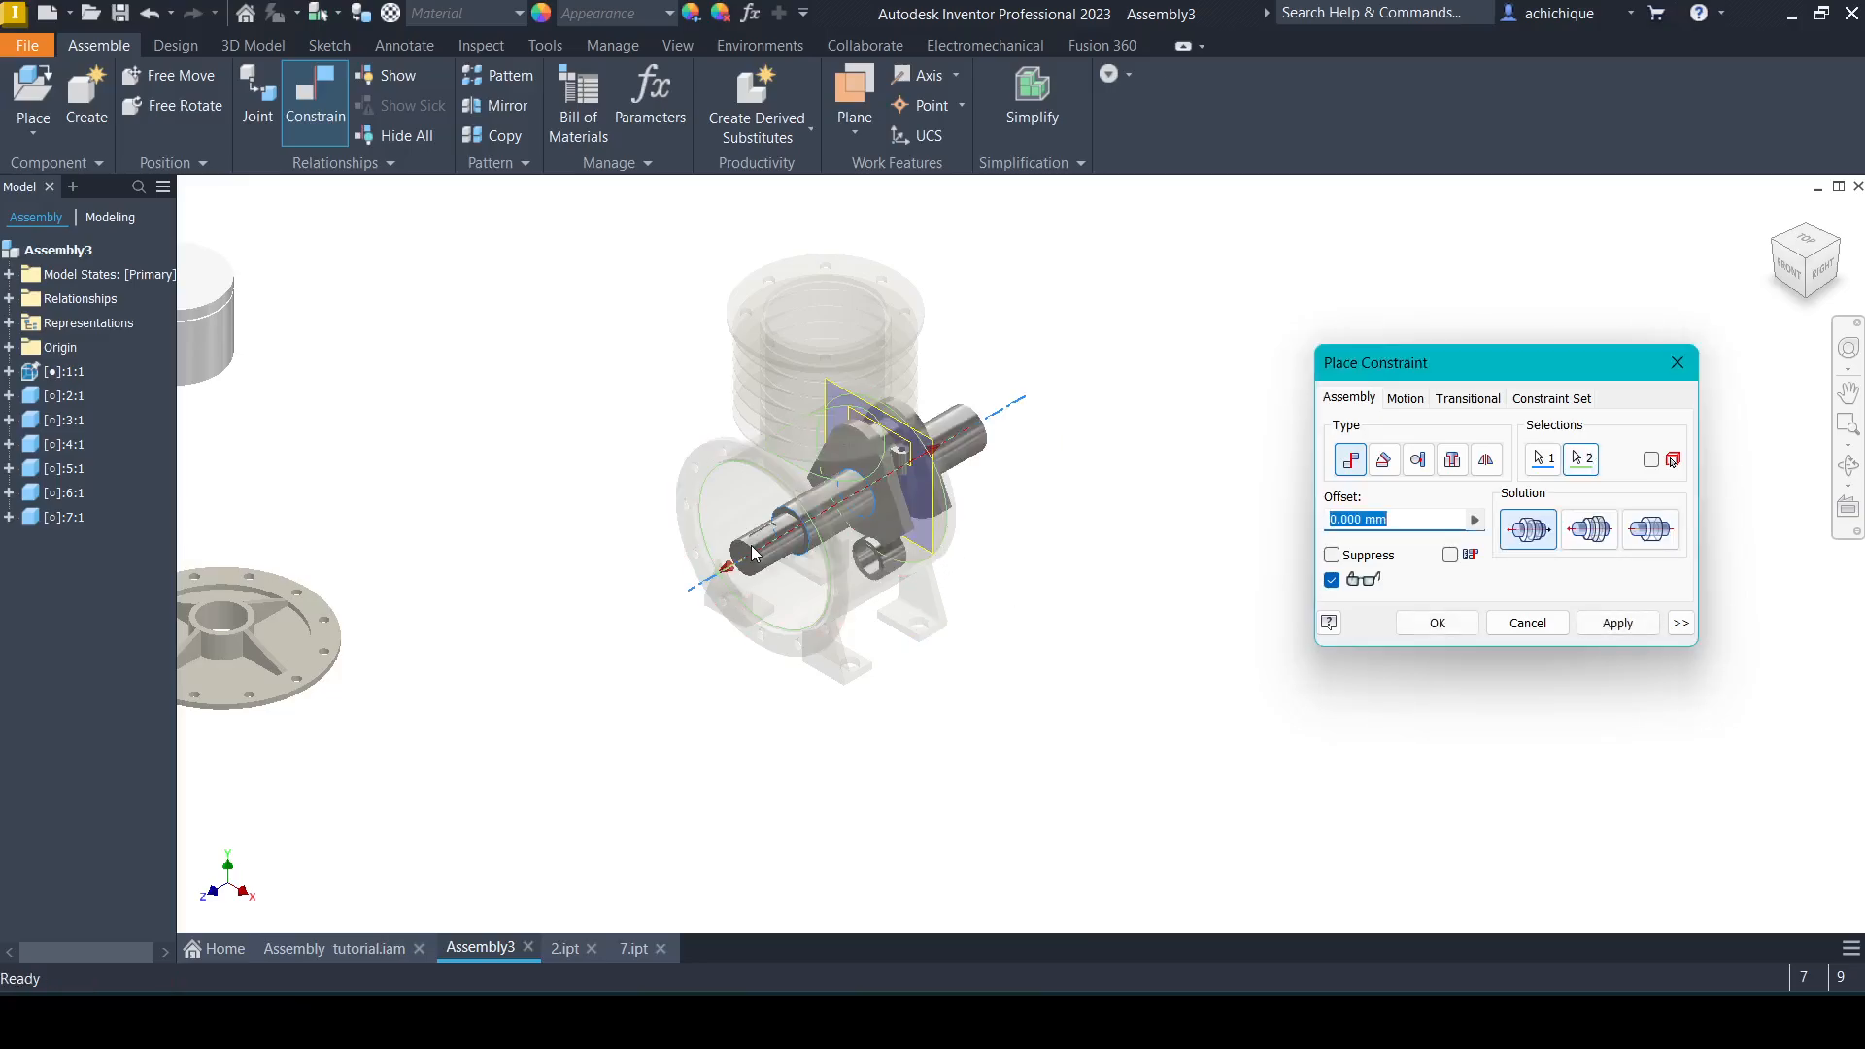
{"action": "left_click", "coordinate": [1637, 636]}
{"action": "key", "text": "Escape"}
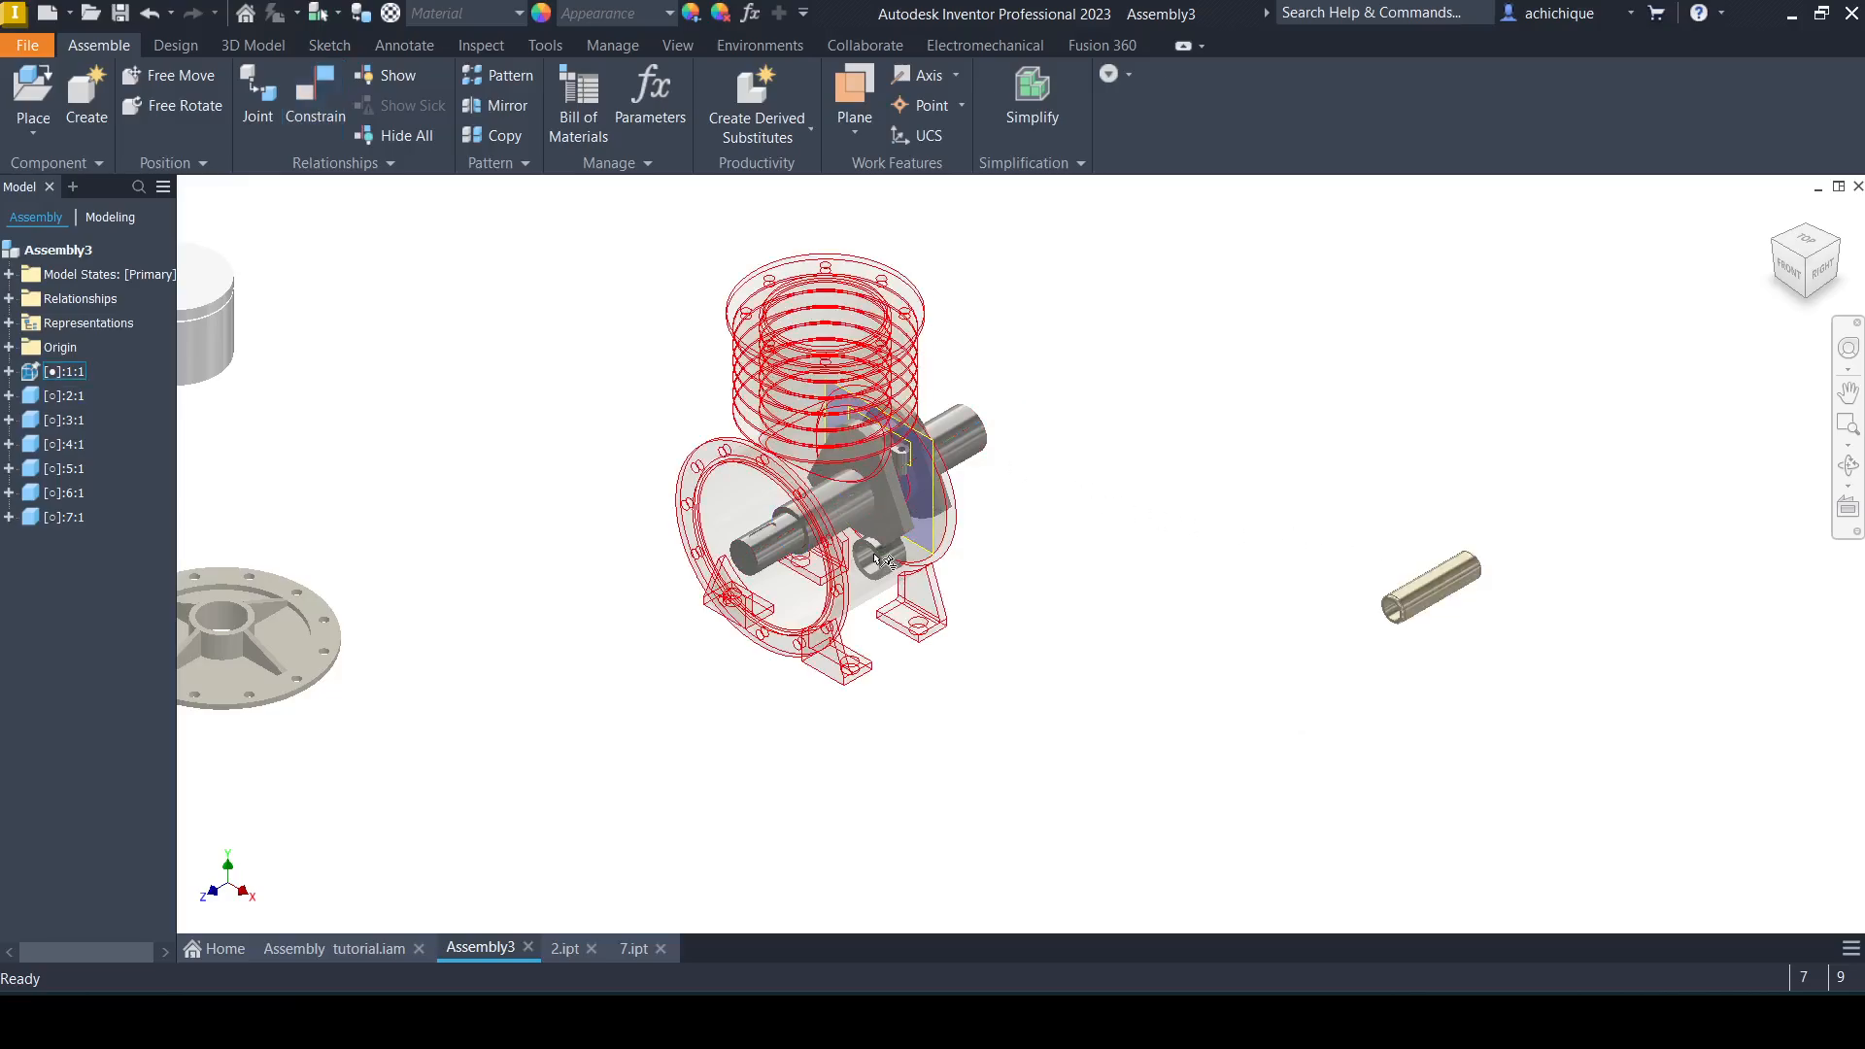
Slide the crankshaft with its connecting rod out behind the housing and move the piston closer to the housing.
{"action": "left_click_drag", "start_coordinate": [912, 519], "coordinate": [1047, 401]}
{"action": "left_click_drag", "start_coordinate": [1111, 500], "coordinate": [1076, 317]}
{"action": "middle_click_drag", "start_coordinate": [901, 258], "coordinate": [944, 399]}
{"action": "left_click", "coordinate": [366, 375]}
{"action": "left_click_drag", "start_coordinate": [263, 465], "coordinate": [616, 353]}
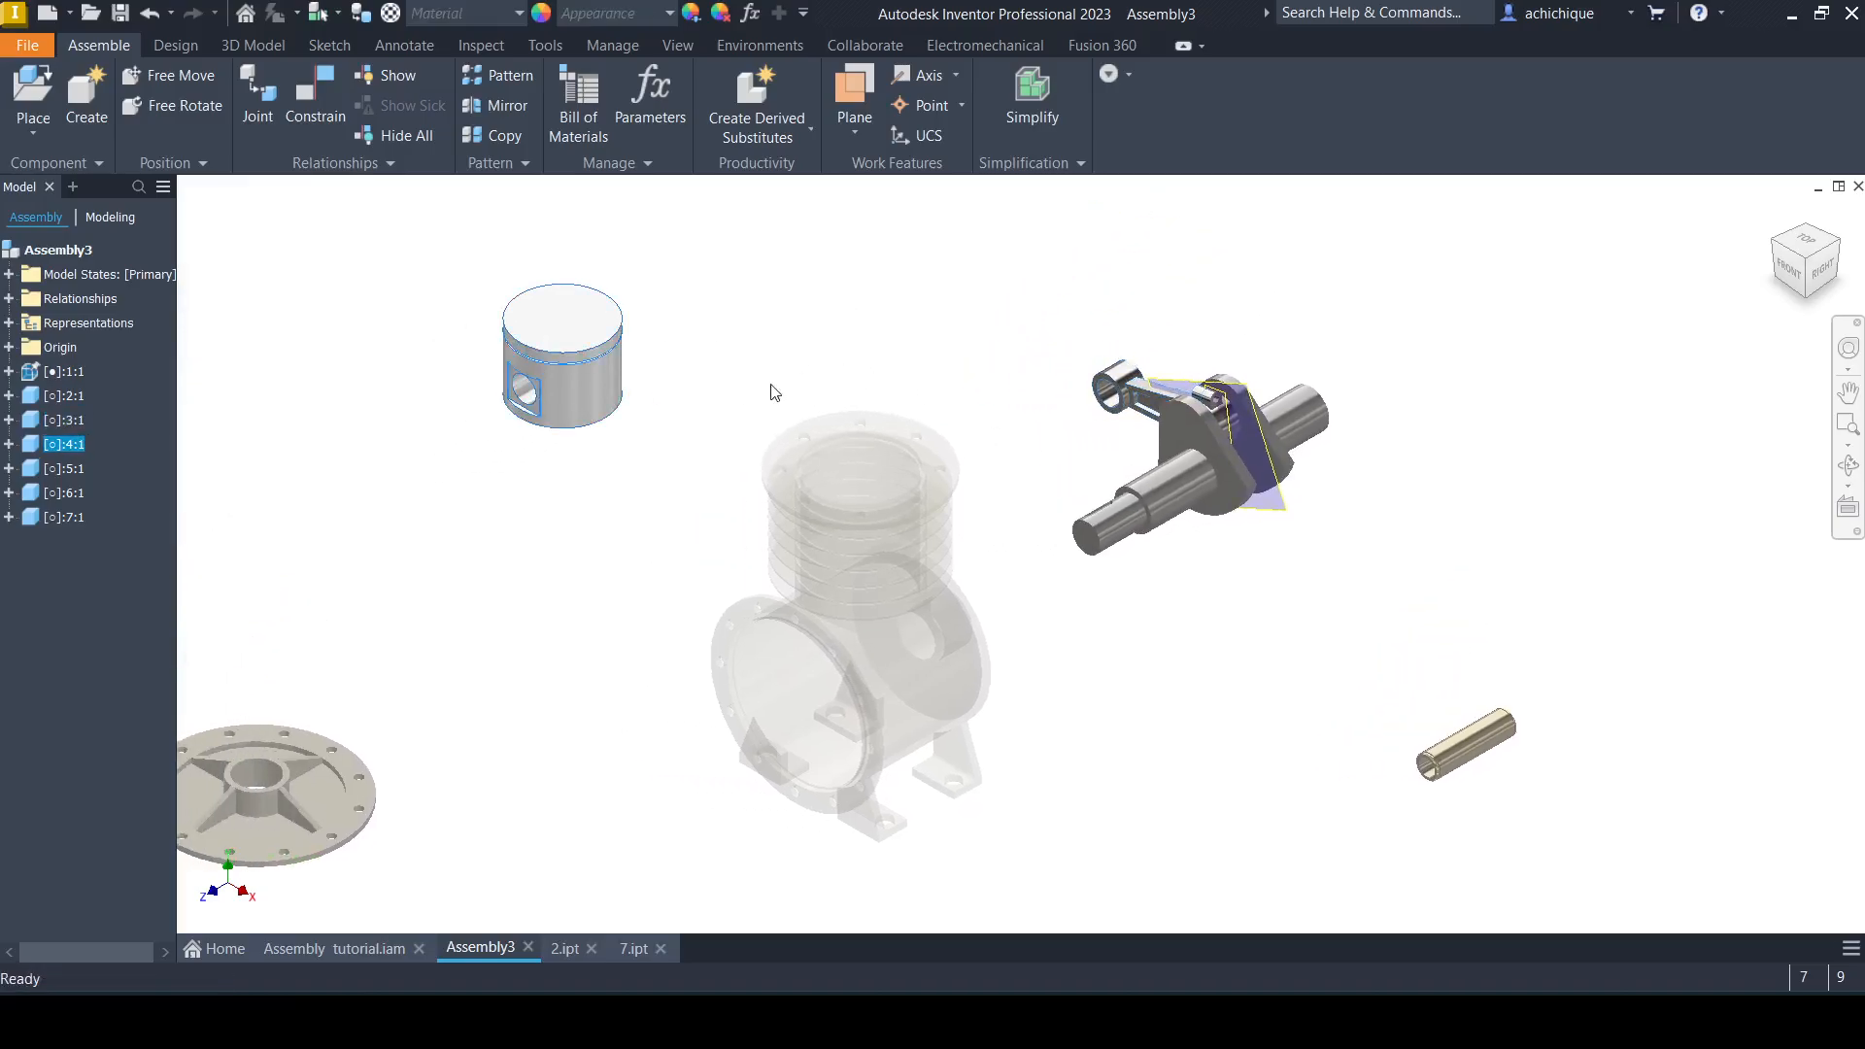
Mate the wrist pin's axis with the bore axis of the connecting rod's small end at 0 mm offset.
{"action": "left_click", "coordinate": [316, 97]}
{"action": "middle_click_drag", "start_coordinate": [1220, 686], "coordinate": [998, 717]}
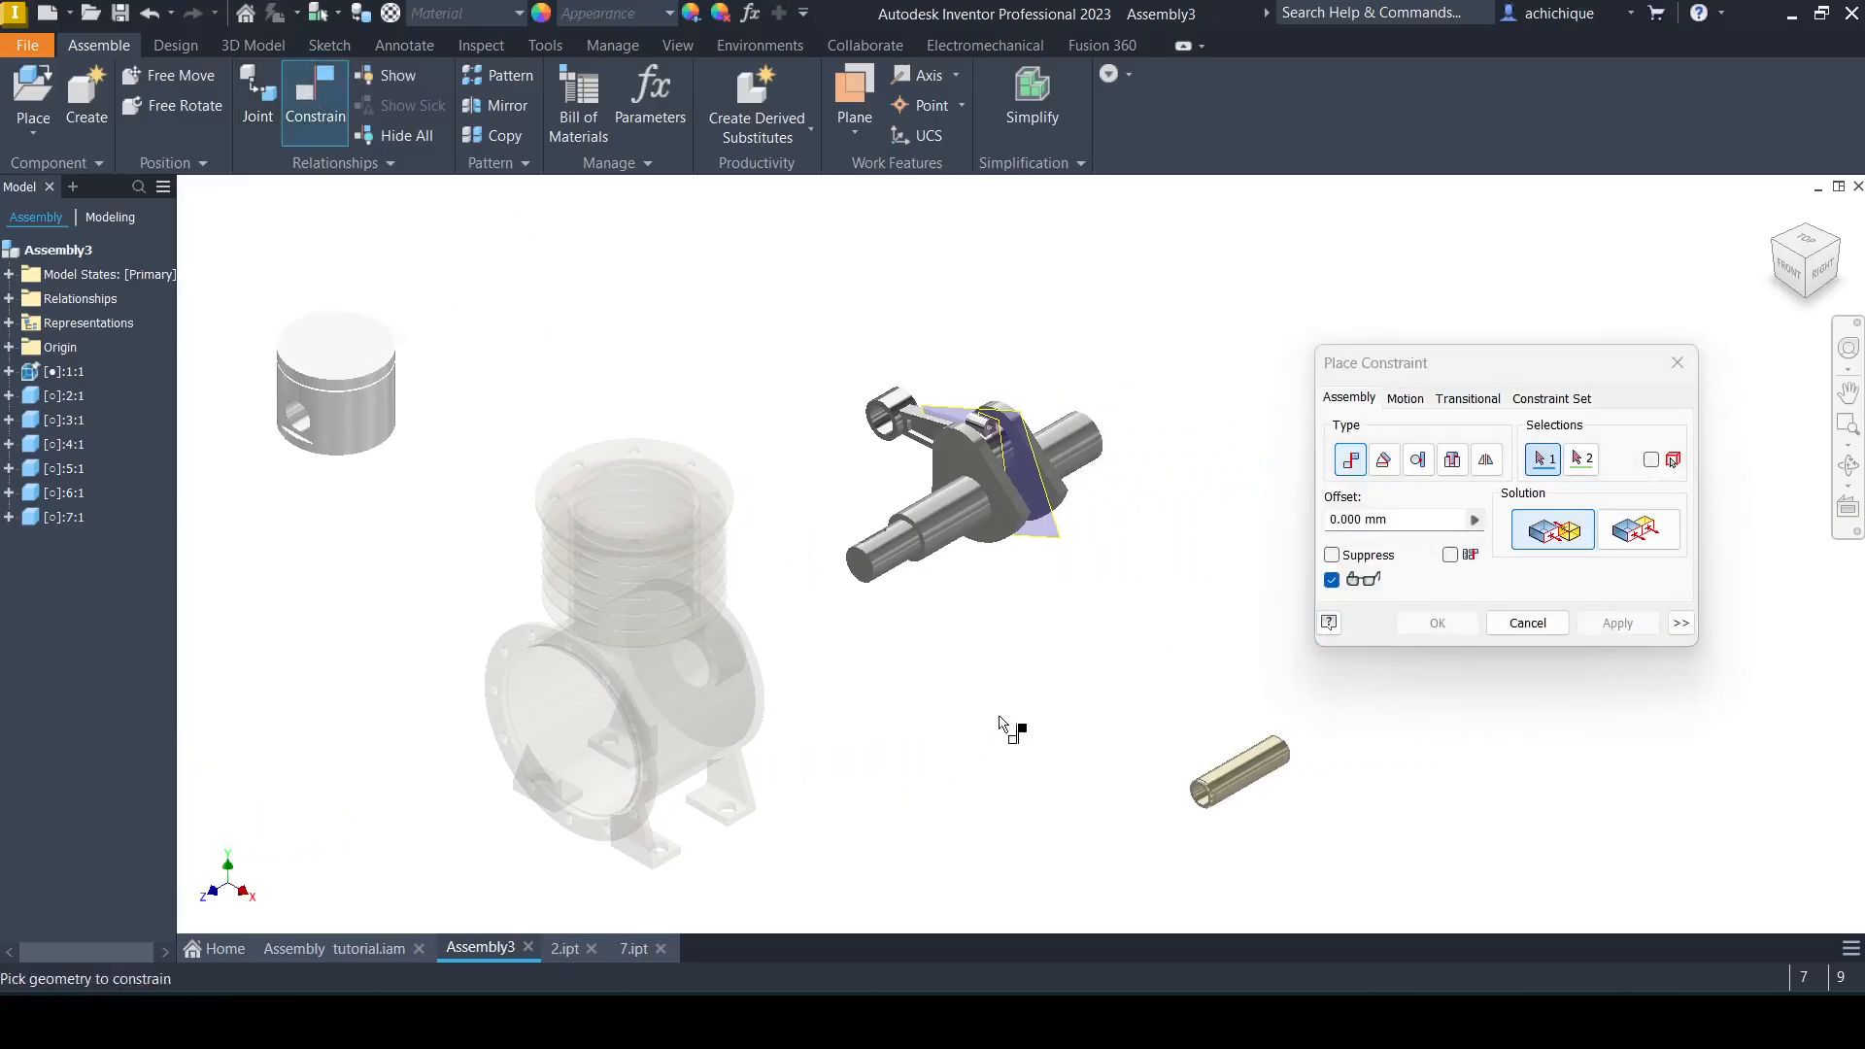
{"action": "scroll", "coordinate": [1281, 797], "scroll_direction": "down", "scroll_amount": 5}
{"action": "scroll", "coordinate": [1279, 796], "scroll_direction": "up", "scroll_amount": 6}
{"action": "left_click", "coordinate": [1243, 772]}
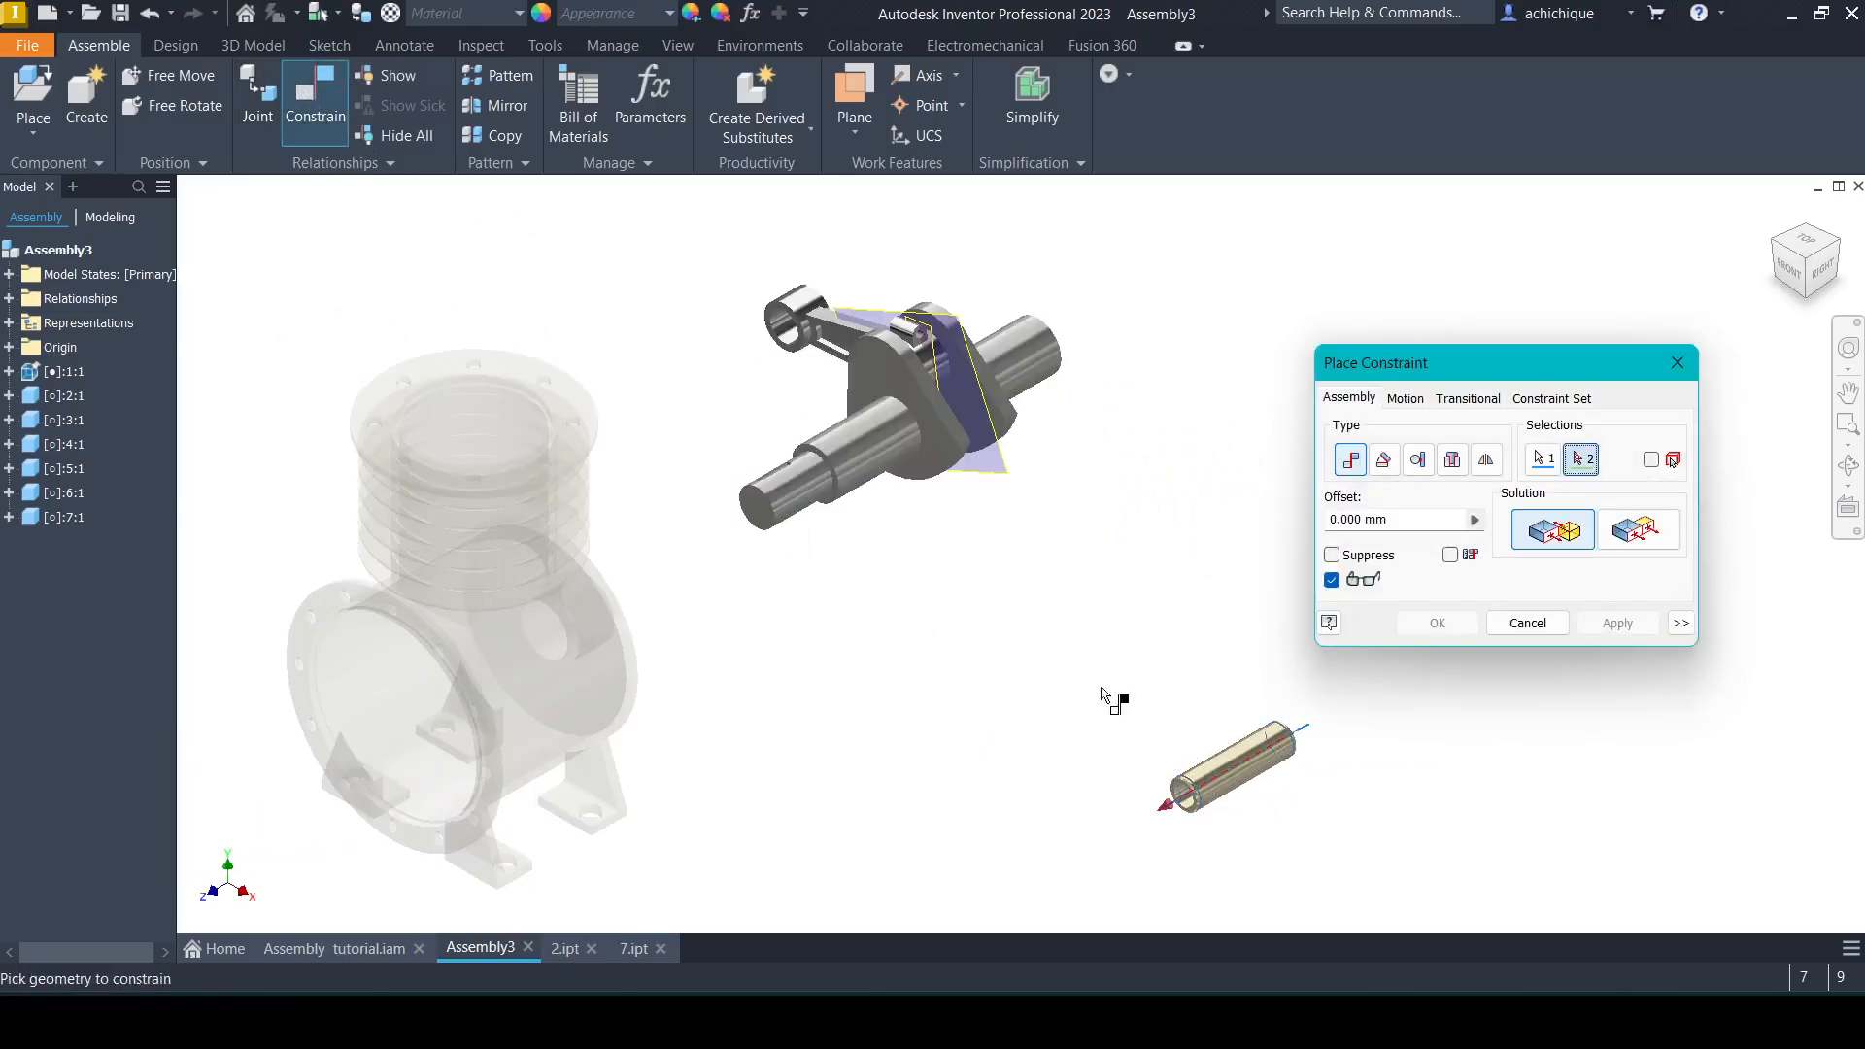
{"action": "scroll", "coordinate": [923, 587], "scroll_direction": "down", "scroll_amount": 3}
{"action": "scroll", "coordinate": [816, 471], "scroll_direction": "up", "scroll_amount": 6}
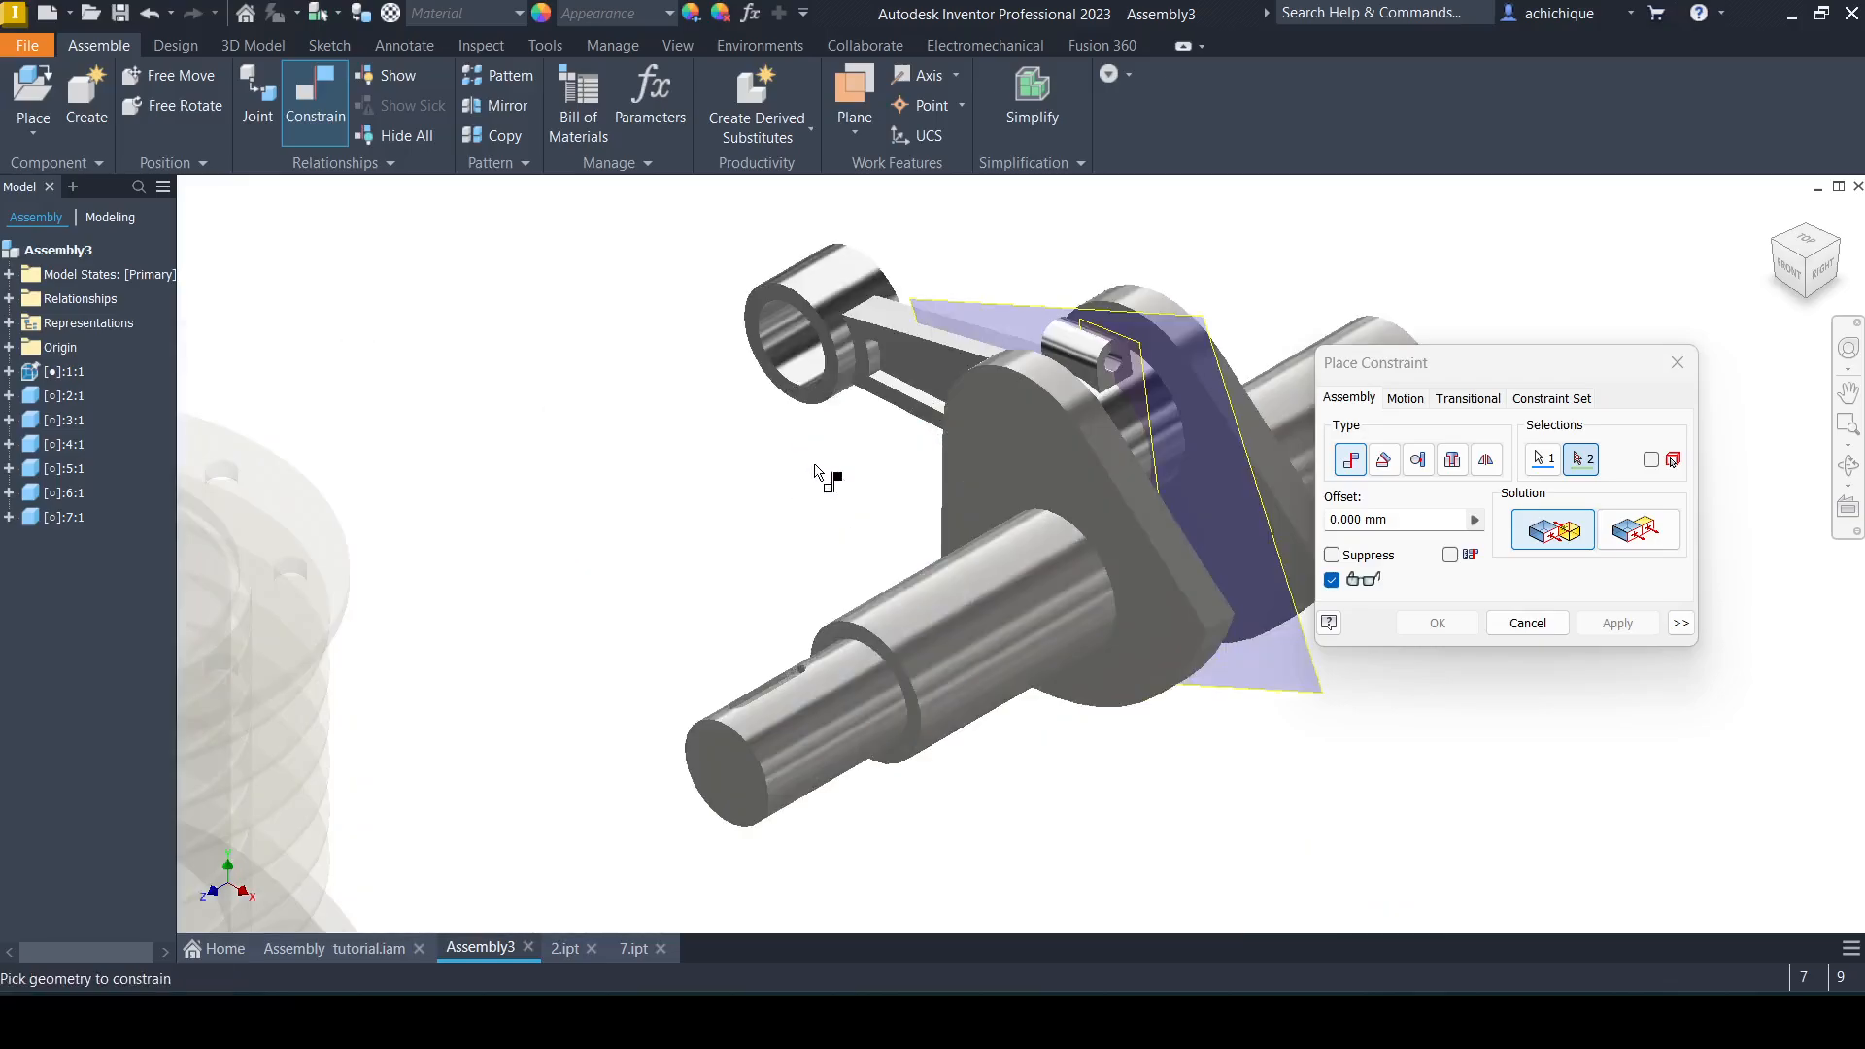
{"action": "left_click", "coordinate": [789, 352]}
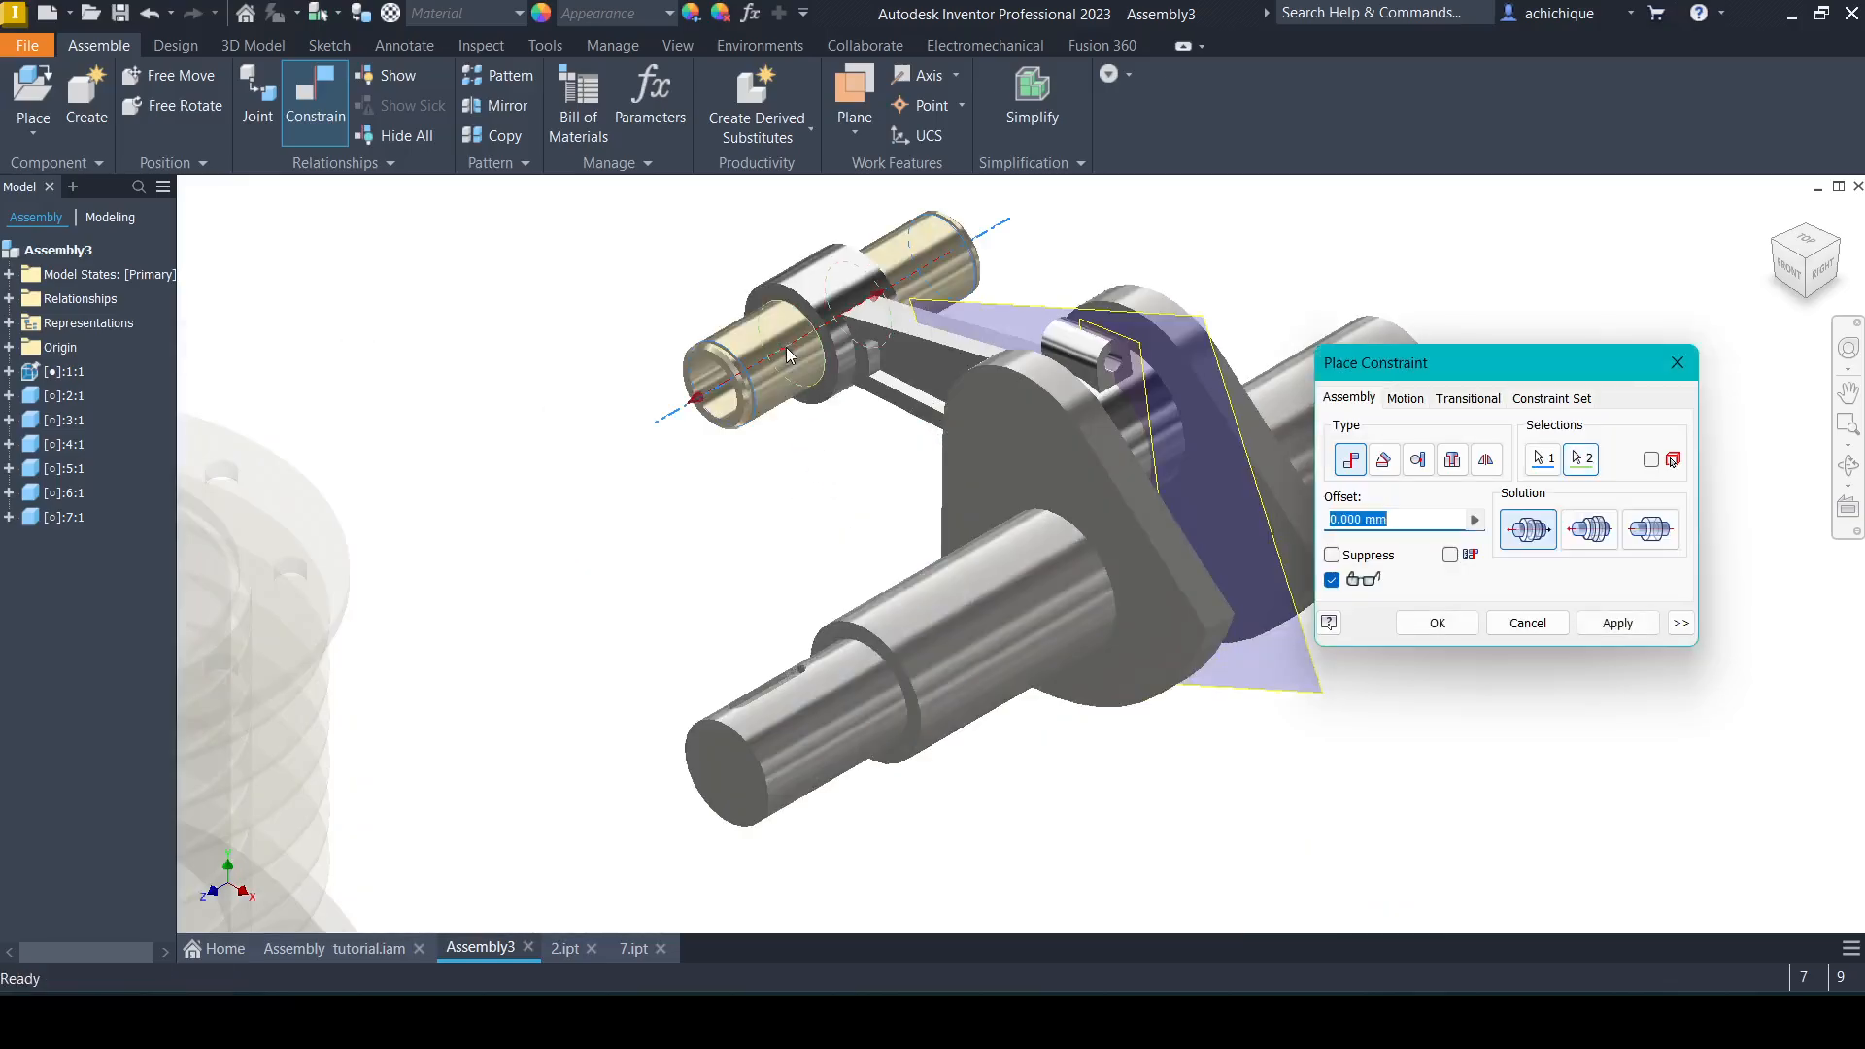
{"action": "left_click", "coordinate": [1604, 623]}
{"action": "key", "text": "Escape"}
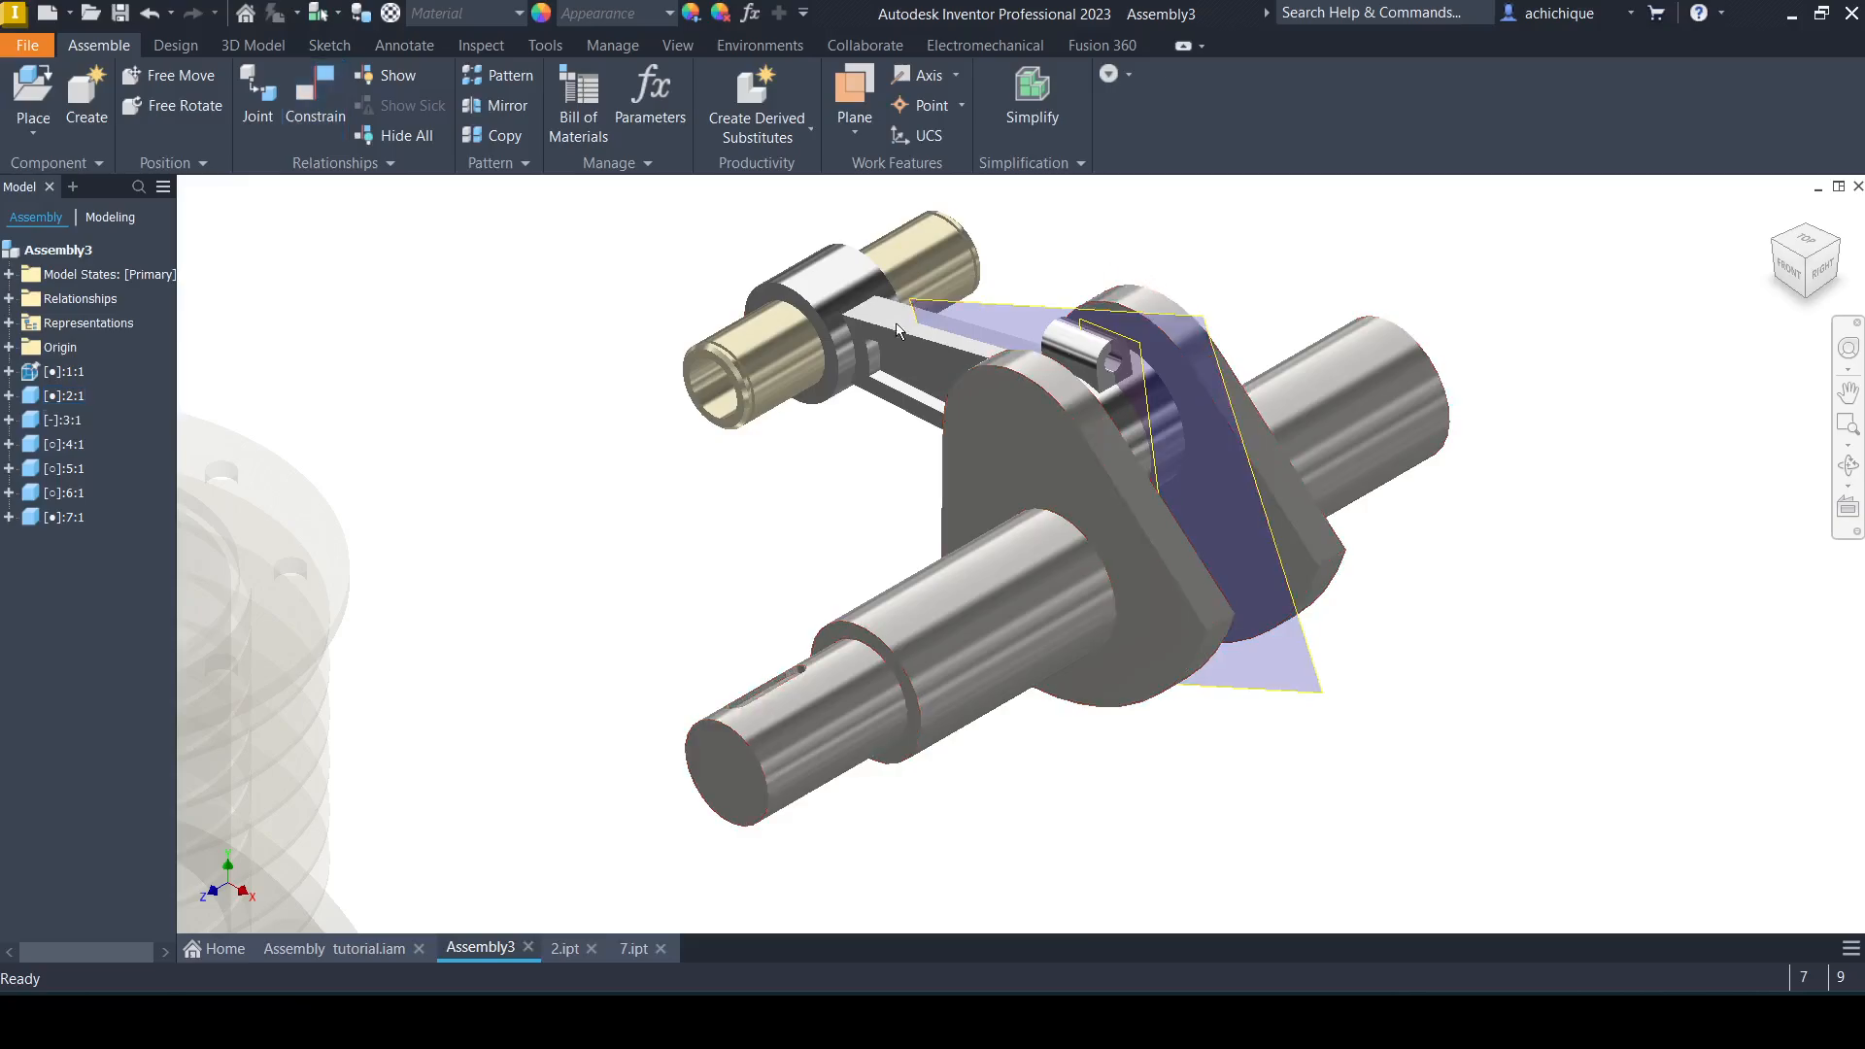
Open the wrist pin part, make its origin XY Plane visible, and return to Assembly3.
{"action": "mouse_move", "coordinate": [773, 348]}
{"action": "left_mouse_down"}
{"action": "mouse_move", "coordinate": [820, 316]}
{"action": "mouse_move", "coordinate": [748, 356]}
{"action": "left_mouse_up"}
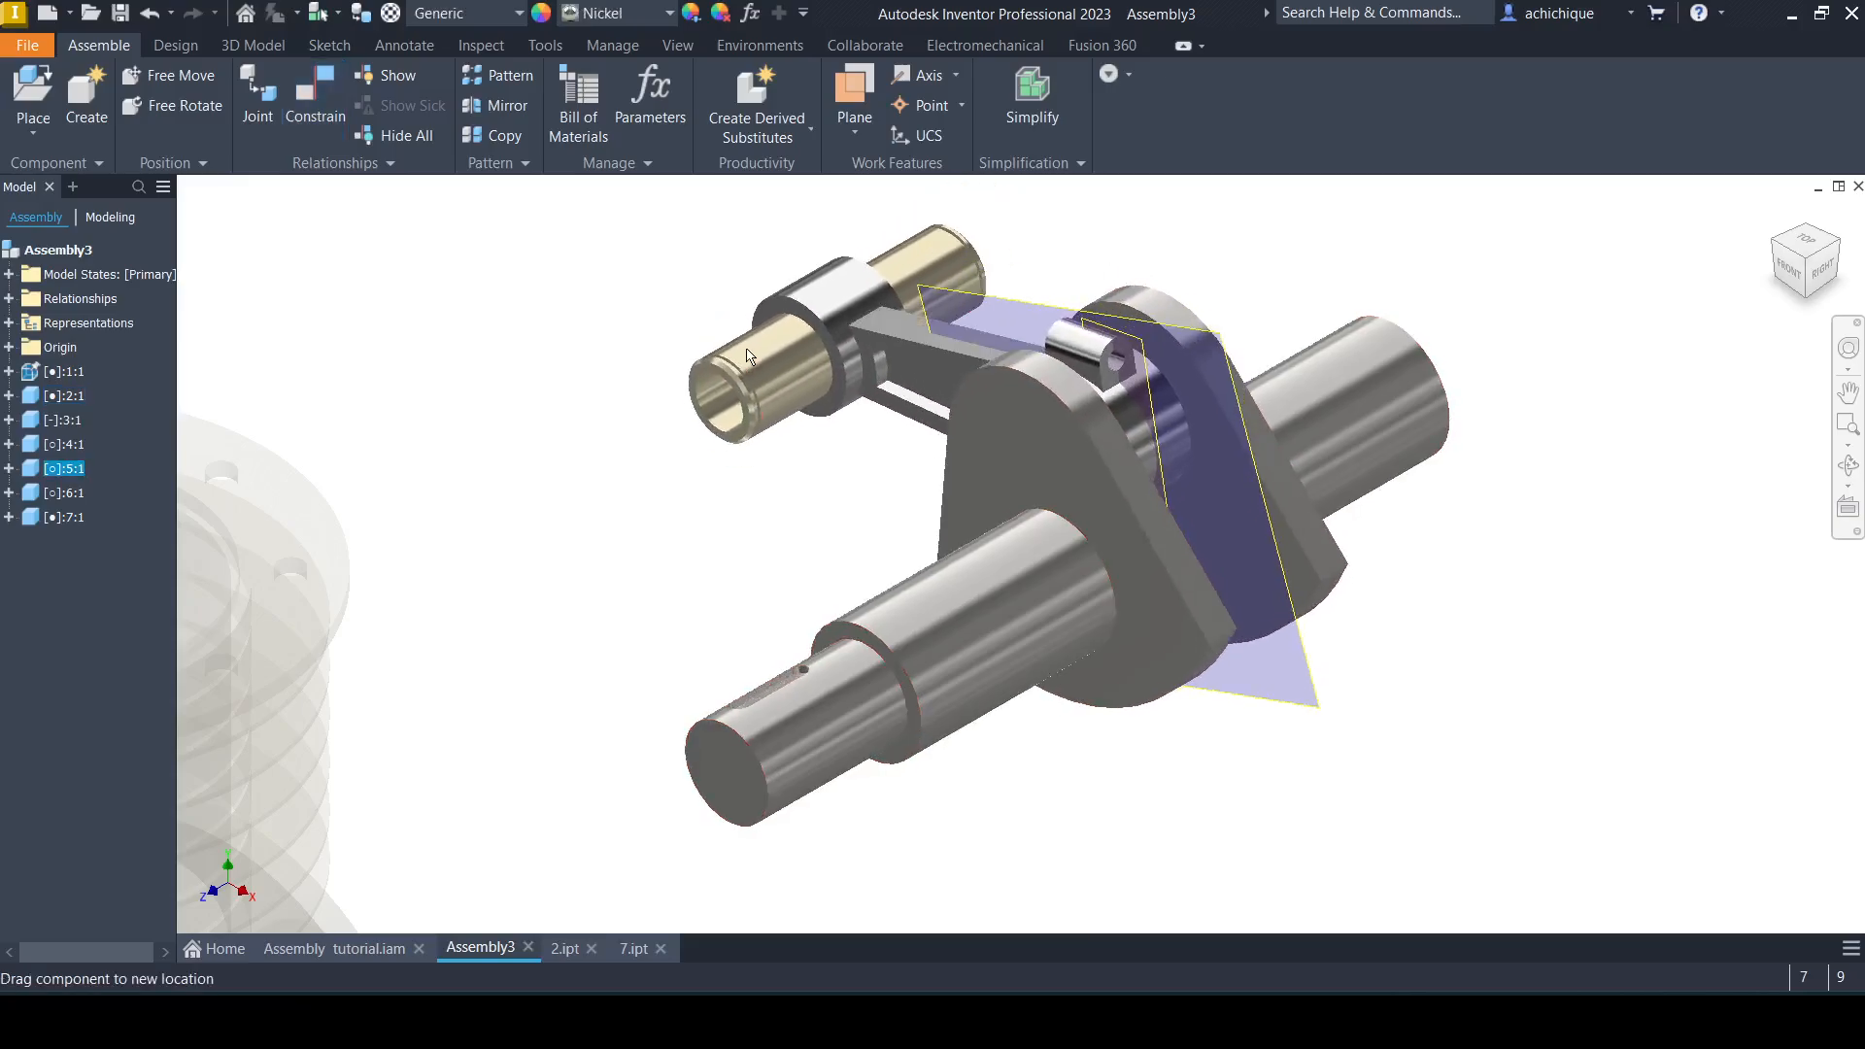
{"action": "right_click", "coordinate": [738, 326]}
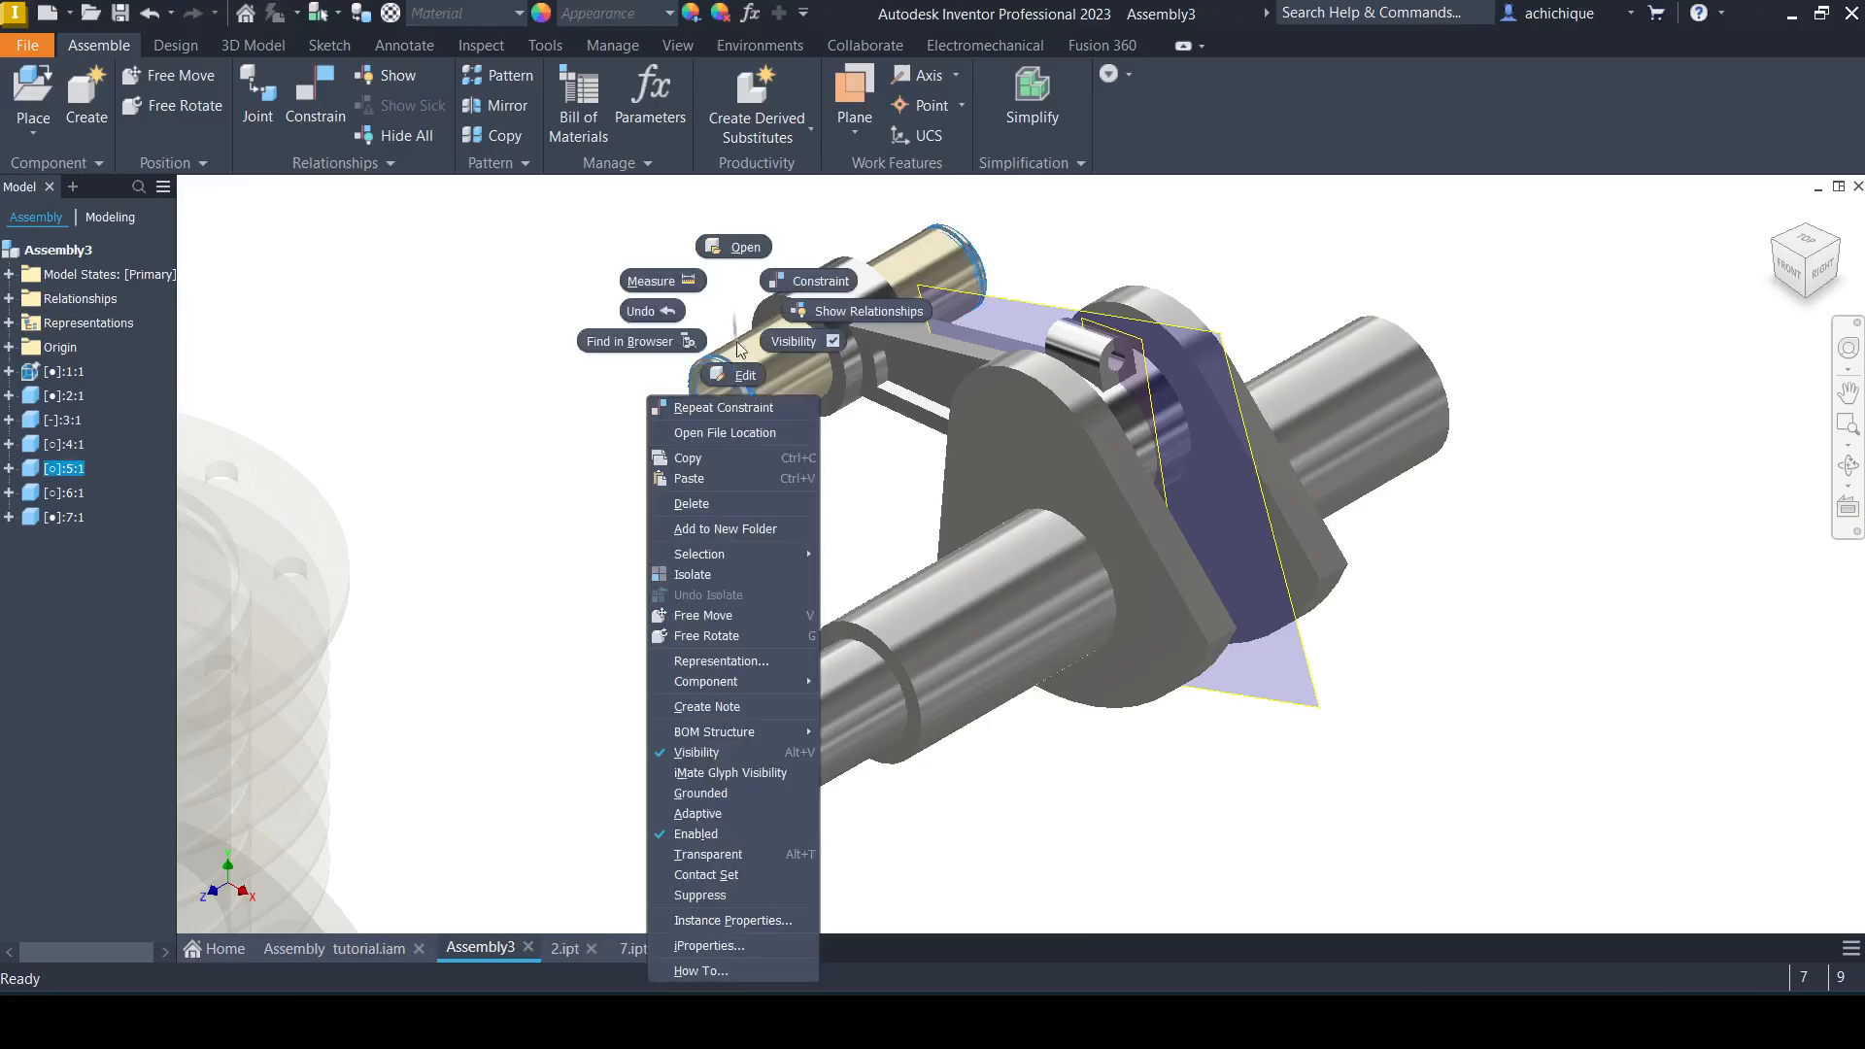
{"action": "left_click", "coordinate": [740, 242]}
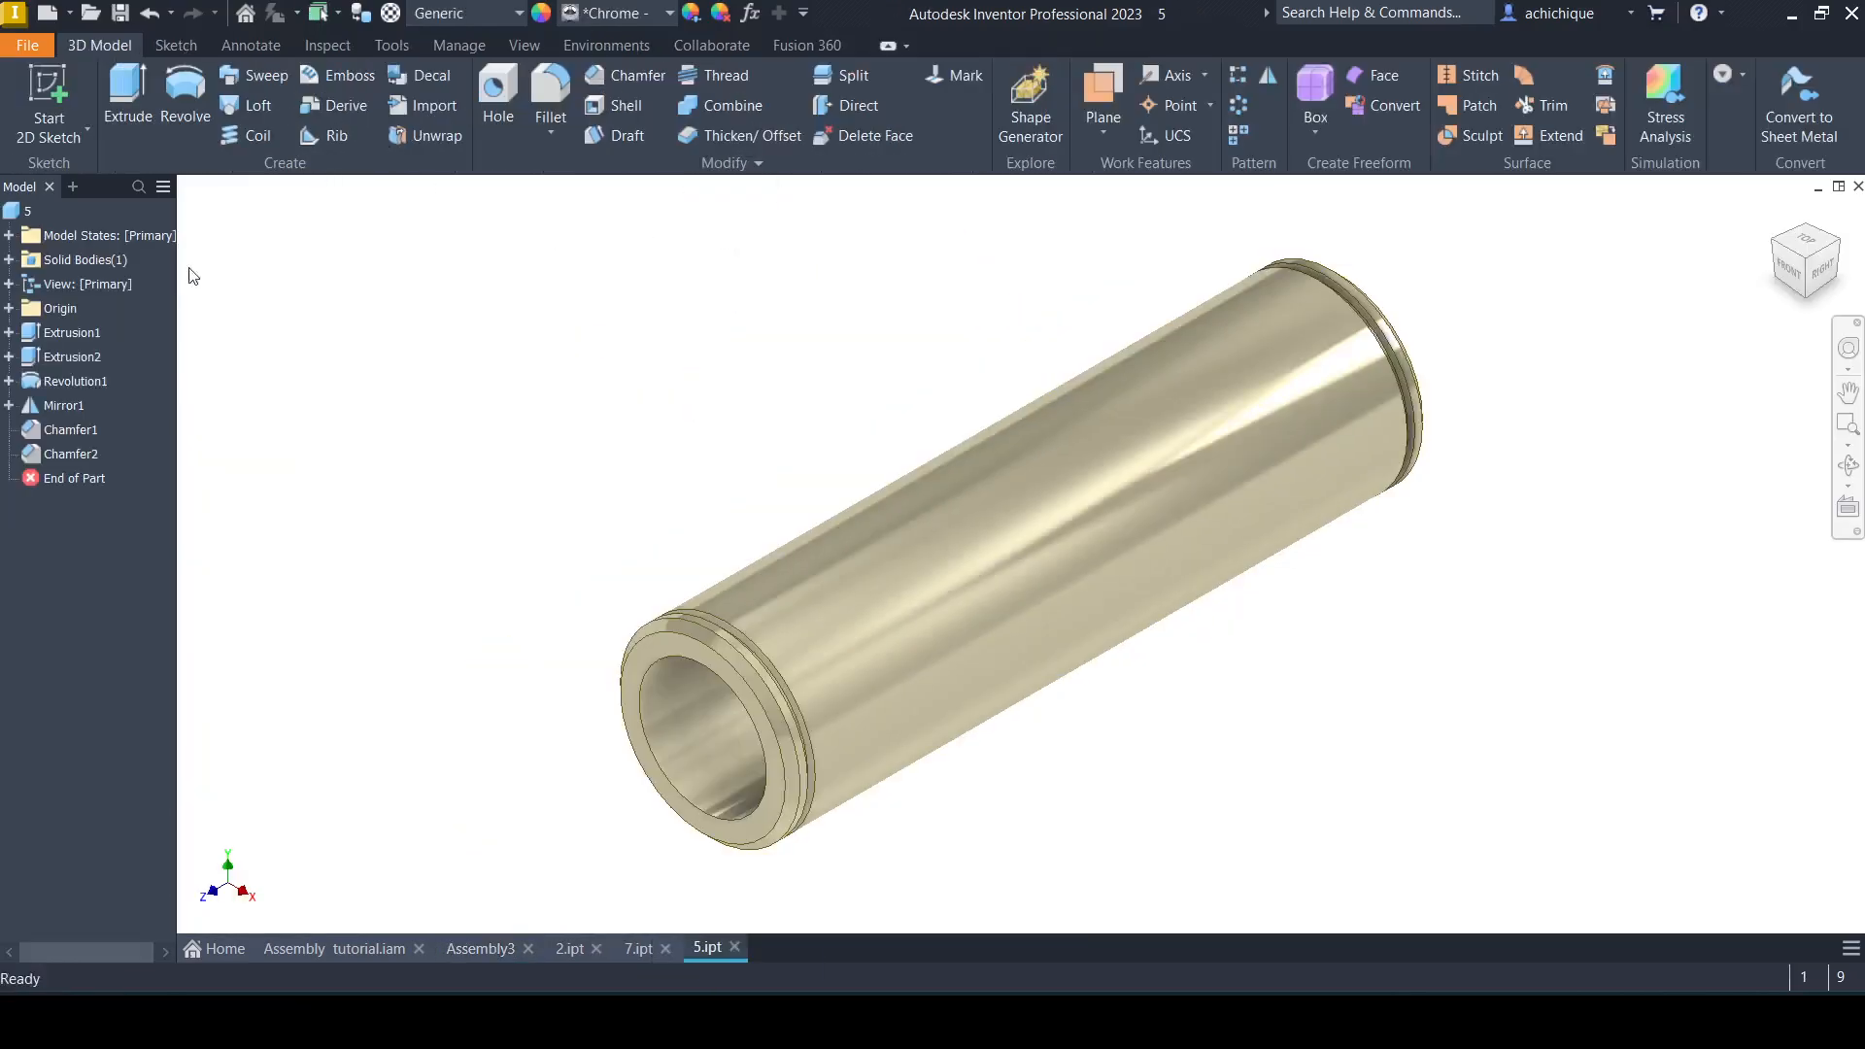
{"action": "left_click", "coordinate": [9, 308]}
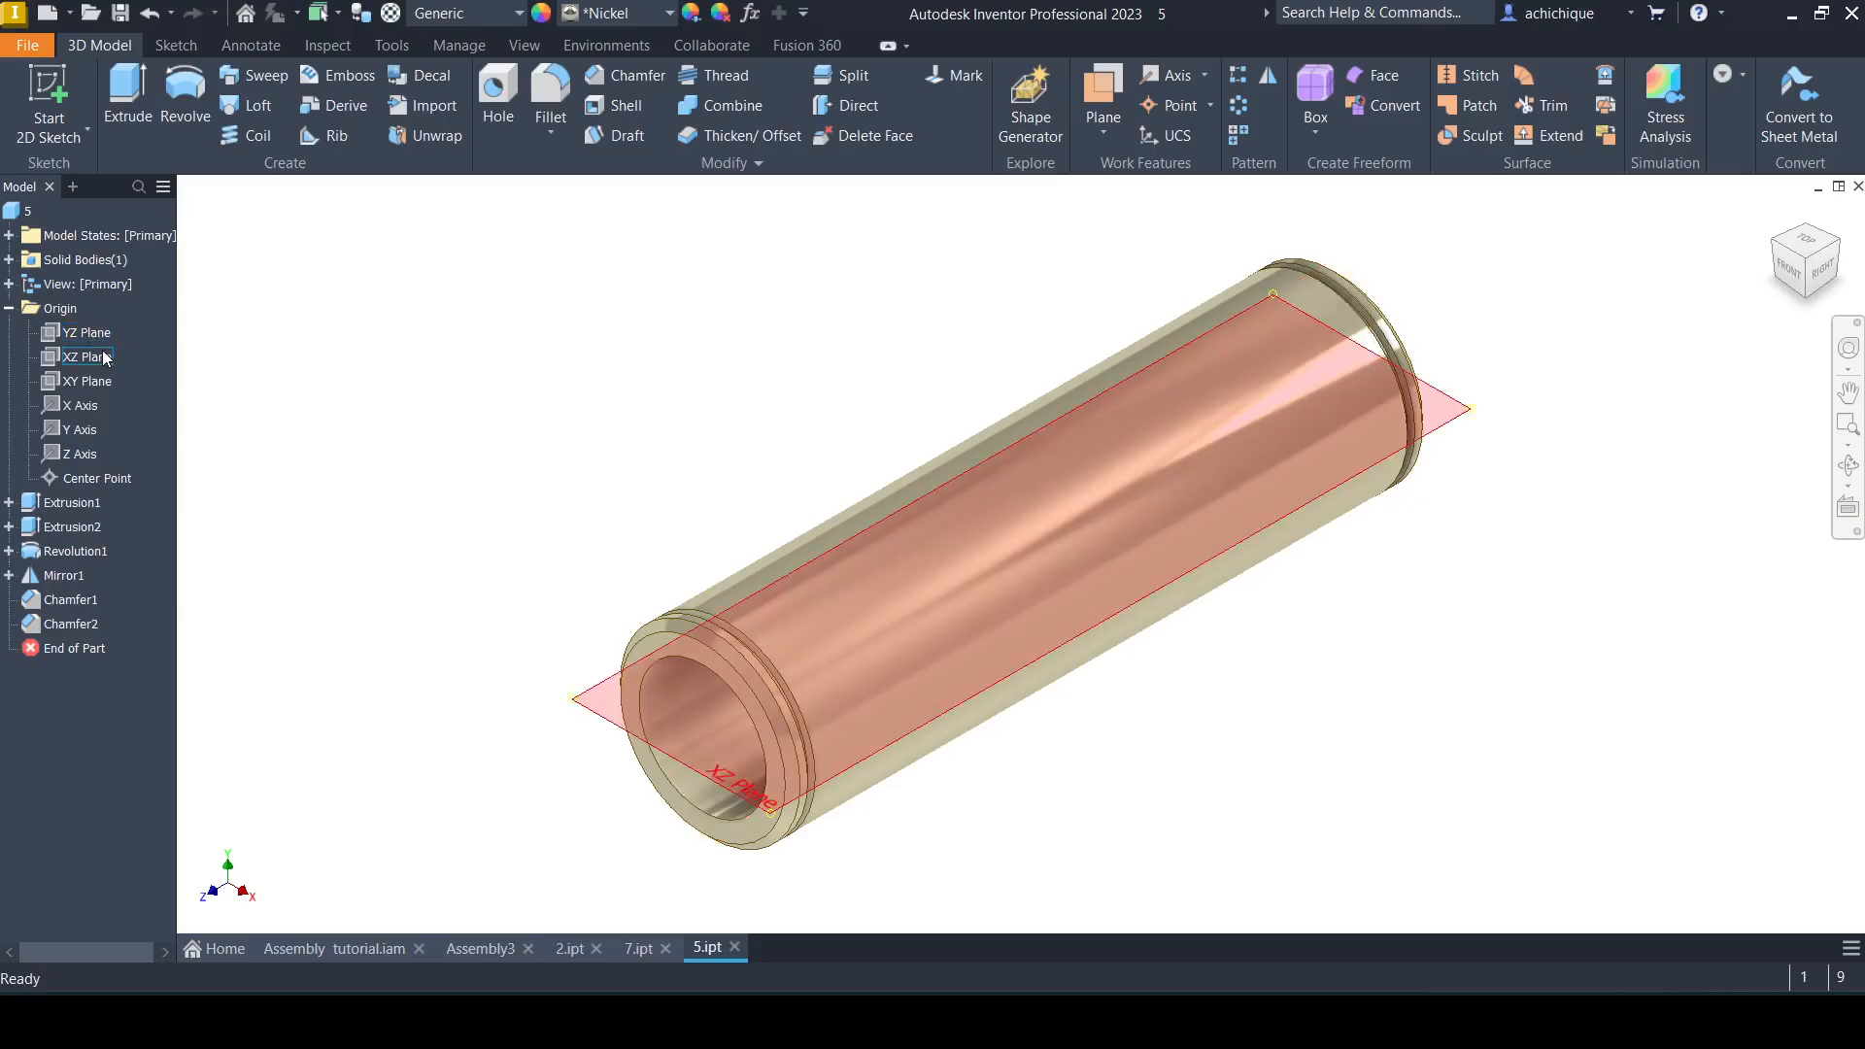
{"action": "left_click", "coordinate": [98, 382]}
{"action": "right_click", "coordinate": [98, 382]}
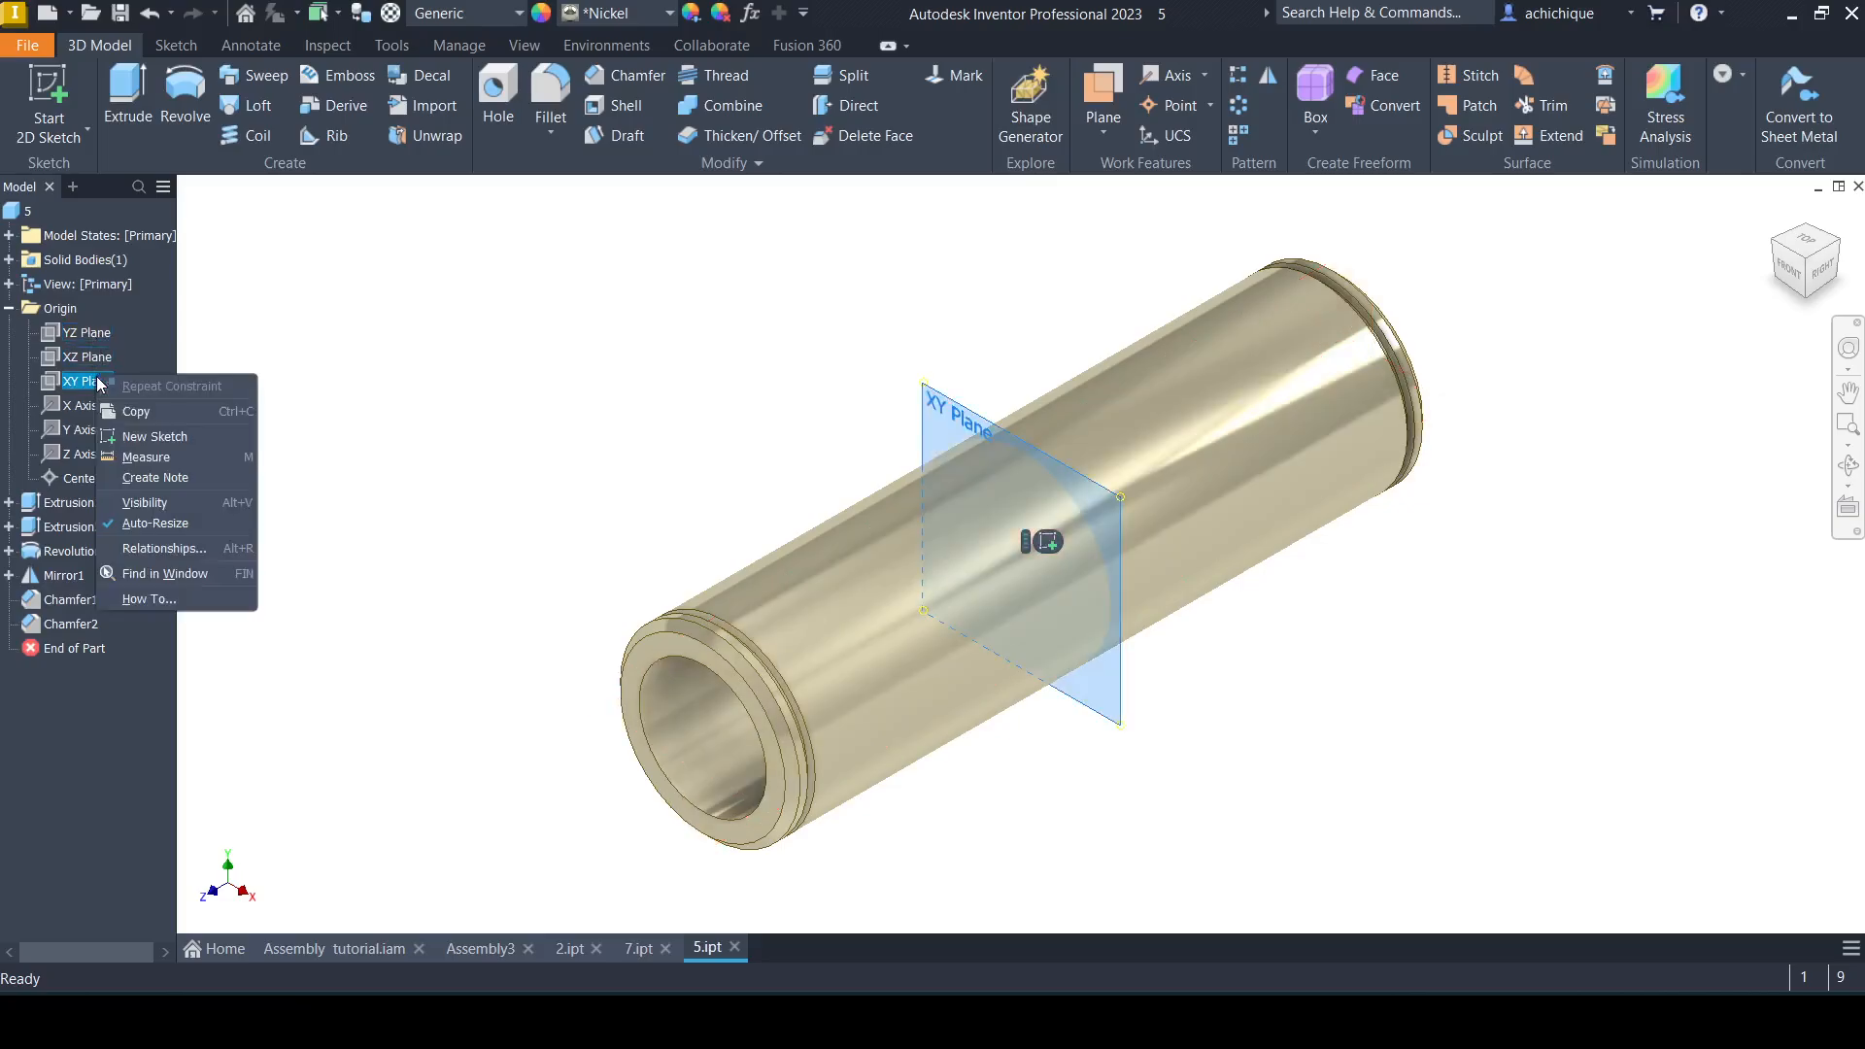
{"action": "left_click", "coordinate": [146, 503]}
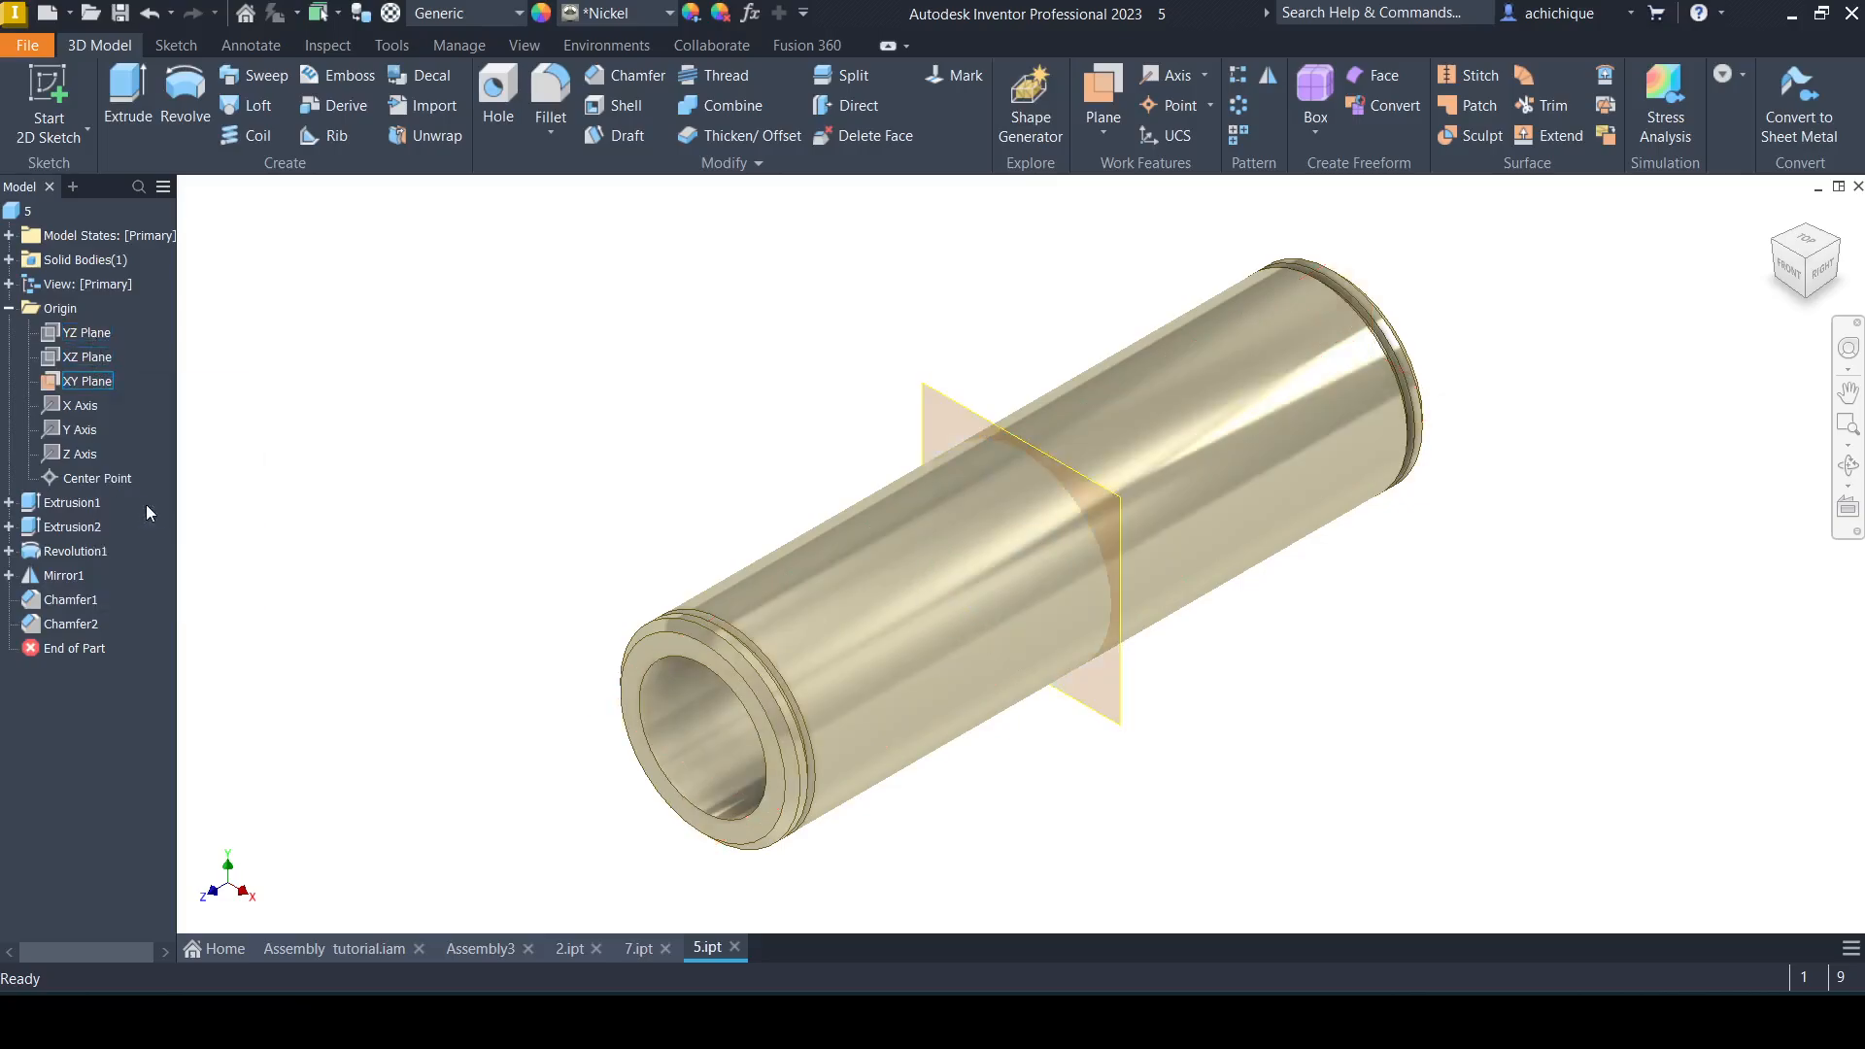
{"action": "left_click", "coordinate": [499, 949]}
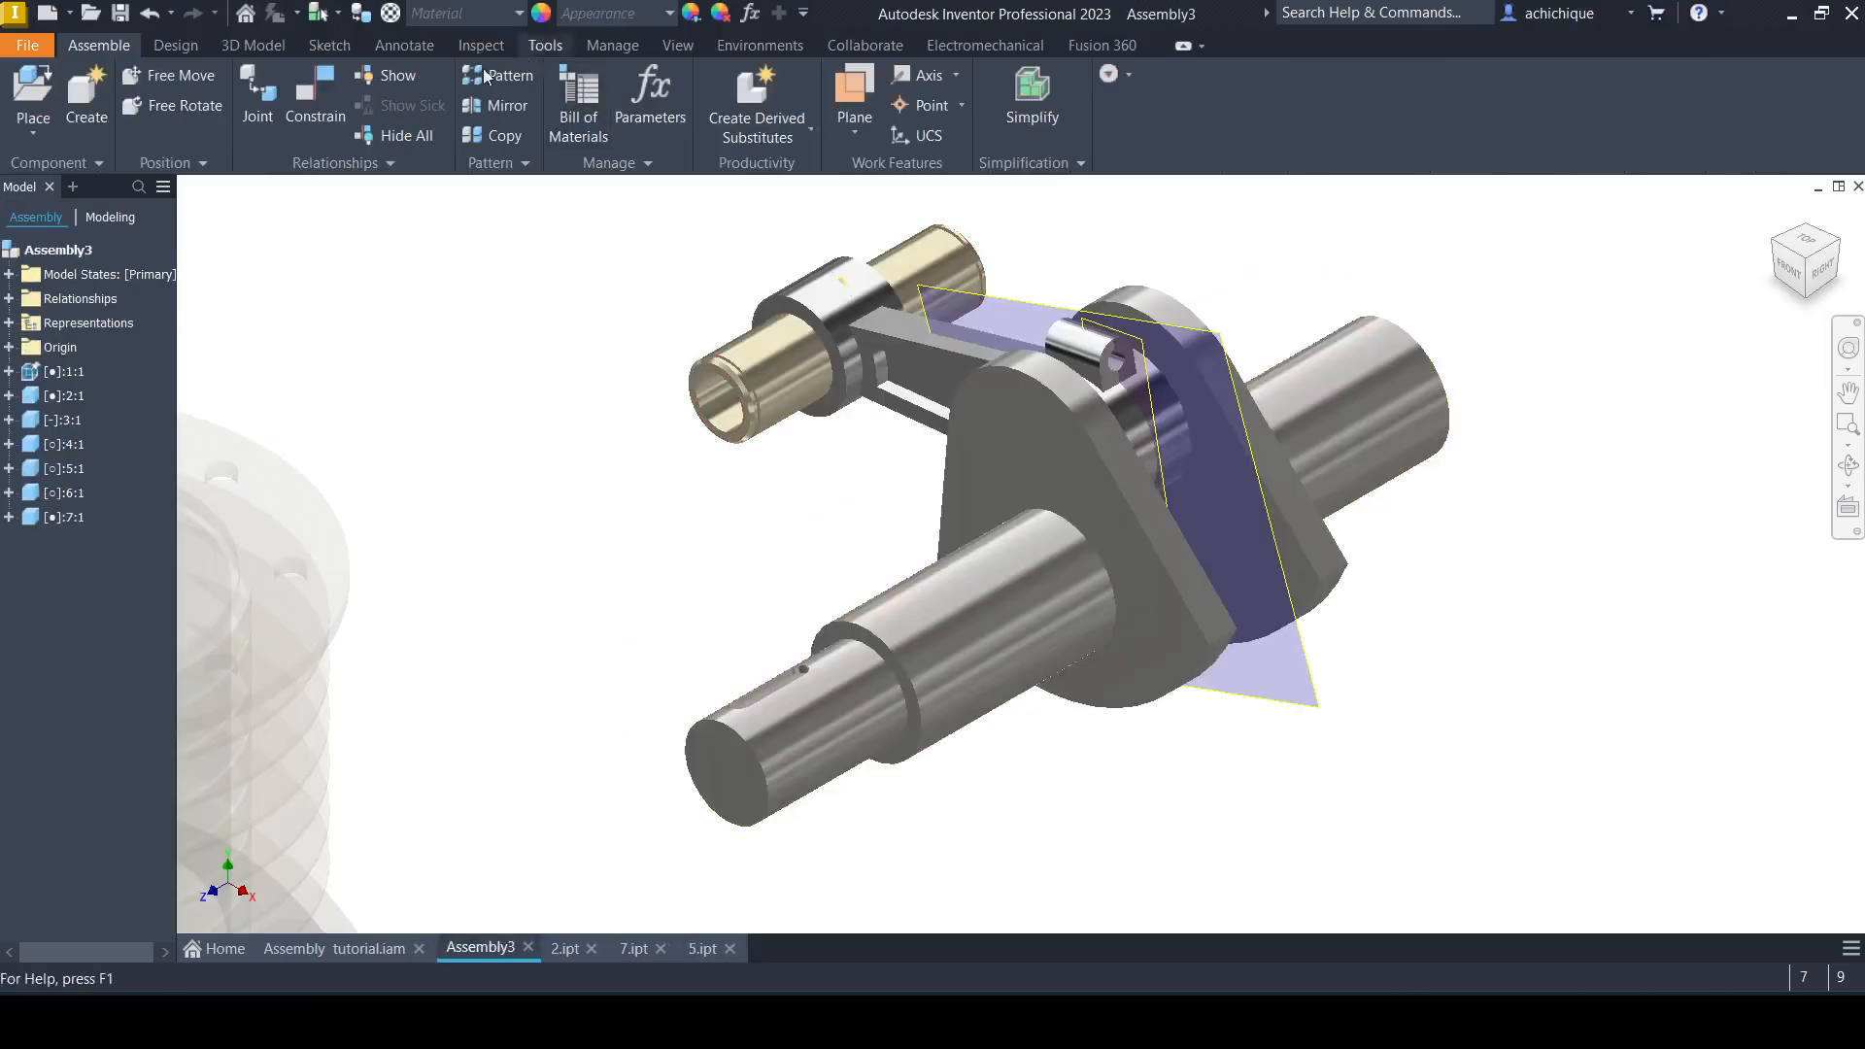
Mate the wrist pin's XY Plane with the crankshaft's work plane between the webs at 0 mm offset.
{"action": "left_click", "coordinate": [315, 97]}
{"action": "scroll", "coordinate": [840, 267], "scroll_direction": "down", "scroll_amount": 5}
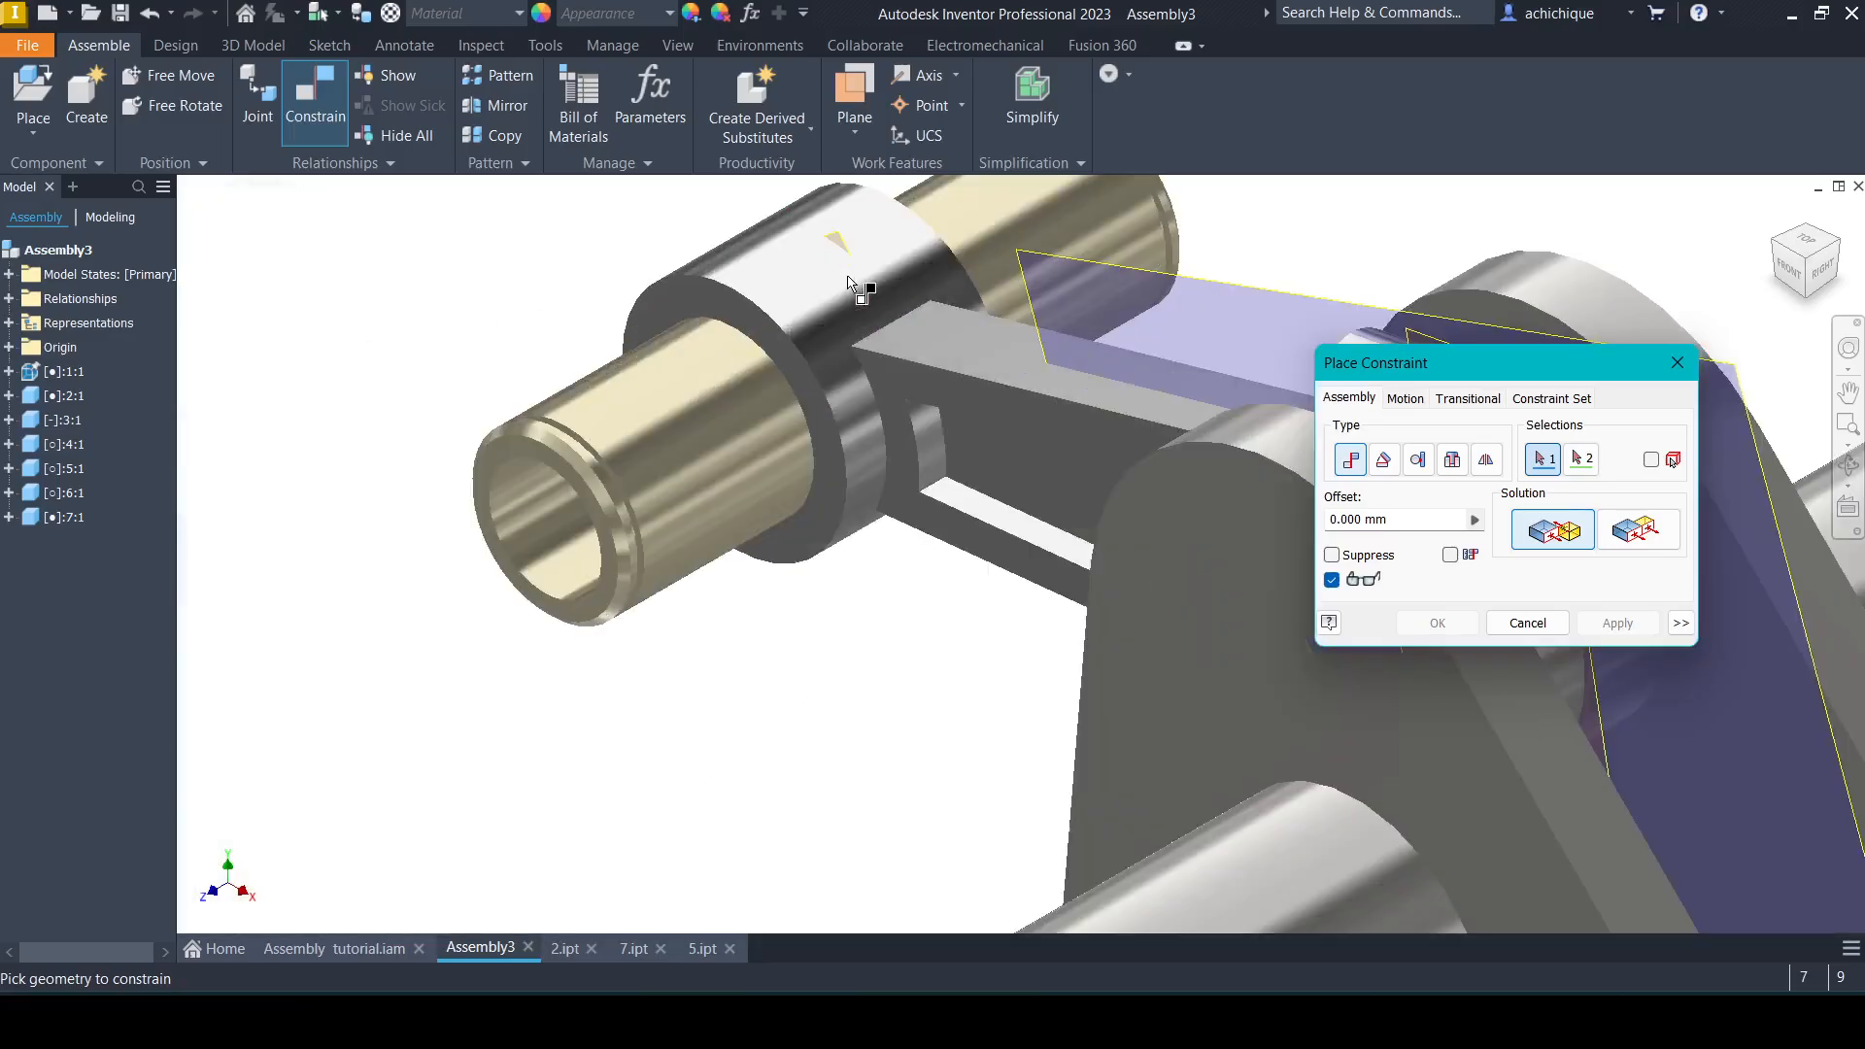
{"action": "left_click", "coordinate": [852, 250]}
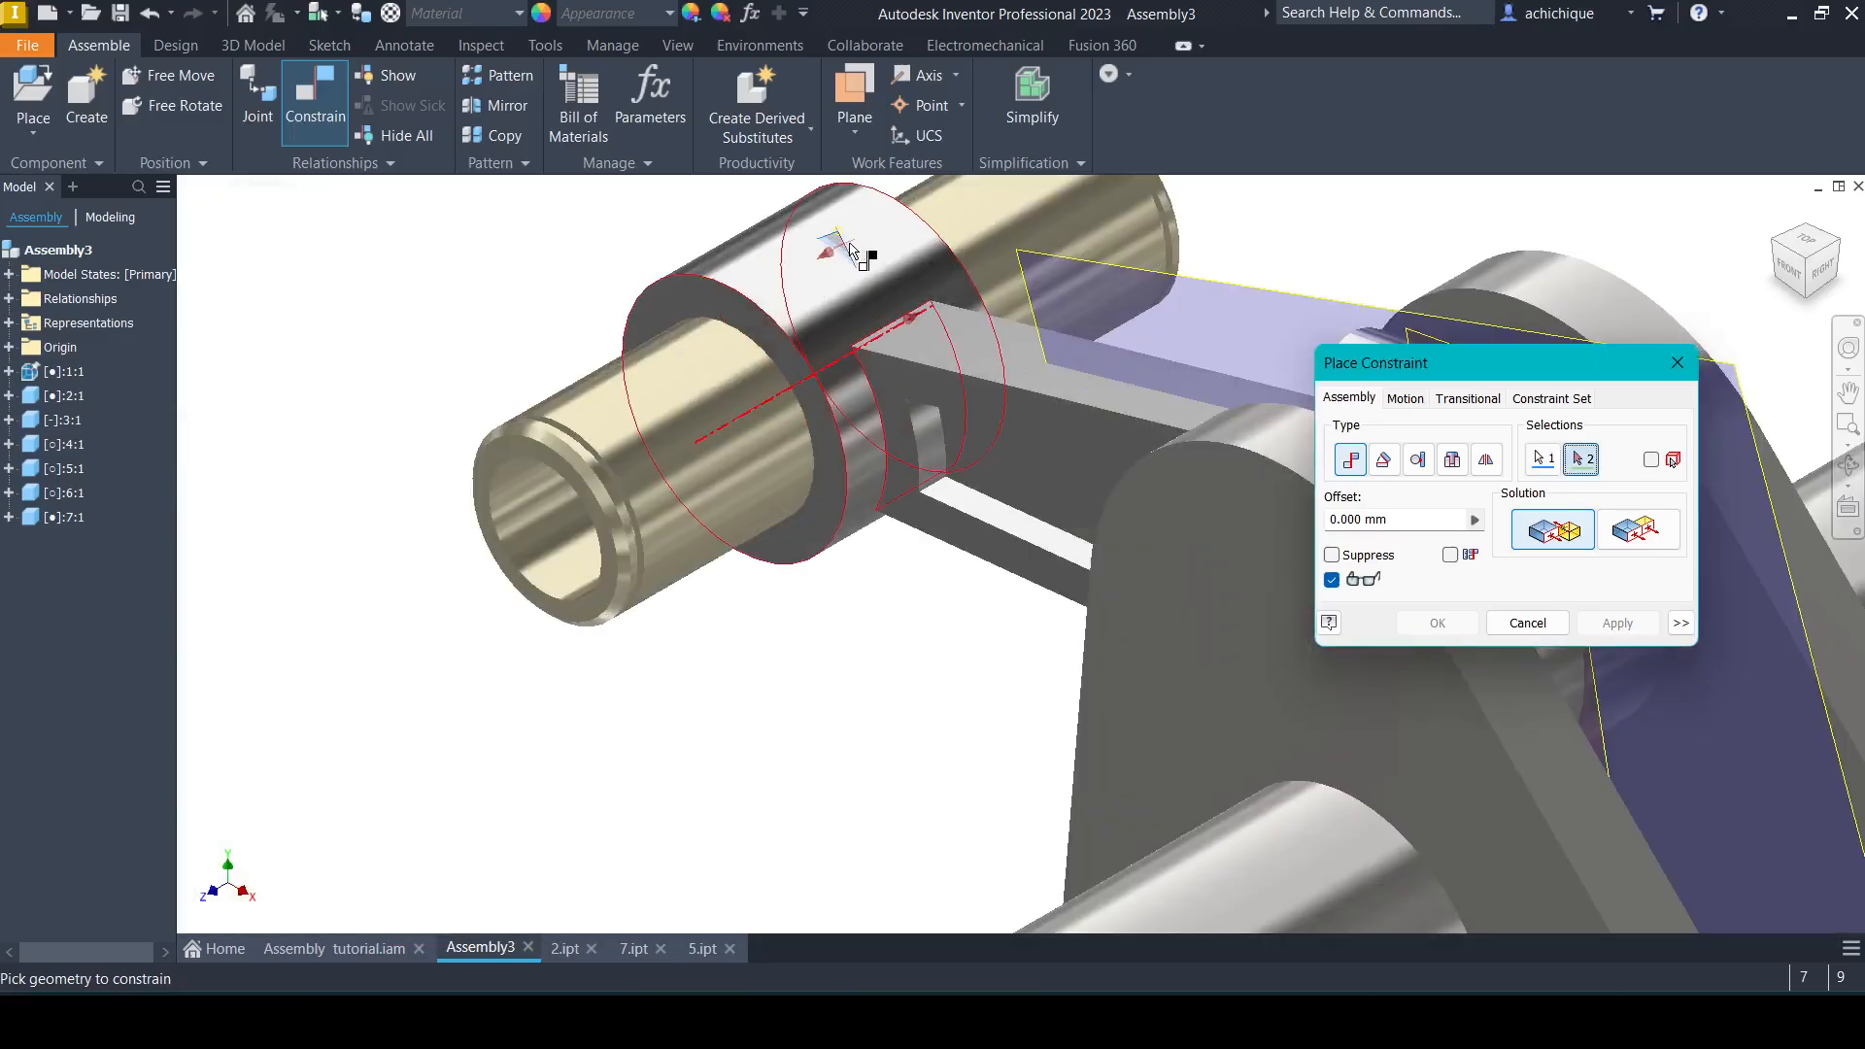
{"action": "left_click", "coordinate": [1115, 264]}
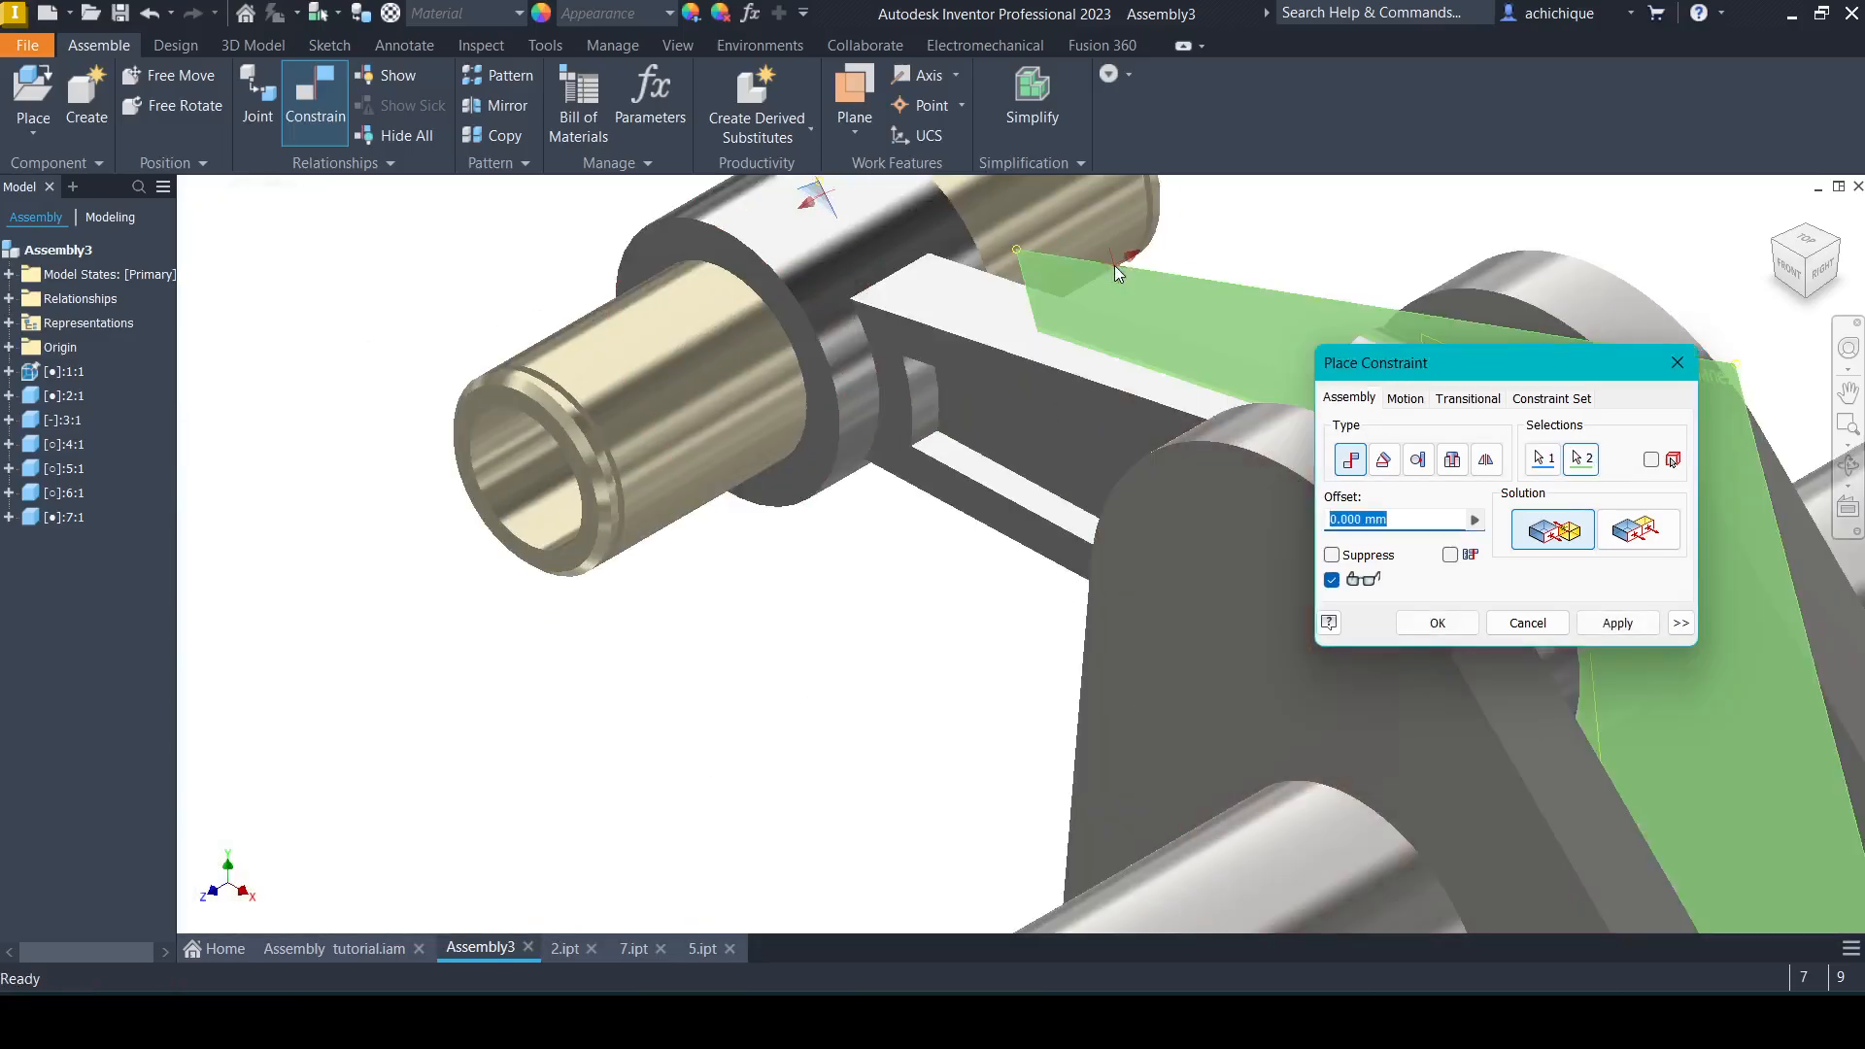
{"action": "left_click", "coordinate": [1617, 623]}
{"action": "left_click", "coordinate": [1673, 367]}
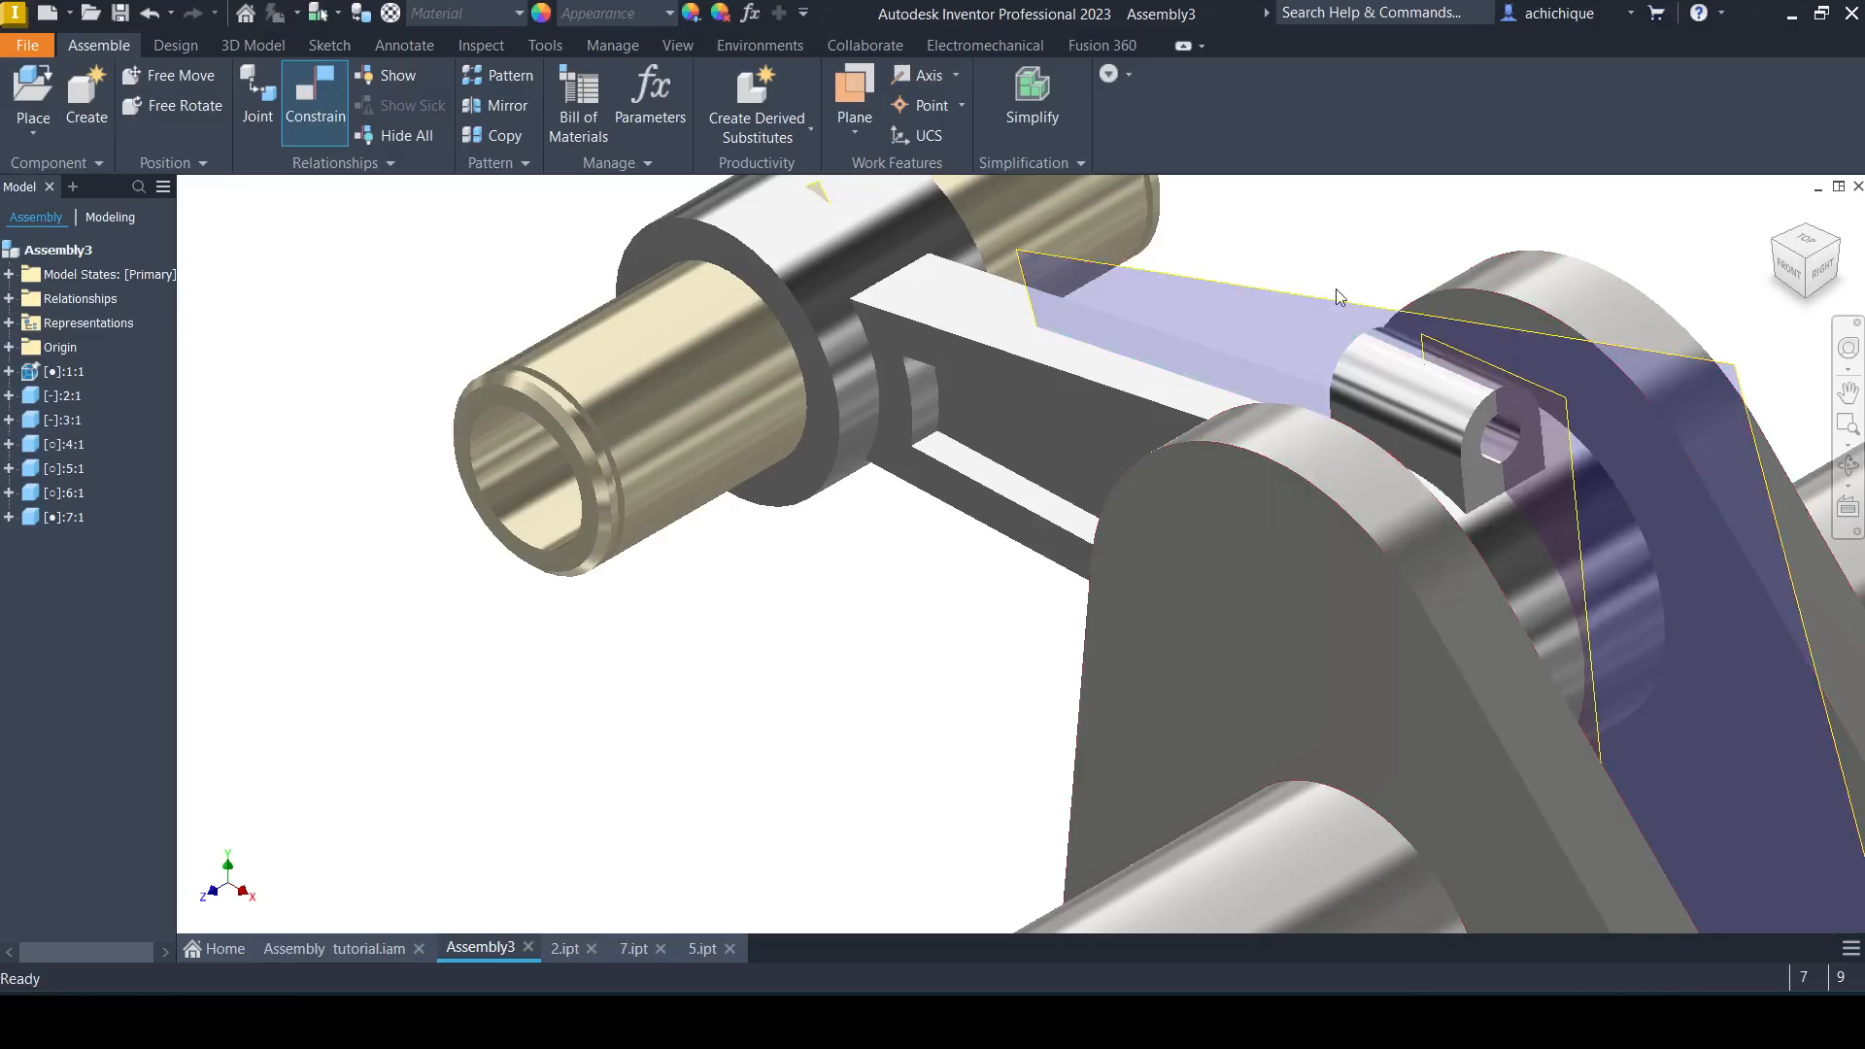
Bring the piston beside the connecting rod and mate its pin-hole axis with the wrist pin's axis at 0 mm offset.
{"action": "scroll", "coordinate": [1301, 309], "scroll_direction": "down", "scroll_amount": 4}
{"action": "scroll", "coordinate": [1252, 340], "scroll_direction": "up", "scroll_amount": 6}
{"action": "scroll", "coordinate": [766, 386], "scroll_direction": "up", "scroll_amount": 3}
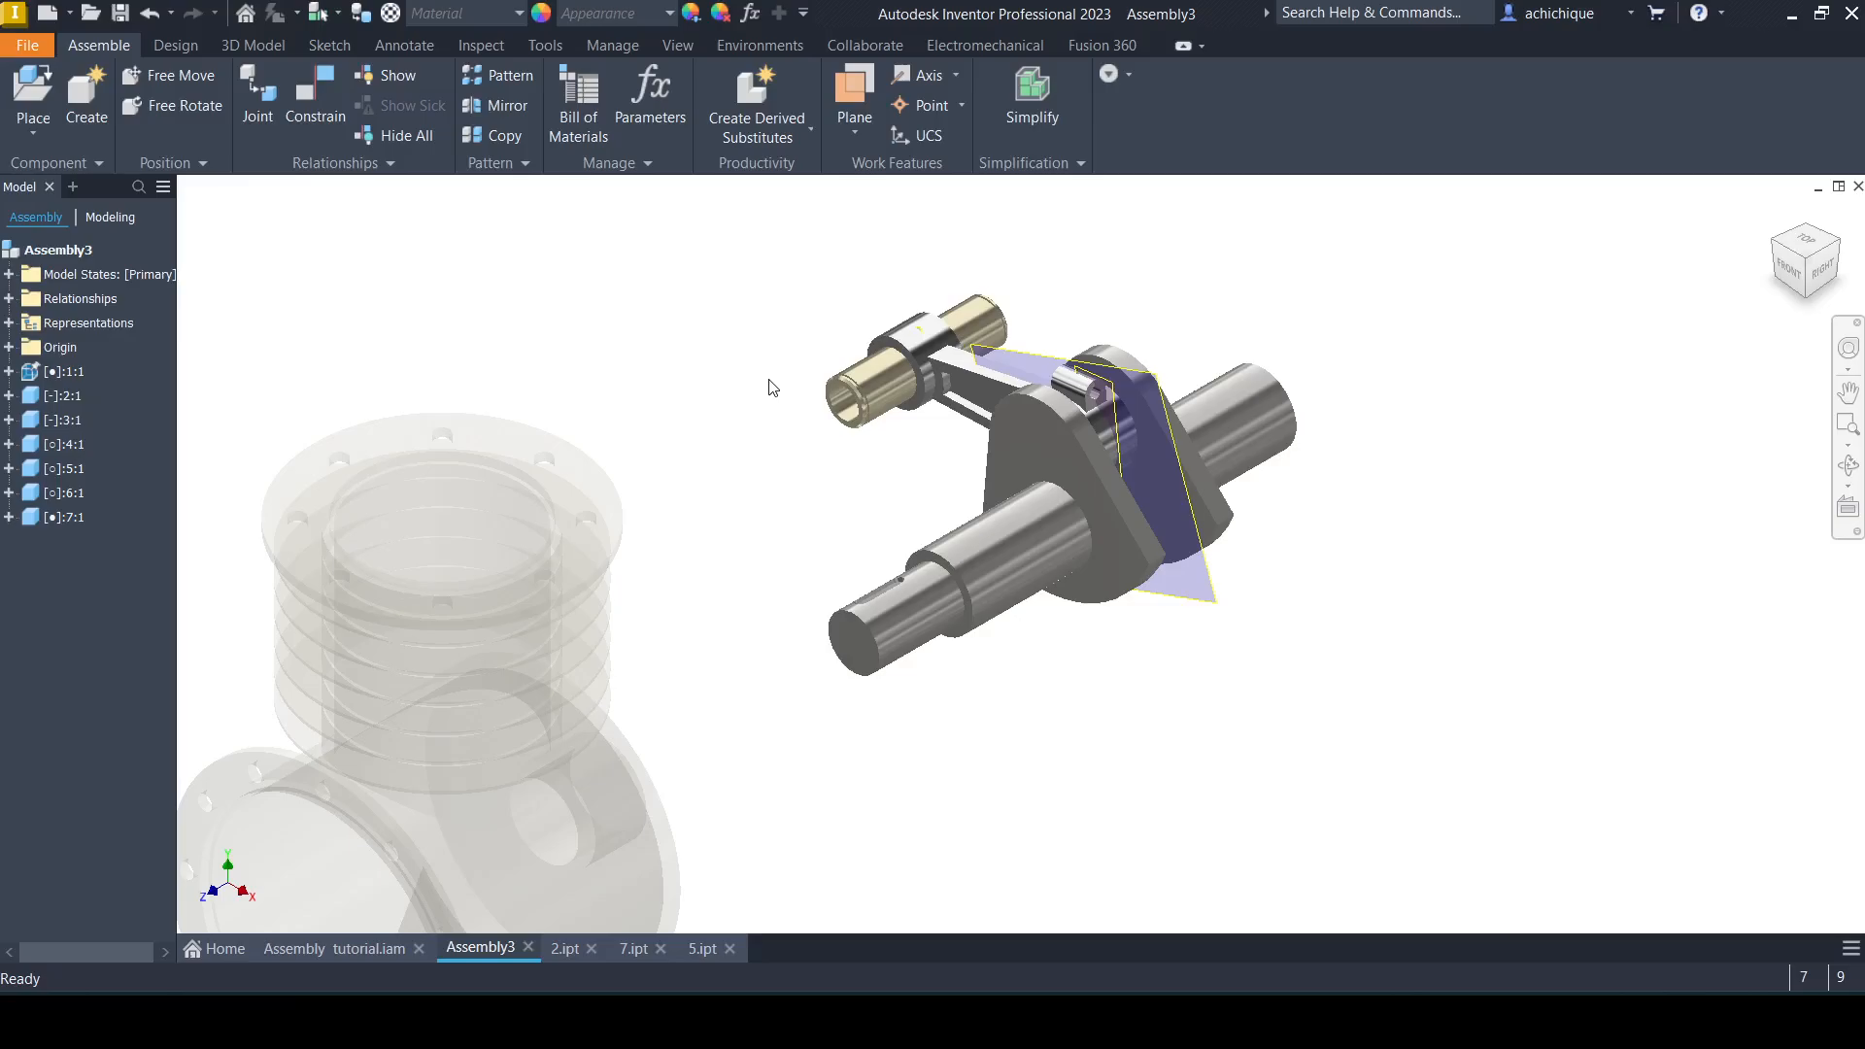
{"action": "scroll", "coordinate": [828, 483], "scroll_direction": "up", "scroll_amount": 3}
{"action": "left_click_drag", "start_coordinate": [320, 437], "coordinate": [859, 364]}
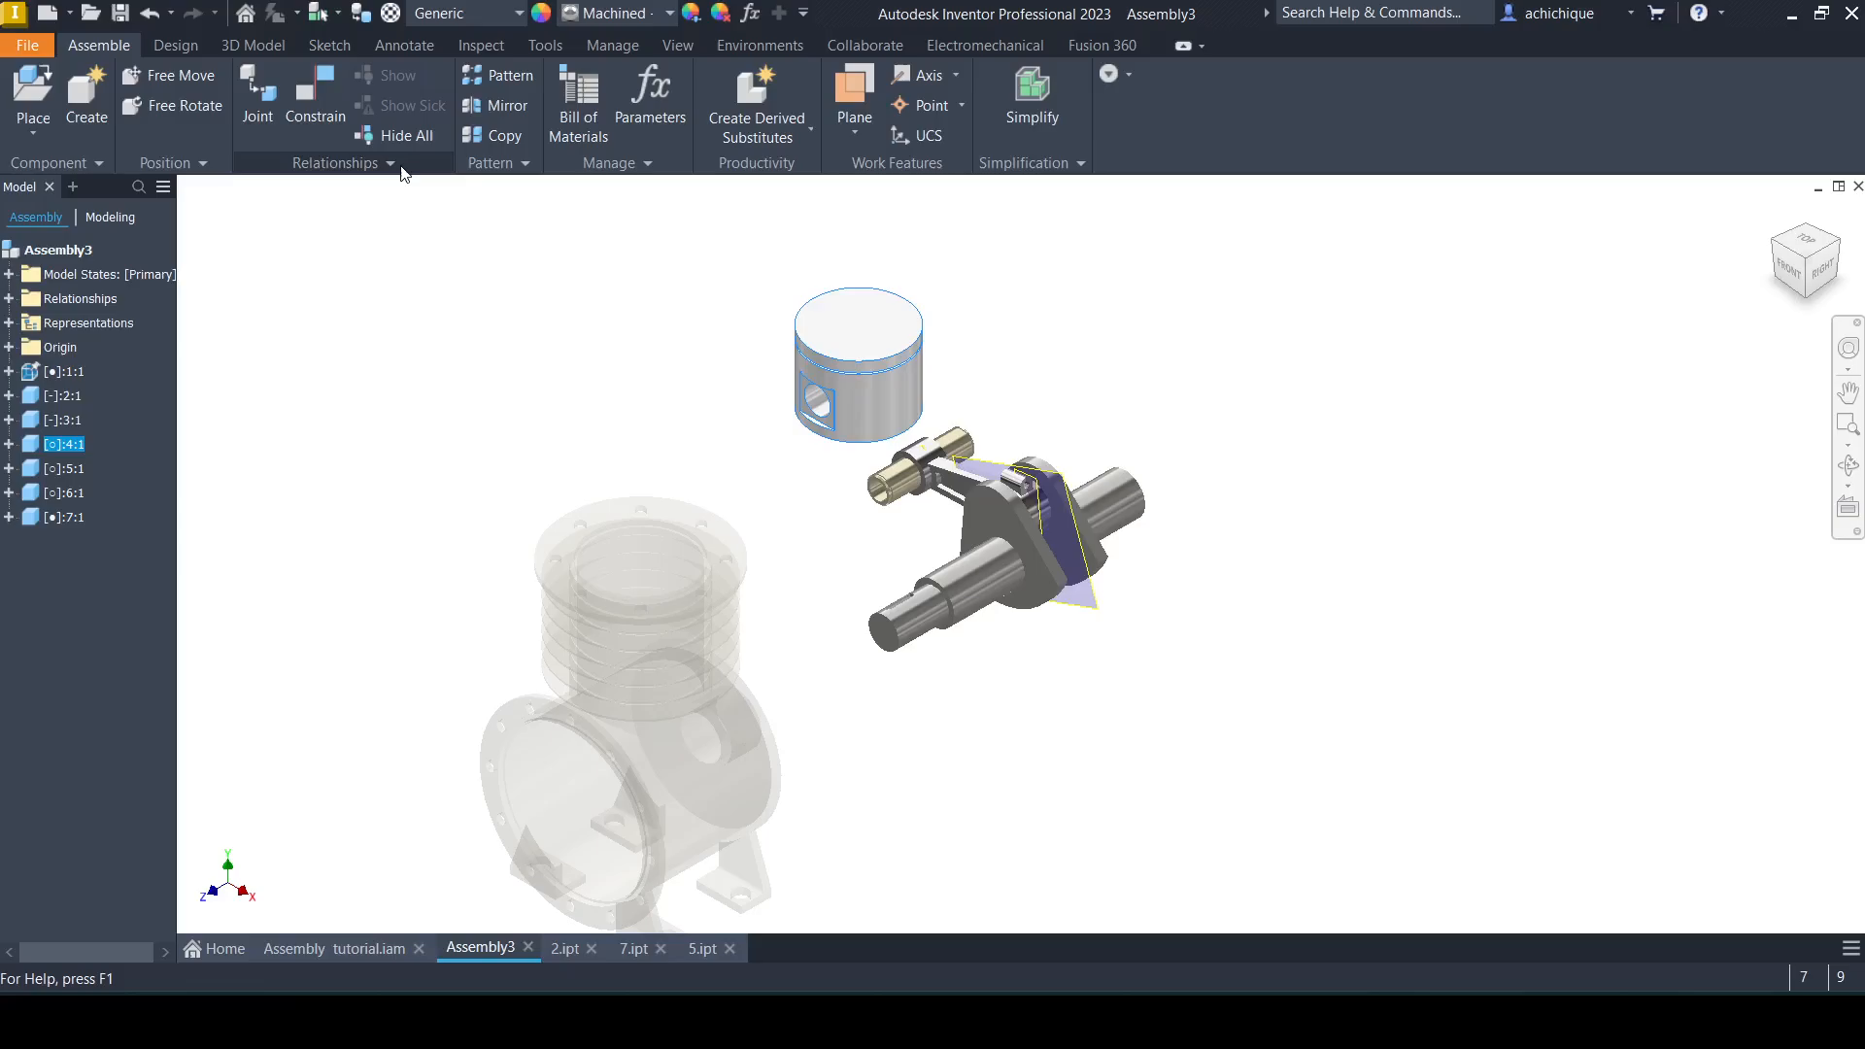
{"action": "left_click", "coordinate": [313, 112]}
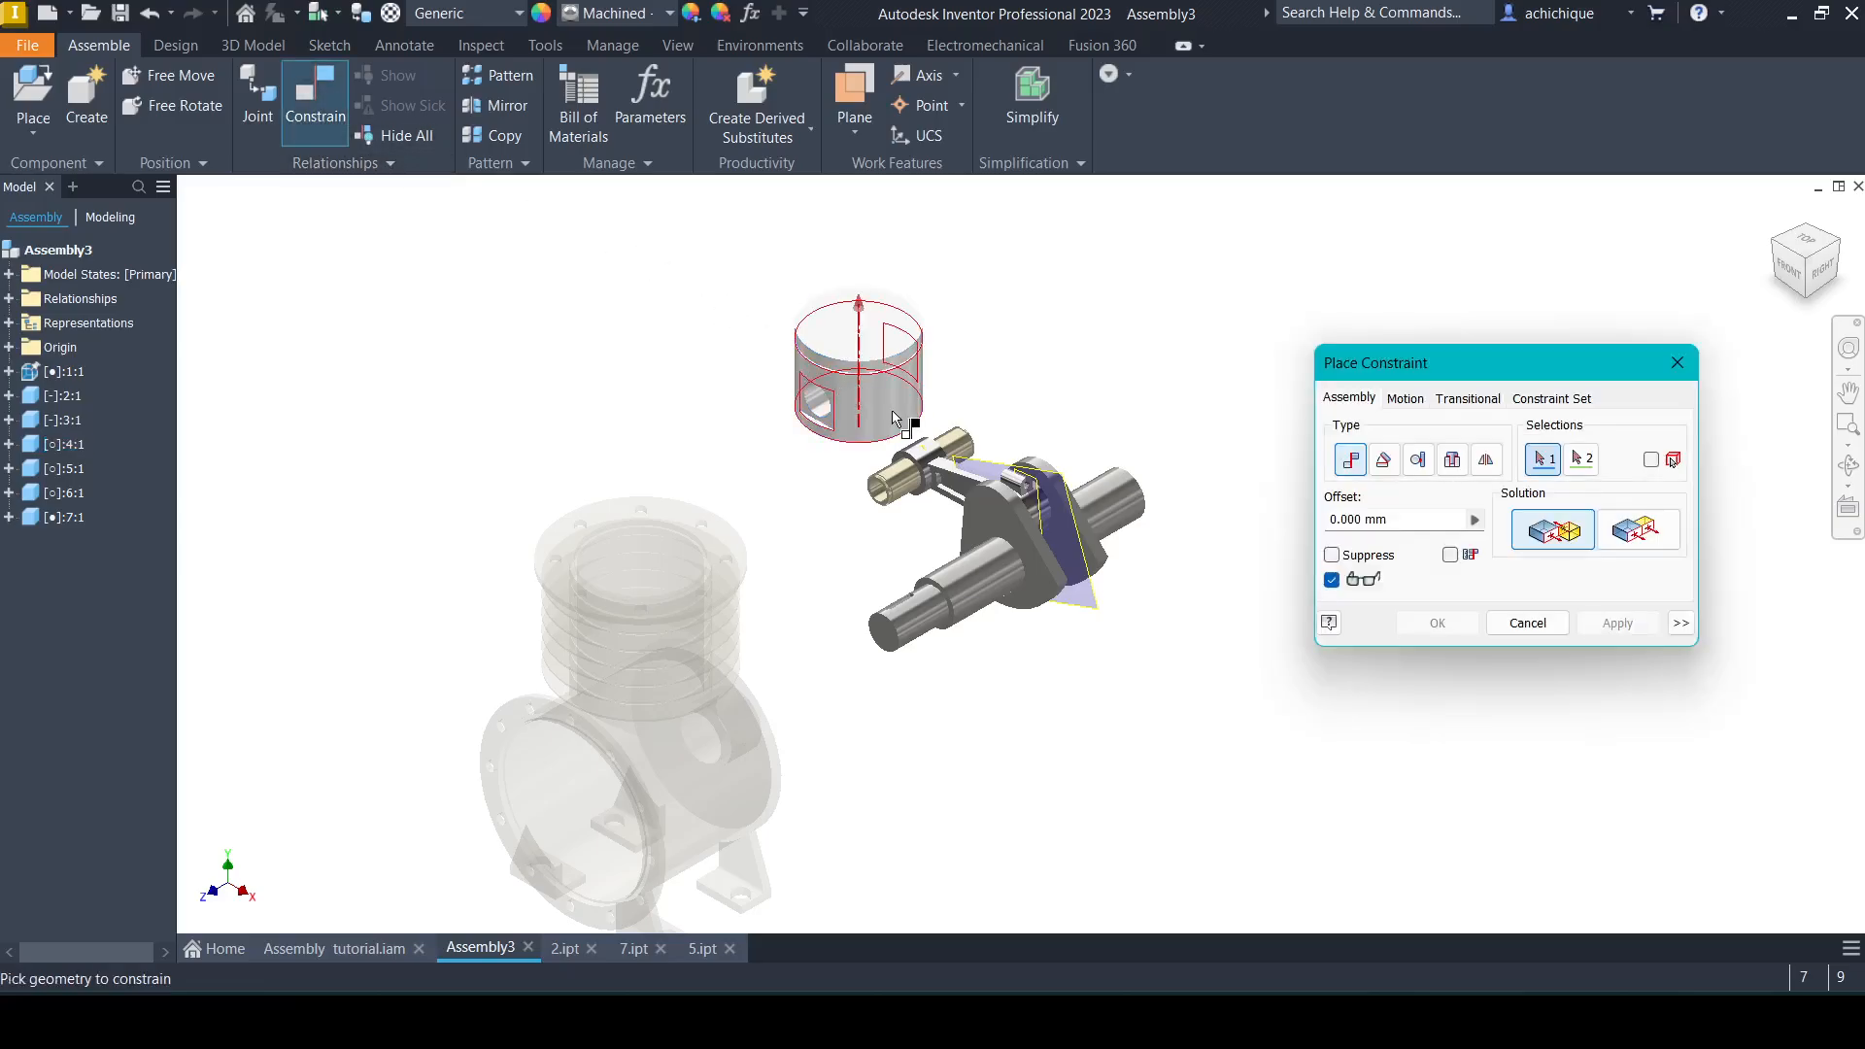
{"action": "scroll", "coordinate": [816, 408], "scroll_direction": "up", "scroll_amount": 5}
{"action": "scroll", "coordinate": [806, 582], "scroll_direction": "down", "scroll_amount": 3}
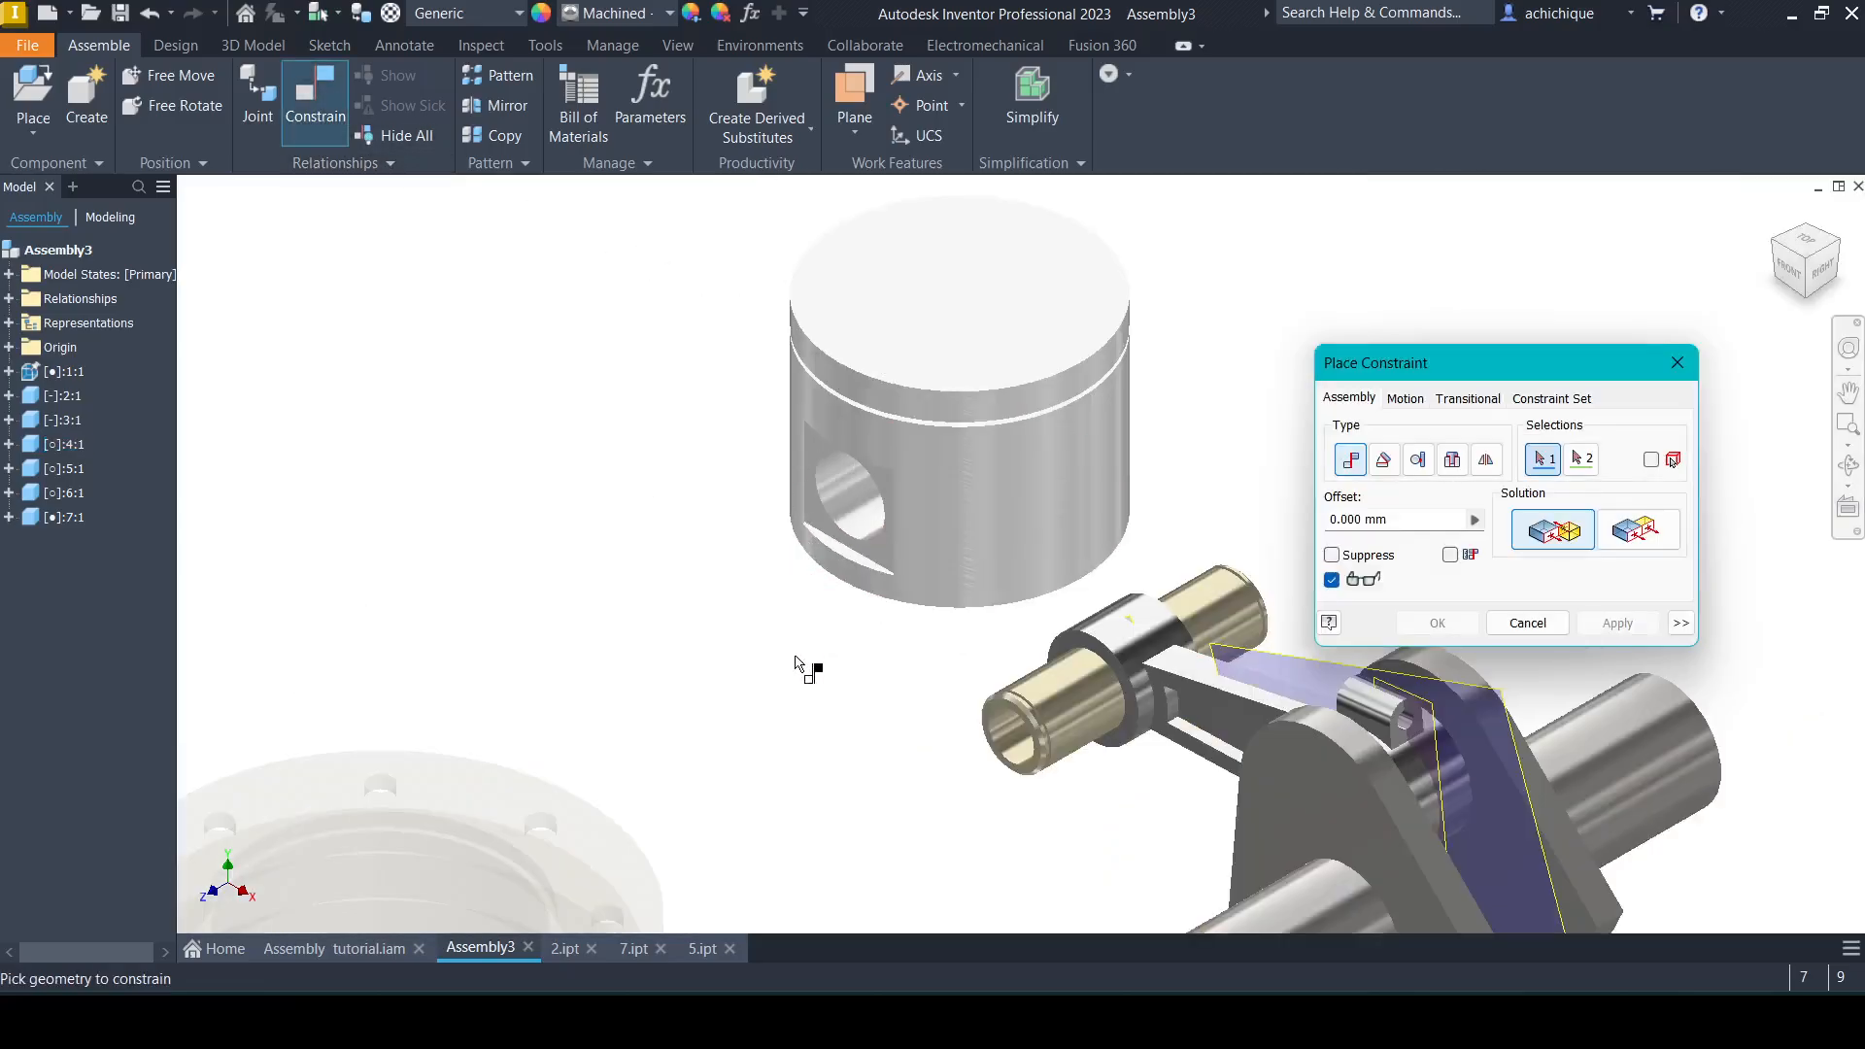
{"action": "left_click", "coordinate": [1013, 744]}
{"action": "left_click", "coordinate": [845, 510]}
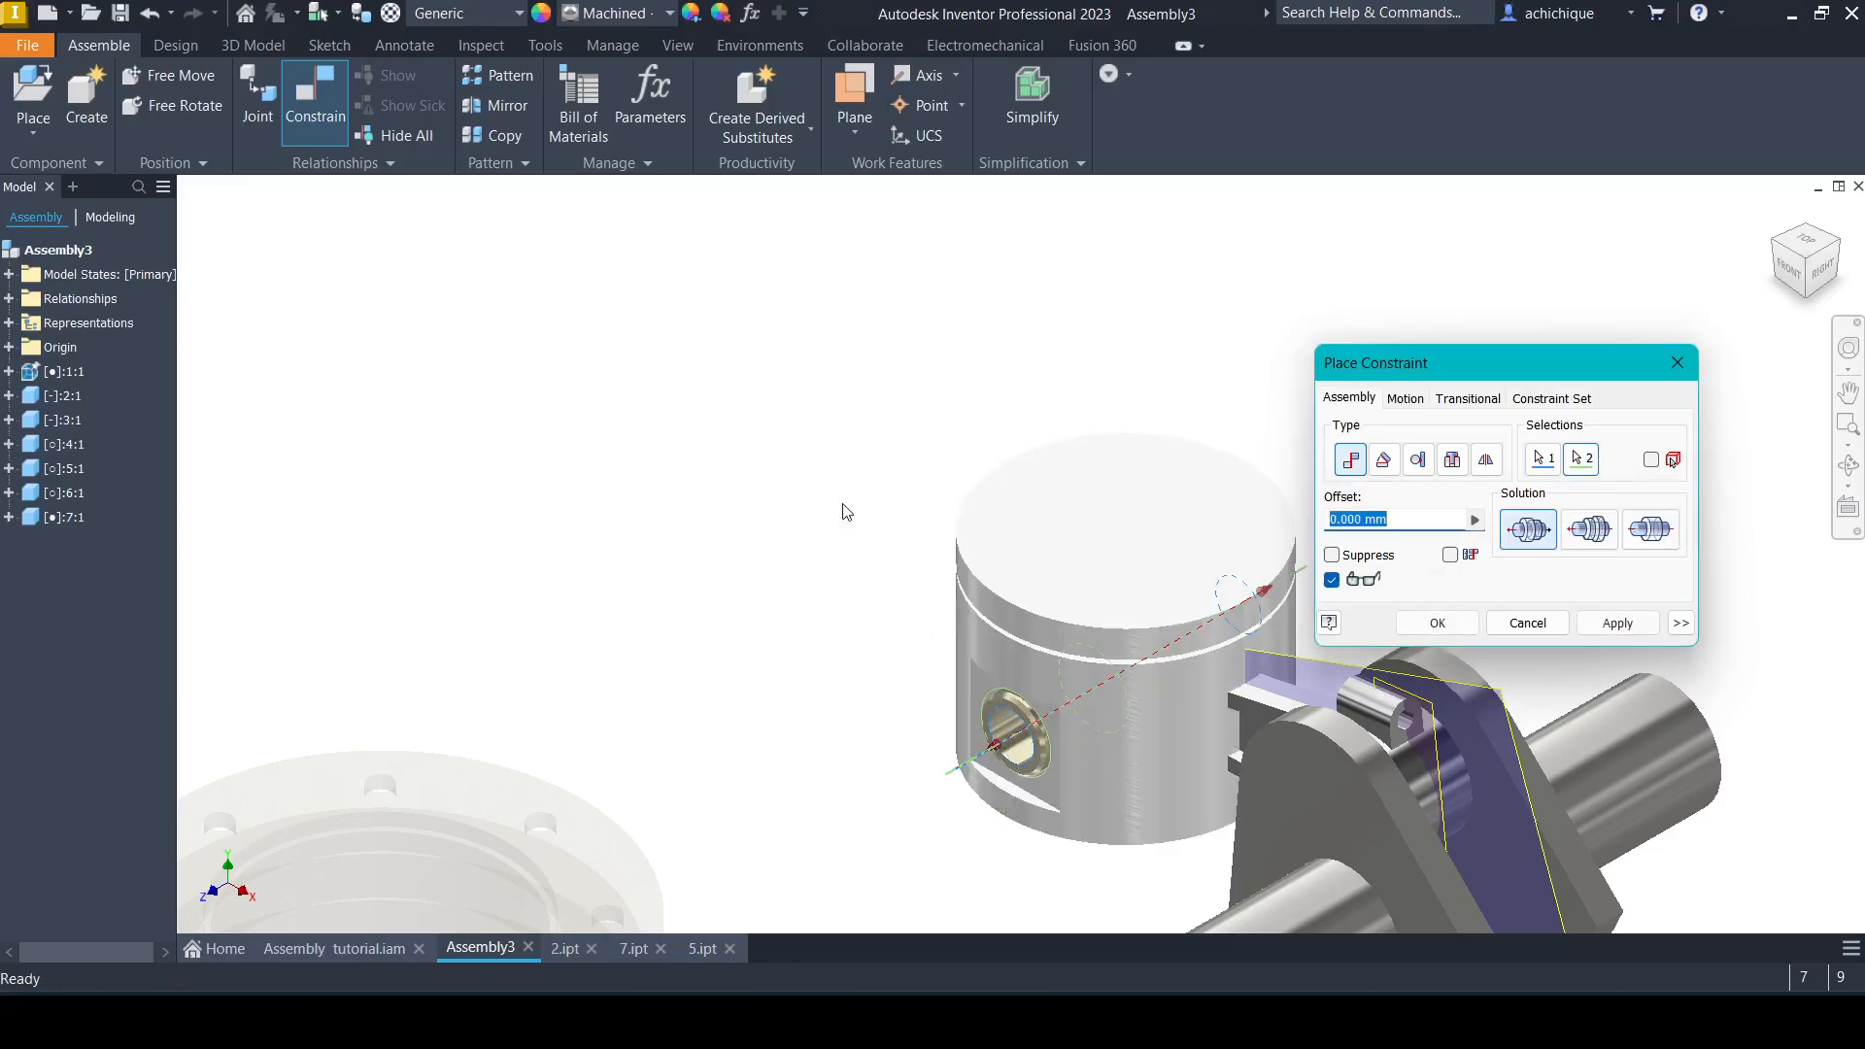
{"action": "left_click", "coordinate": [1618, 622]}
{"action": "left_click", "coordinate": [1511, 623]}
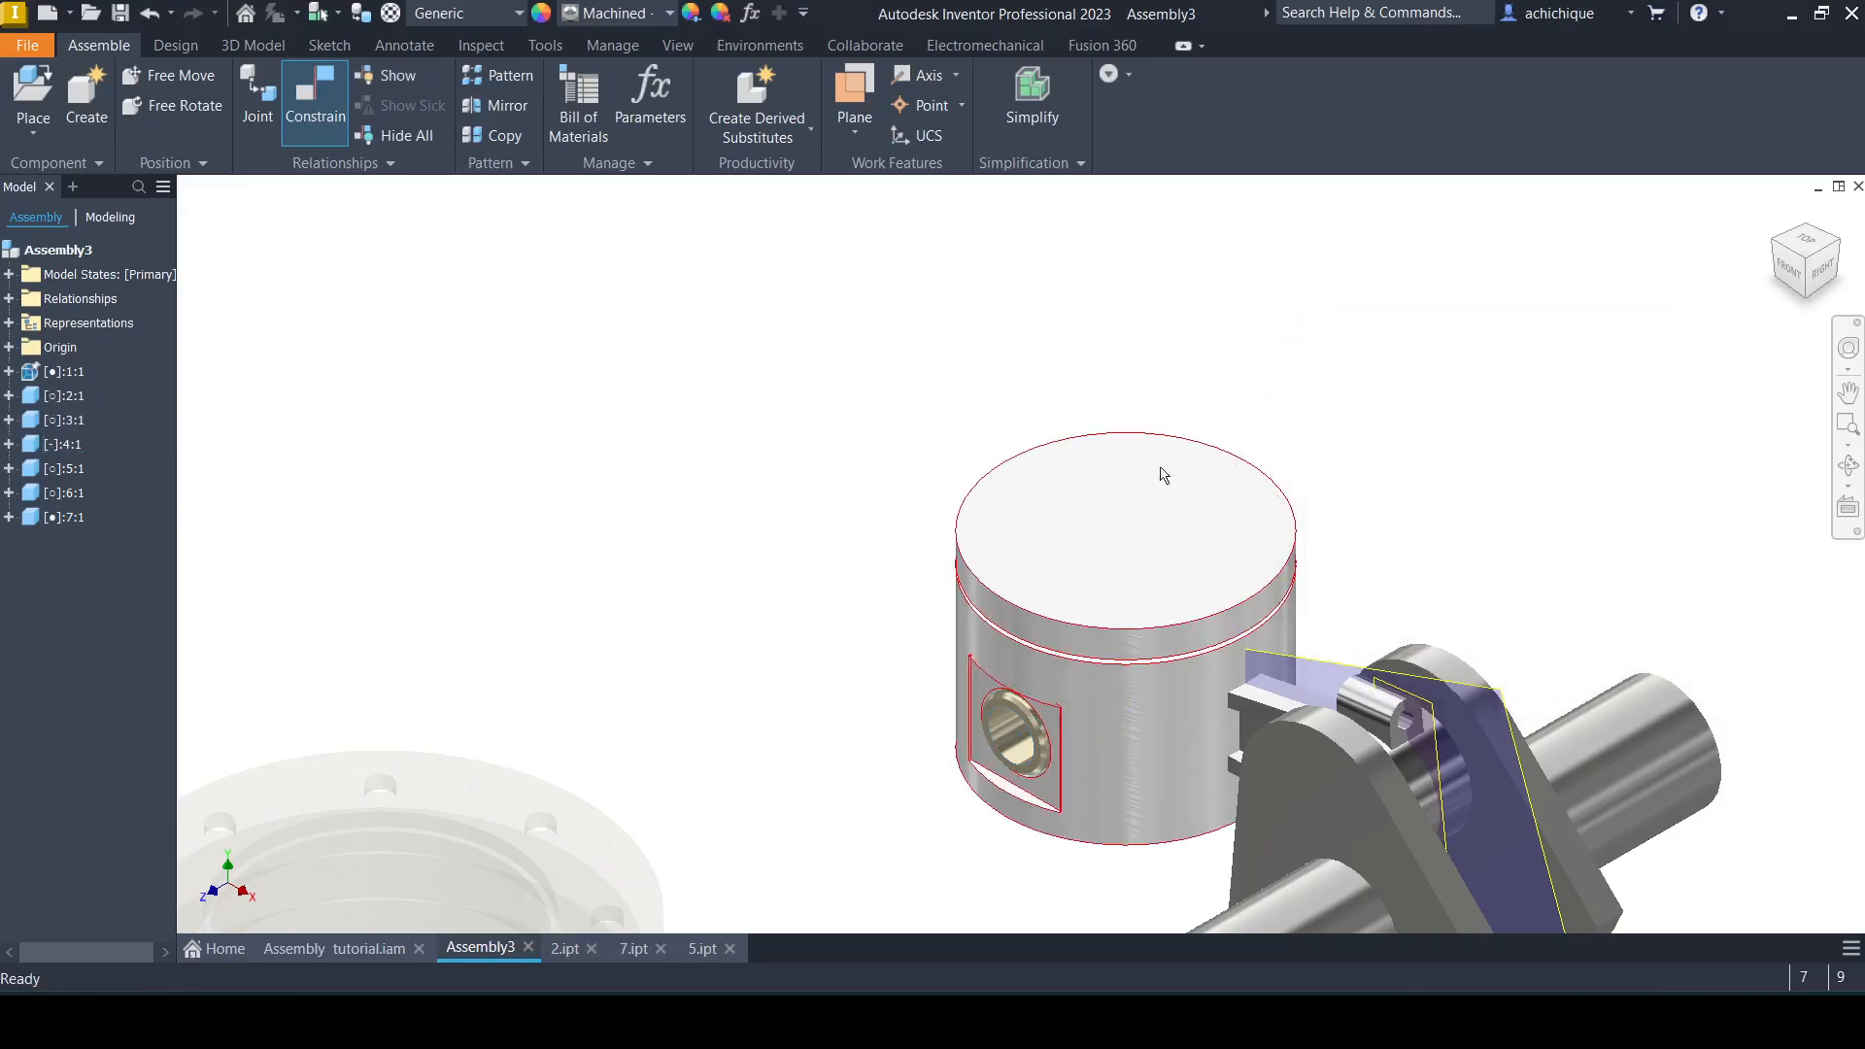
Swing the piston upward and shift it along the wrist pin so the pin and rod end are exposed.
{"action": "right_click", "coordinate": [1057, 465]}
{"action": "left_click", "coordinate": [687, 477]}
{"action": "left_click_drag", "start_coordinate": [1019, 563], "coordinate": [1069, 237]}
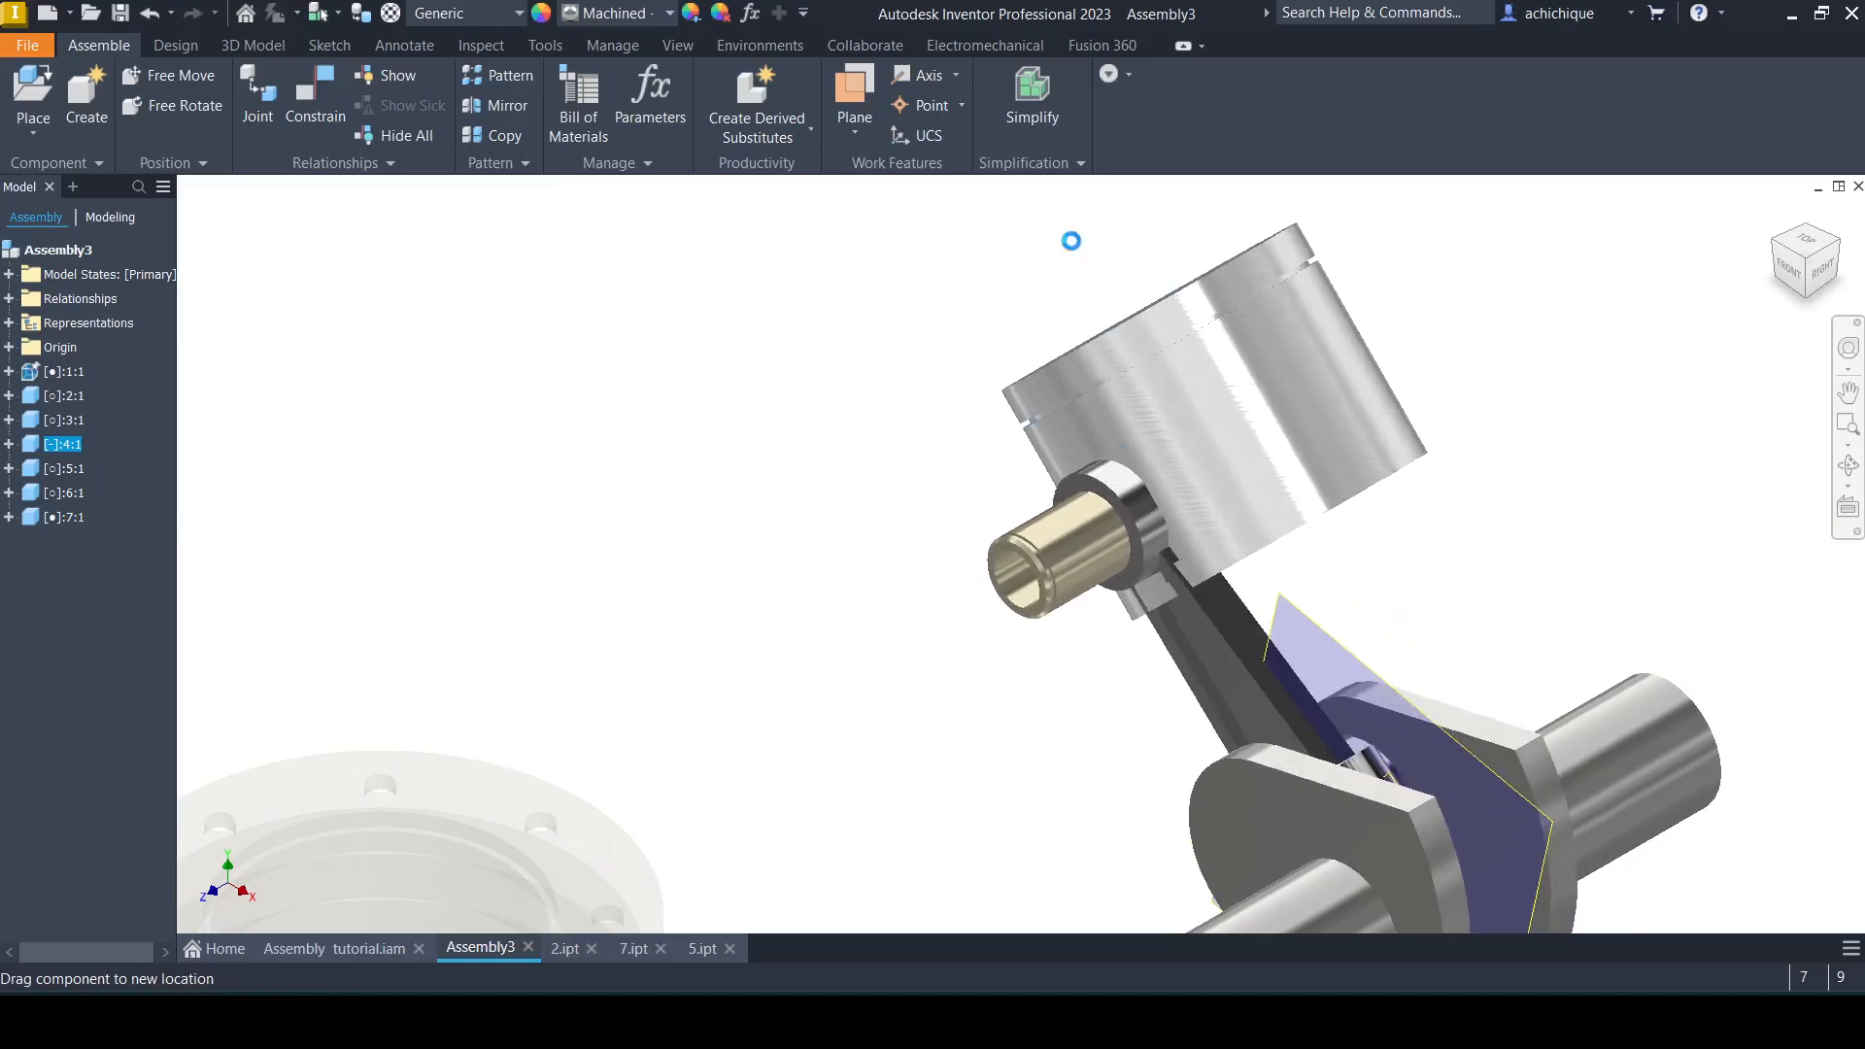
Open the piston part and make its origin YZ Plane and XY Plane visible.
{"action": "right_click", "coordinate": [1178, 361]}
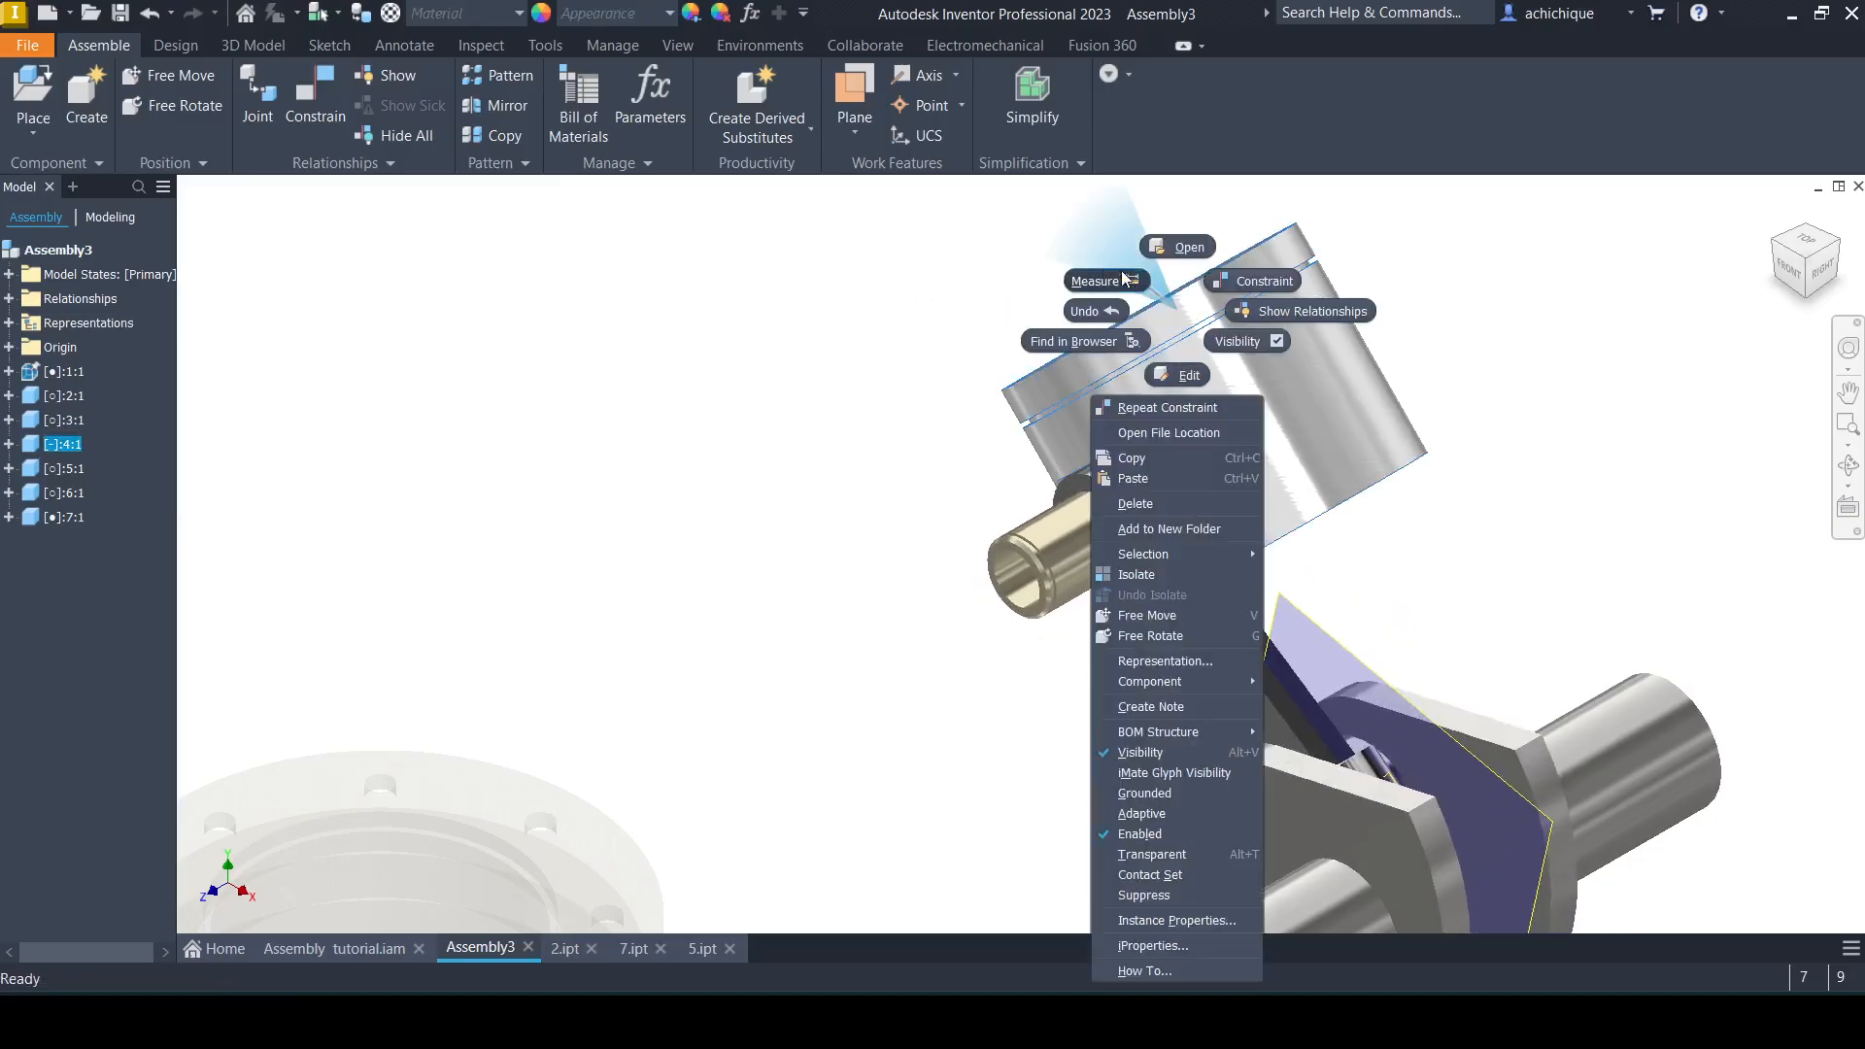
{"action": "left_click", "coordinate": [824, 314]}
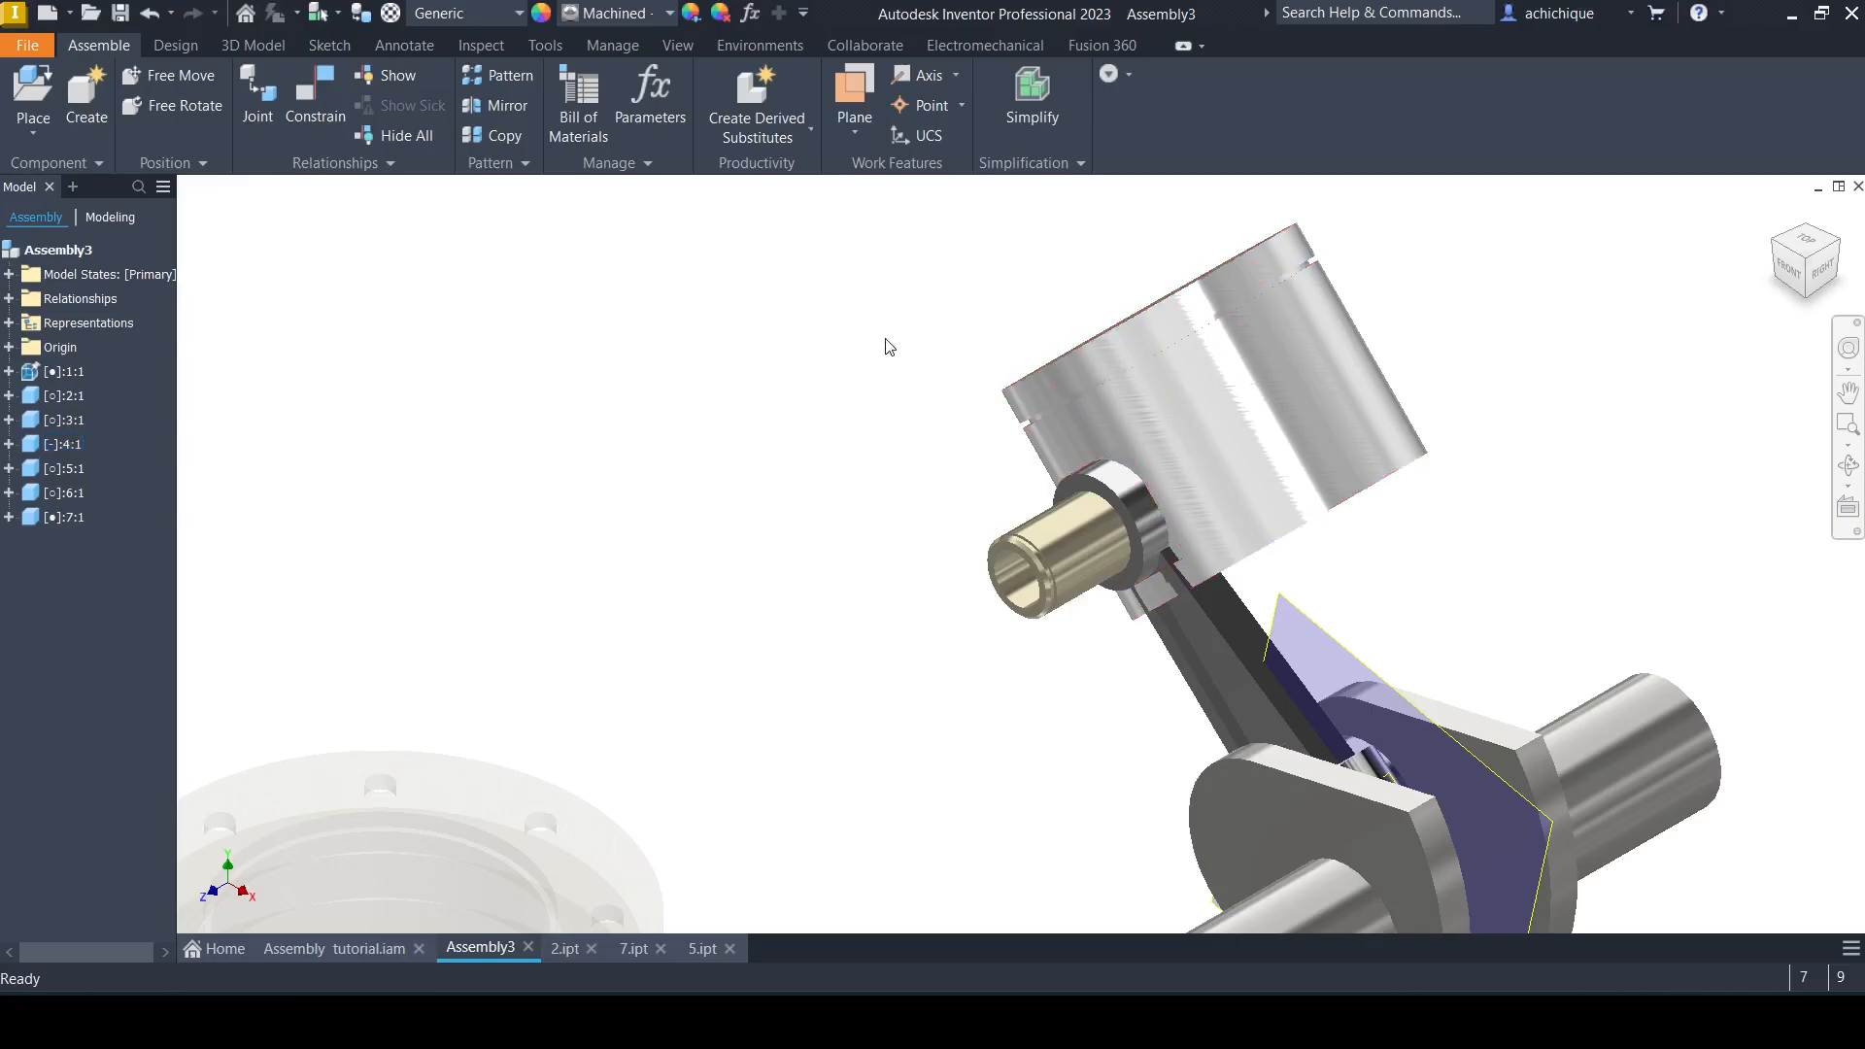
{"action": "right_click", "coordinate": [1183, 381]}
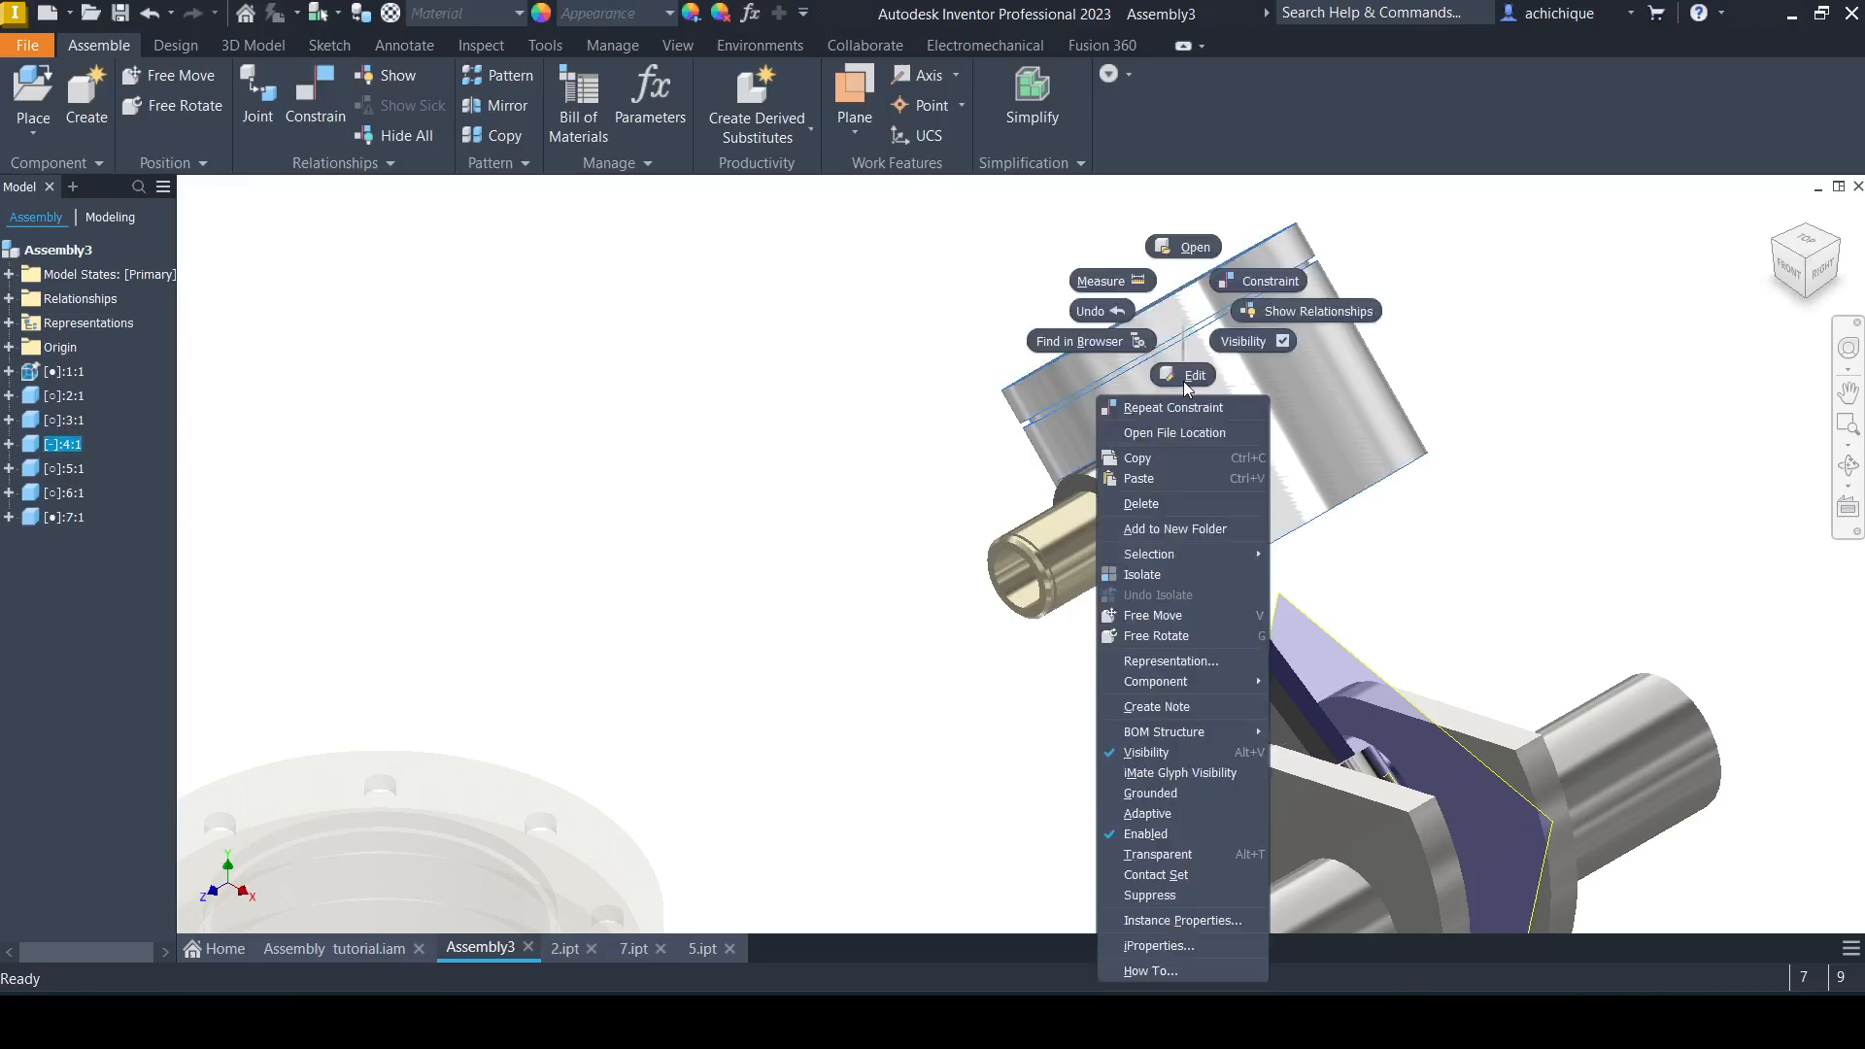
{"action": "left_click", "coordinate": [1183, 247]}
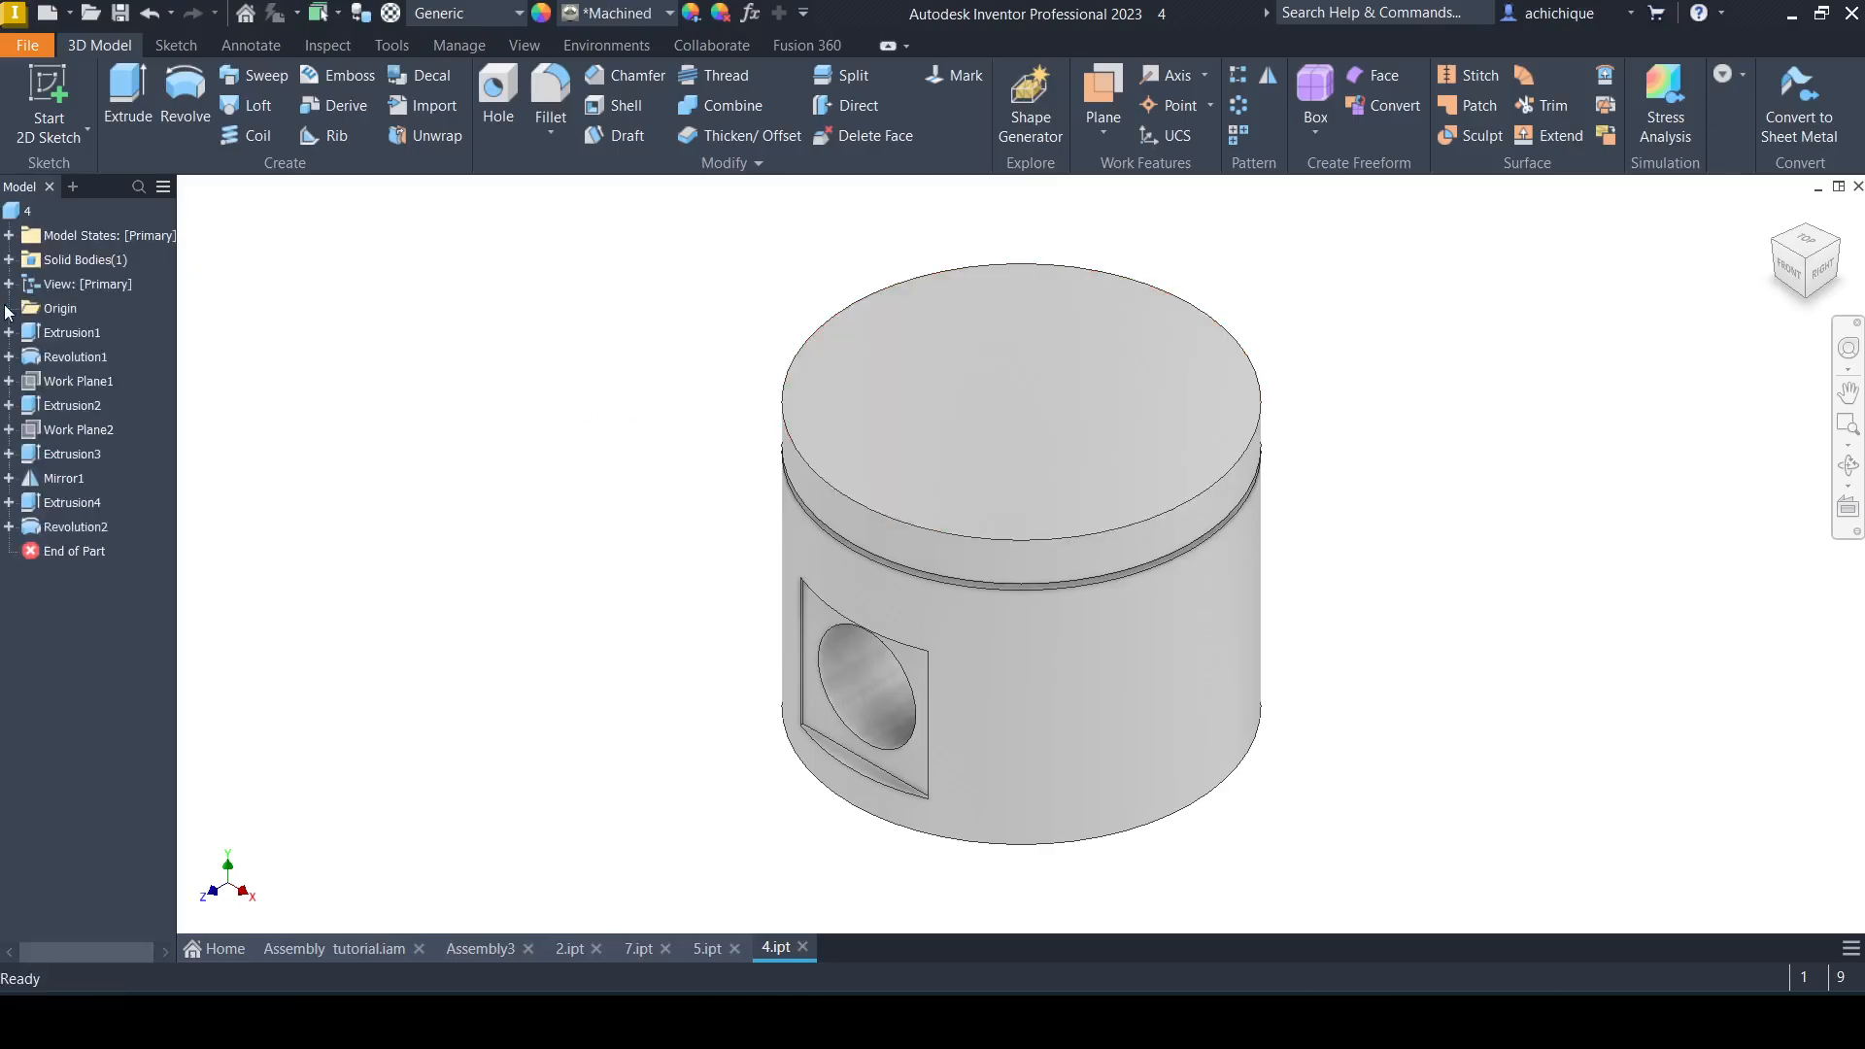
{"action": "left_click", "coordinate": [7, 310]}
{"action": "left_click", "coordinate": [66, 336]}
{"action": "right_click", "coordinate": [66, 335]}
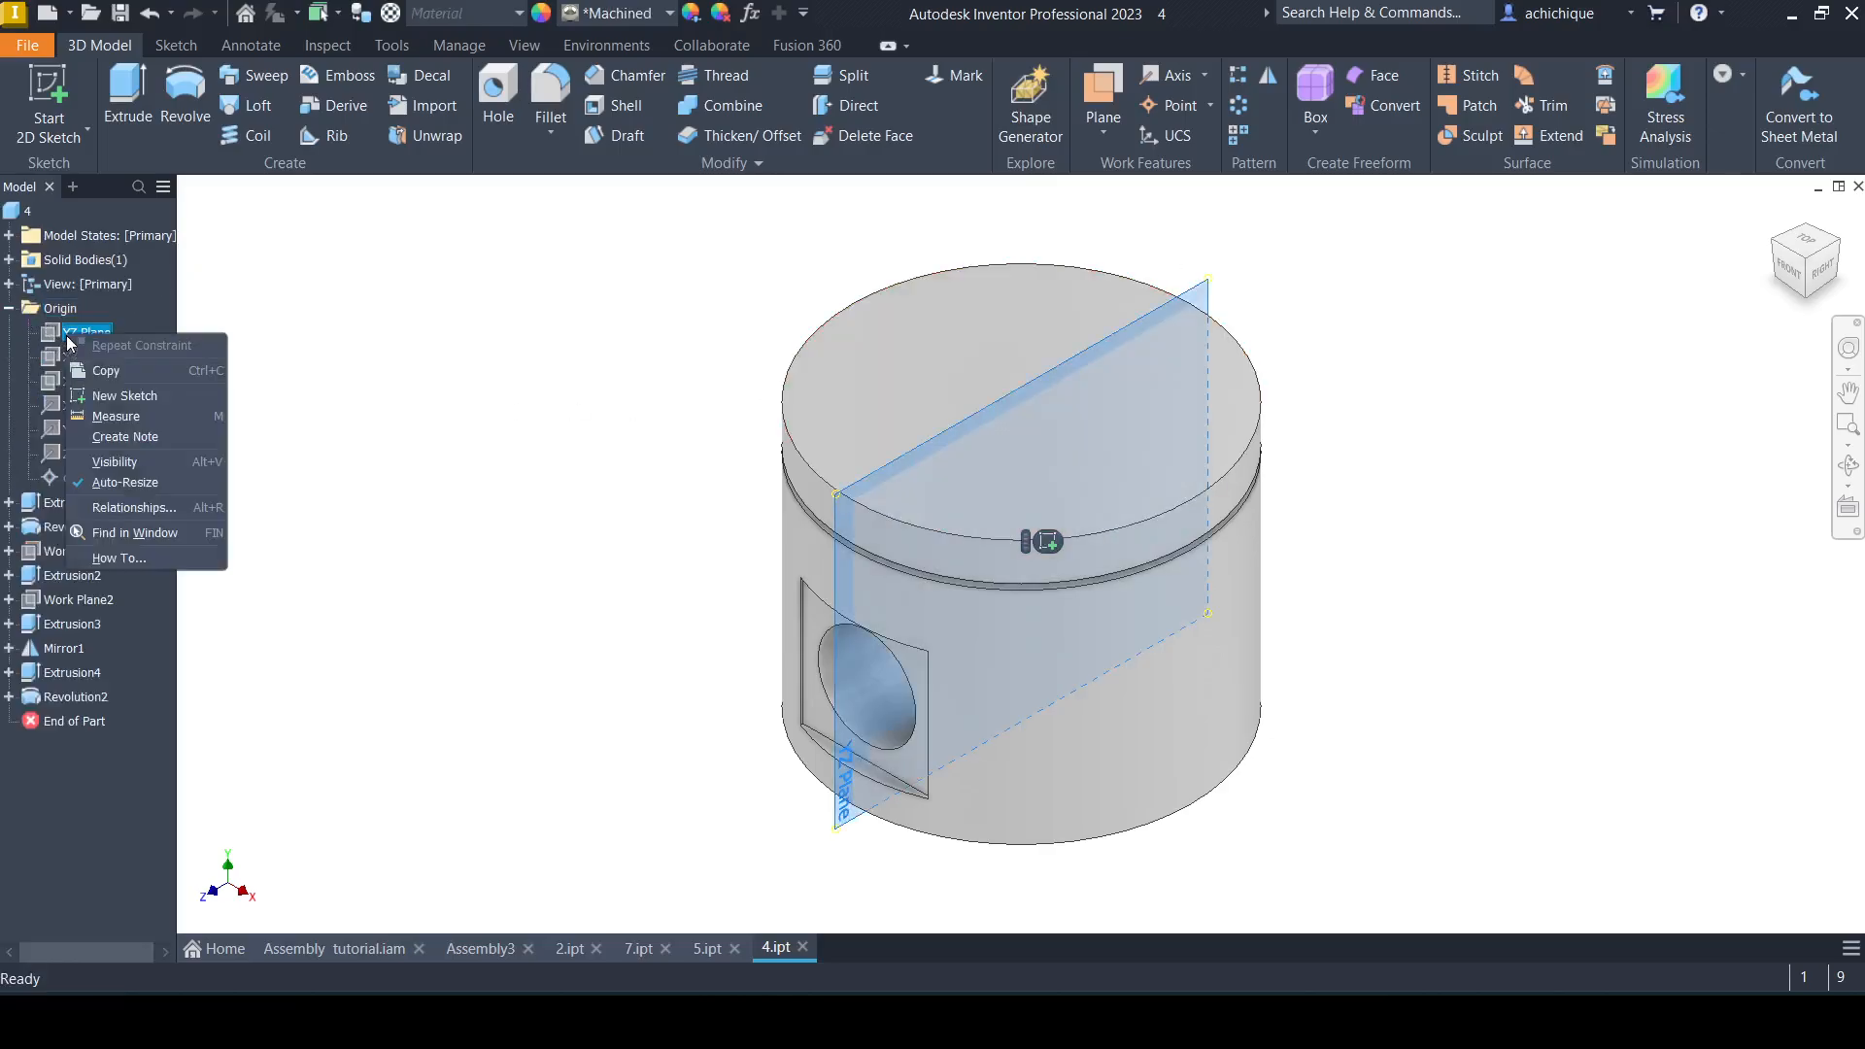
{"action": "left_click", "coordinate": [126, 463]}
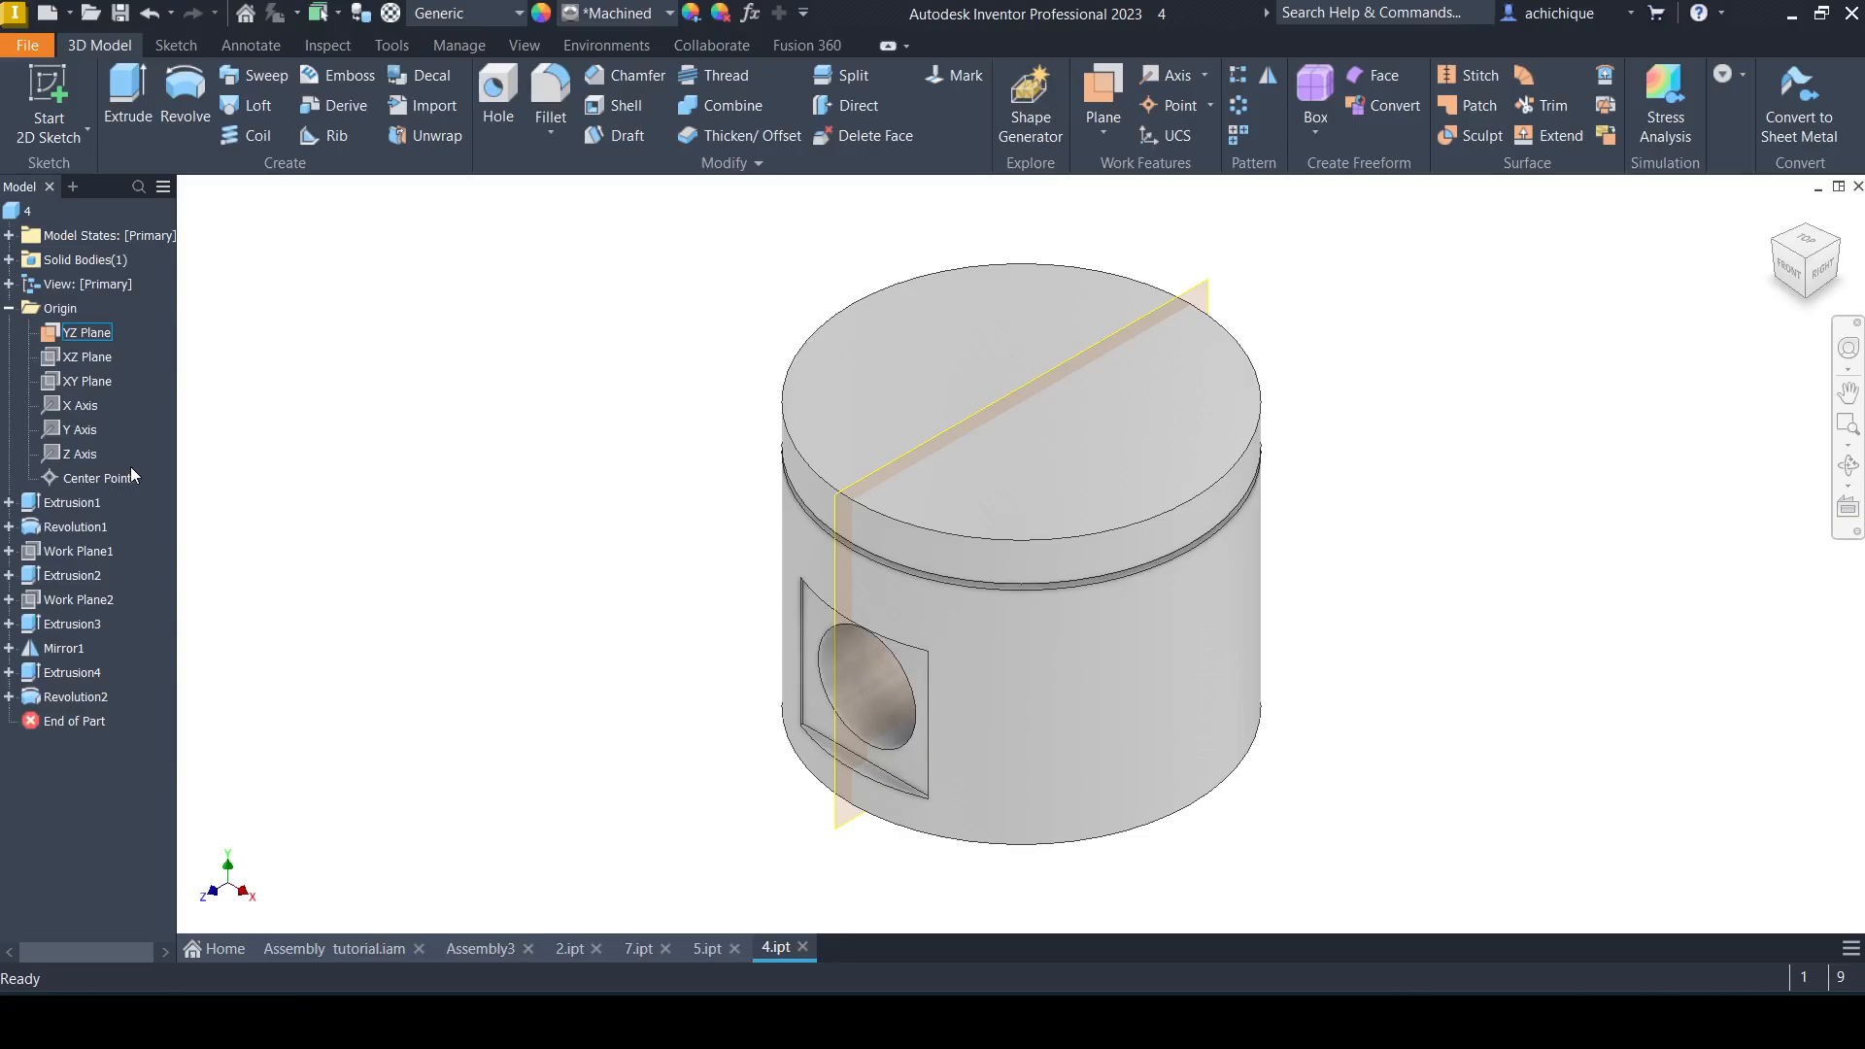
{"action": "right_click", "coordinate": [96, 382]}
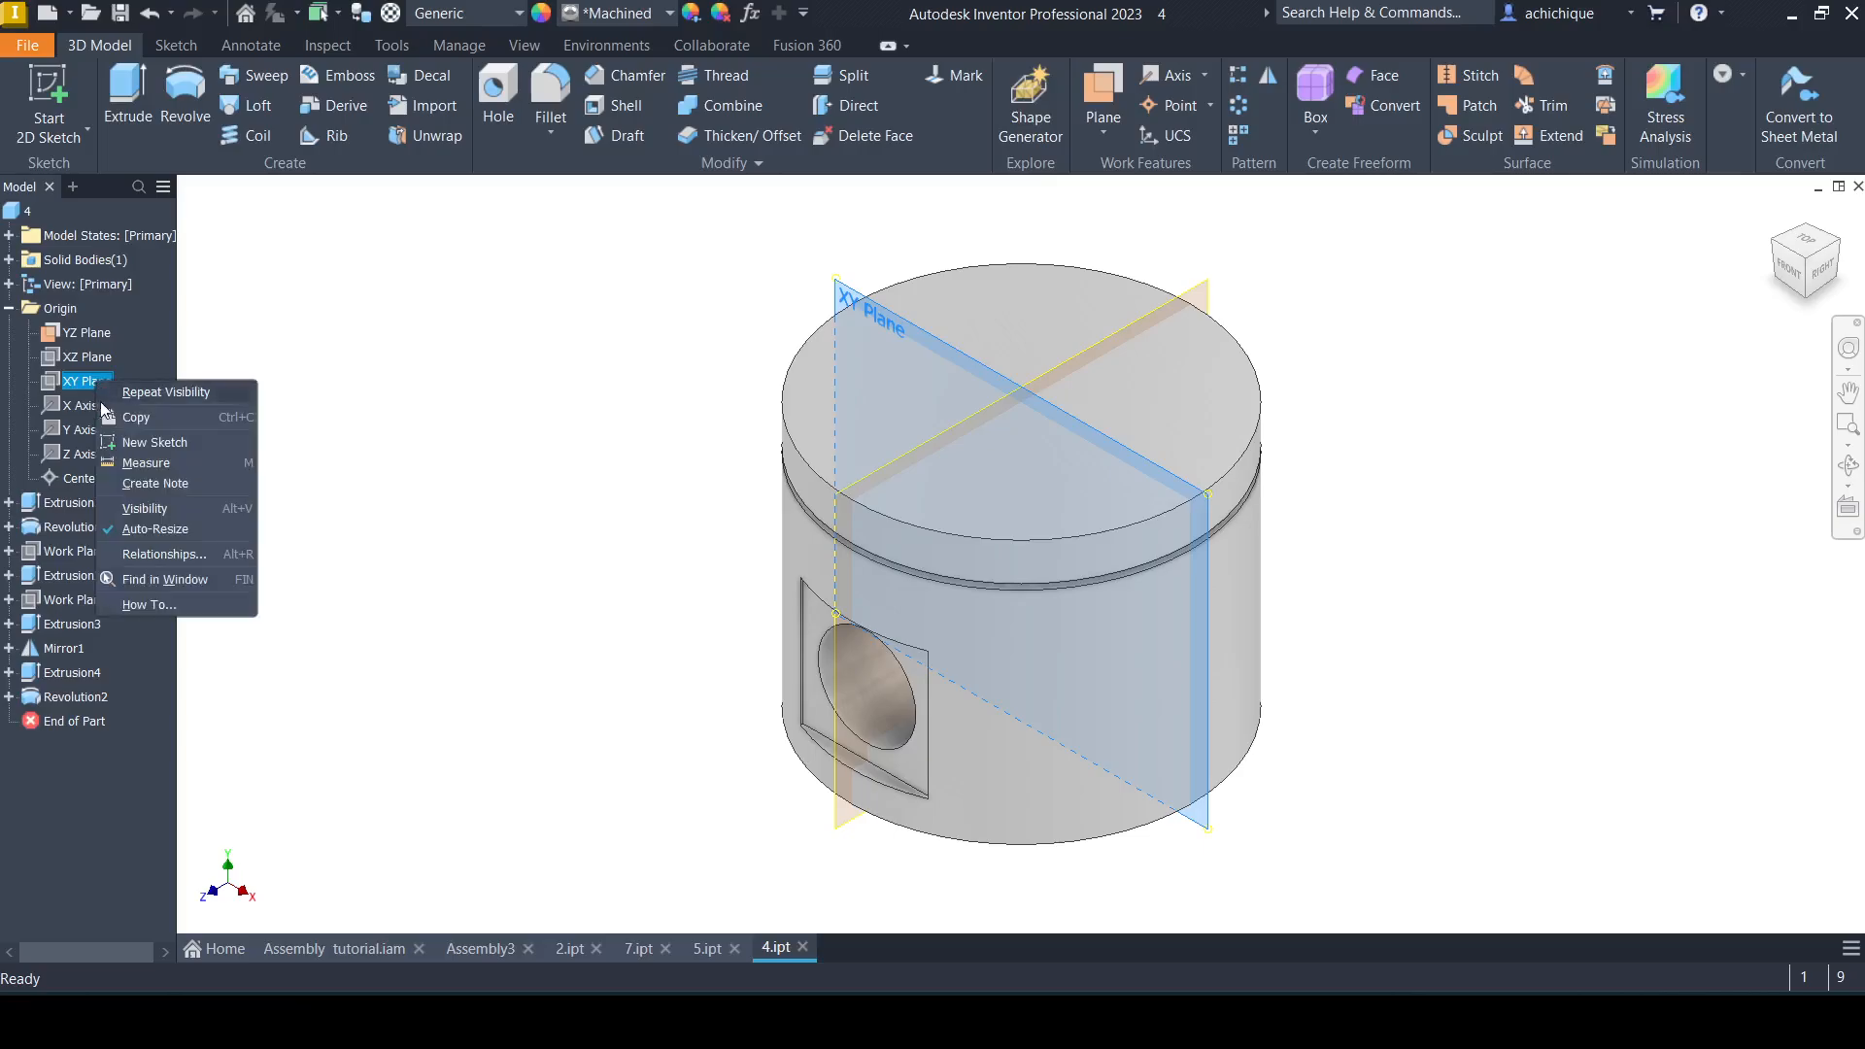
{"action": "left_click", "coordinate": [136, 509]}
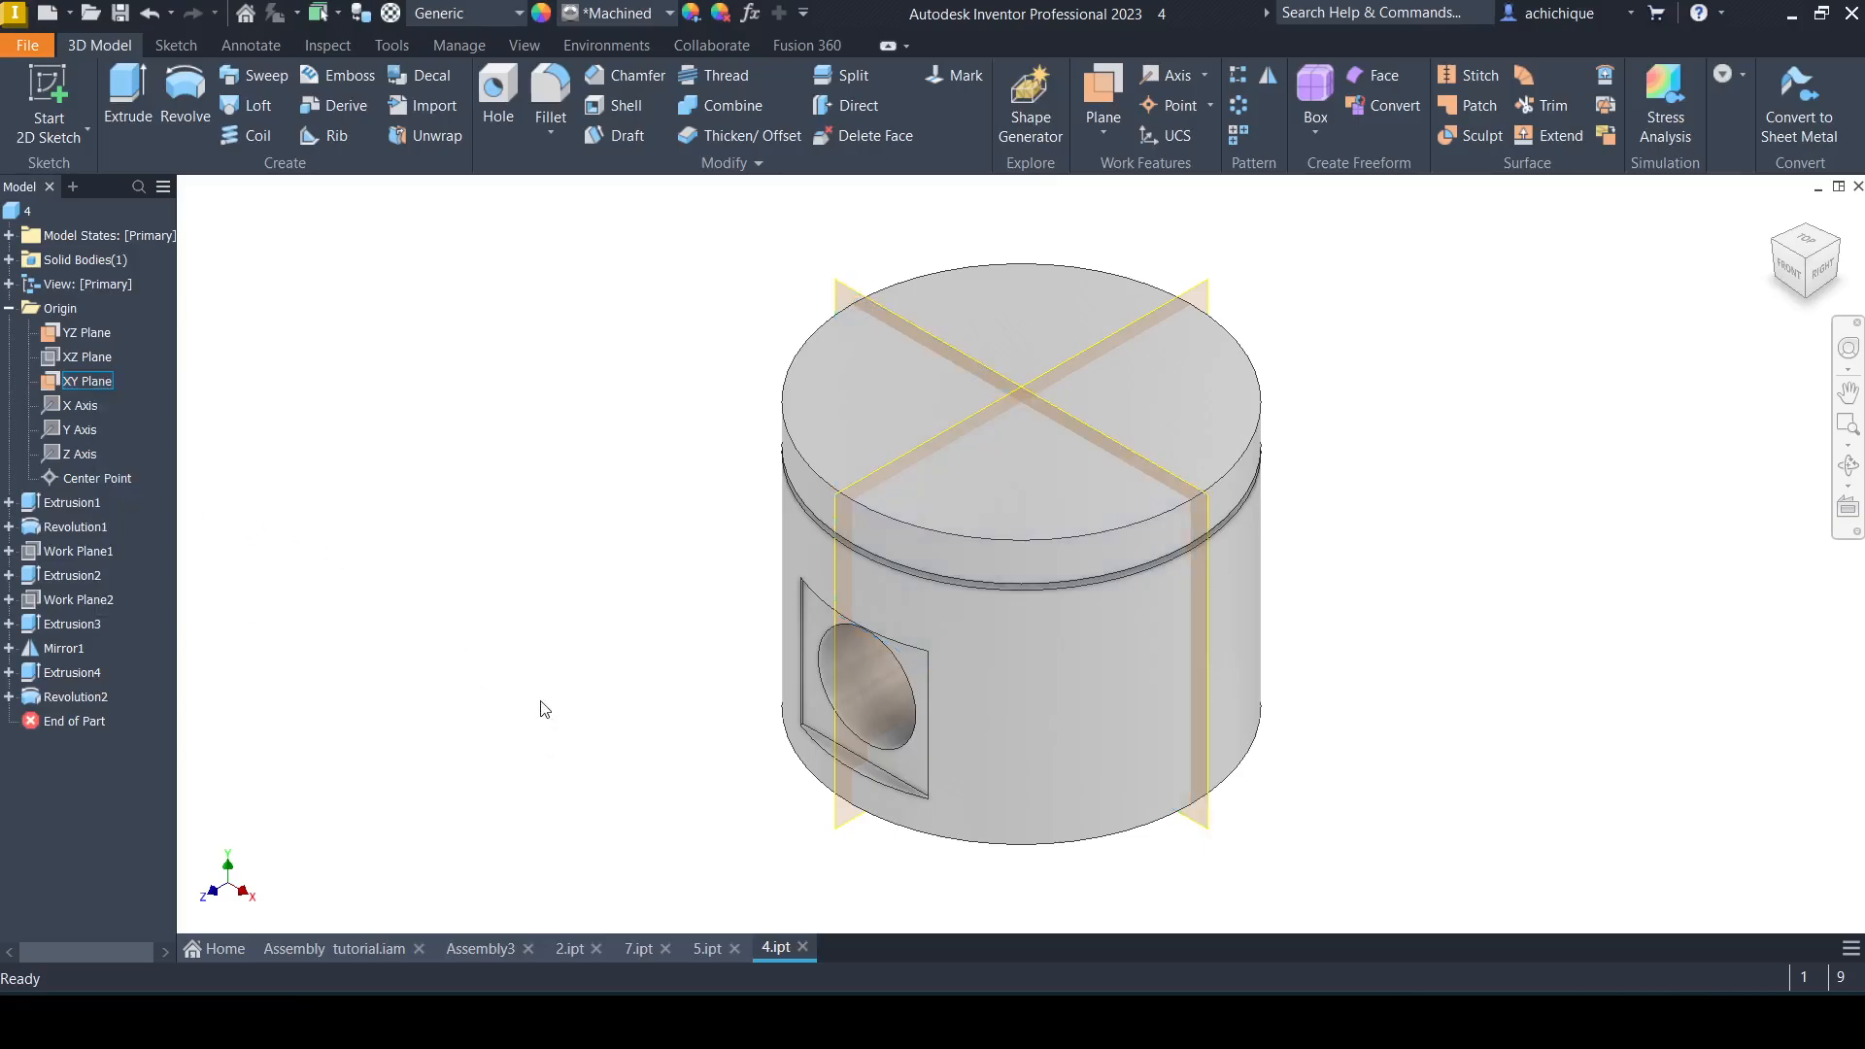
Make the piston's origin Y Axis visible and return to Assembly3.
{"action": "right_click", "coordinate": [88, 434]}
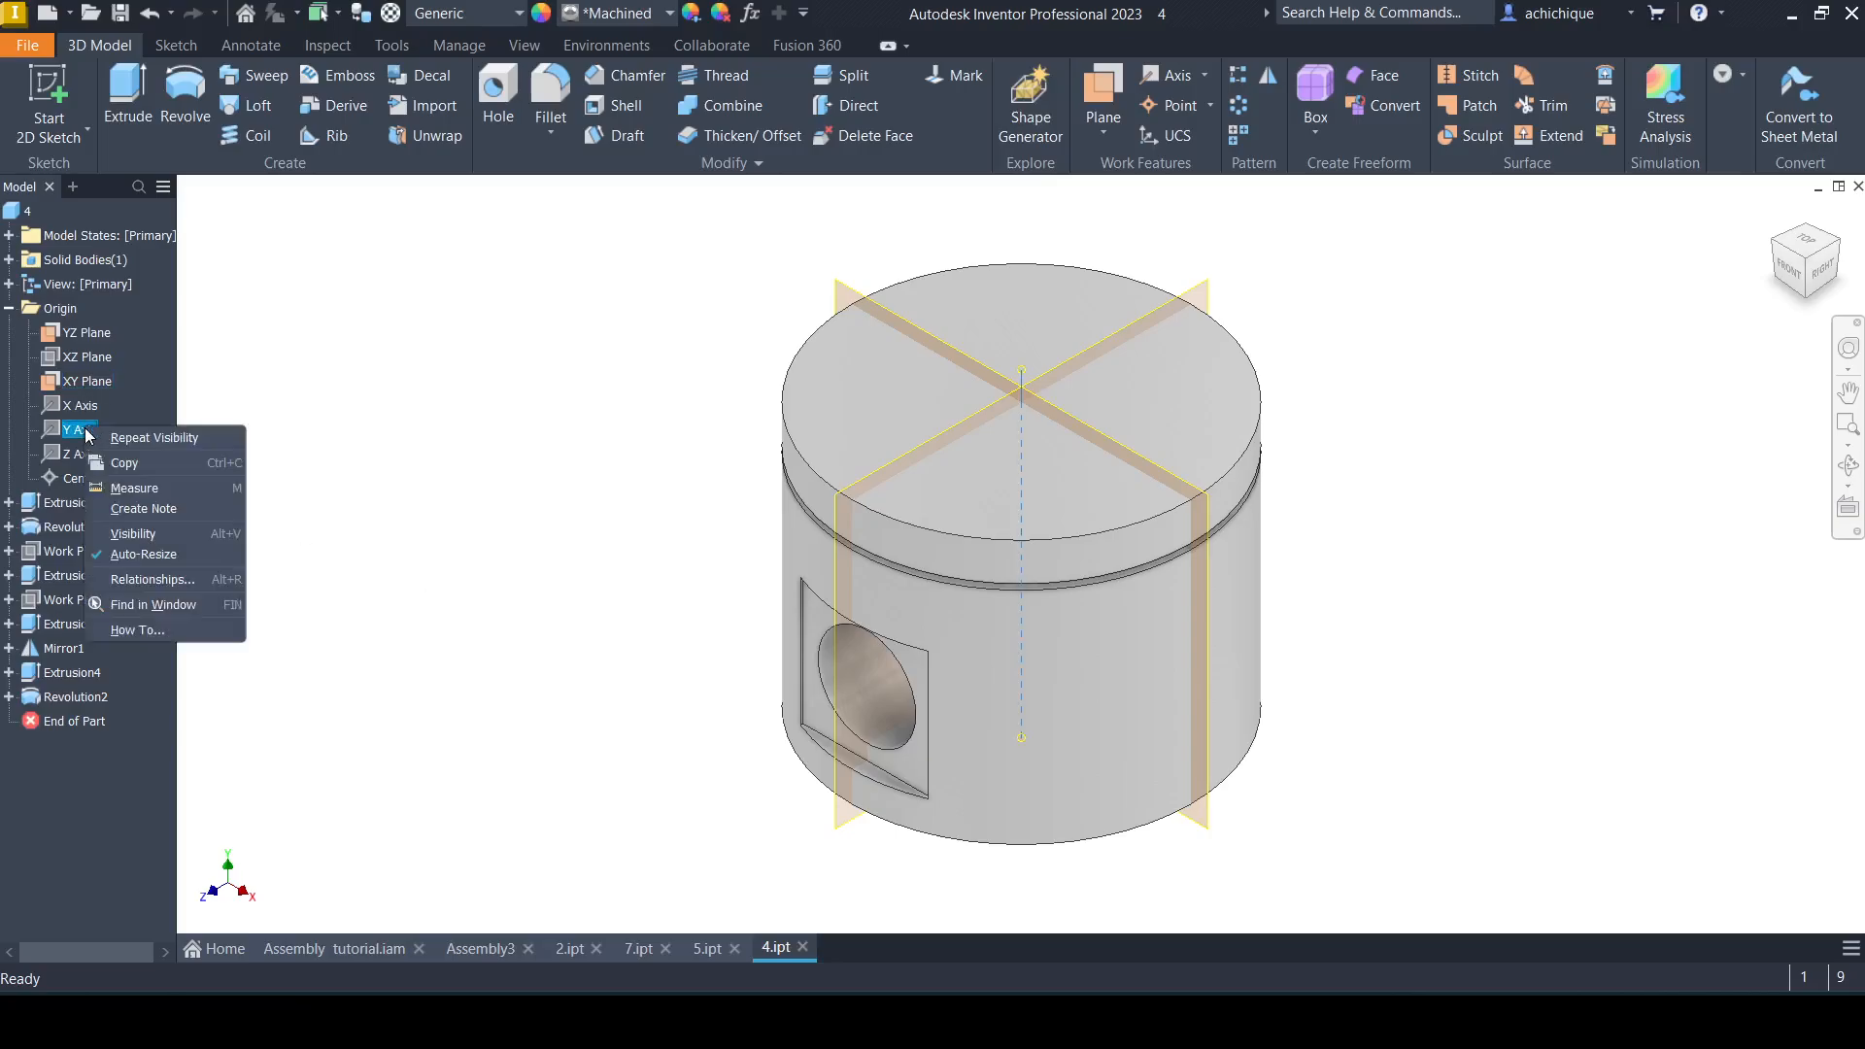
{"action": "left_click", "coordinate": [177, 532]}
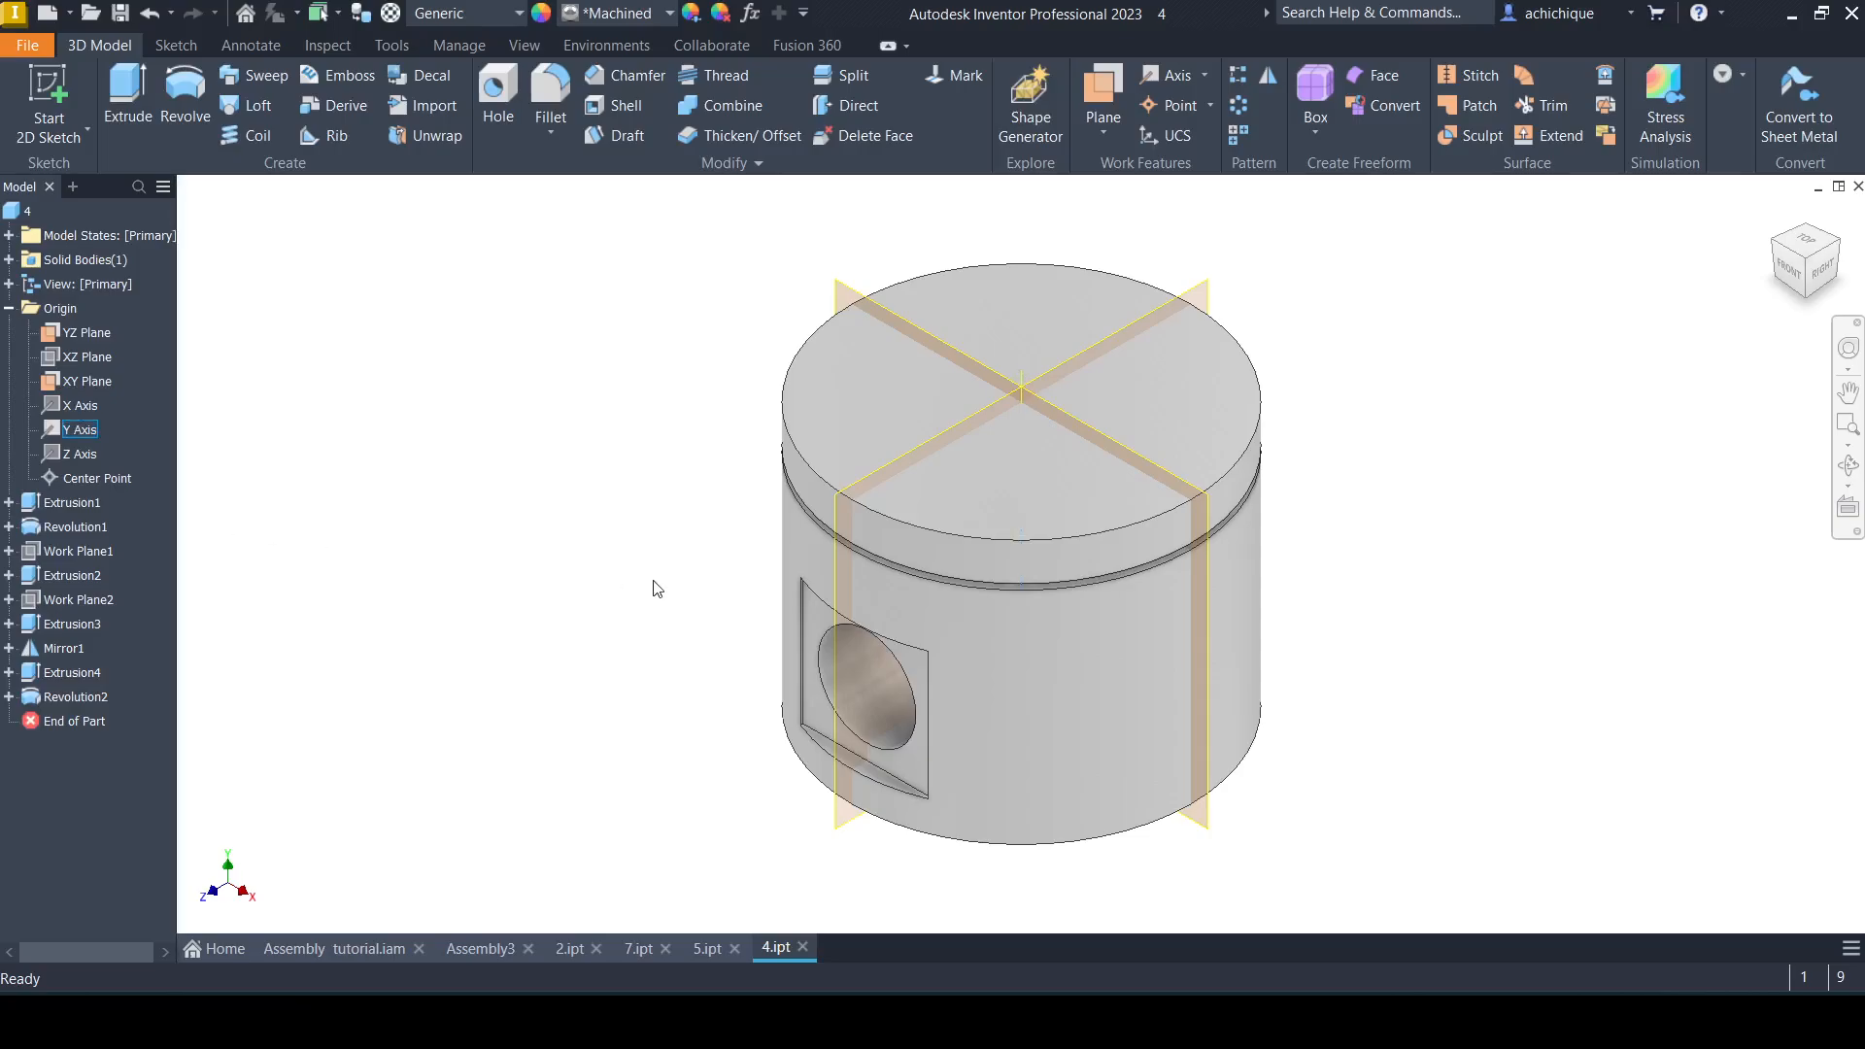
{"action": "left_click", "coordinate": [478, 947]}
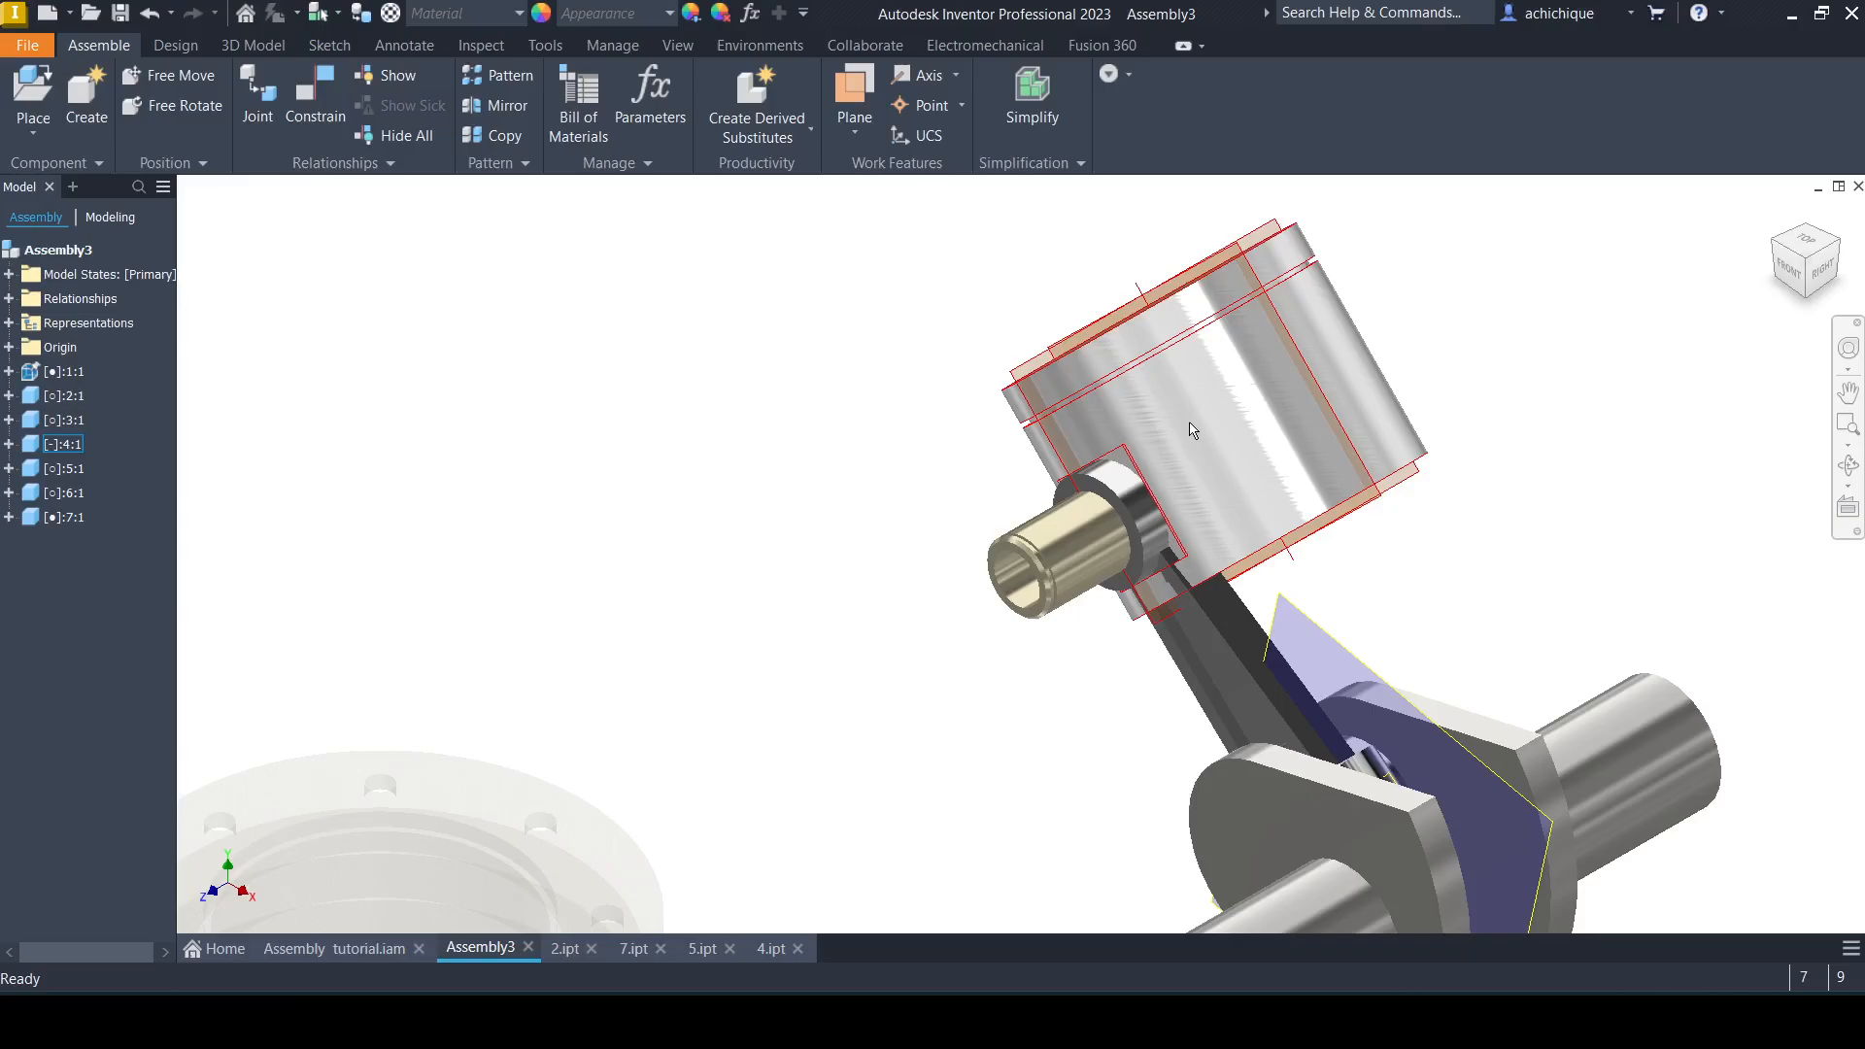
Mate the crankshaft's work plane between the webs with the piston's XY Plane at 0 mm offset.
{"action": "left_click", "coordinate": [315, 98]}
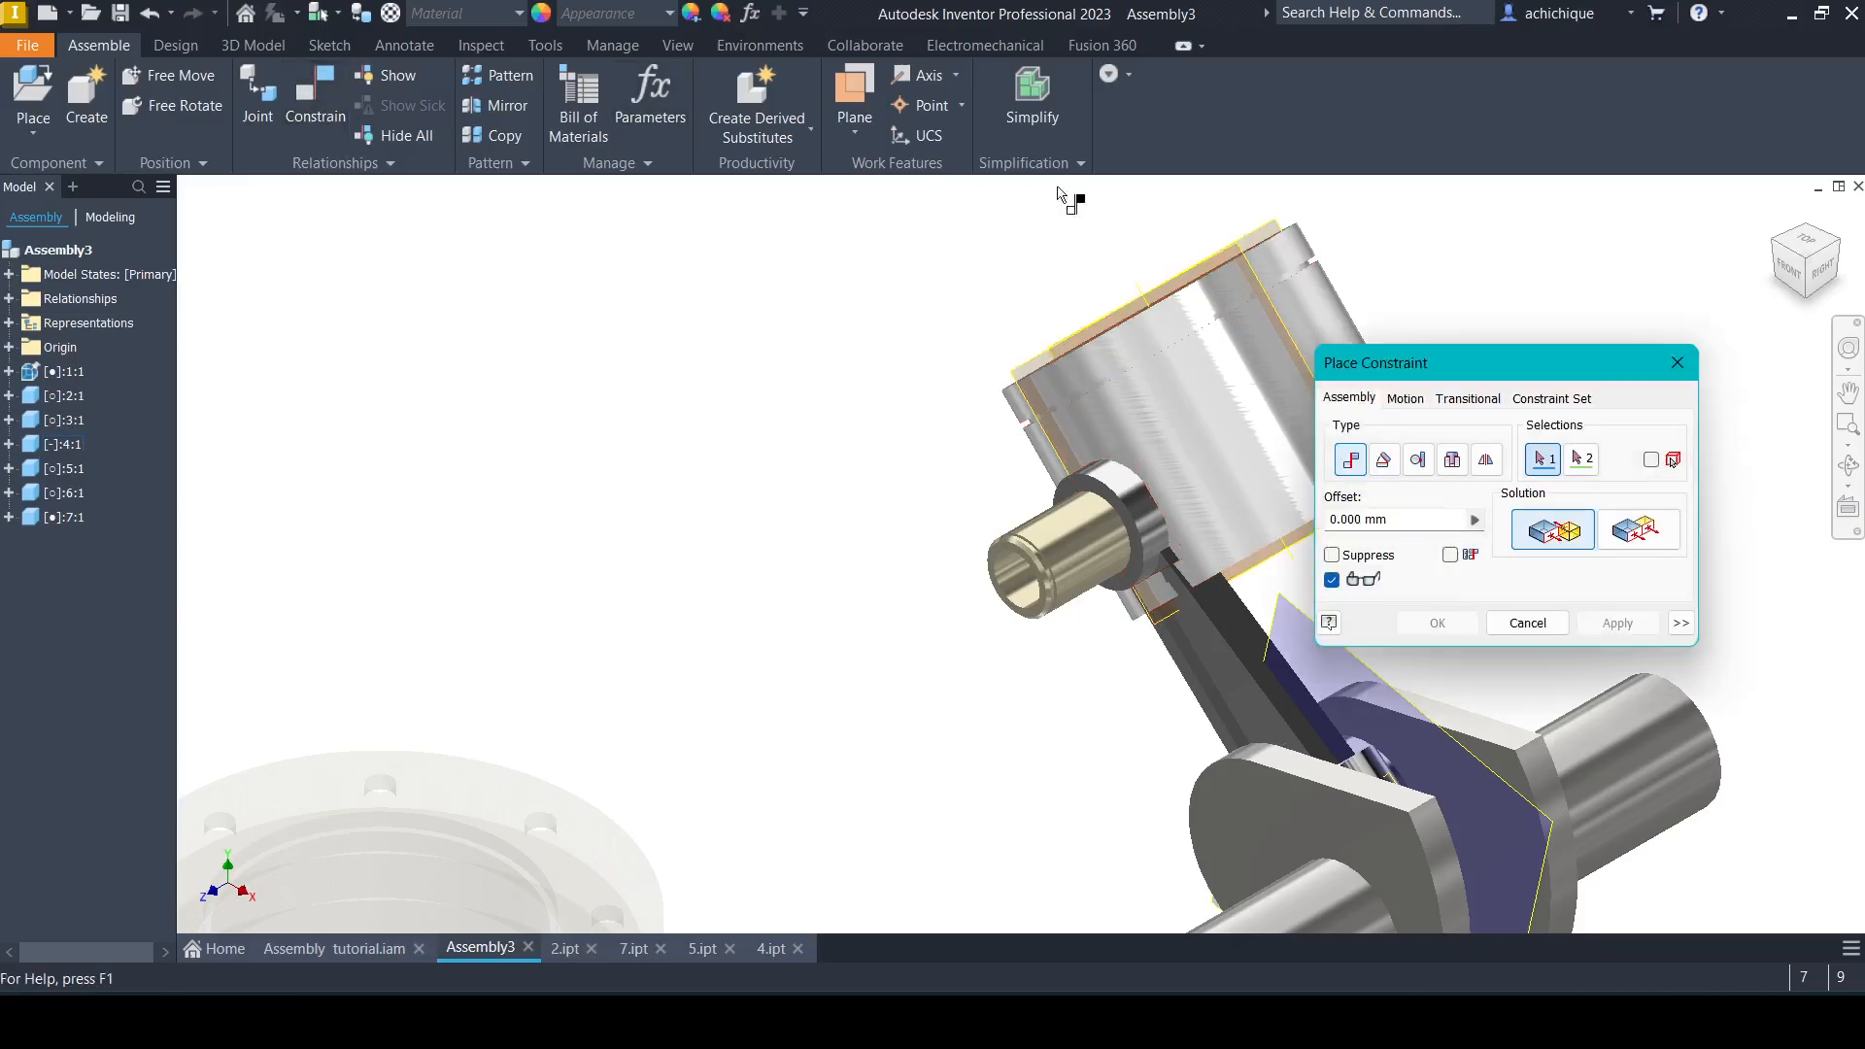
{"action": "middle_click_drag", "start_coordinate": [875, 633], "coordinate": [603, 541]}
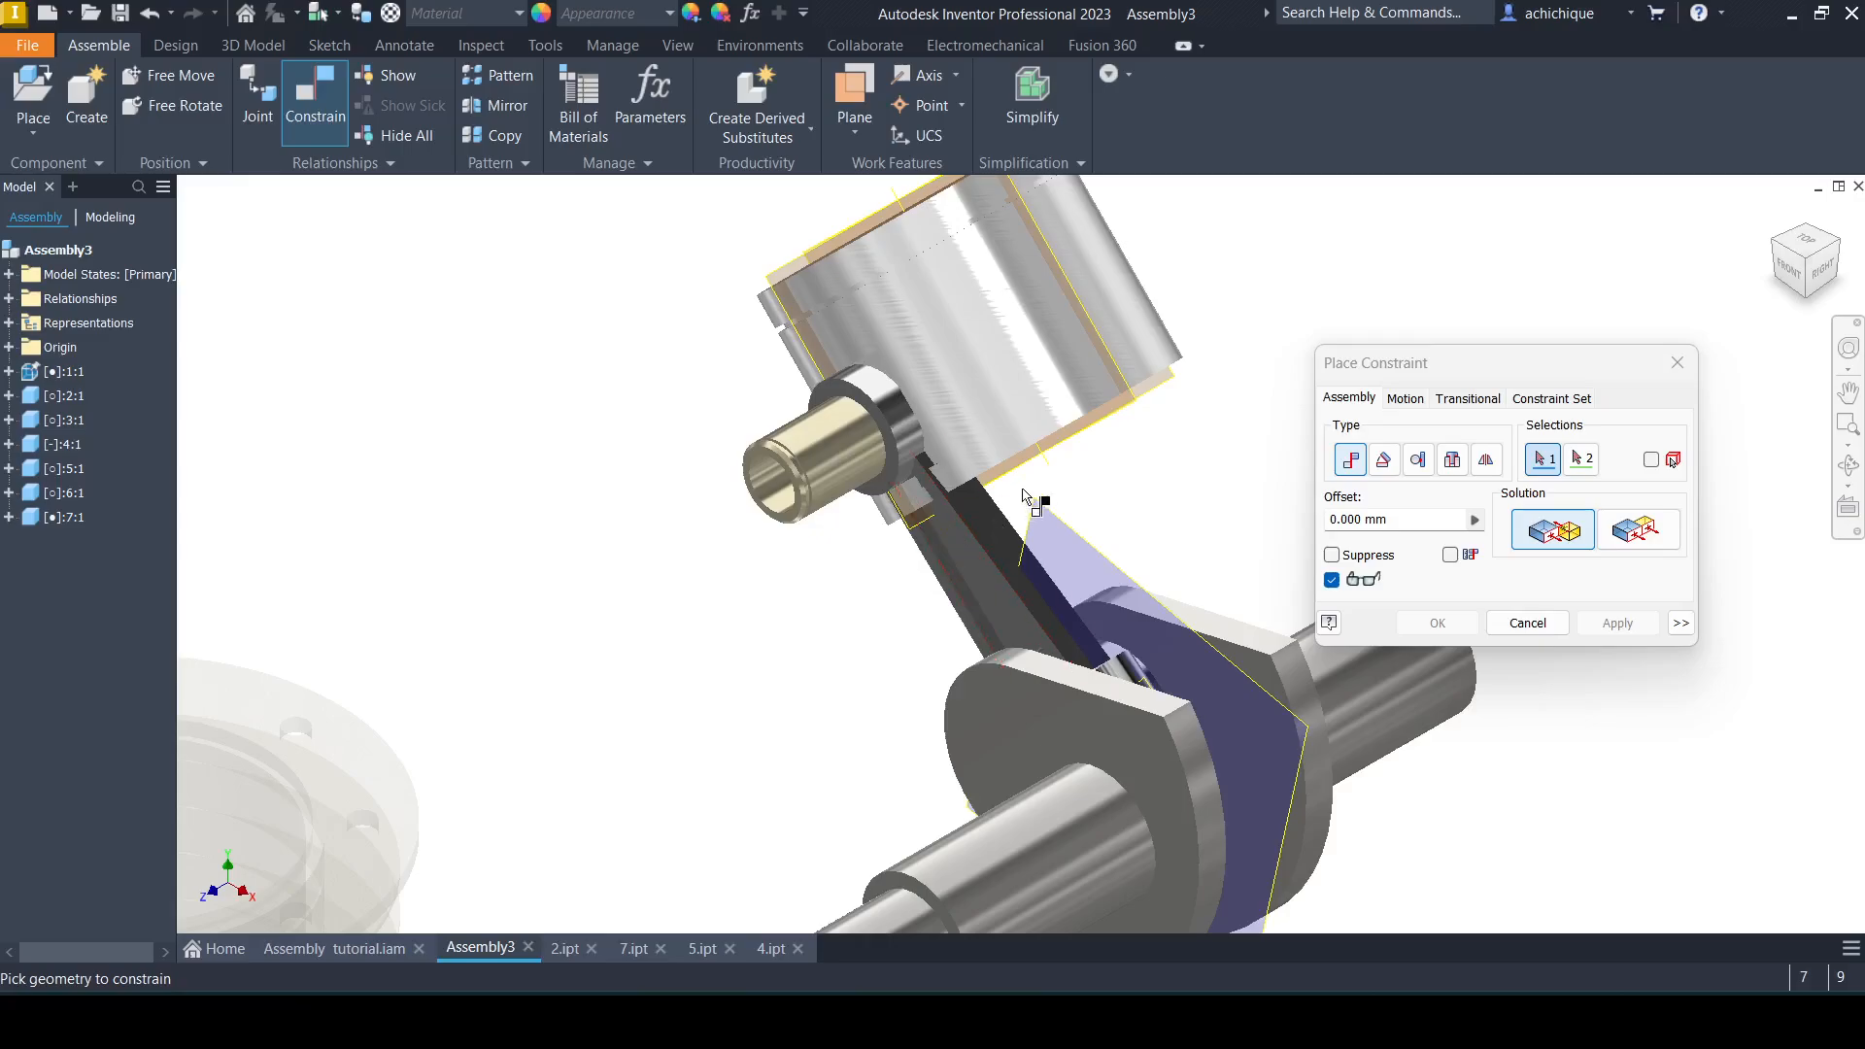
{"action": "left_click", "coordinate": [1067, 526]}
{"action": "middle_click_drag", "start_coordinate": [1062, 428], "coordinate": [1016, 562]}
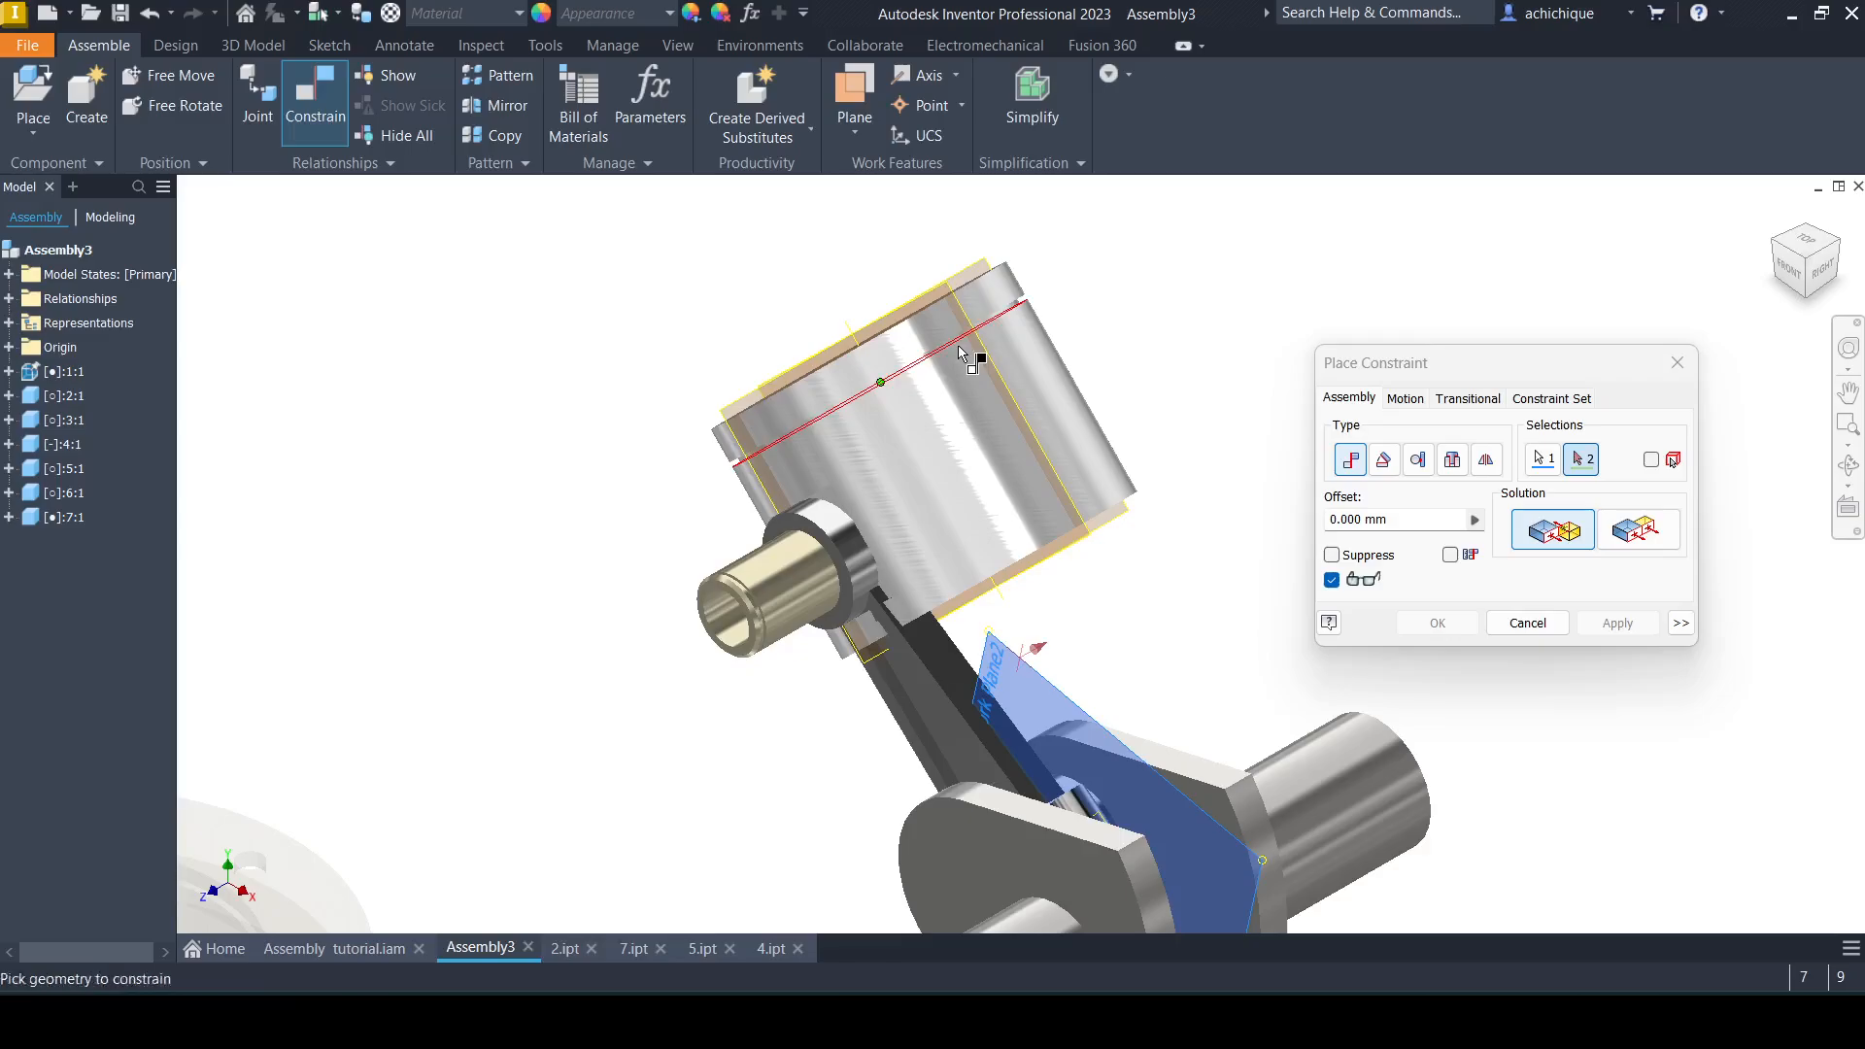
{"action": "middle_click_drag", "start_coordinate": [957, 345], "coordinate": [941, 293], "text": "shift"}
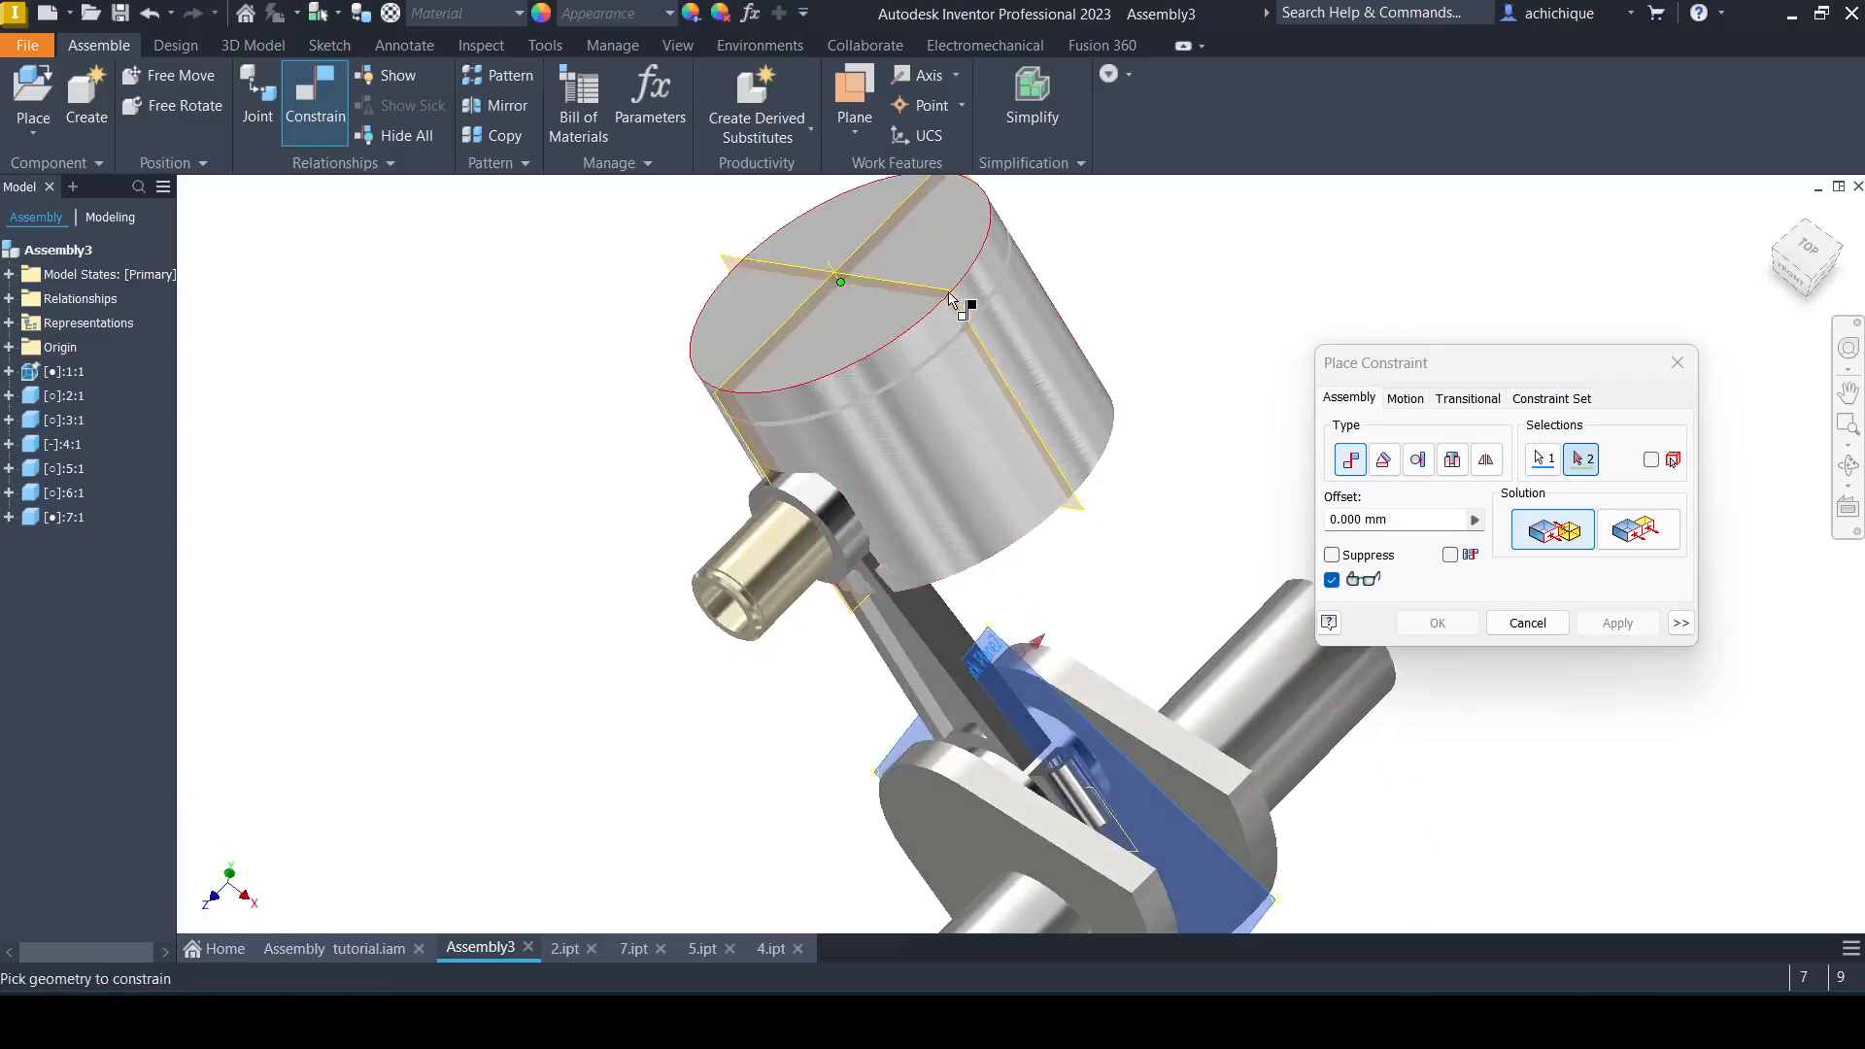
{"action": "left_click", "coordinate": [715, 252]}
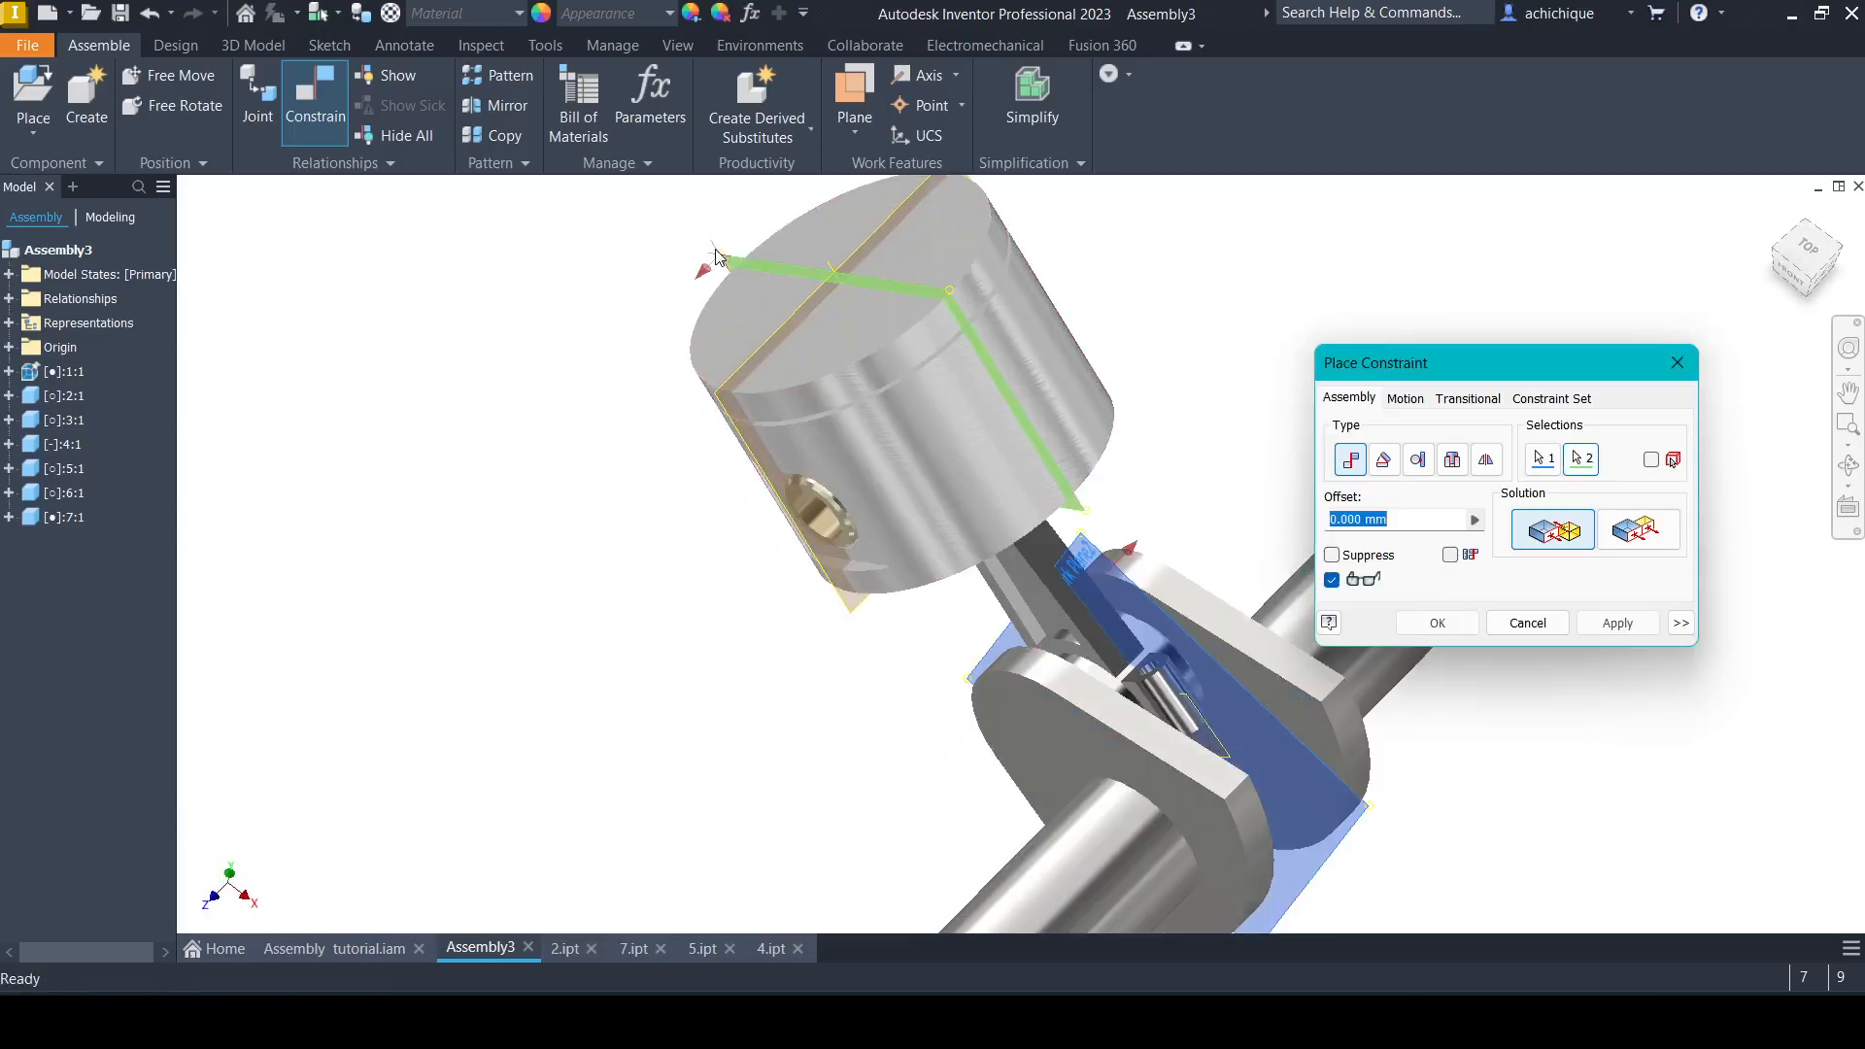
{"action": "left_click", "coordinate": [1617, 622]}
{"action": "key", "text": "Escape"}
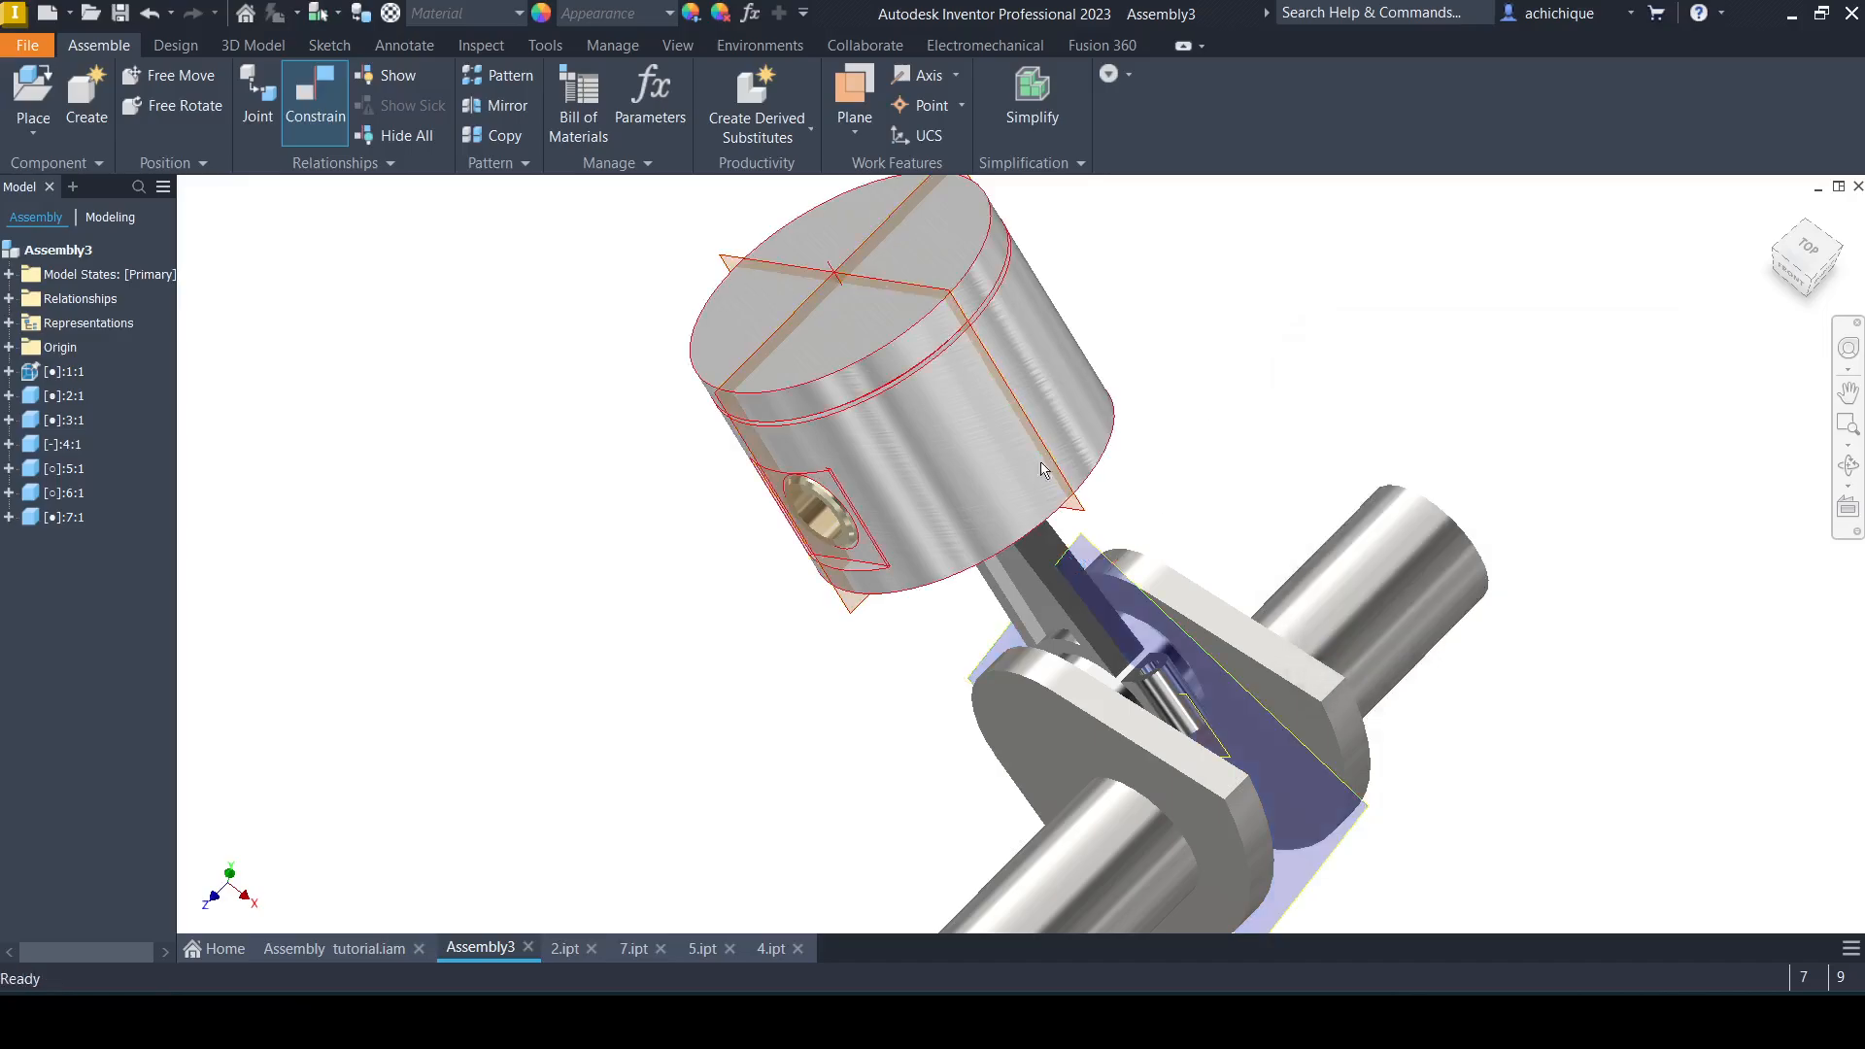
Reposition the crankshaft group near the transparent housing and swing the piston upward above the crankshaft.
{"action": "scroll", "coordinate": [855, 476], "scroll_direction": "up", "scroll_amount": 5}
{"action": "middle_click_drag", "start_coordinate": [623, 594], "coordinate": [713, 360]}
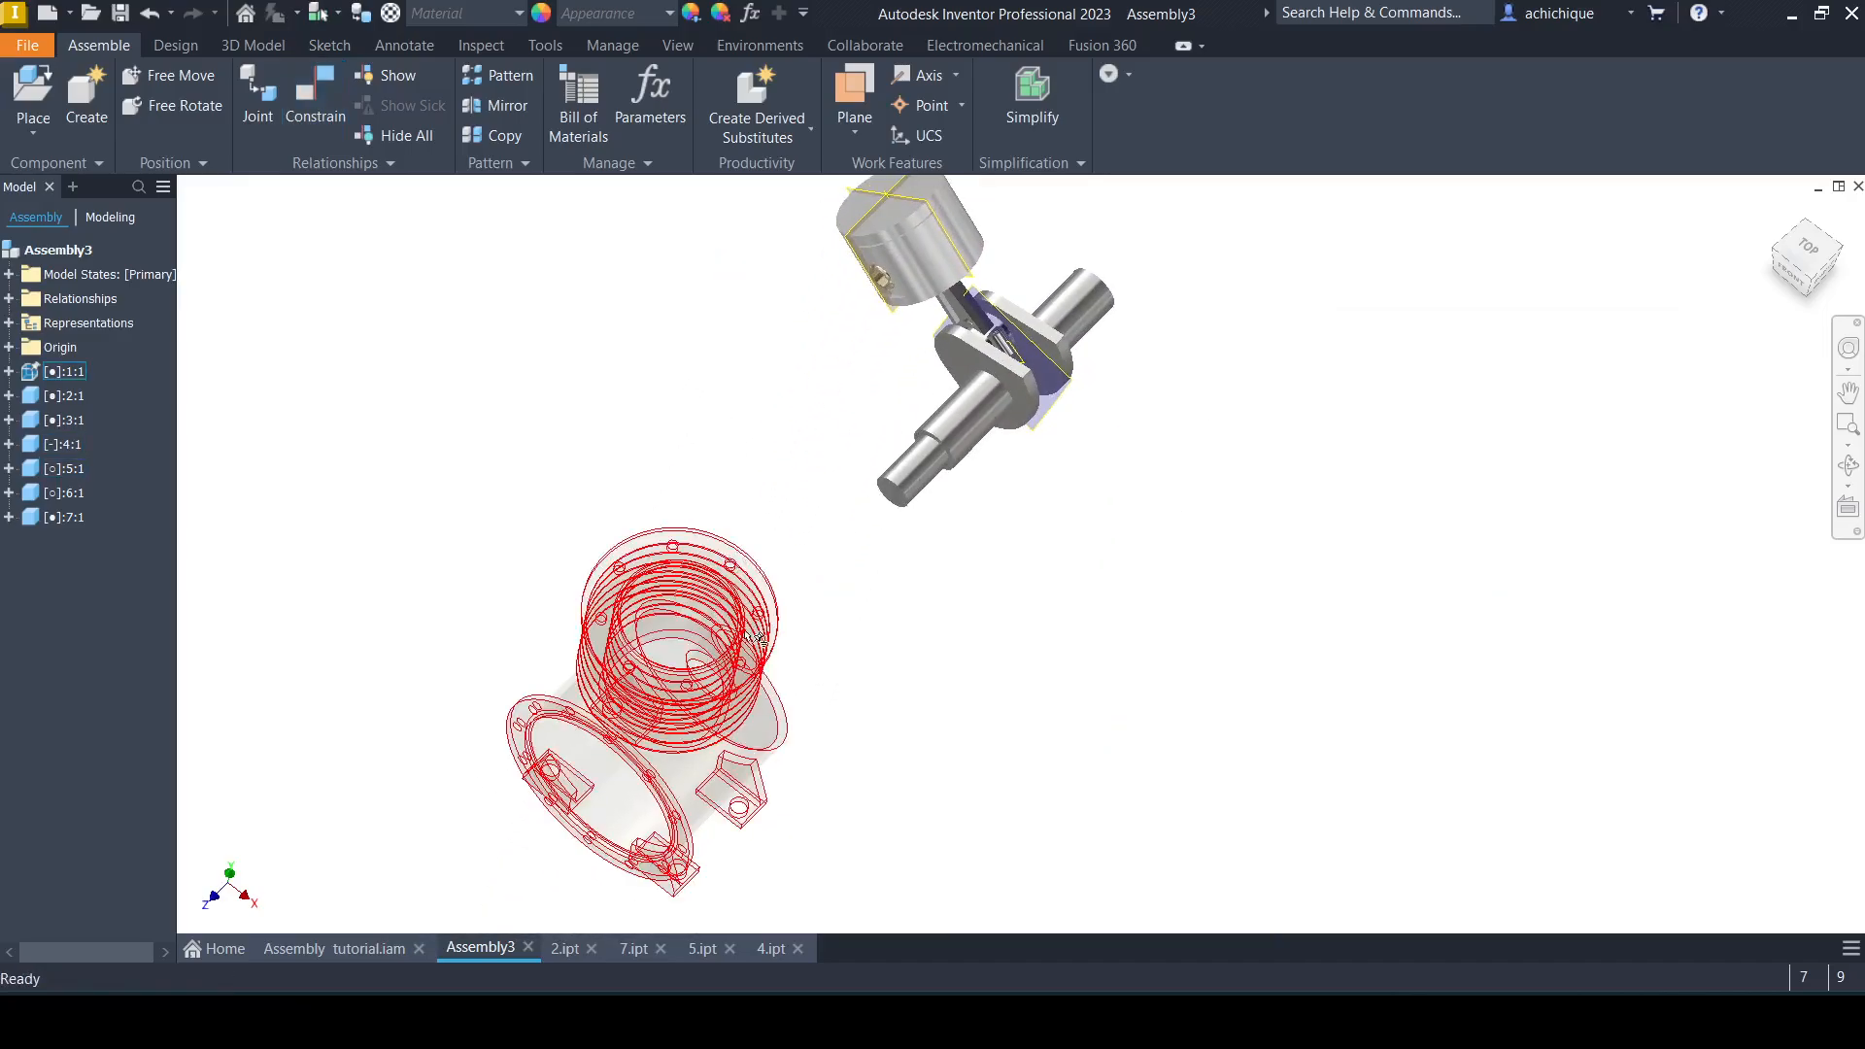
{"action": "scroll", "coordinate": [846, 622], "scroll_direction": "up", "scroll_amount": 2}
{"action": "scroll", "coordinate": [847, 621], "scroll_direction": "up", "scroll_amount": 2}
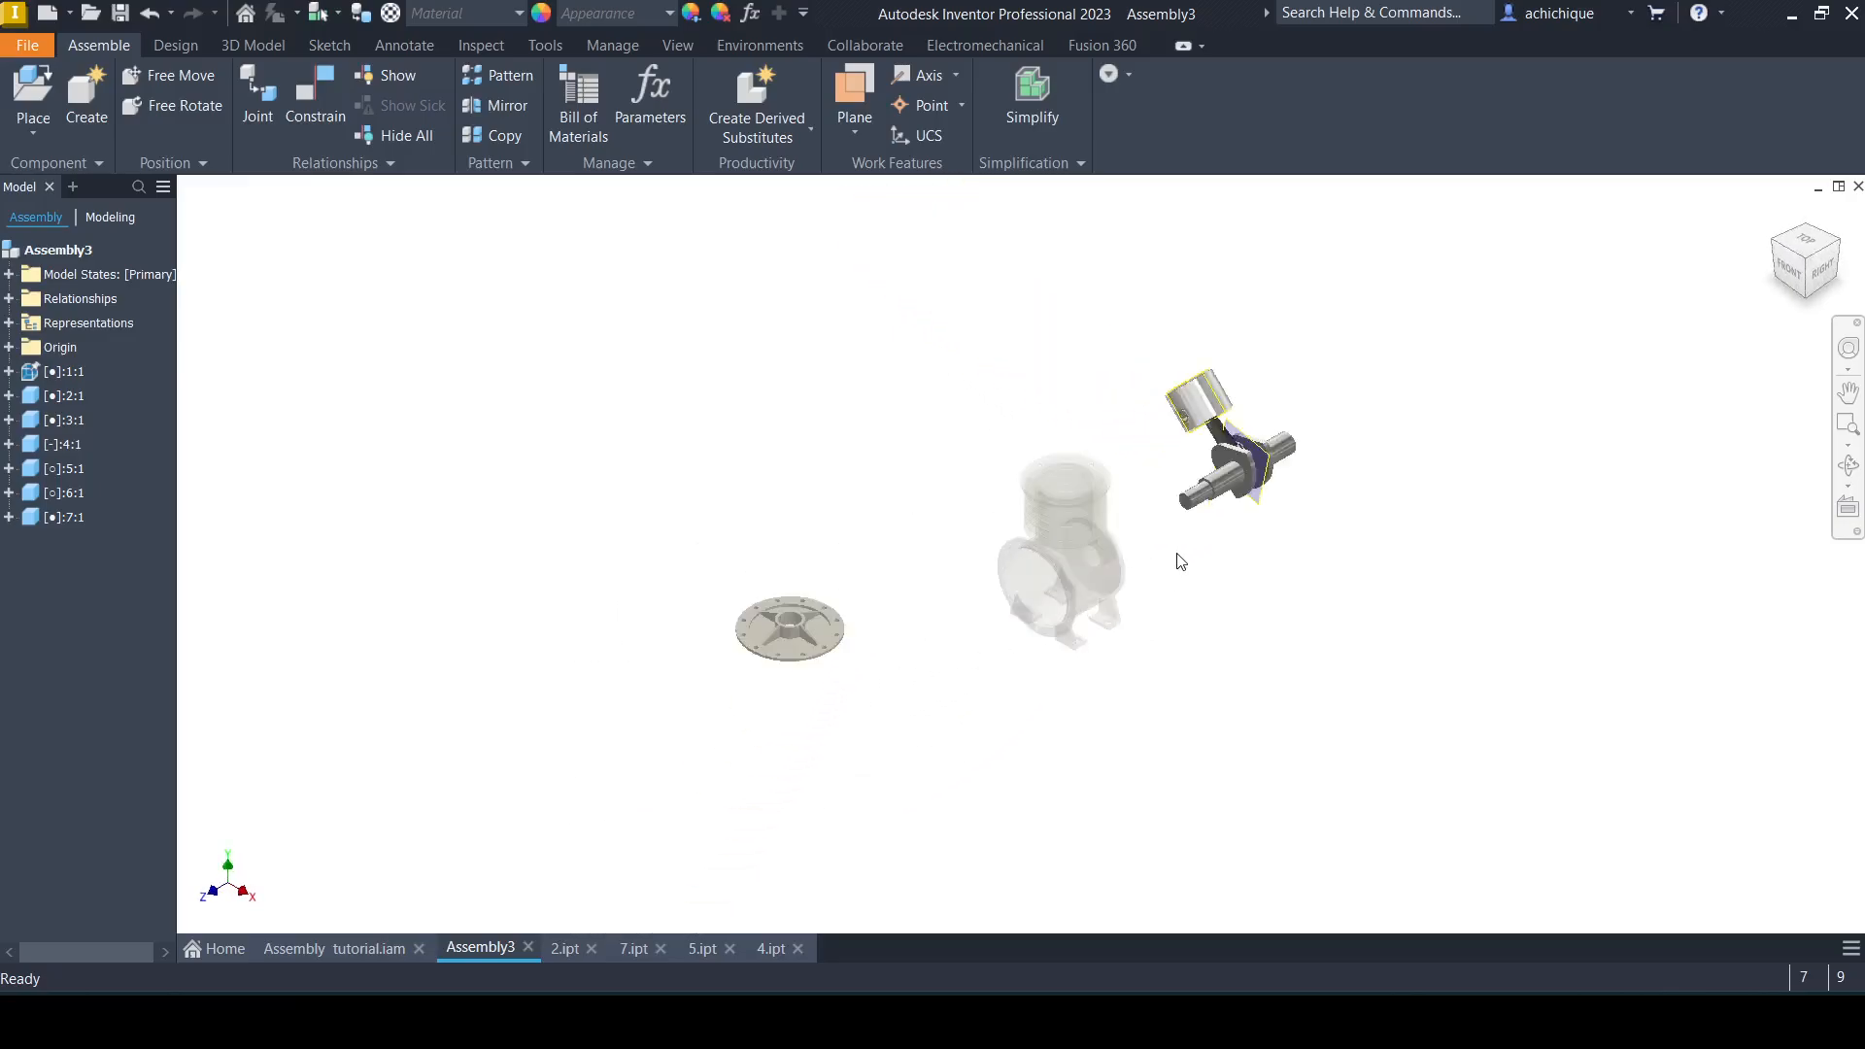
{"action": "scroll", "coordinate": [1178, 558], "scroll_direction": "down", "scroll_amount": 5}
{"action": "left_click_drag", "start_coordinate": [1301, 337], "coordinate": [1184, 653]}
{"action": "middle_click_drag", "start_coordinate": [1099, 319], "coordinate": [1072, 602]}
{"action": "left_click_drag", "start_coordinate": [1062, 412], "coordinate": [1199, 173]}
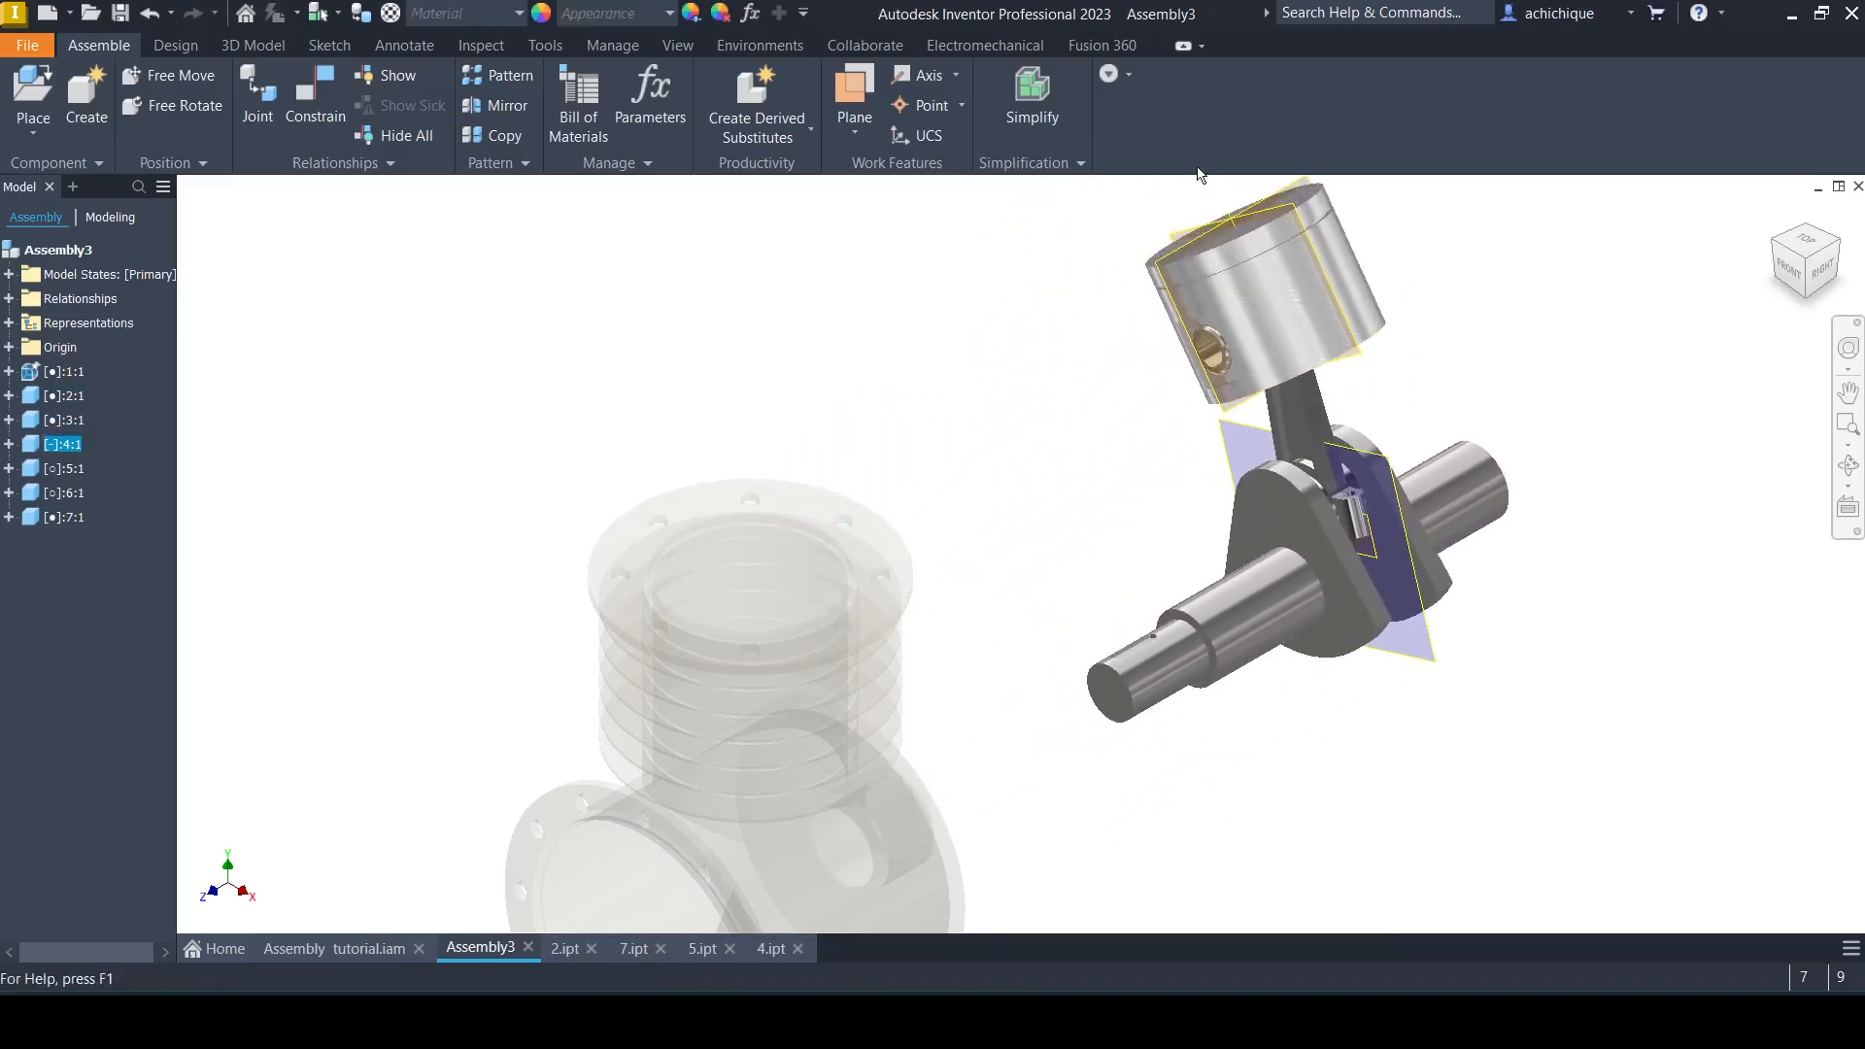
Bring the crankshaft with its rod and piston closer beside the housing's cylinder.
{"action": "left_click", "coordinate": [1009, 428]}
{"action": "middle_click_drag", "start_coordinate": [874, 505], "coordinate": [969, 412]}
{"action": "left_click", "coordinate": [947, 434]}
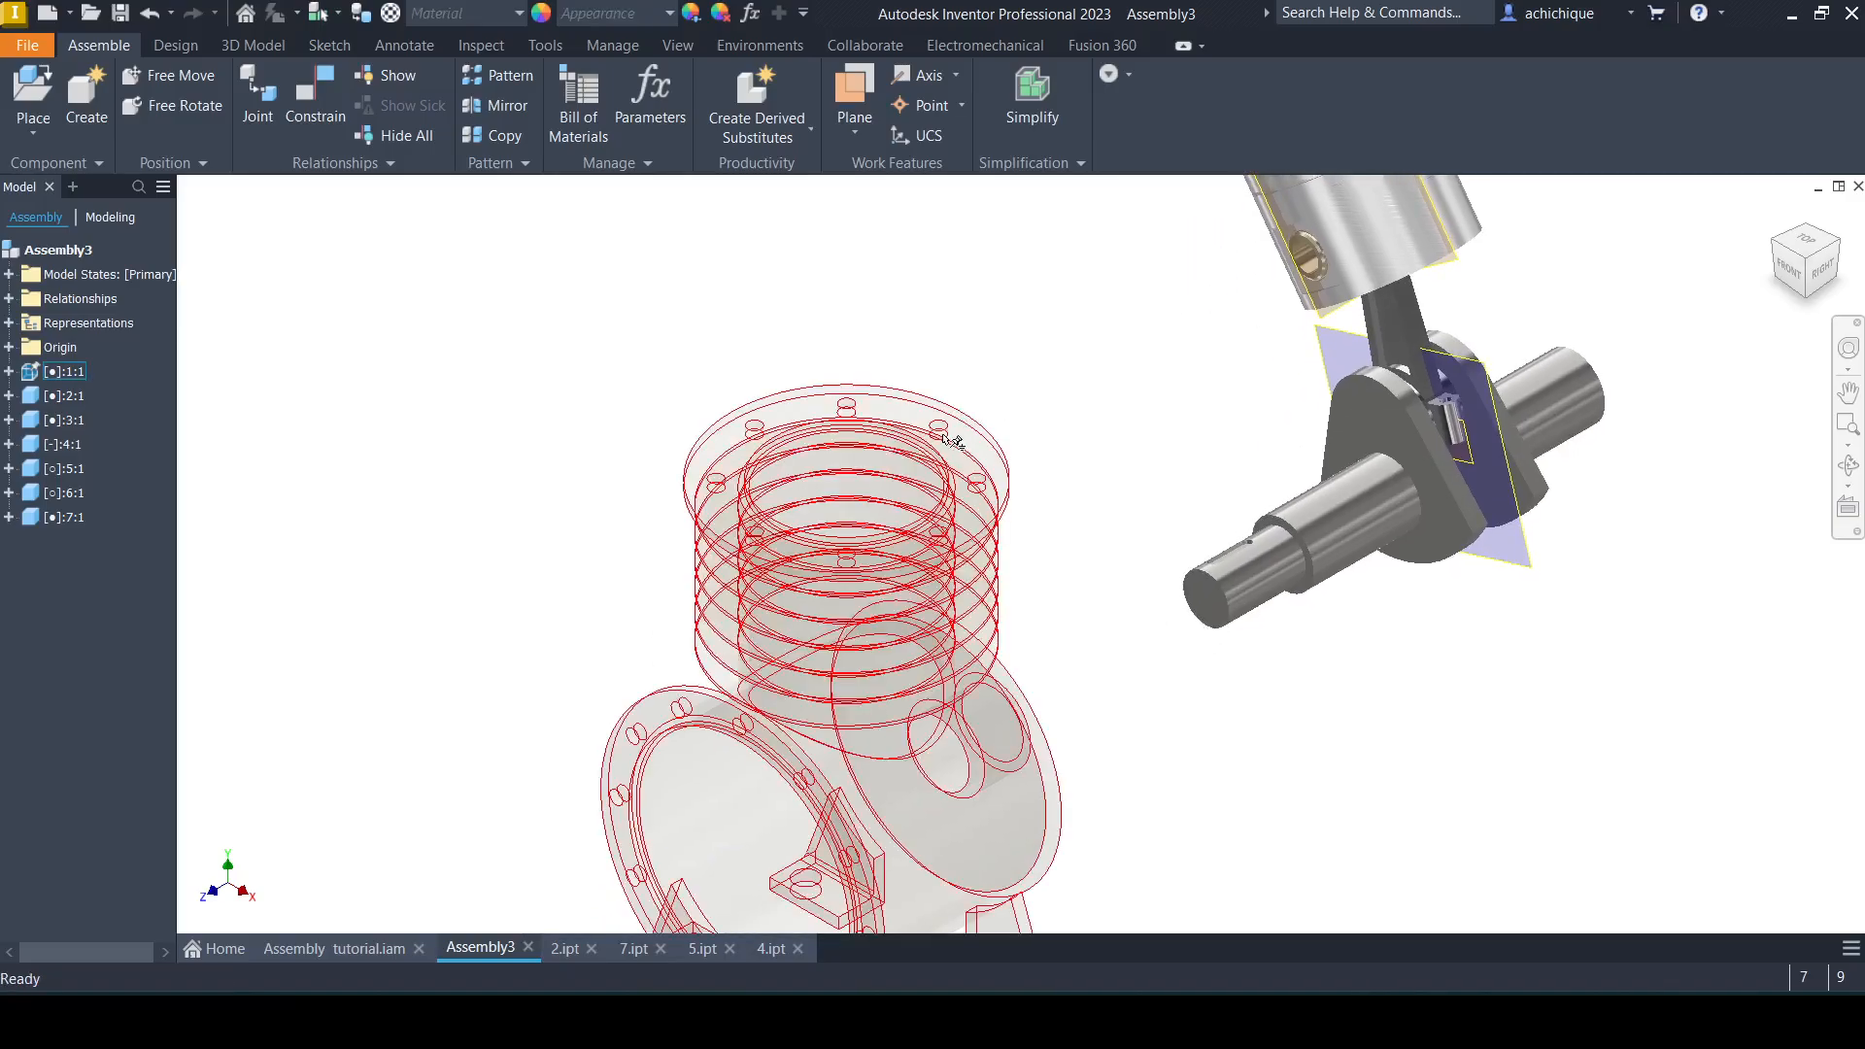
{"action": "key", "text": "Escape"}
{"action": "left_click_drag", "start_coordinate": [1329, 505], "coordinate": [1084, 489]}
{"action": "left_click", "coordinate": [1220, 753]}
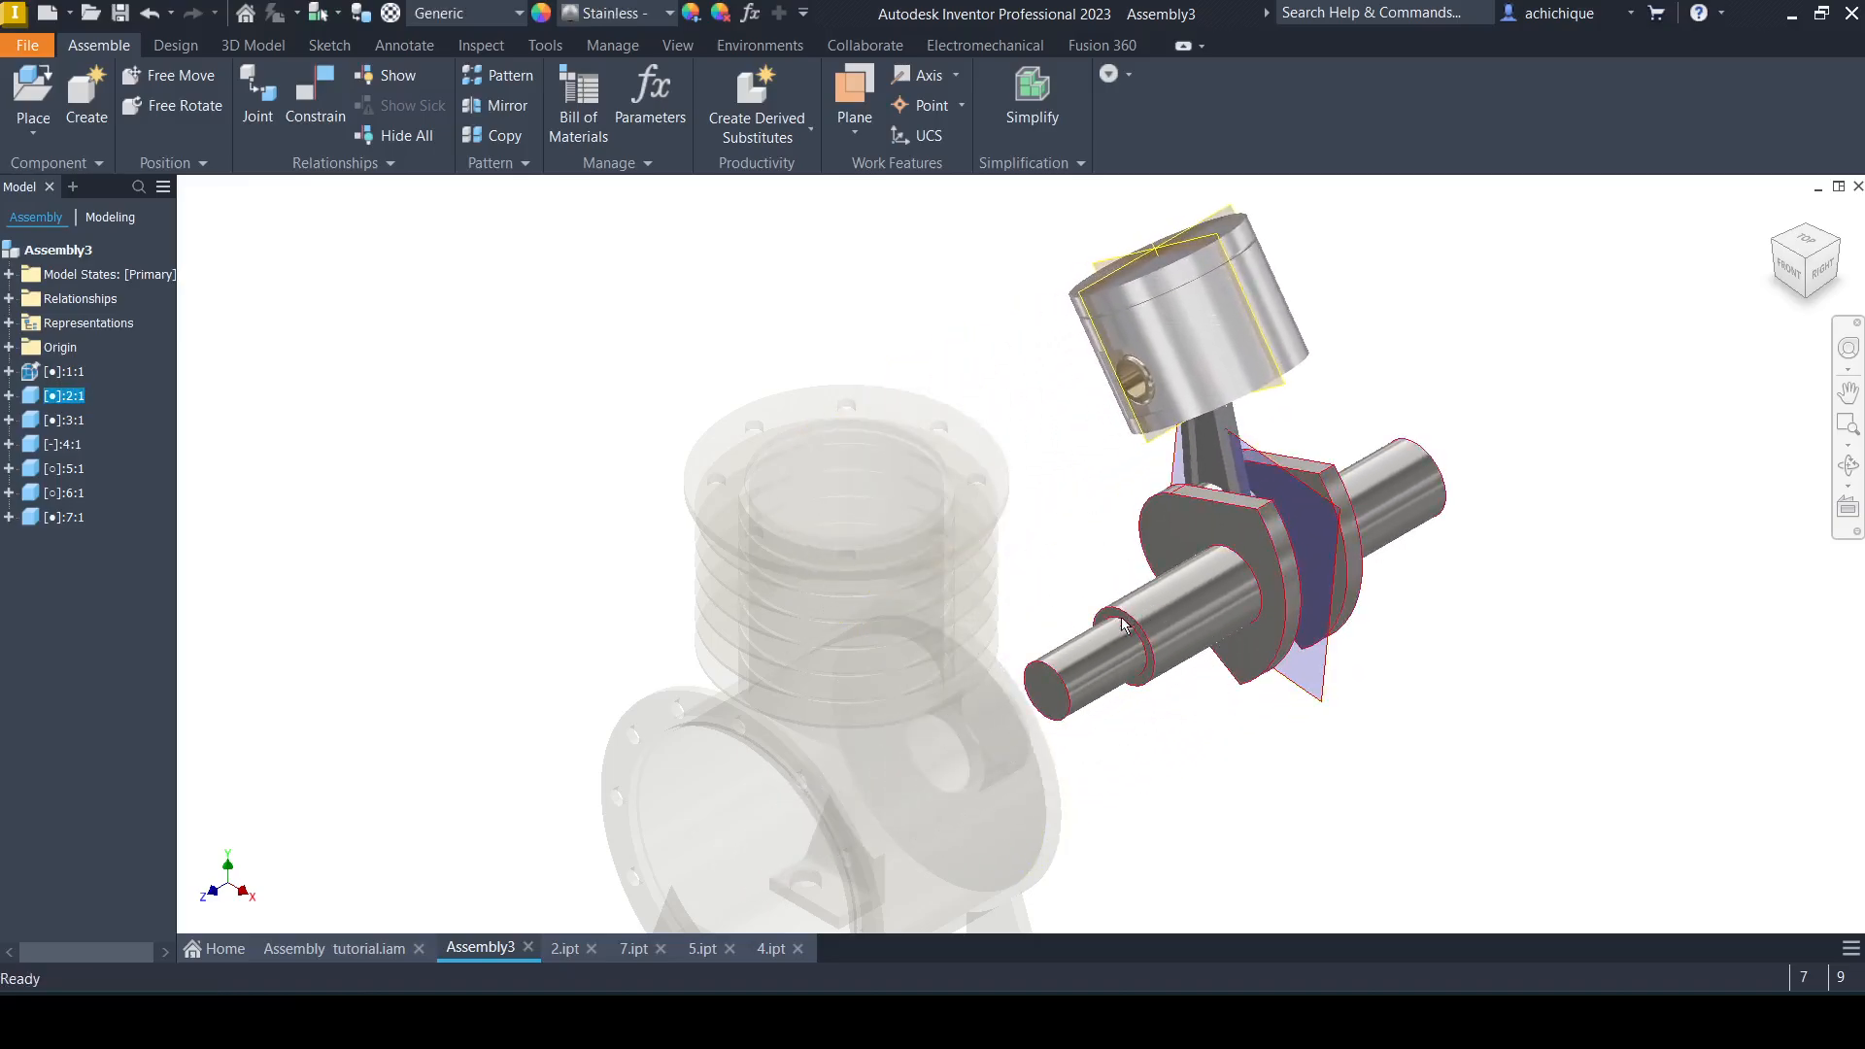
{"action": "mouse_move", "coordinate": [1122, 625]}
{"action": "left_mouse_down"}
{"action": "mouse_move", "coordinate": [1195, 680]}
{"action": "mouse_move", "coordinate": [1129, 627]}
{"action": "left_mouse_up"}
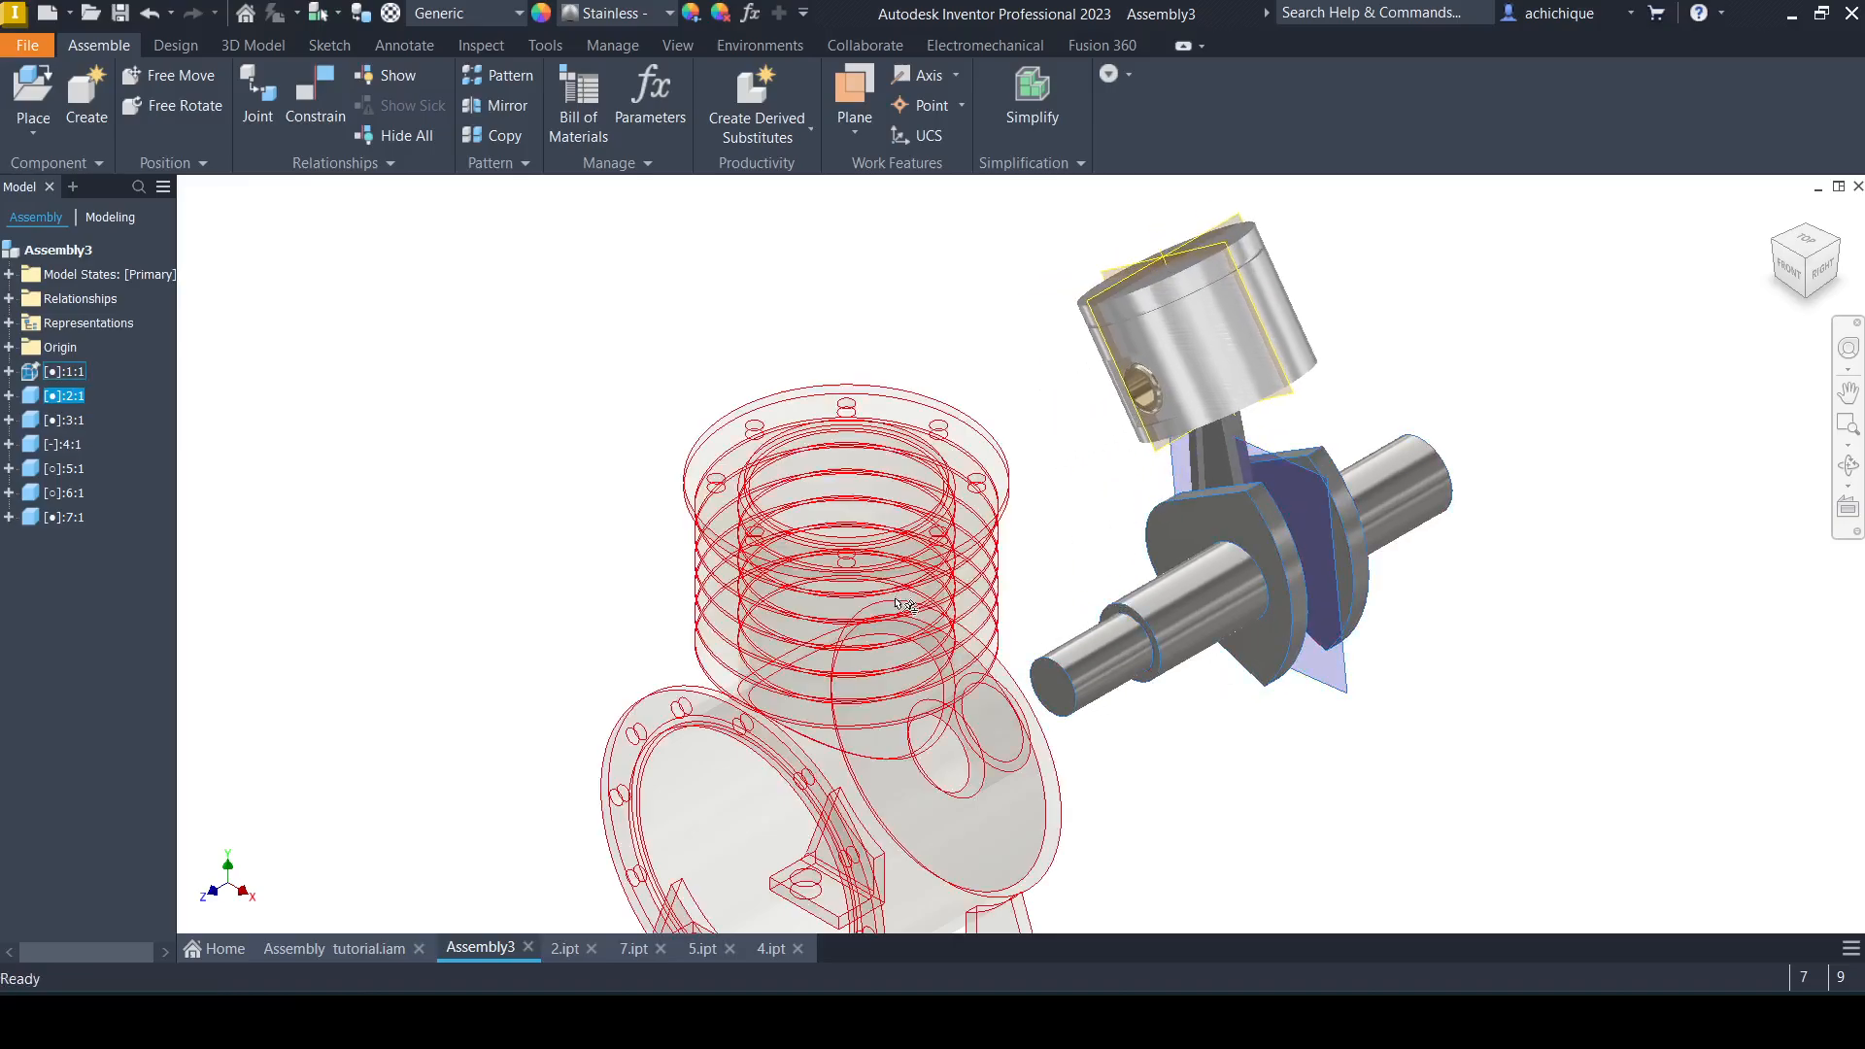
{"action": "right_click", "coordinate": [895, 313]}
{"action": "left_click", "coordinate": [900, 247]}
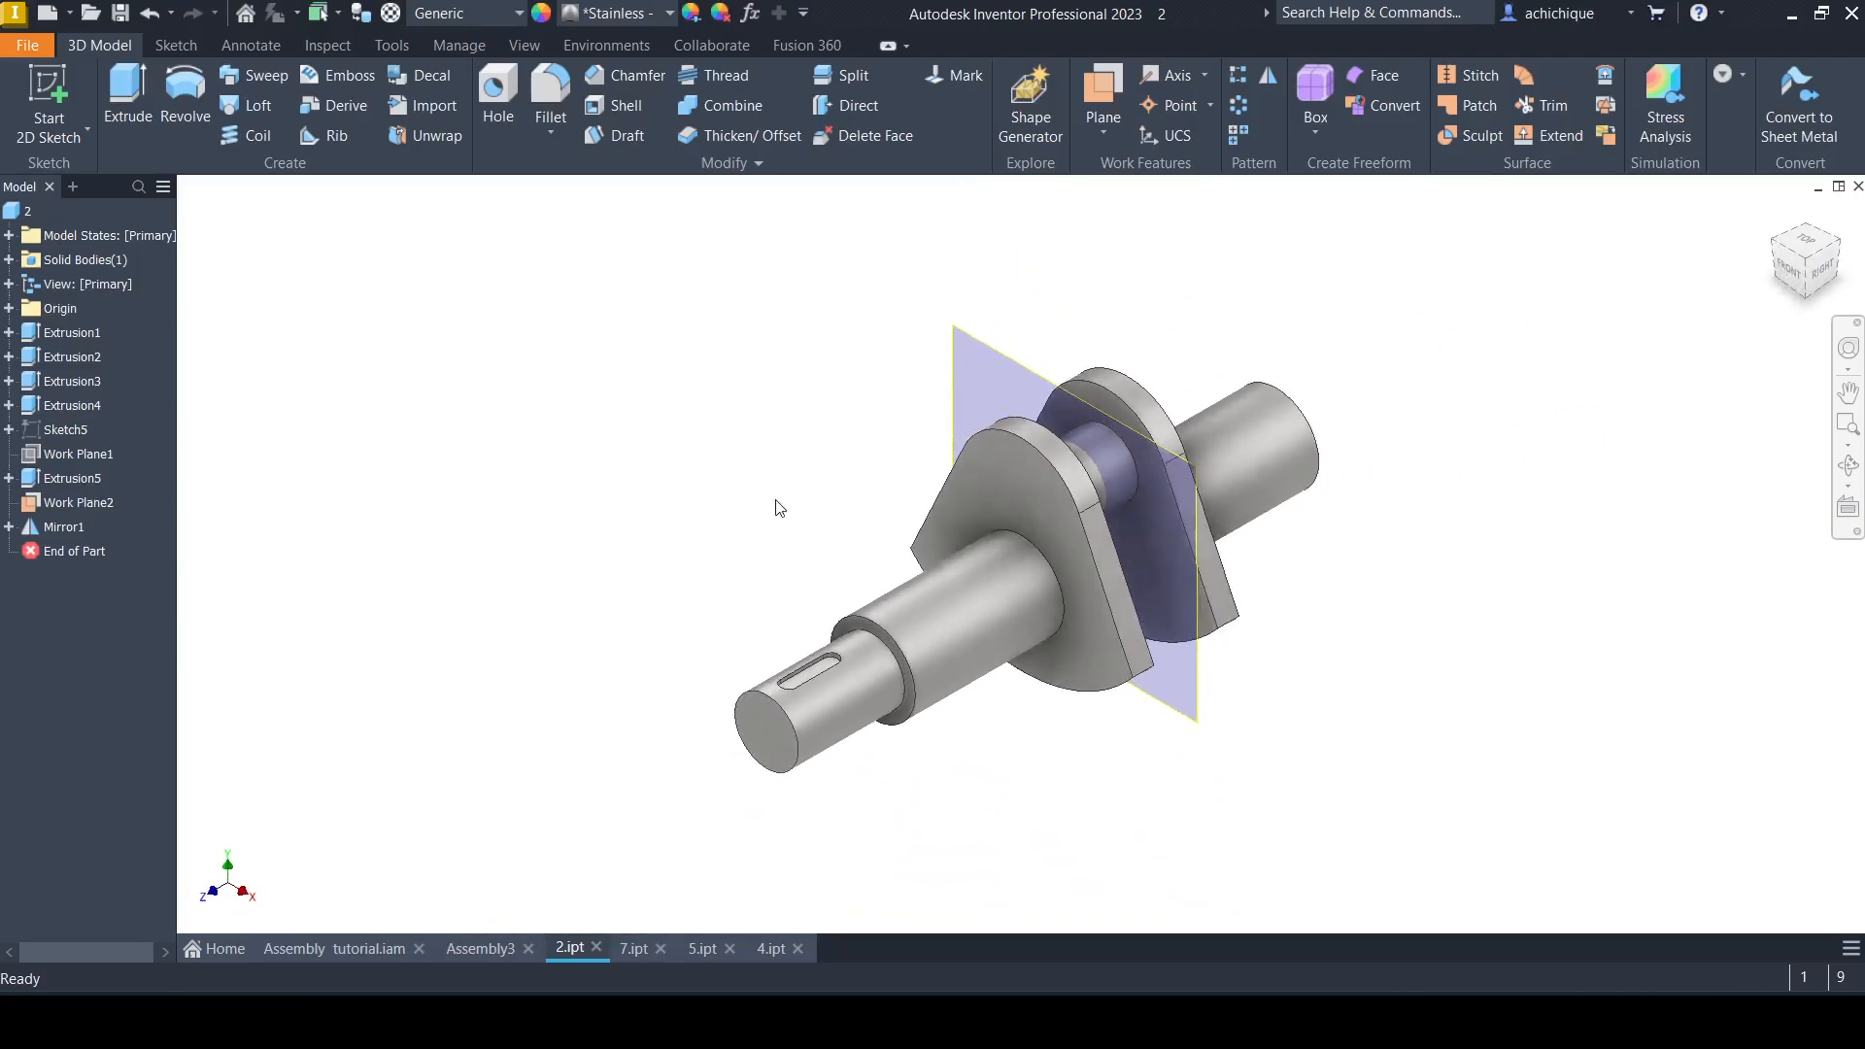
{"action": "left_click", "coordinate": [493, 953]}
Open the housing part, make its origin XY Plane visible, and return to Assembly3.
{"action": "right_click", "coordinate": [75, 375]}
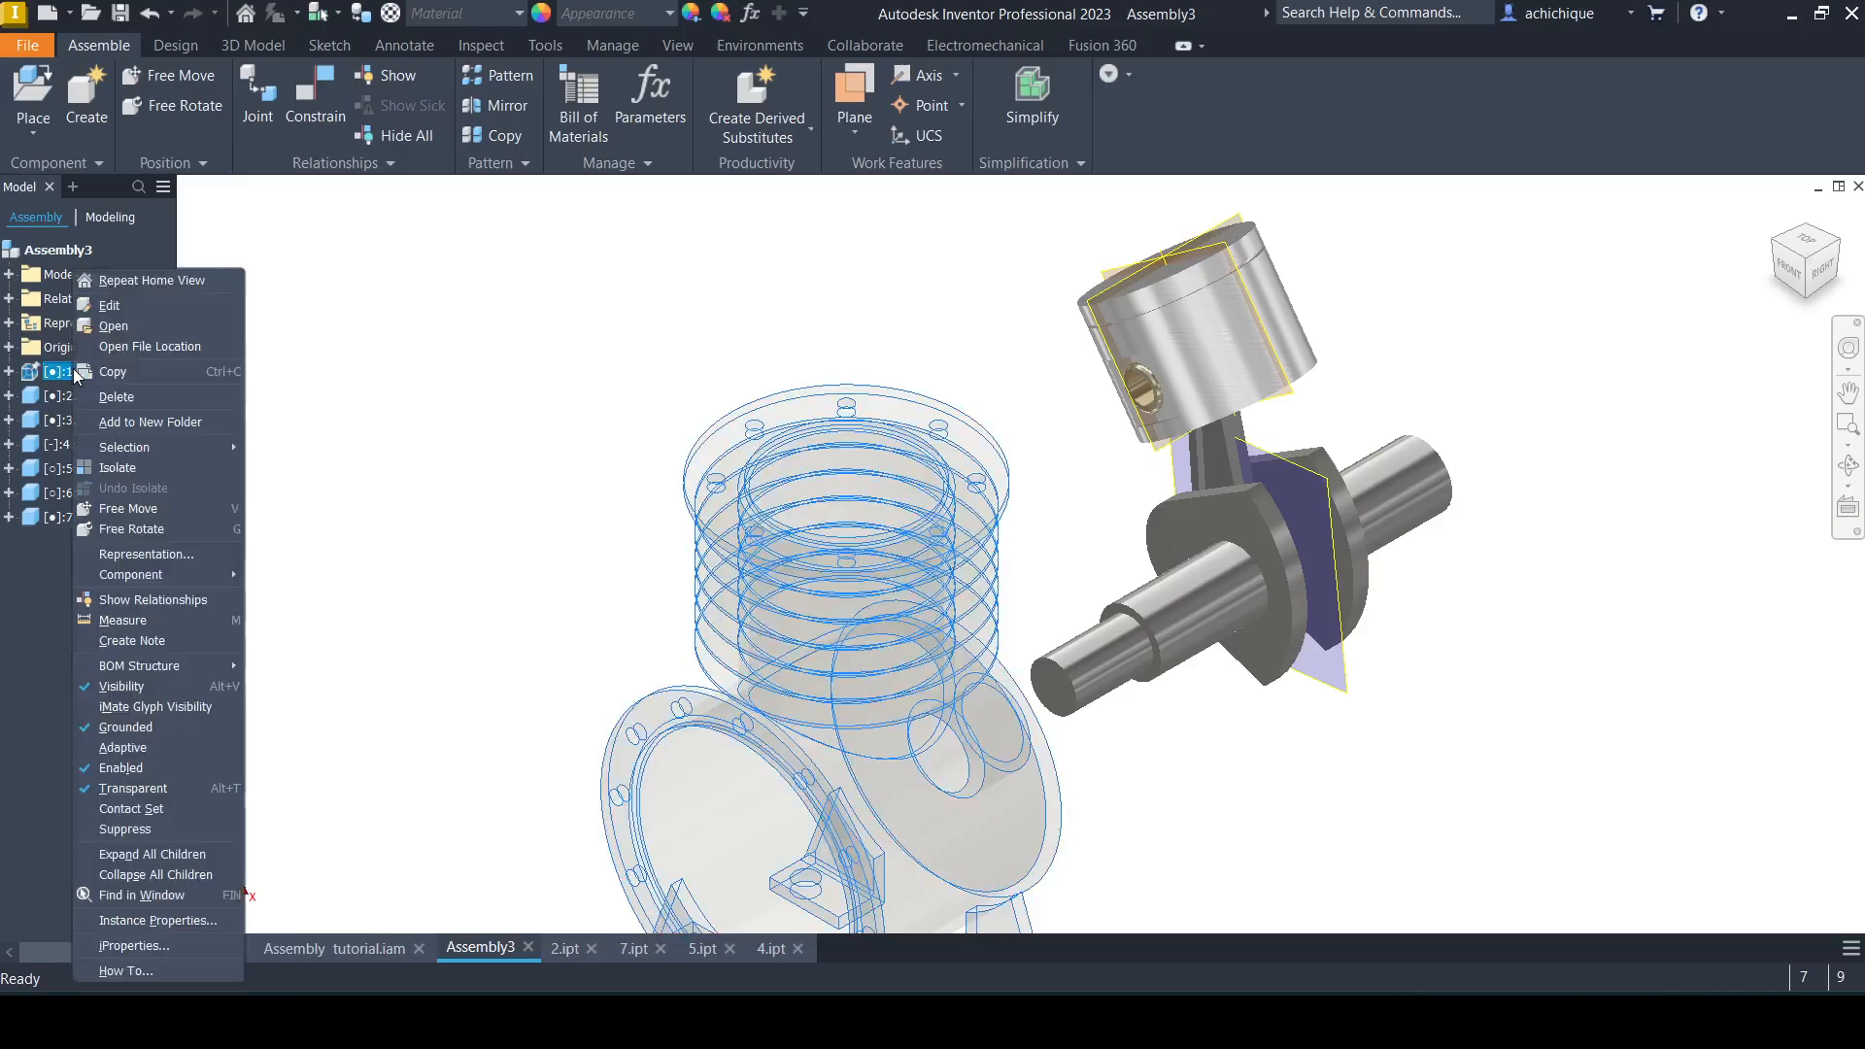
{"action": "left_click", "coordinate": [132, 328]}
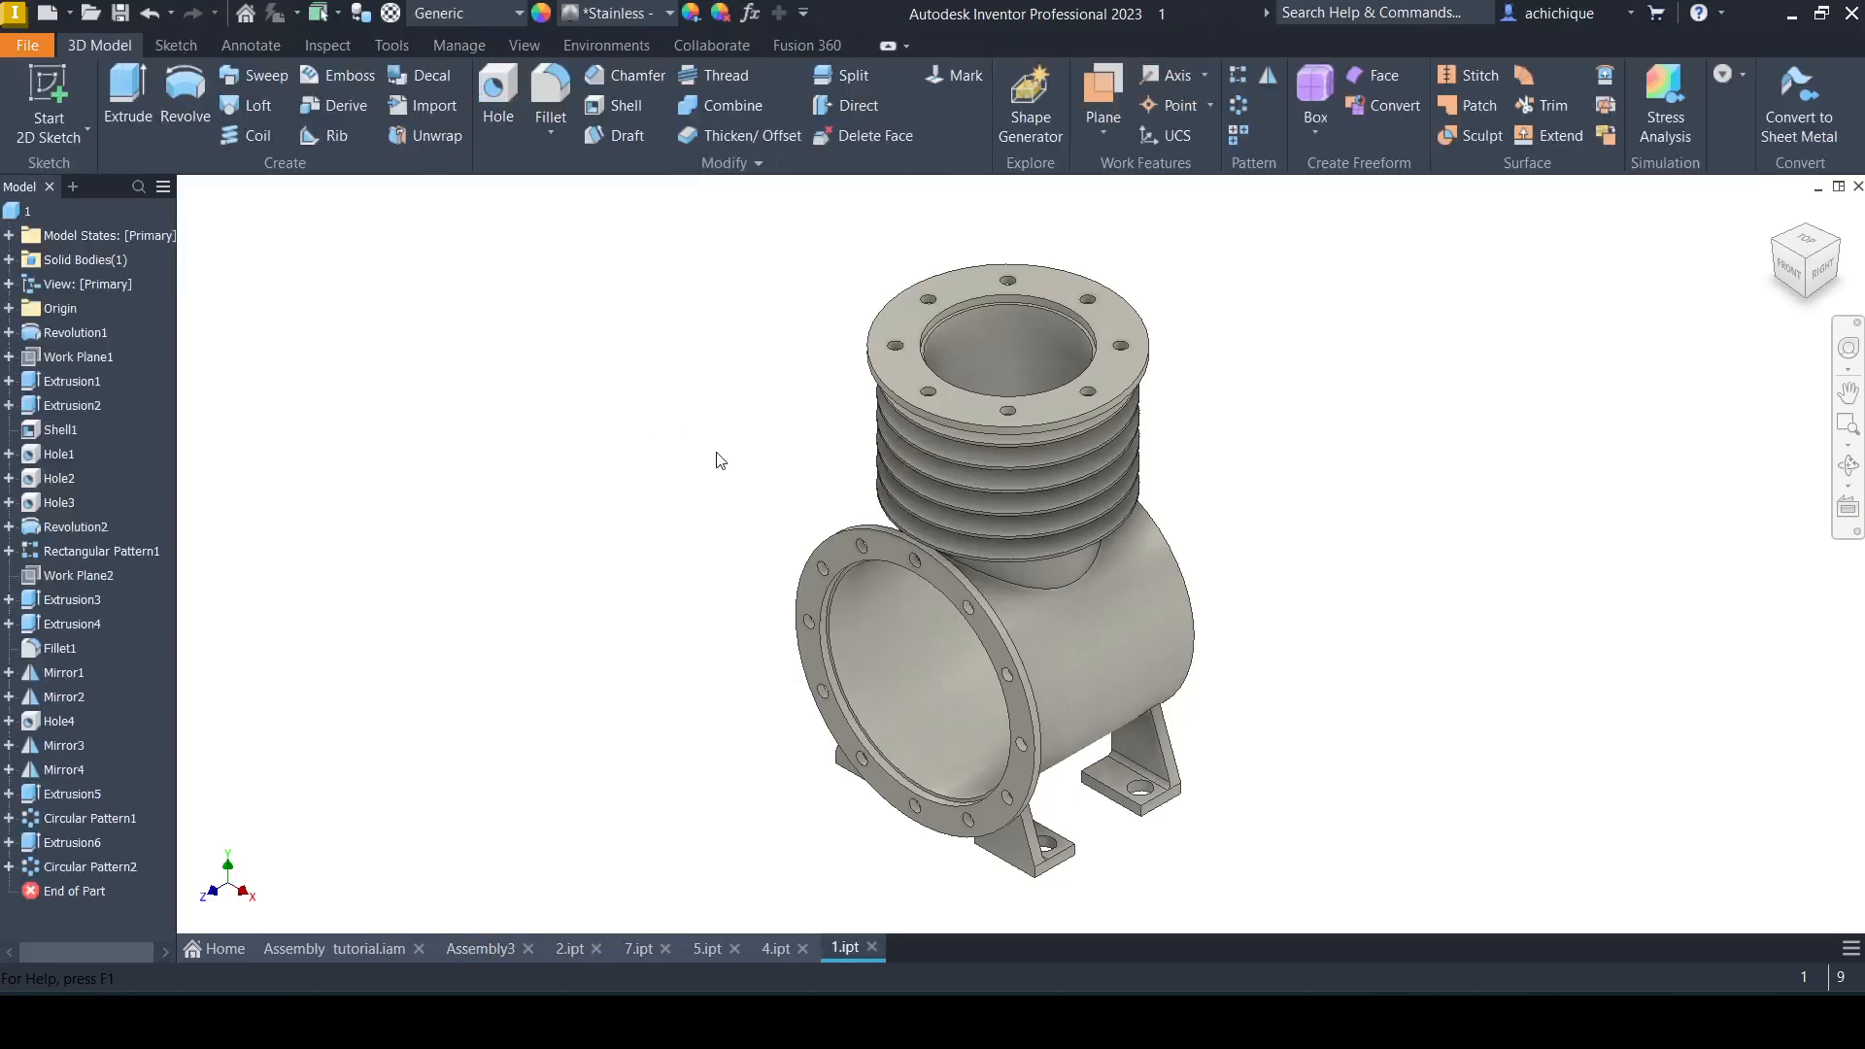
{"action": "left_click", "coordinate": [9, 308]}
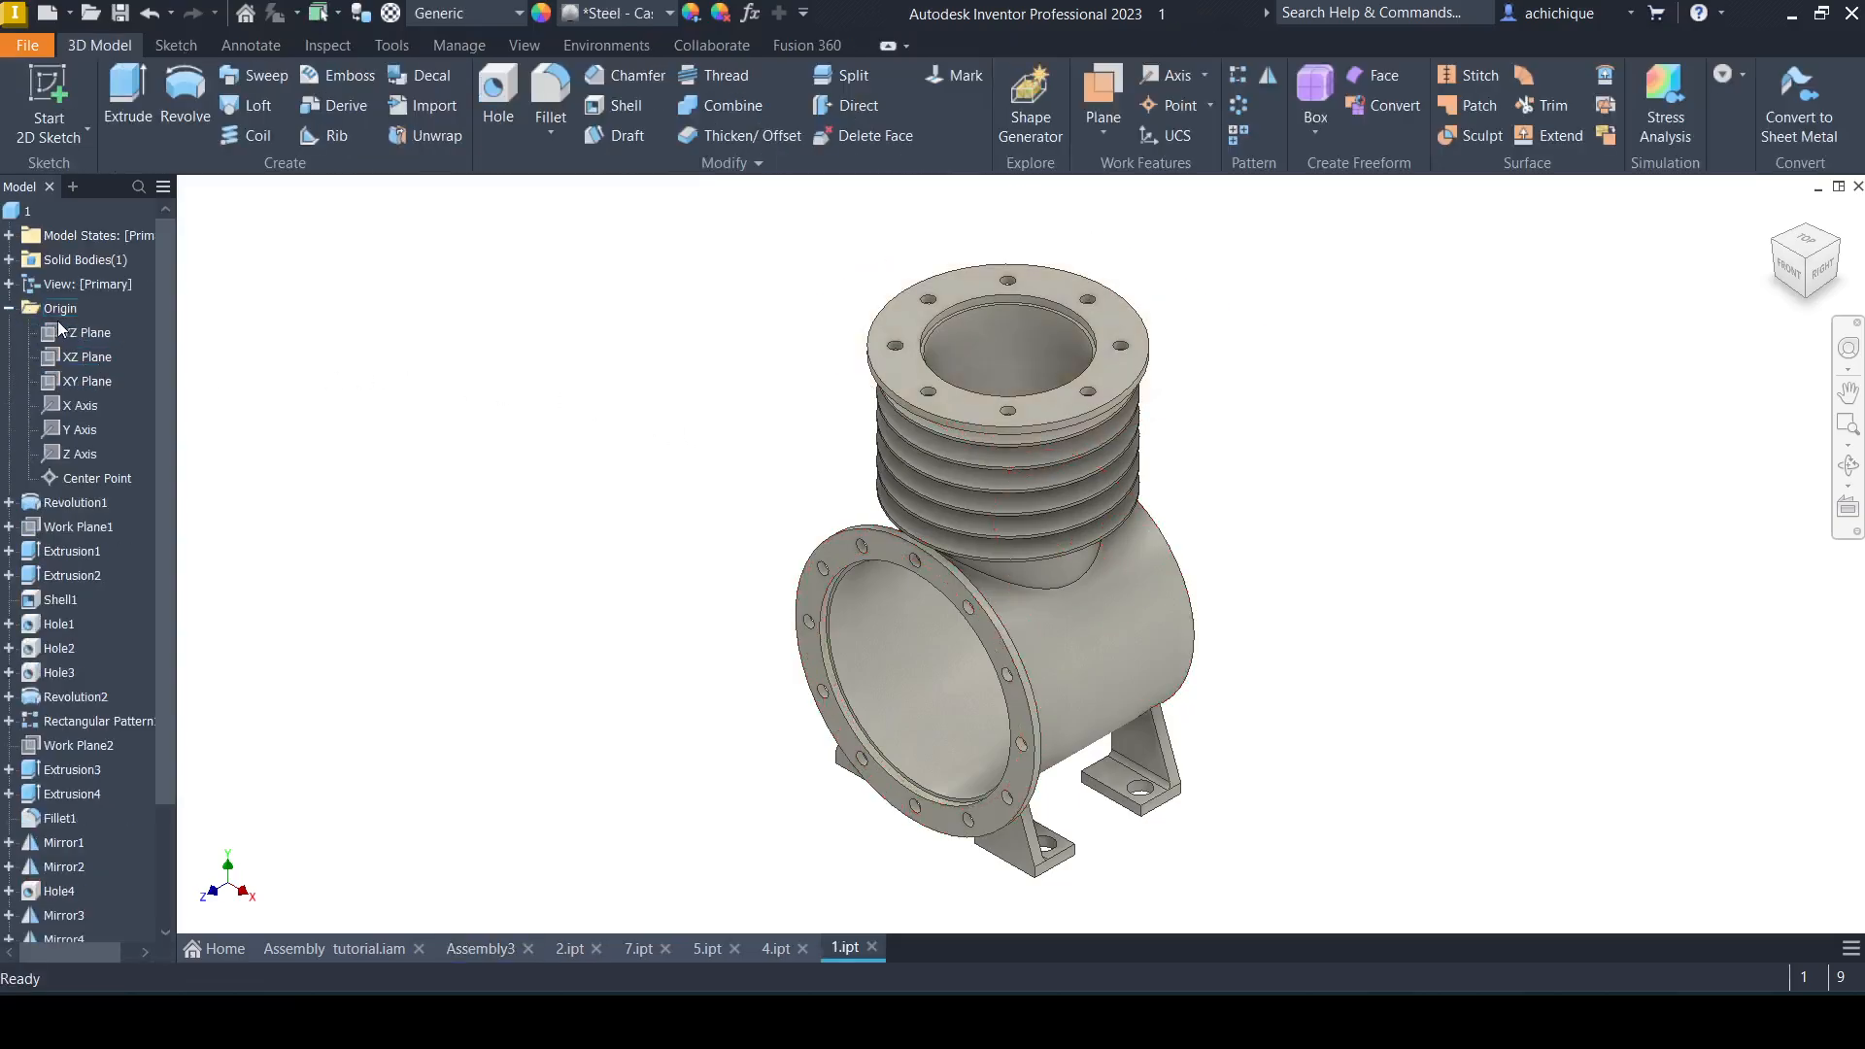
{"action": "left_click", "coordinate": [68, 381]}
{"action": "right_click", "coordinate": [68, 381]}
{"action": "left_click", "coordinate": [143, 503]}
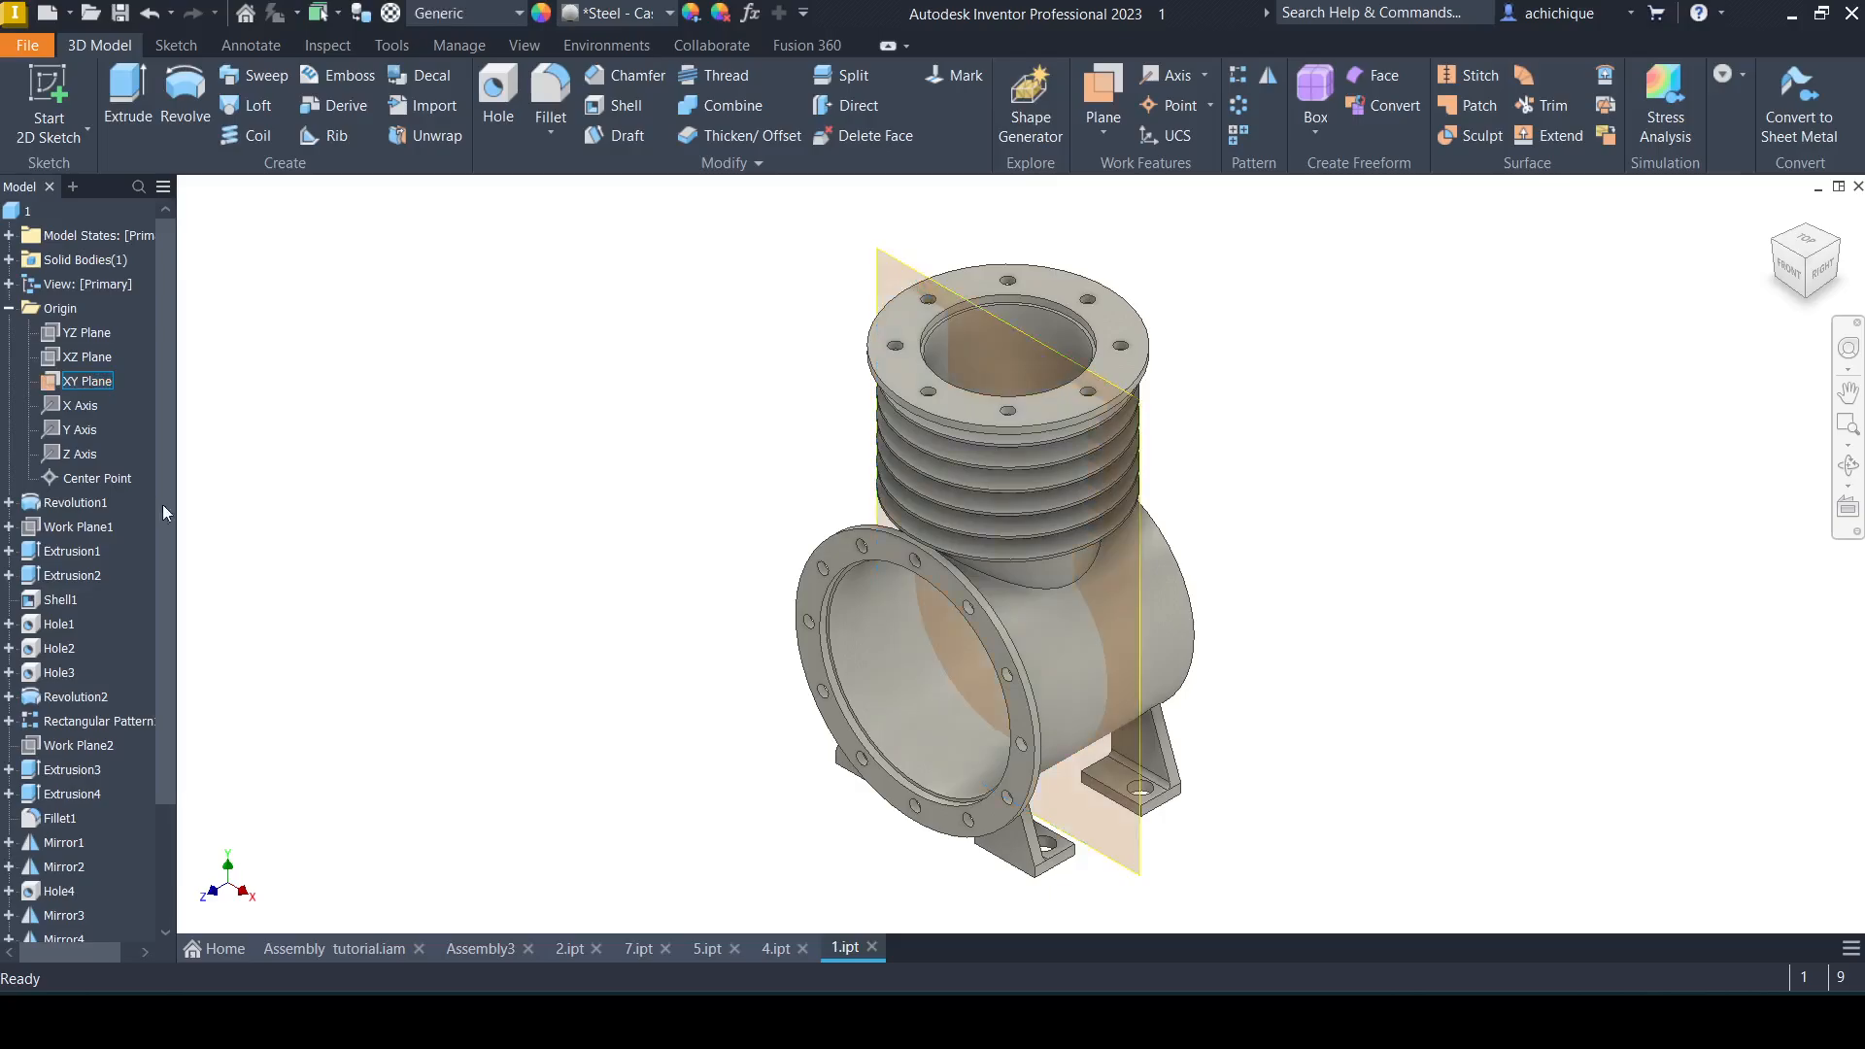
{"action": "left_click", "coordinate": [468, 946]}
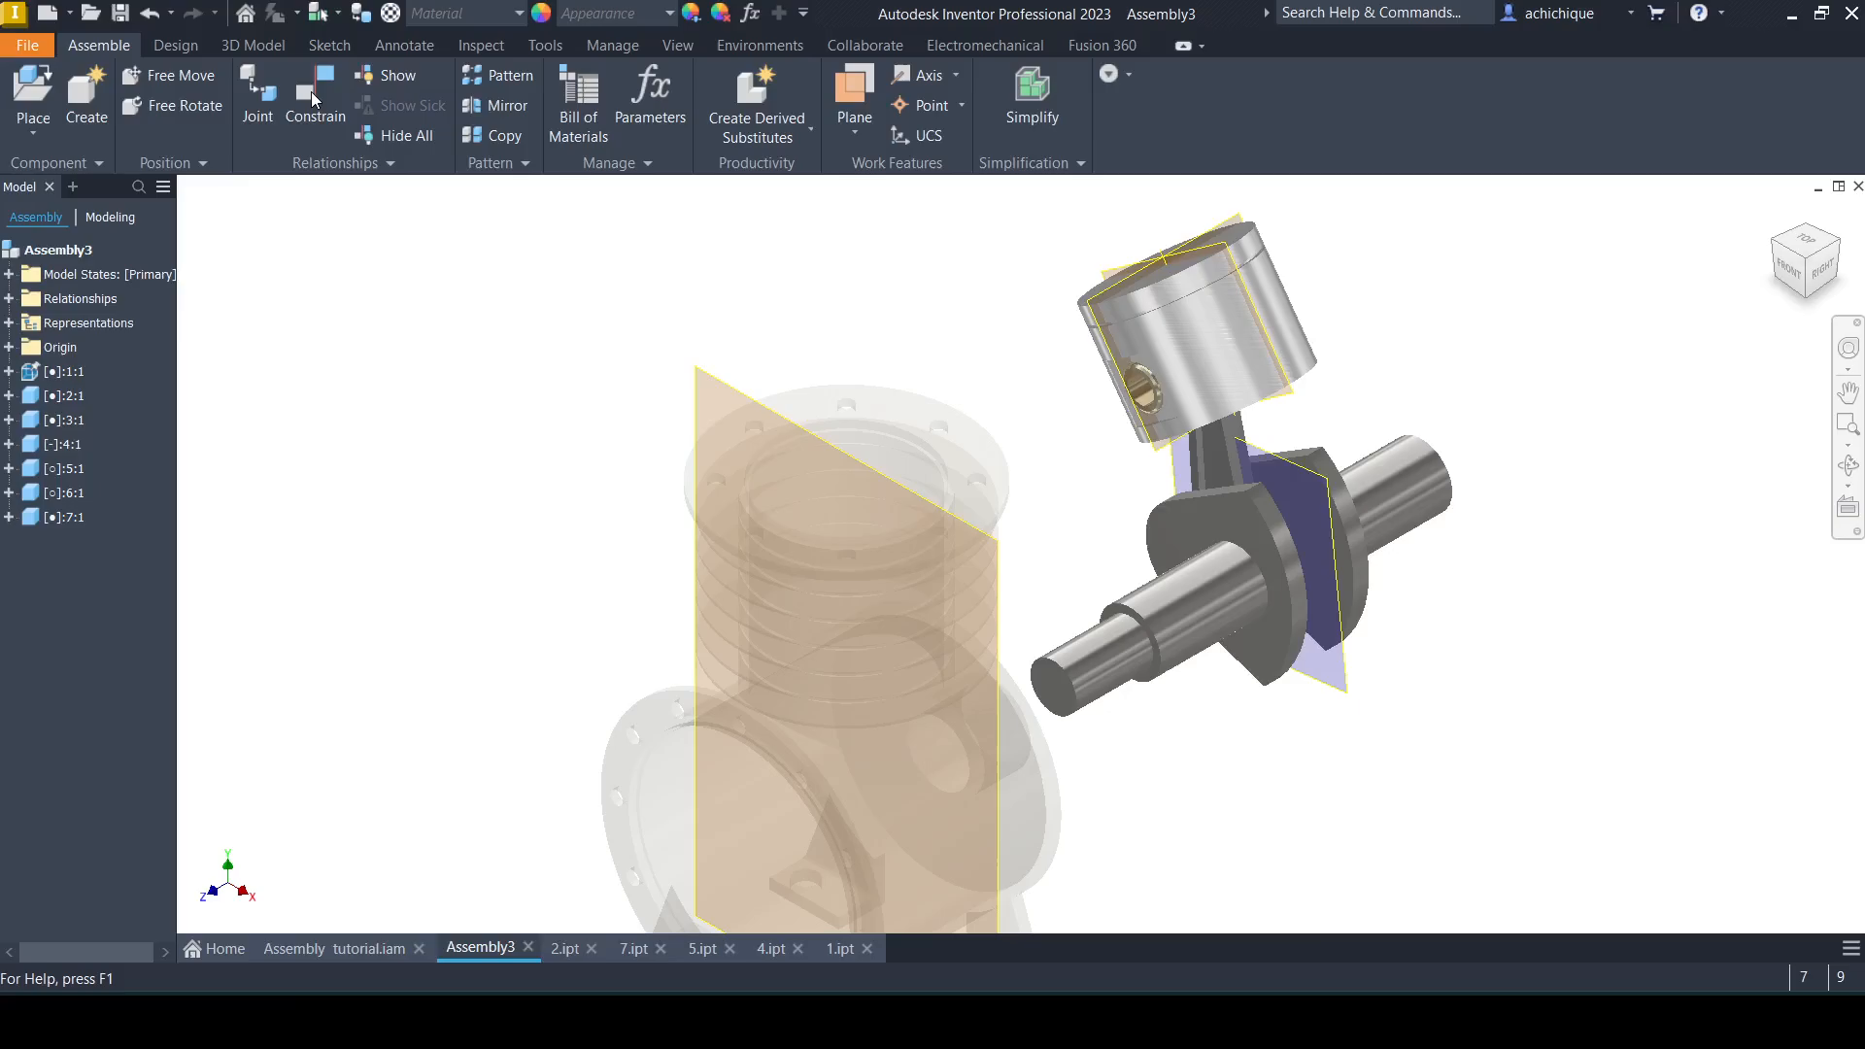
Mate the housing's XY Plane with the crankshaft's work plane between the webs at 0 mm offset.
{"action": "left_click", "coordinate": [313, 92]}
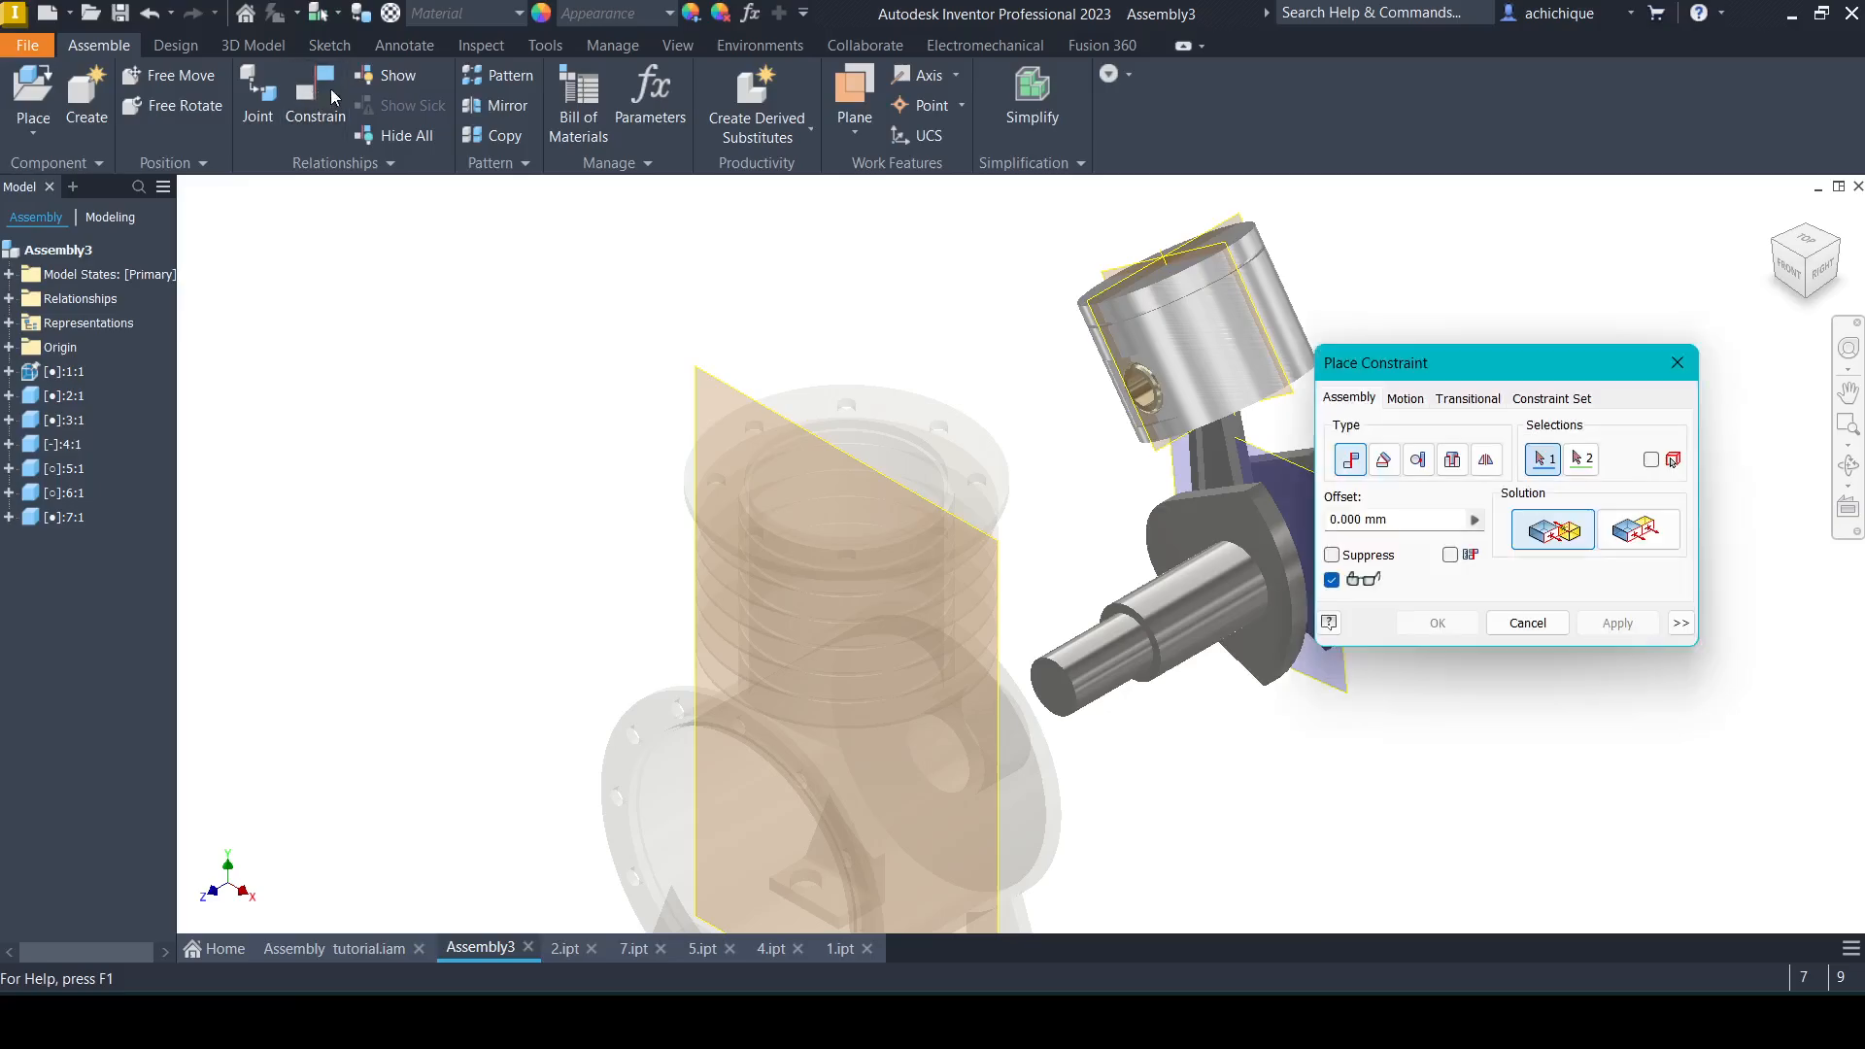
{"action": "left_click", "coordinate": [710, 379]}
{"action": "middle_click_drag", "start_coordinate": [762, 304], "coordinate": [439, 331]}
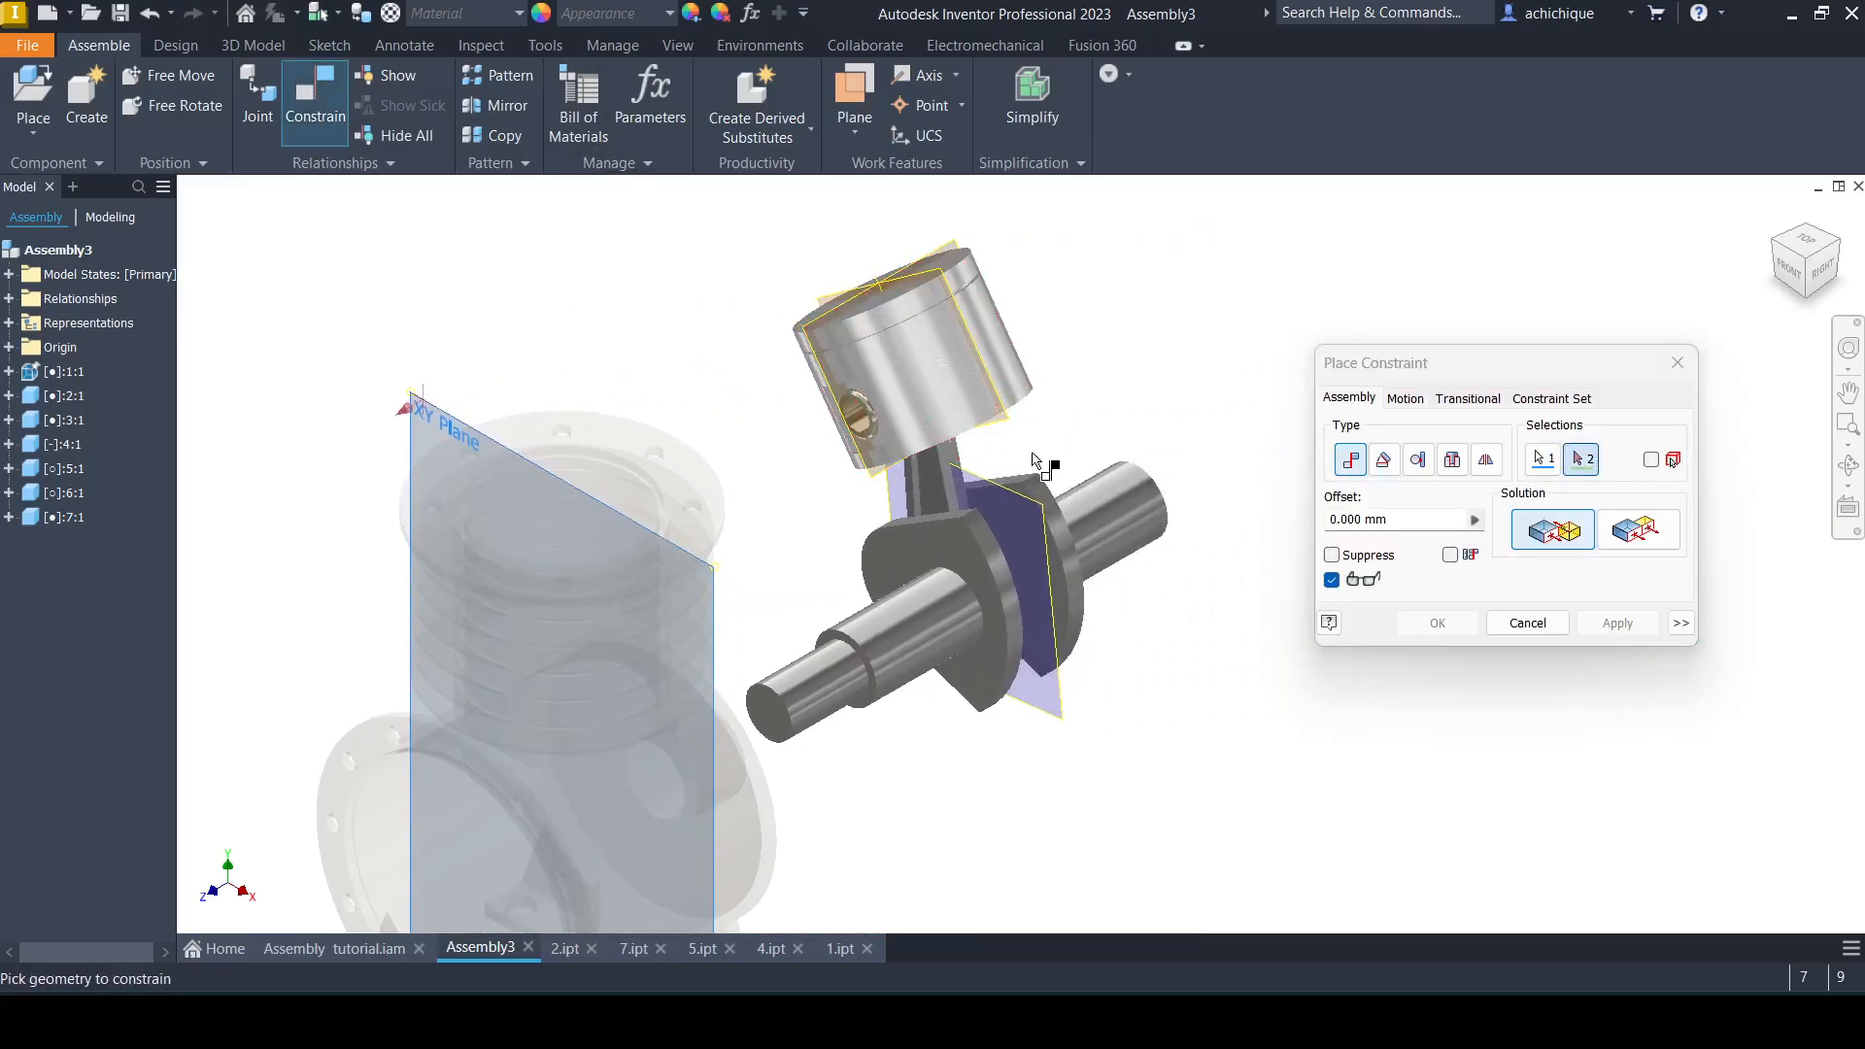
{"action": "left_click", "coordinate": [1074, 736]}
{"action": "left_click", "coordinate": [1617, 622]}
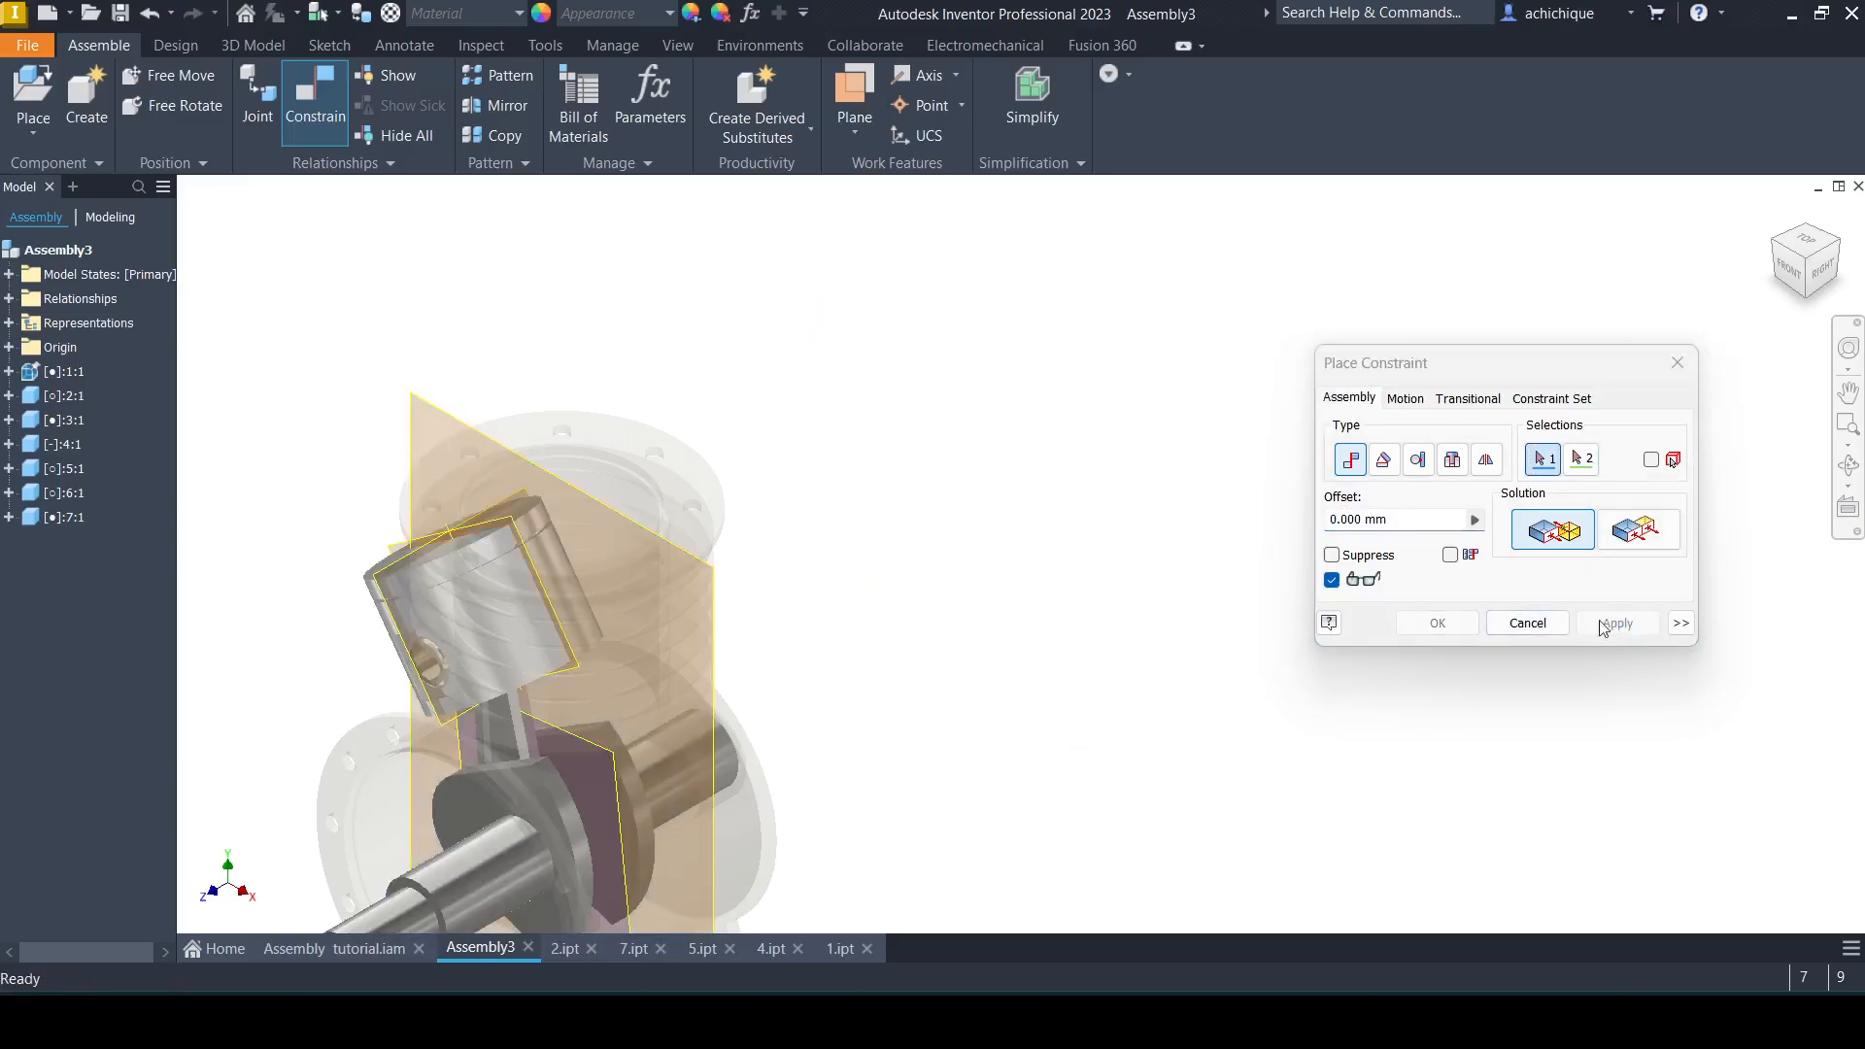
{"action": "key", "text": "Escape"}
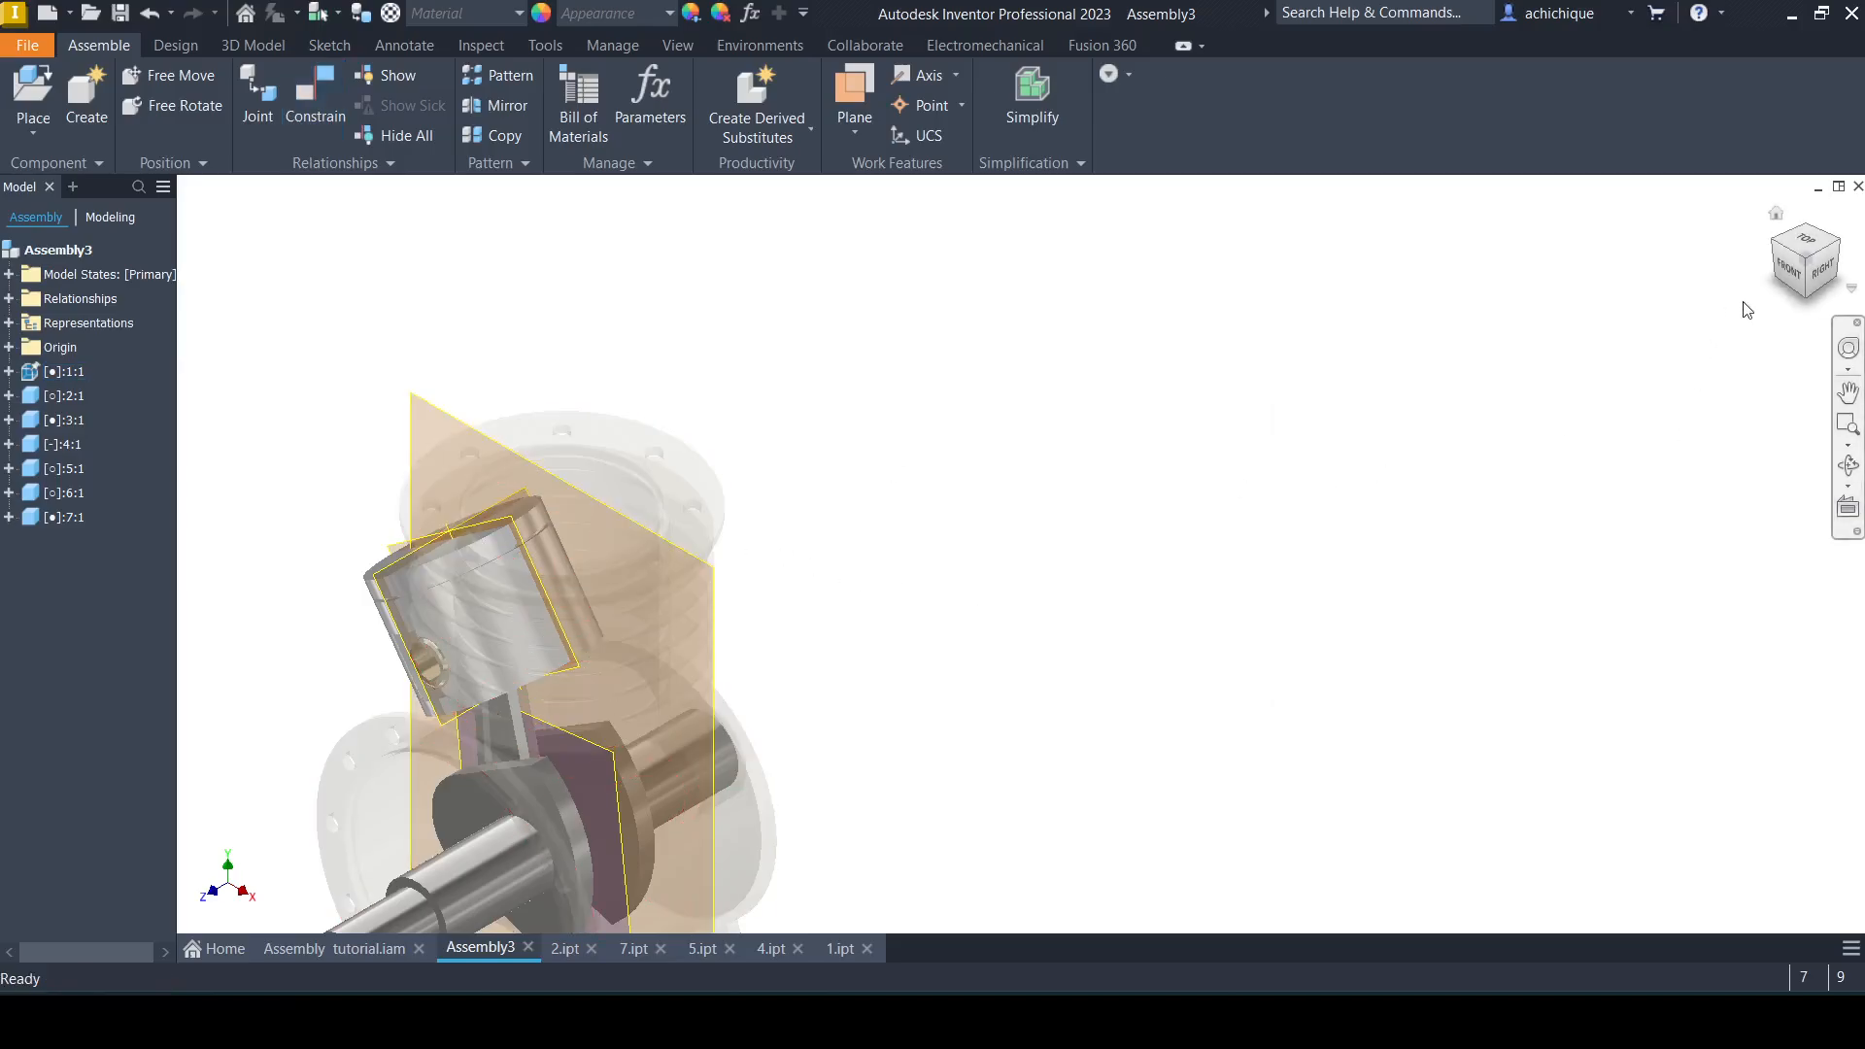
Turn the crankshaft inside the housing to check how the rod and piston move with it.
{"action": "left_click", "coordinate": [1788, 264]}
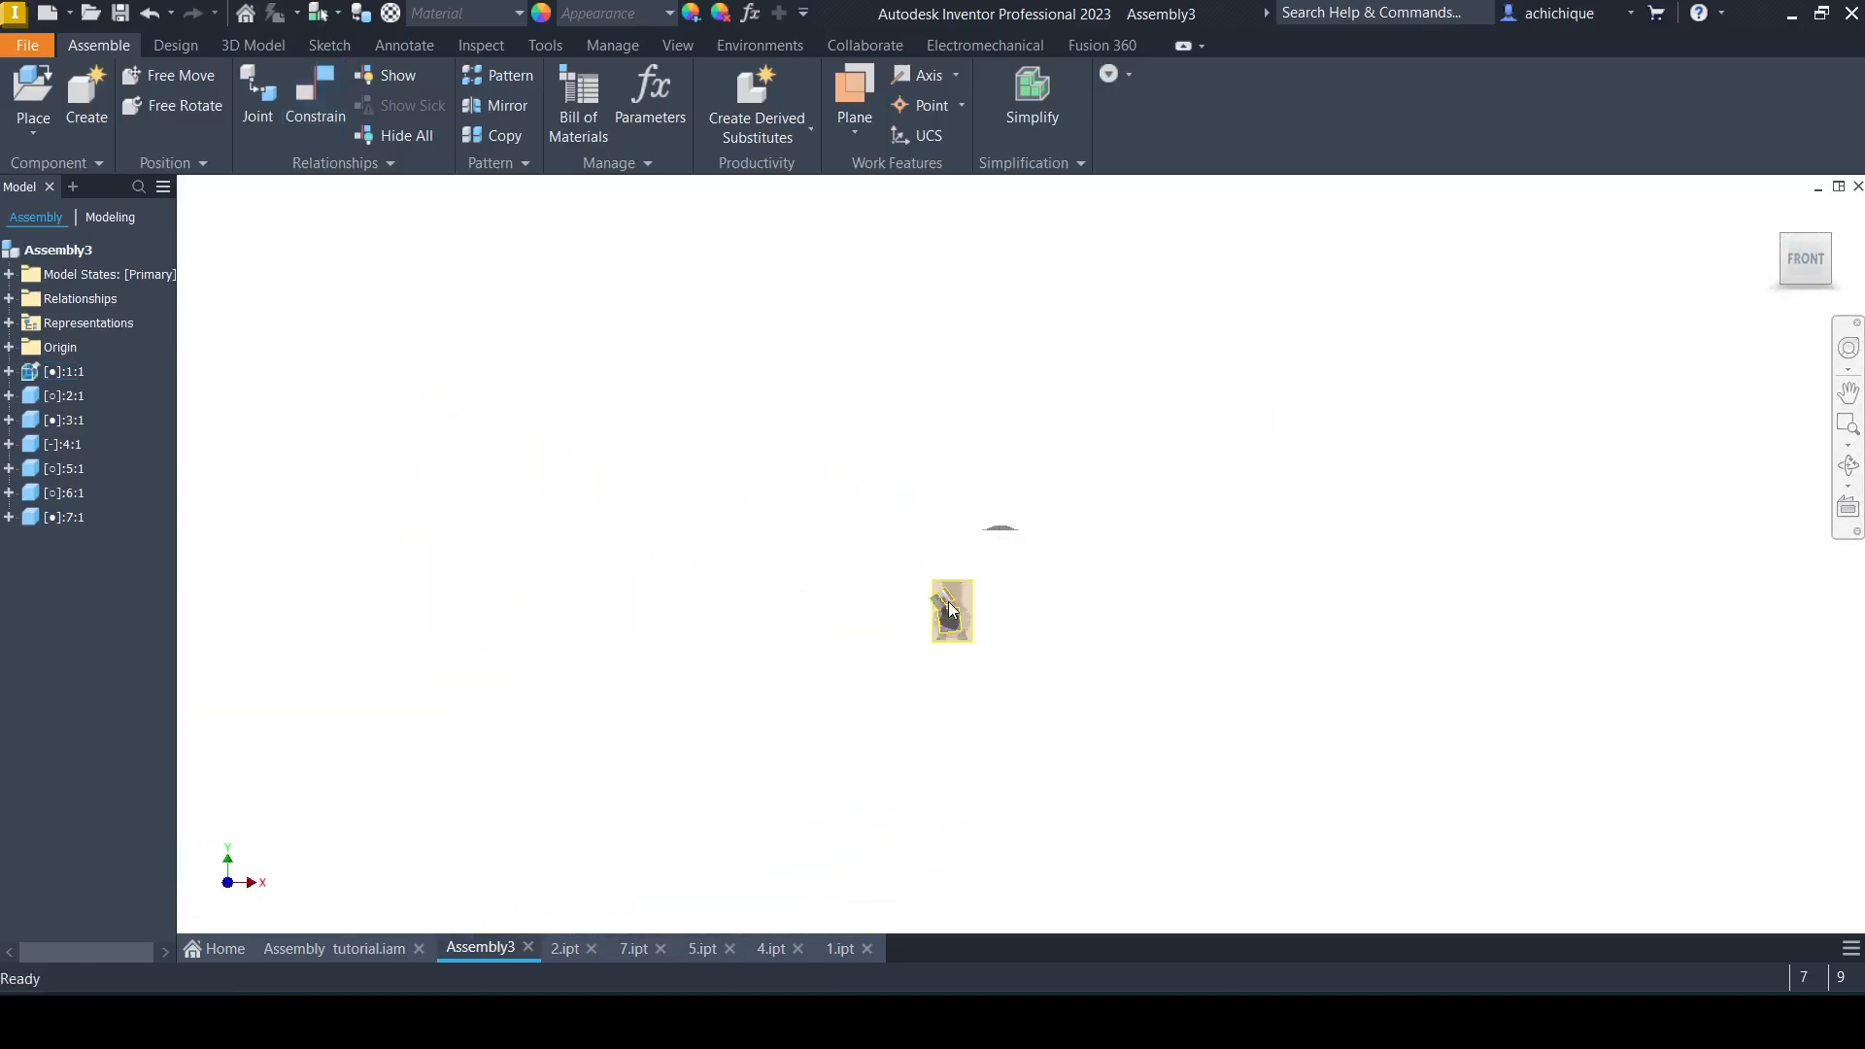
{"action": "scroll", "coordinate": [948, 603], "scroll_direction": "up", "scroll_amount": 5}
{"action": "scroll", "coordinate": [957, 612], "scroll_direction": "down", "scroll_amount": 1}
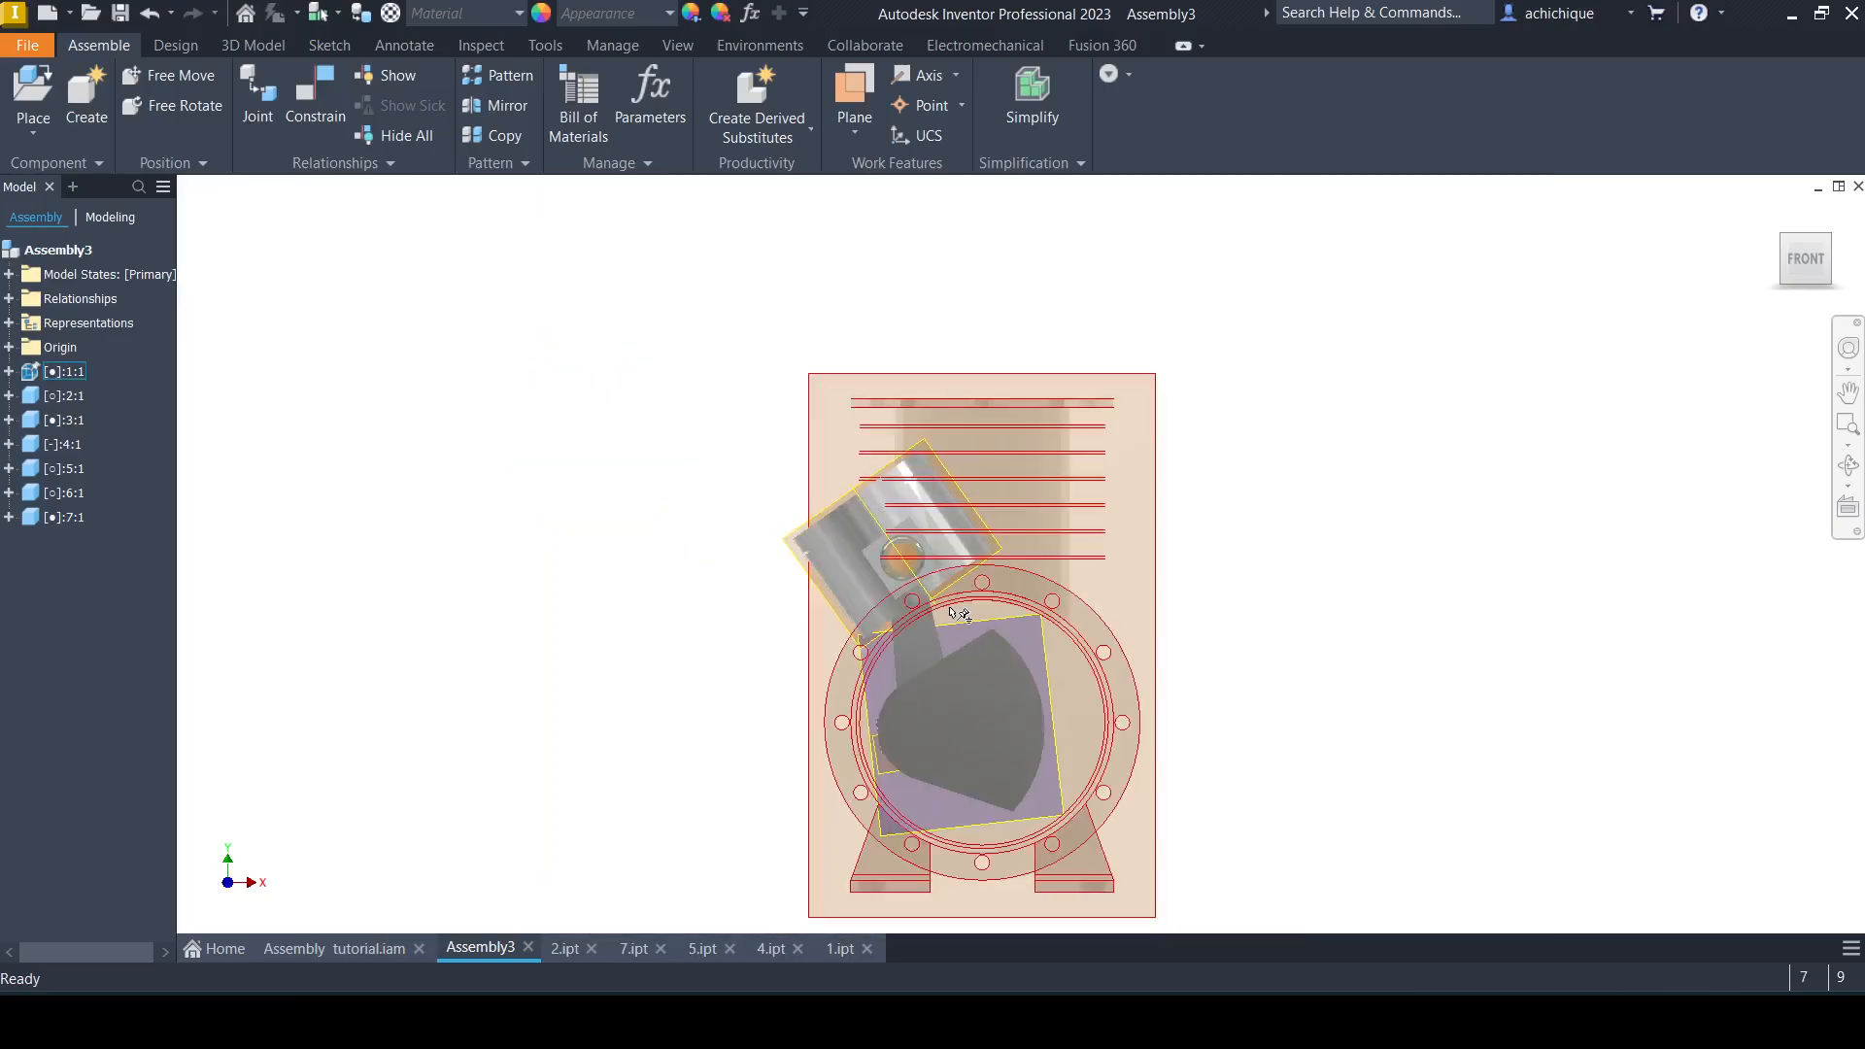
{"action": "key", "text": "F6"}
{"action": "scroll", "coordinate": [1162, 503], "scroll_direction": "up", "scroll_amount": 5}
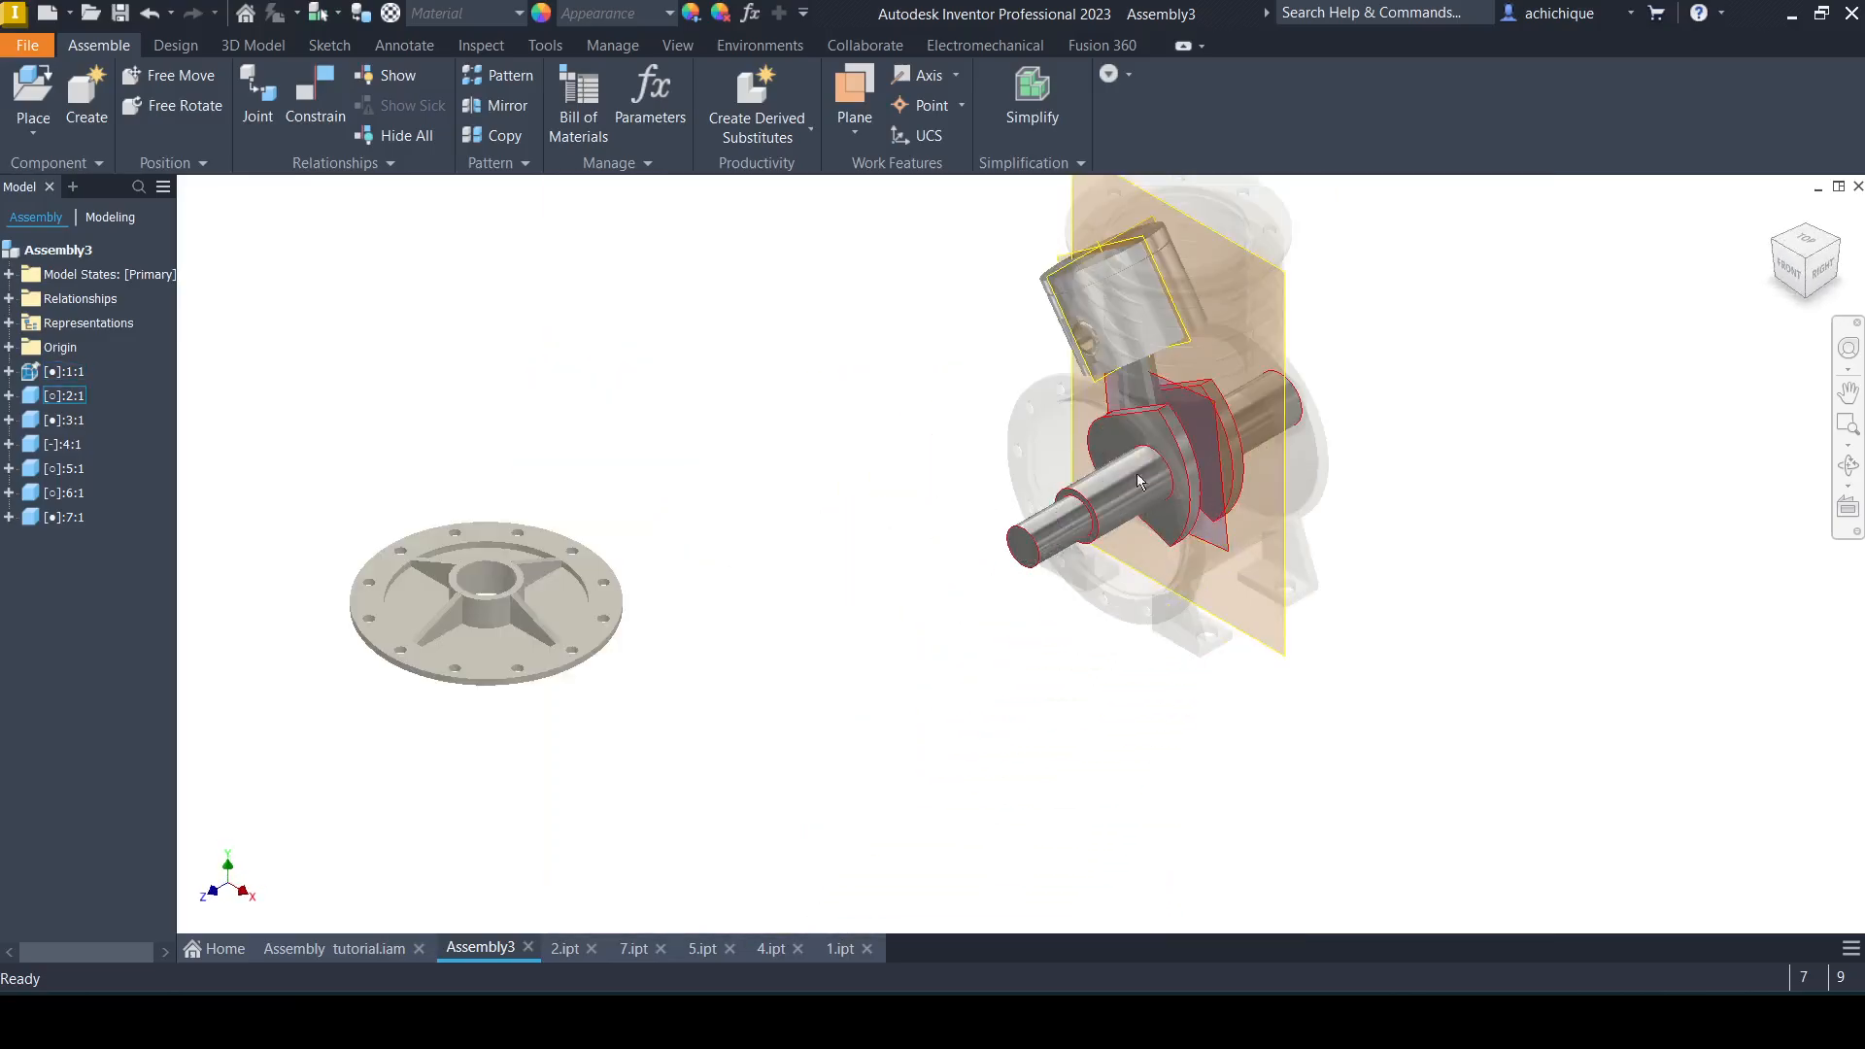
{"action": "left_click_drag", "start_coordinate": [1078, 544], "coordinate": [1027, 581]}
{"action": "middle_click_drag", "start_coordinate": [980, 532], "coordinate": [806, 591]}
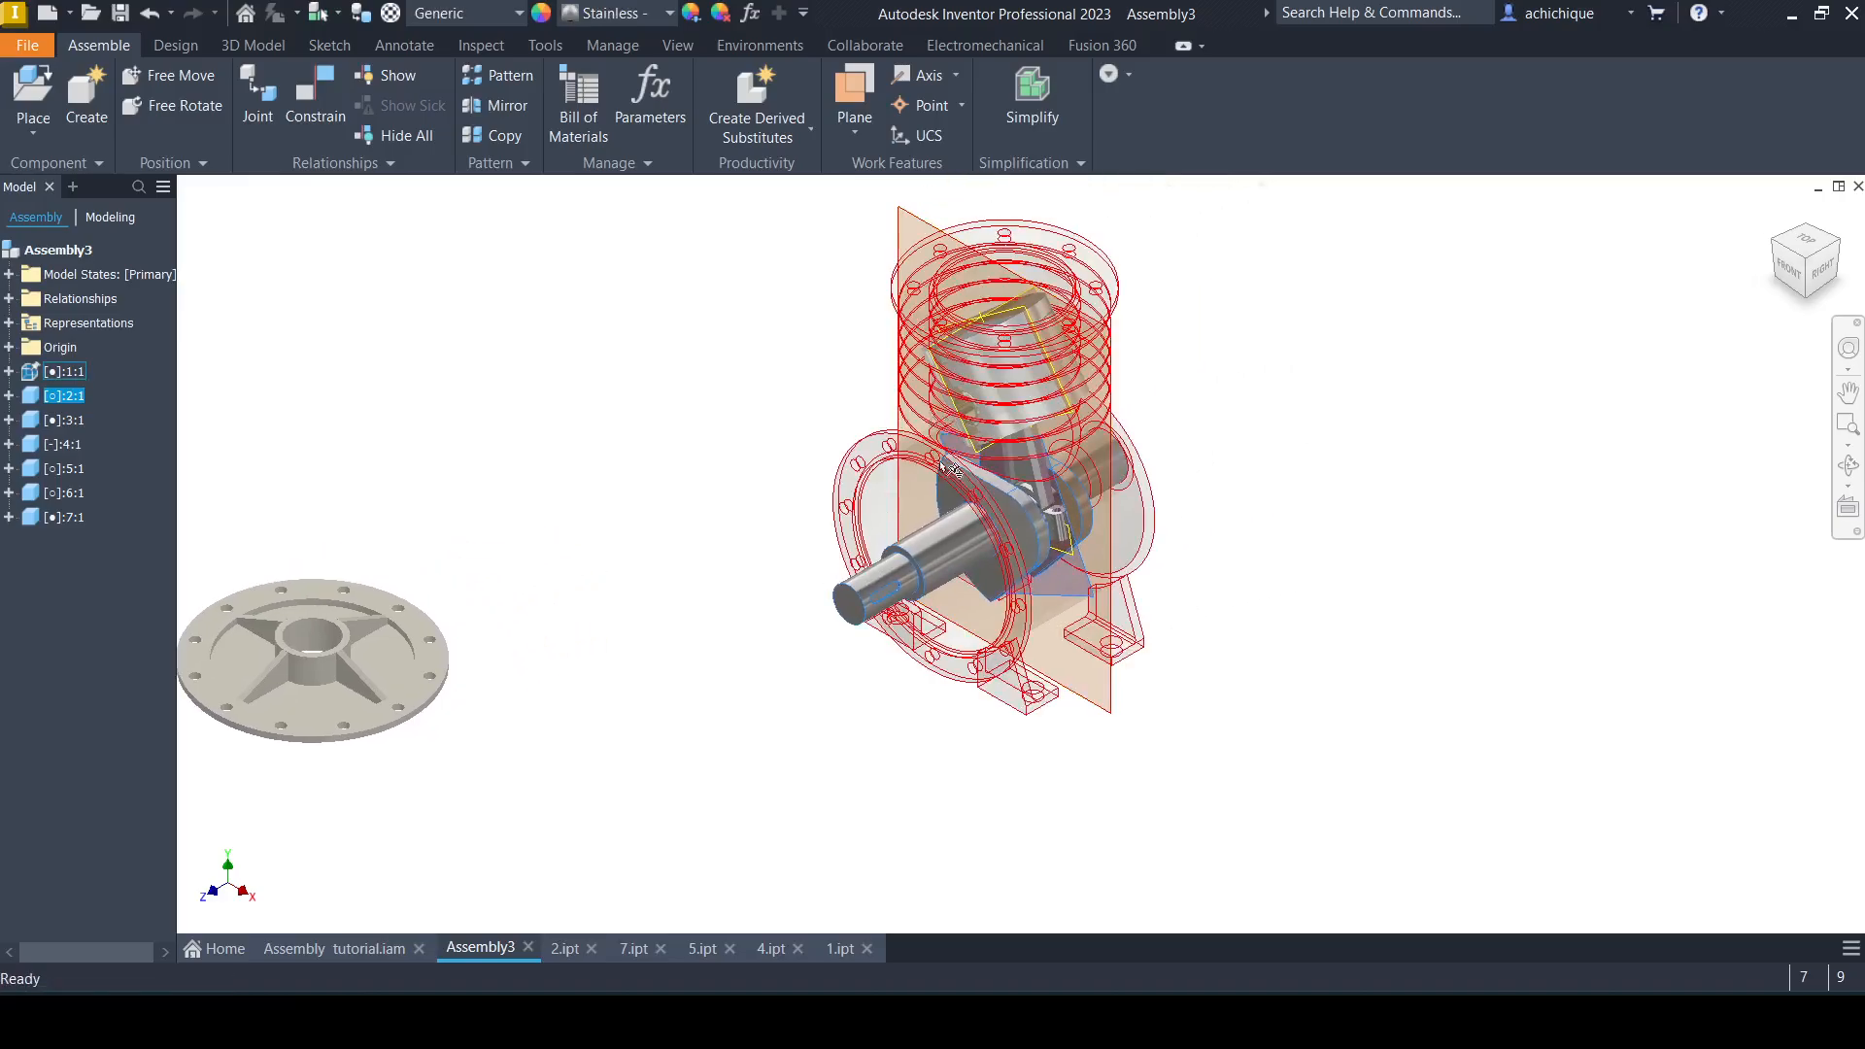
{"action": "left_click_drag", "start_coordinate": [949, 467], "coordinate": [835, 573]}
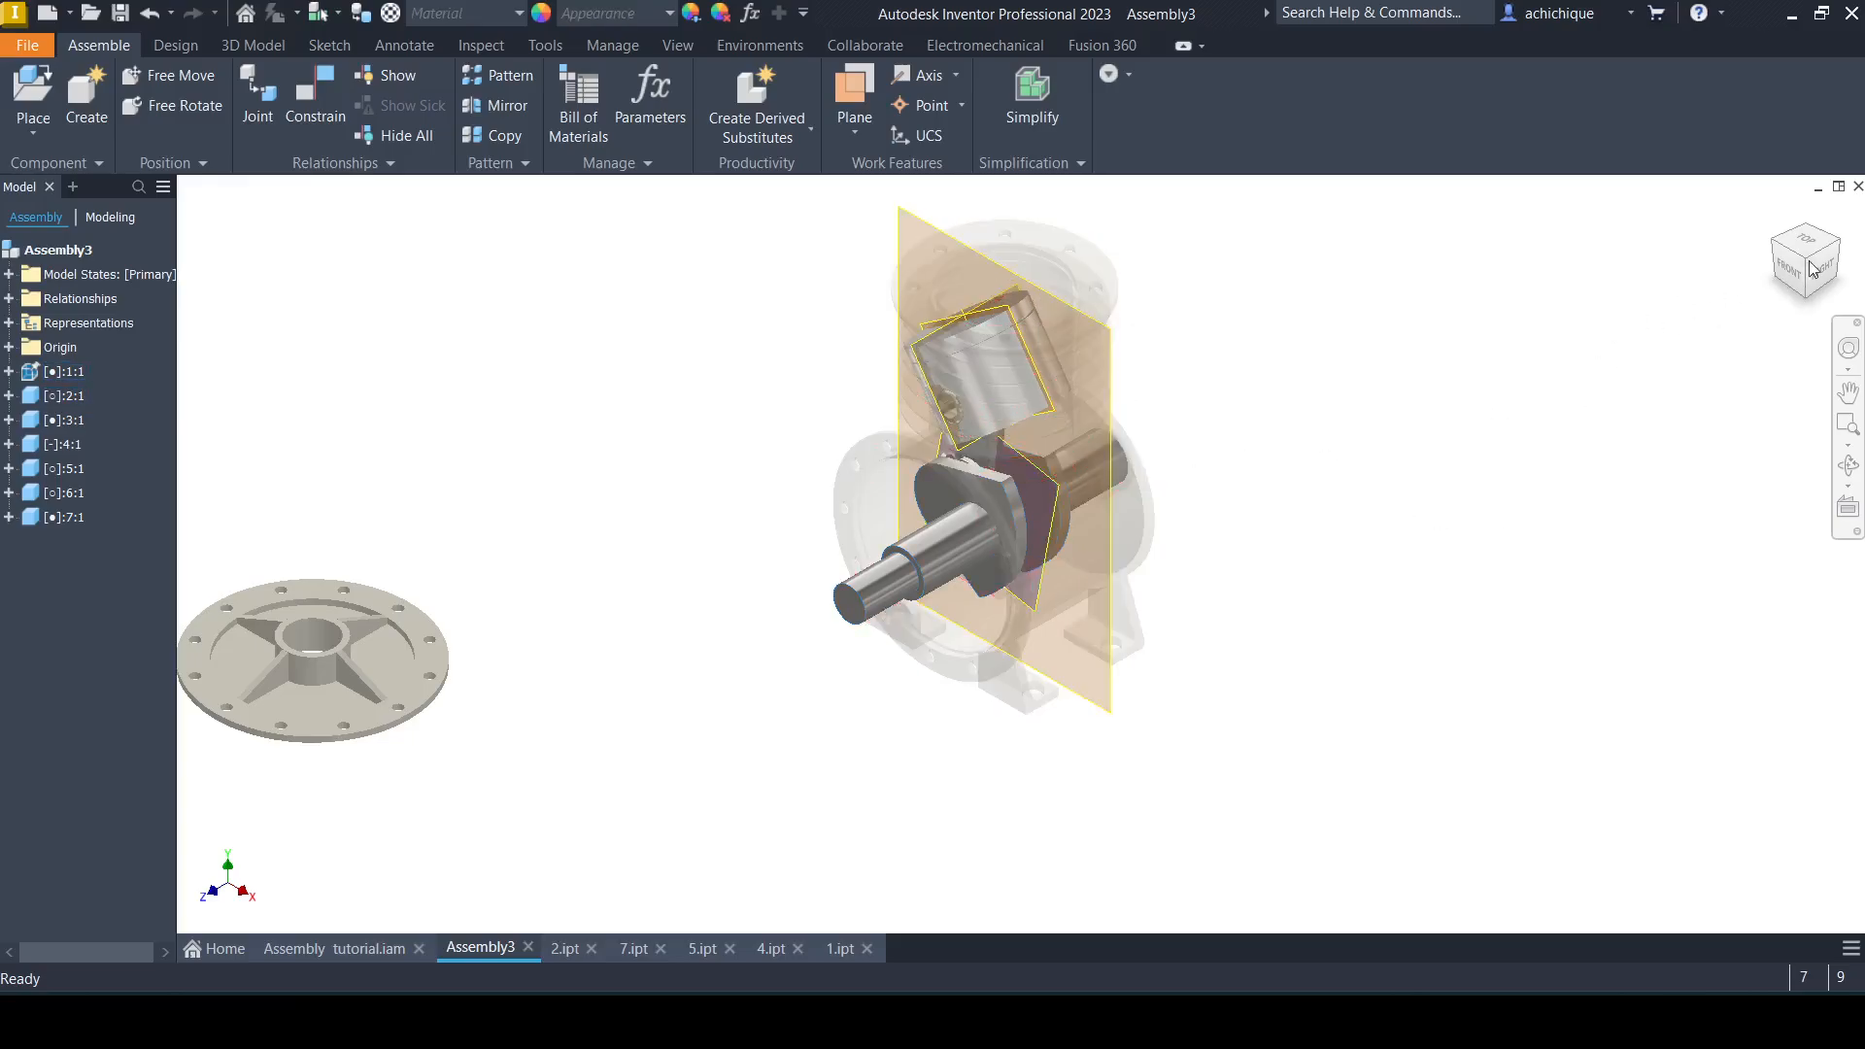
{"action": "left_click_drag", "start_coordinate": [927, 545], "coordinate": [977, 457]}
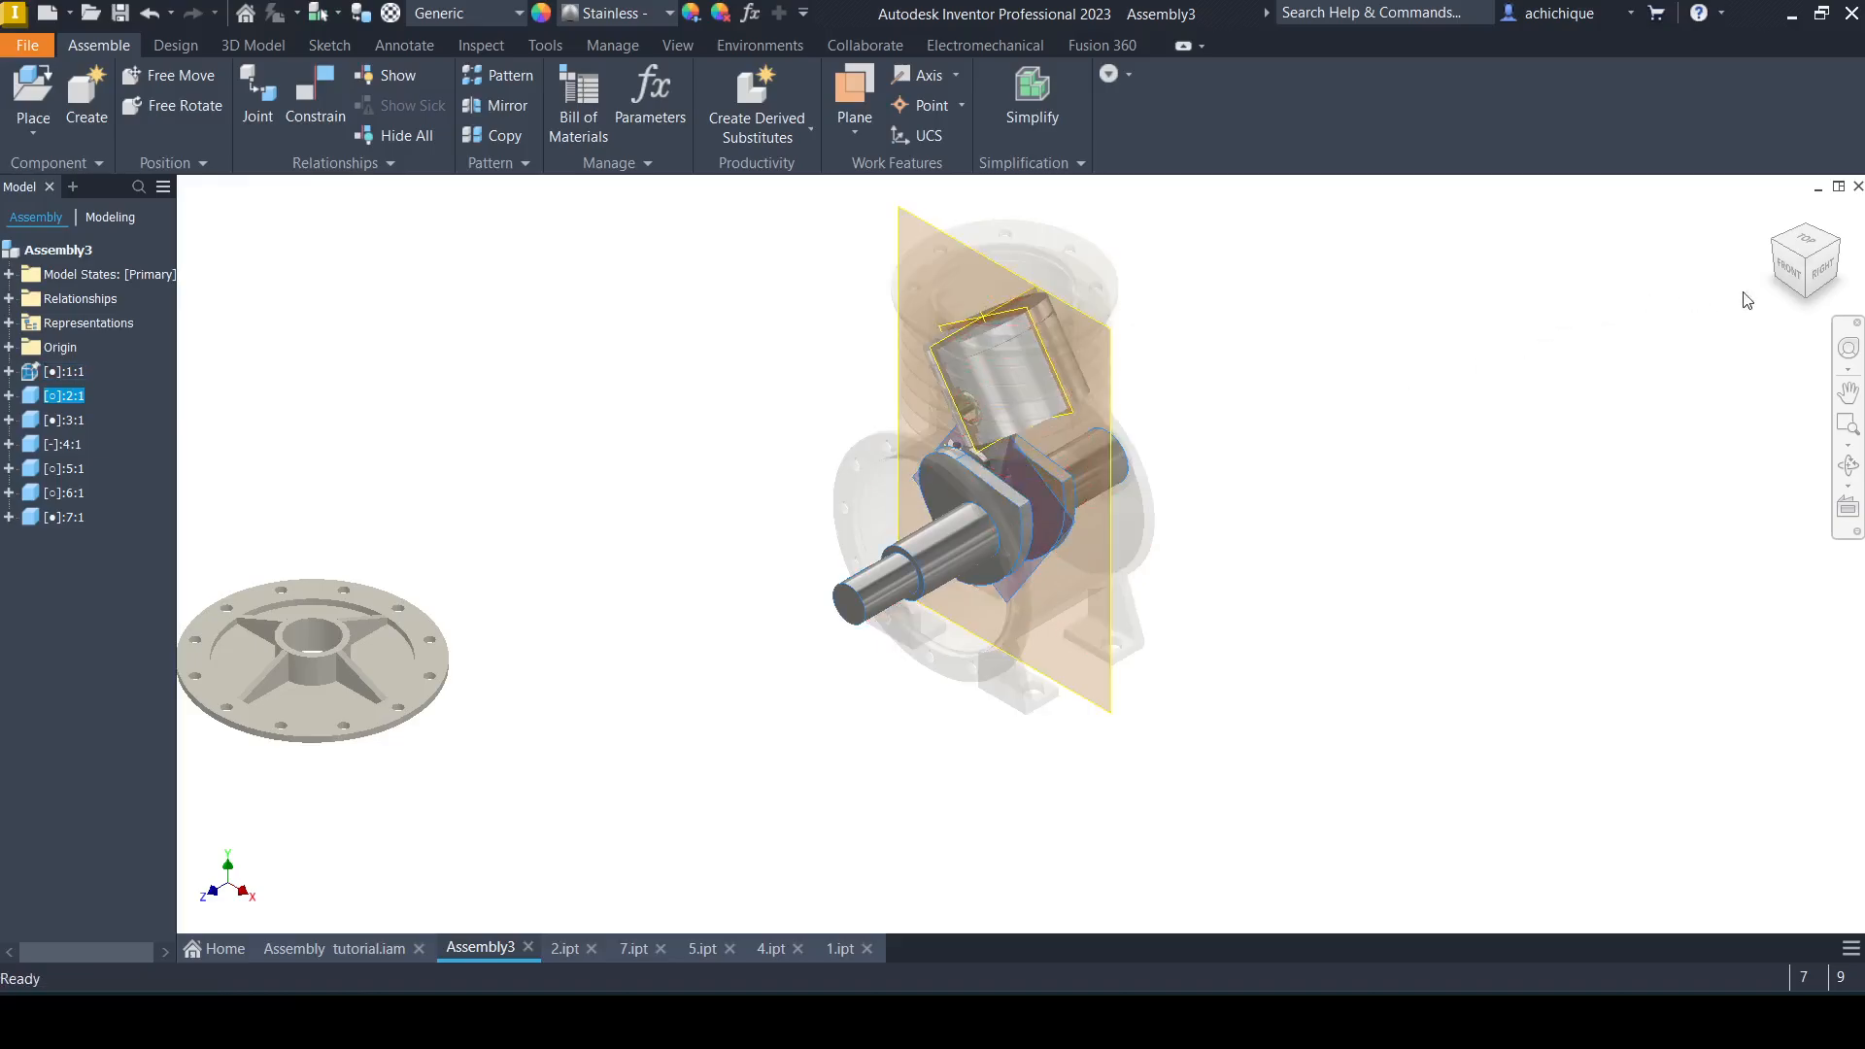
Make the origin YZ Plane visible in the housing part 1.ipt and return to Assembly3.
{"action": "left_click", "coordinate": [1792, 267]}
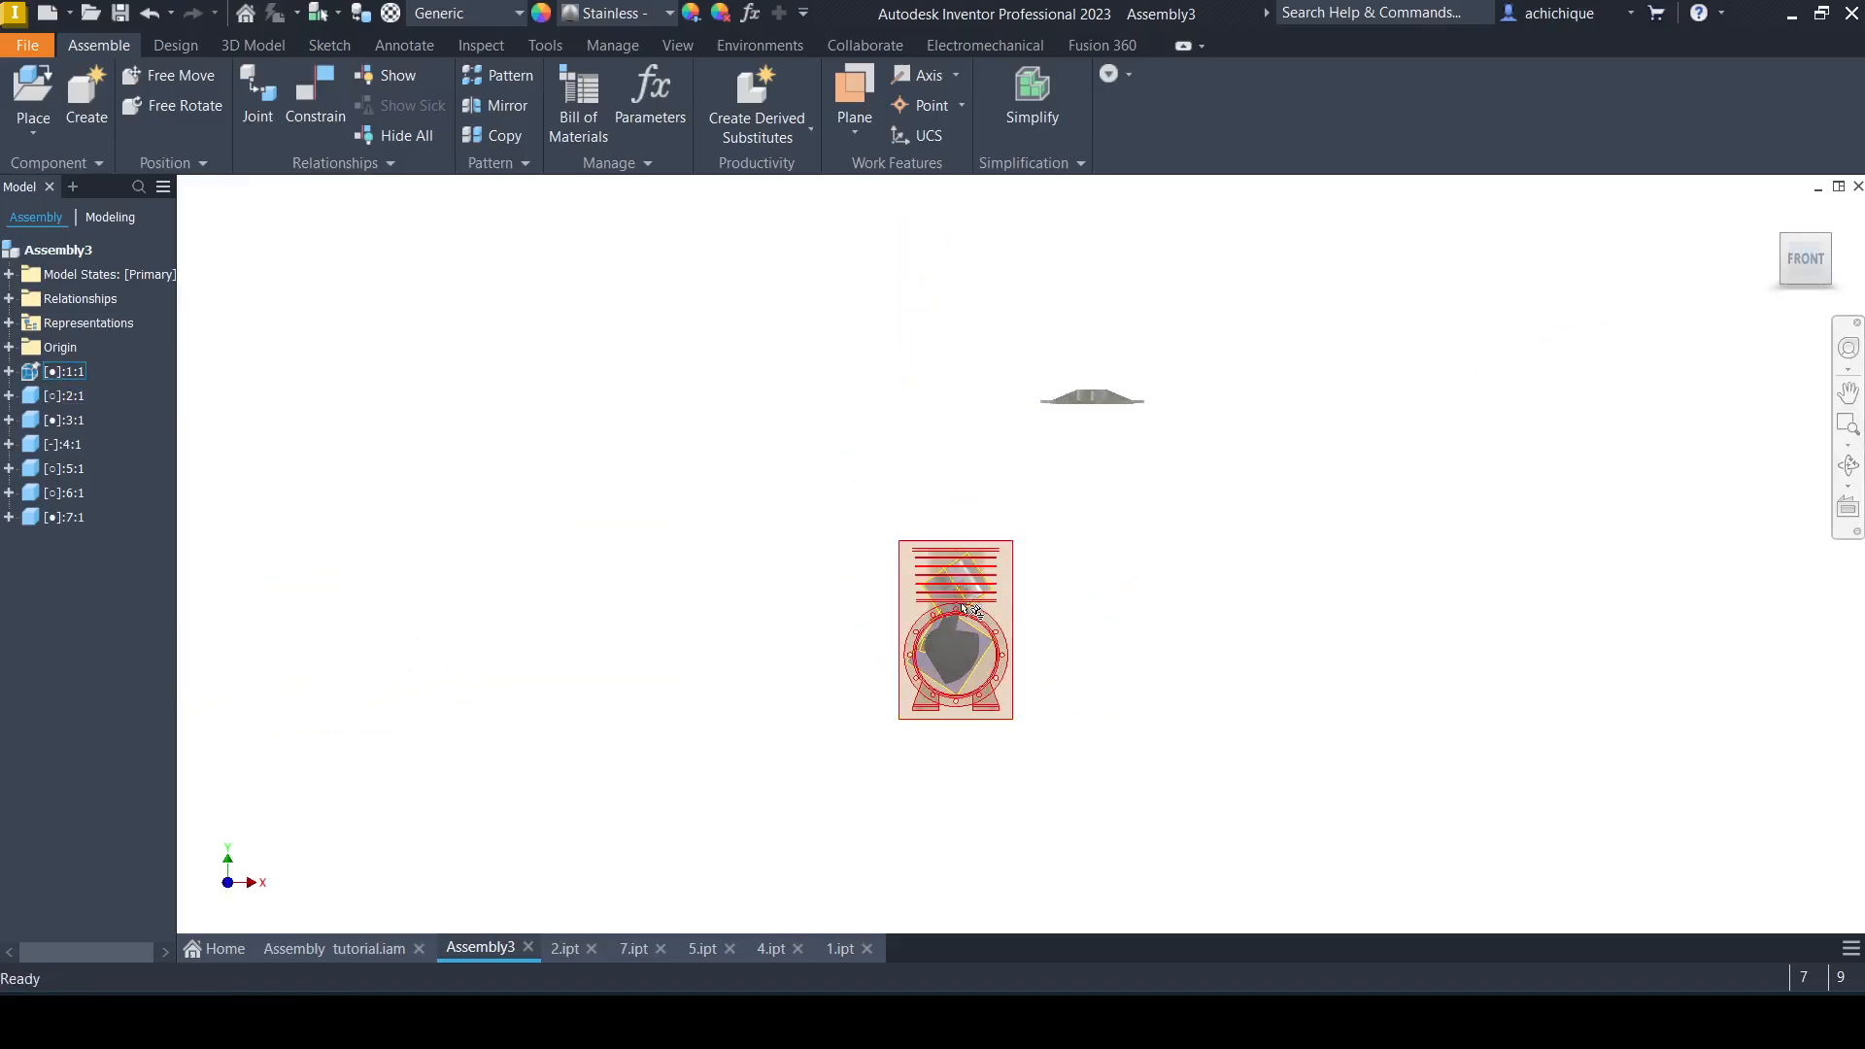
{"action": "scroll", "coordinate": [936, 528], "scroll_direction": "up", "scroll_amount": 4}
{"action": "scroll", "coordinate": [1085, 450], "scroll_direction": "up", "scroll_amount": 5}
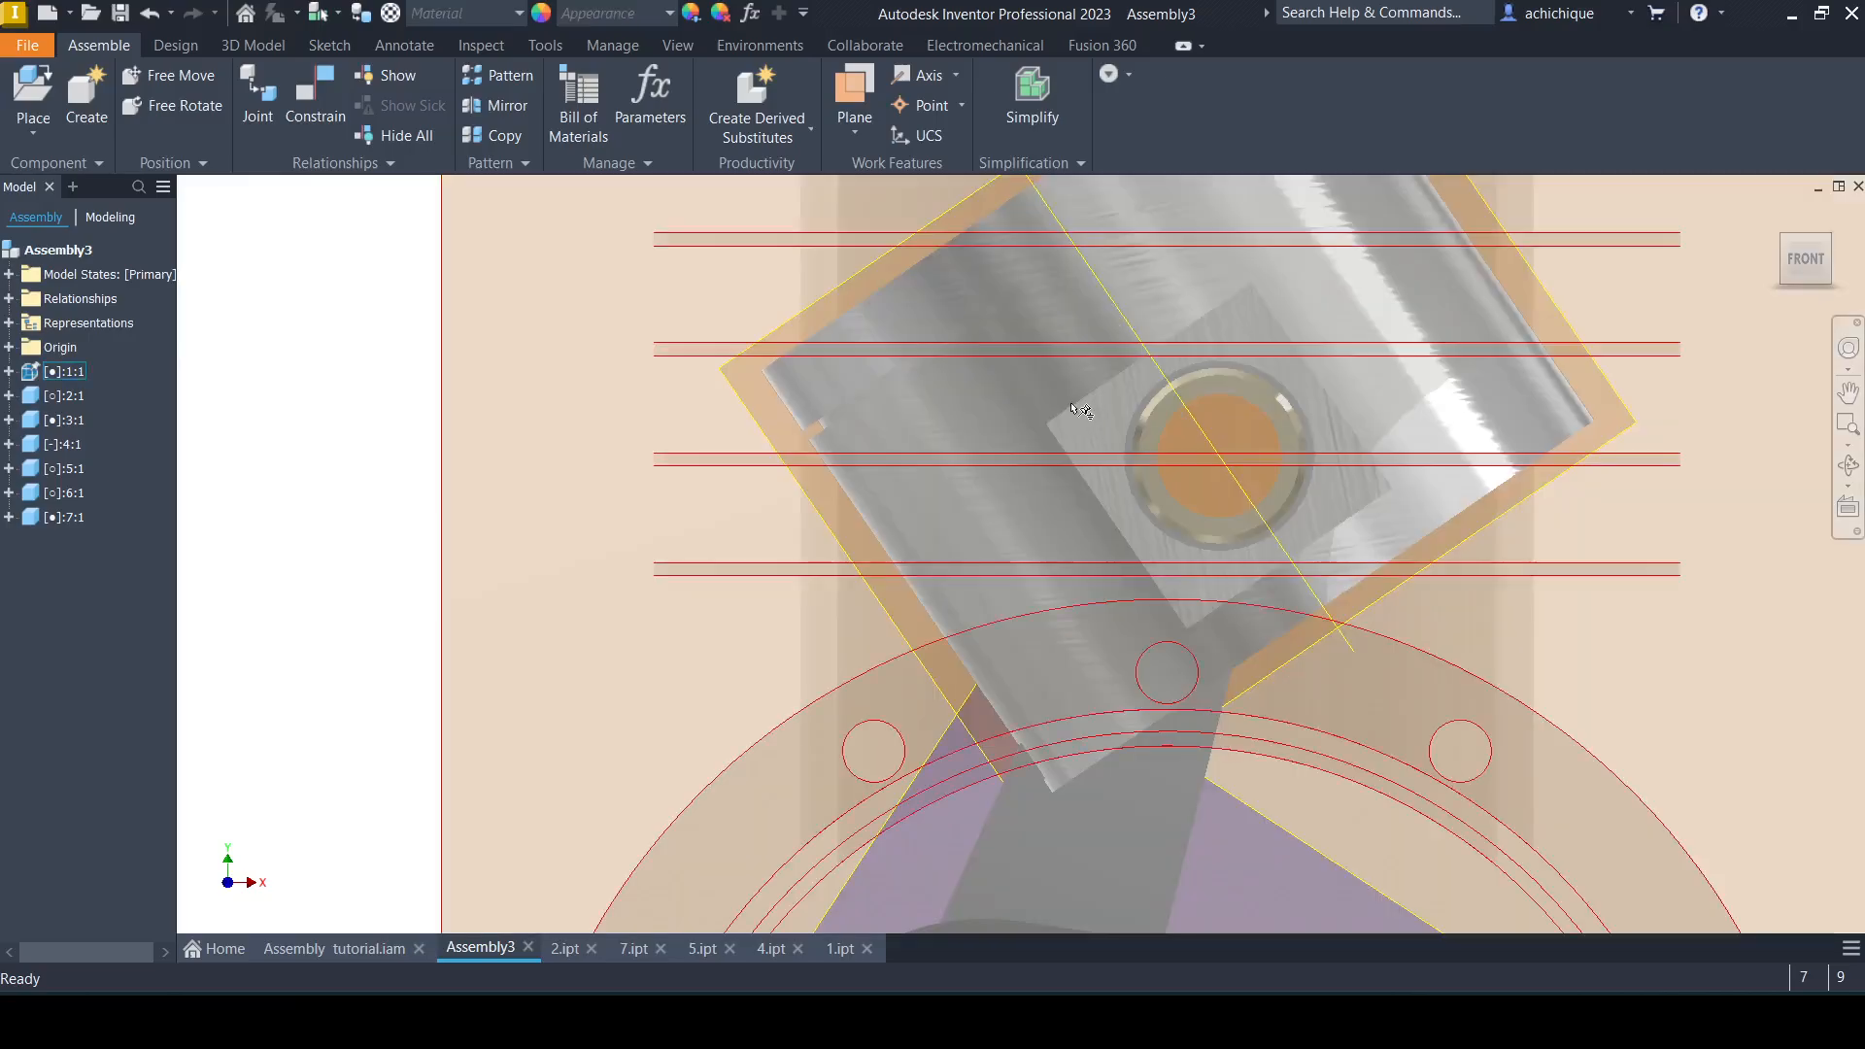
{"action": "scroll", "coordinate": [1081, 403], "scroll_direction": "down", "scroll_amount": 3}
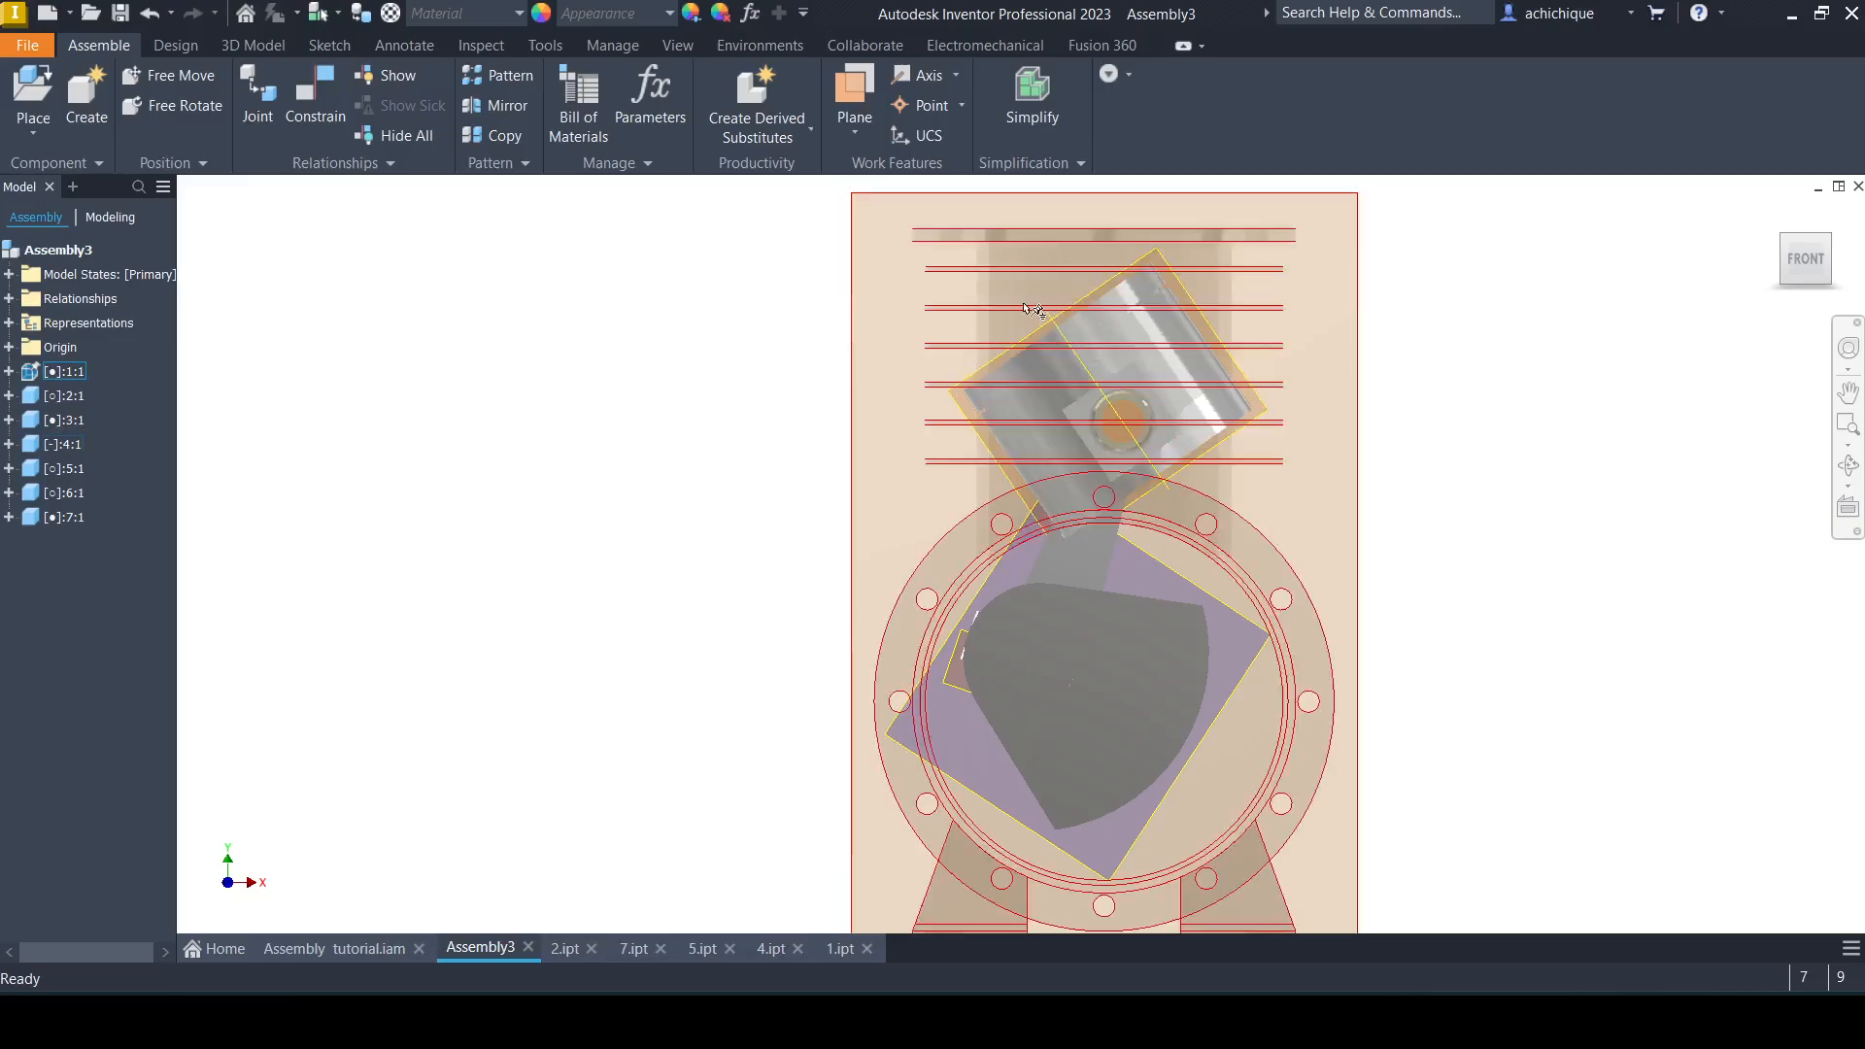
{"action": "scroll", "coordinate": [736, 373], "scroll_direction": "down", "scroll_amount": 5}
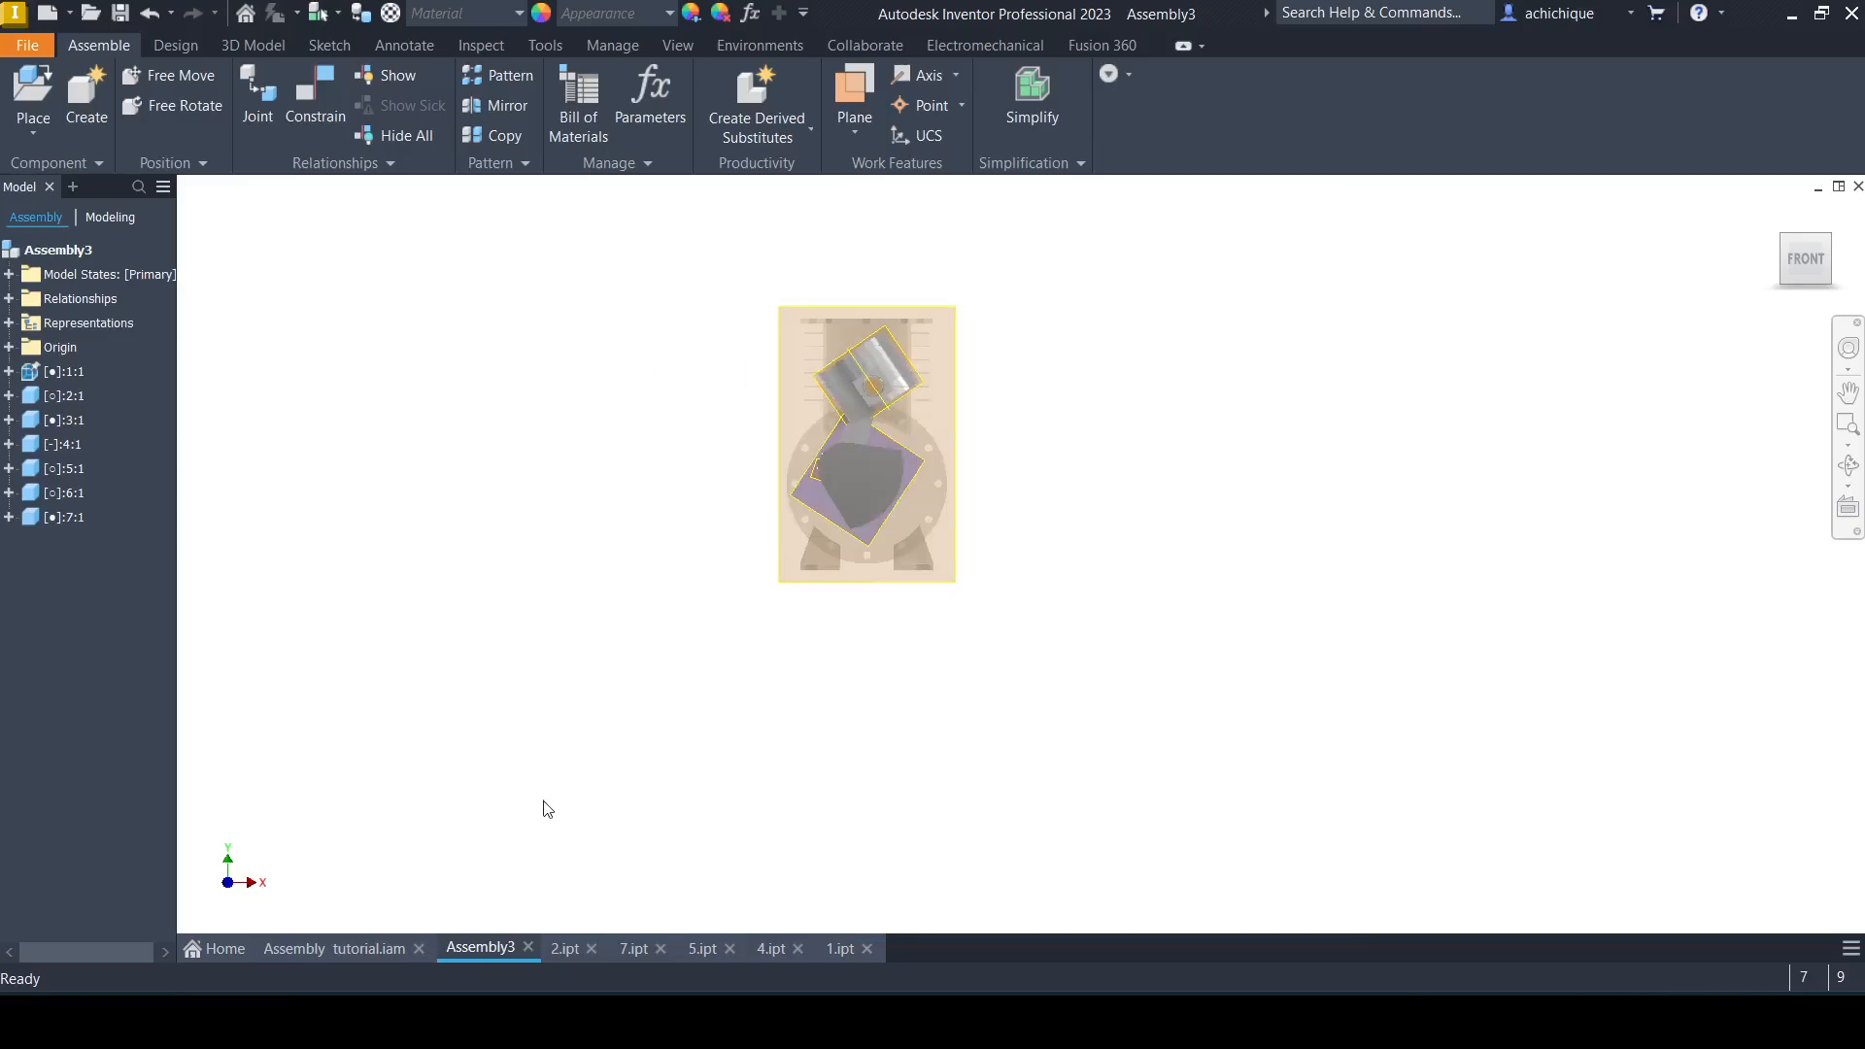
{"action": "left_click", "coordinate": [847, 949]}
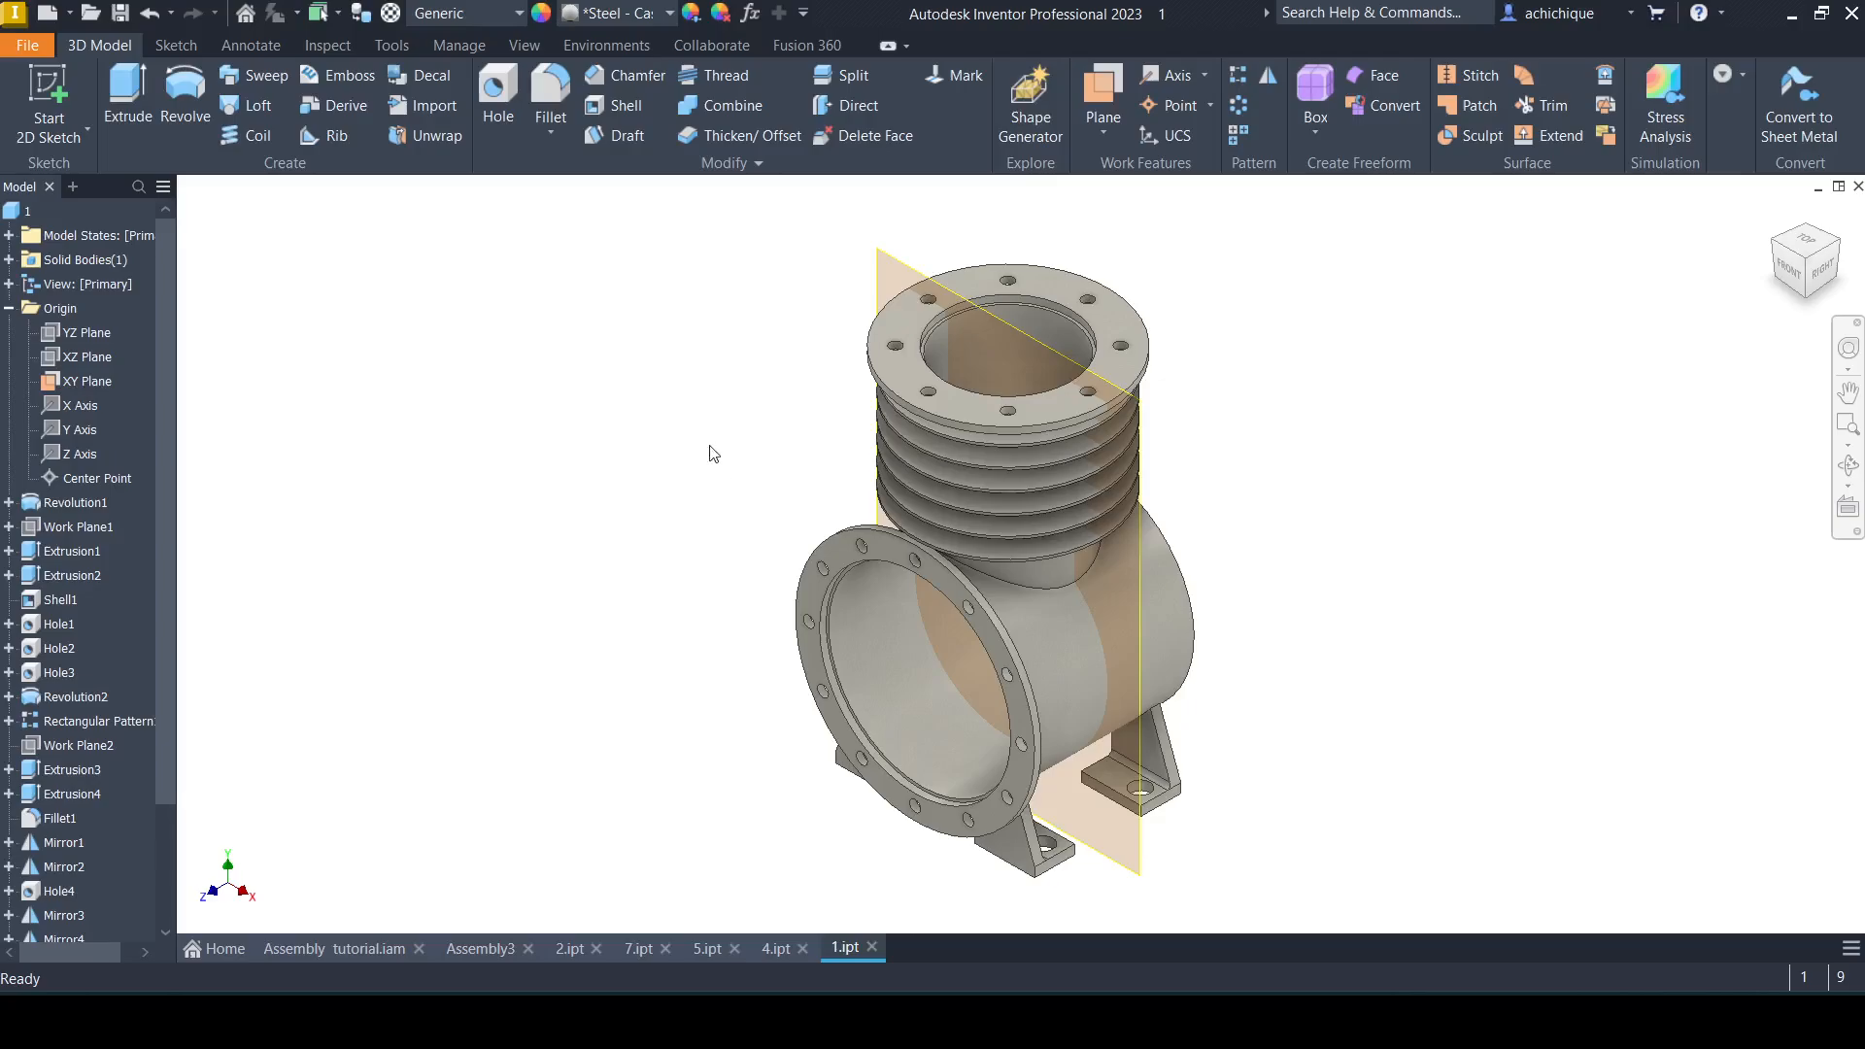
{"action": "left_click", "coordinate": [92, 334]}
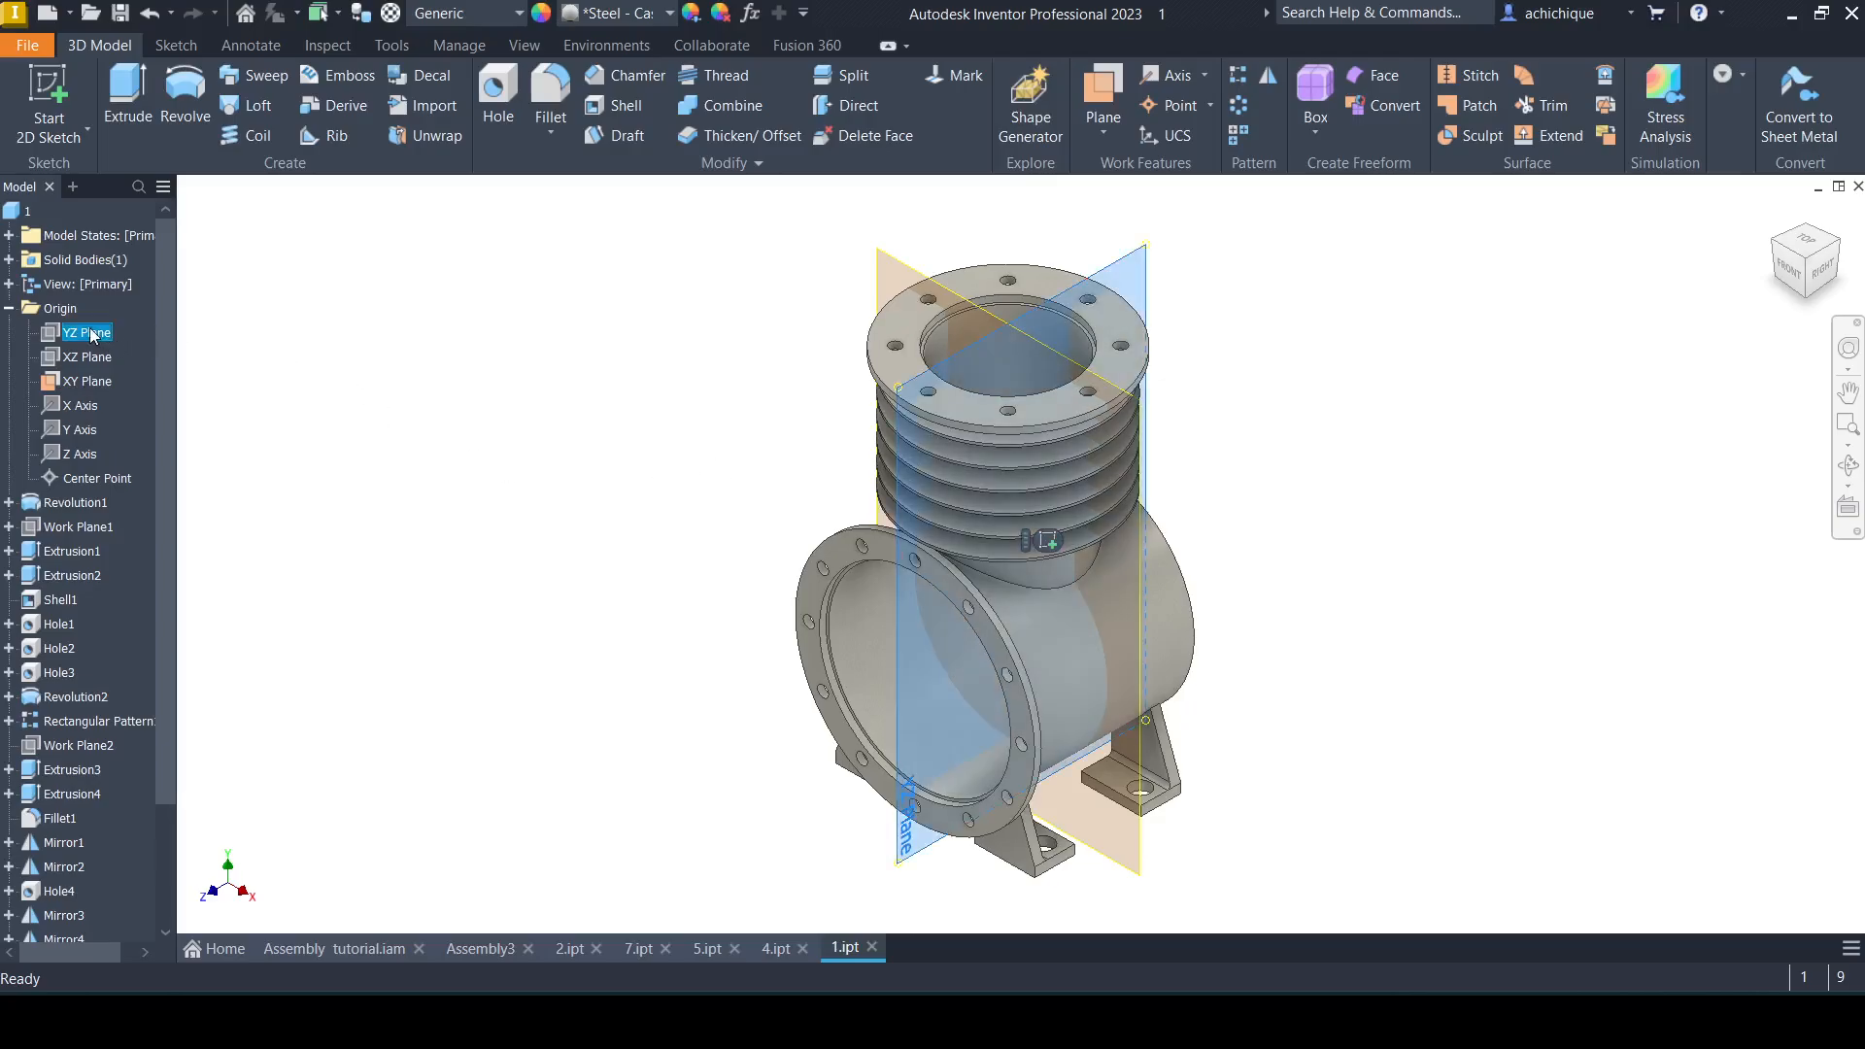
{"action": "right_click", "coordinate": [92, 334]}
{"action": "left_click", "coordinate": [165, 447]}
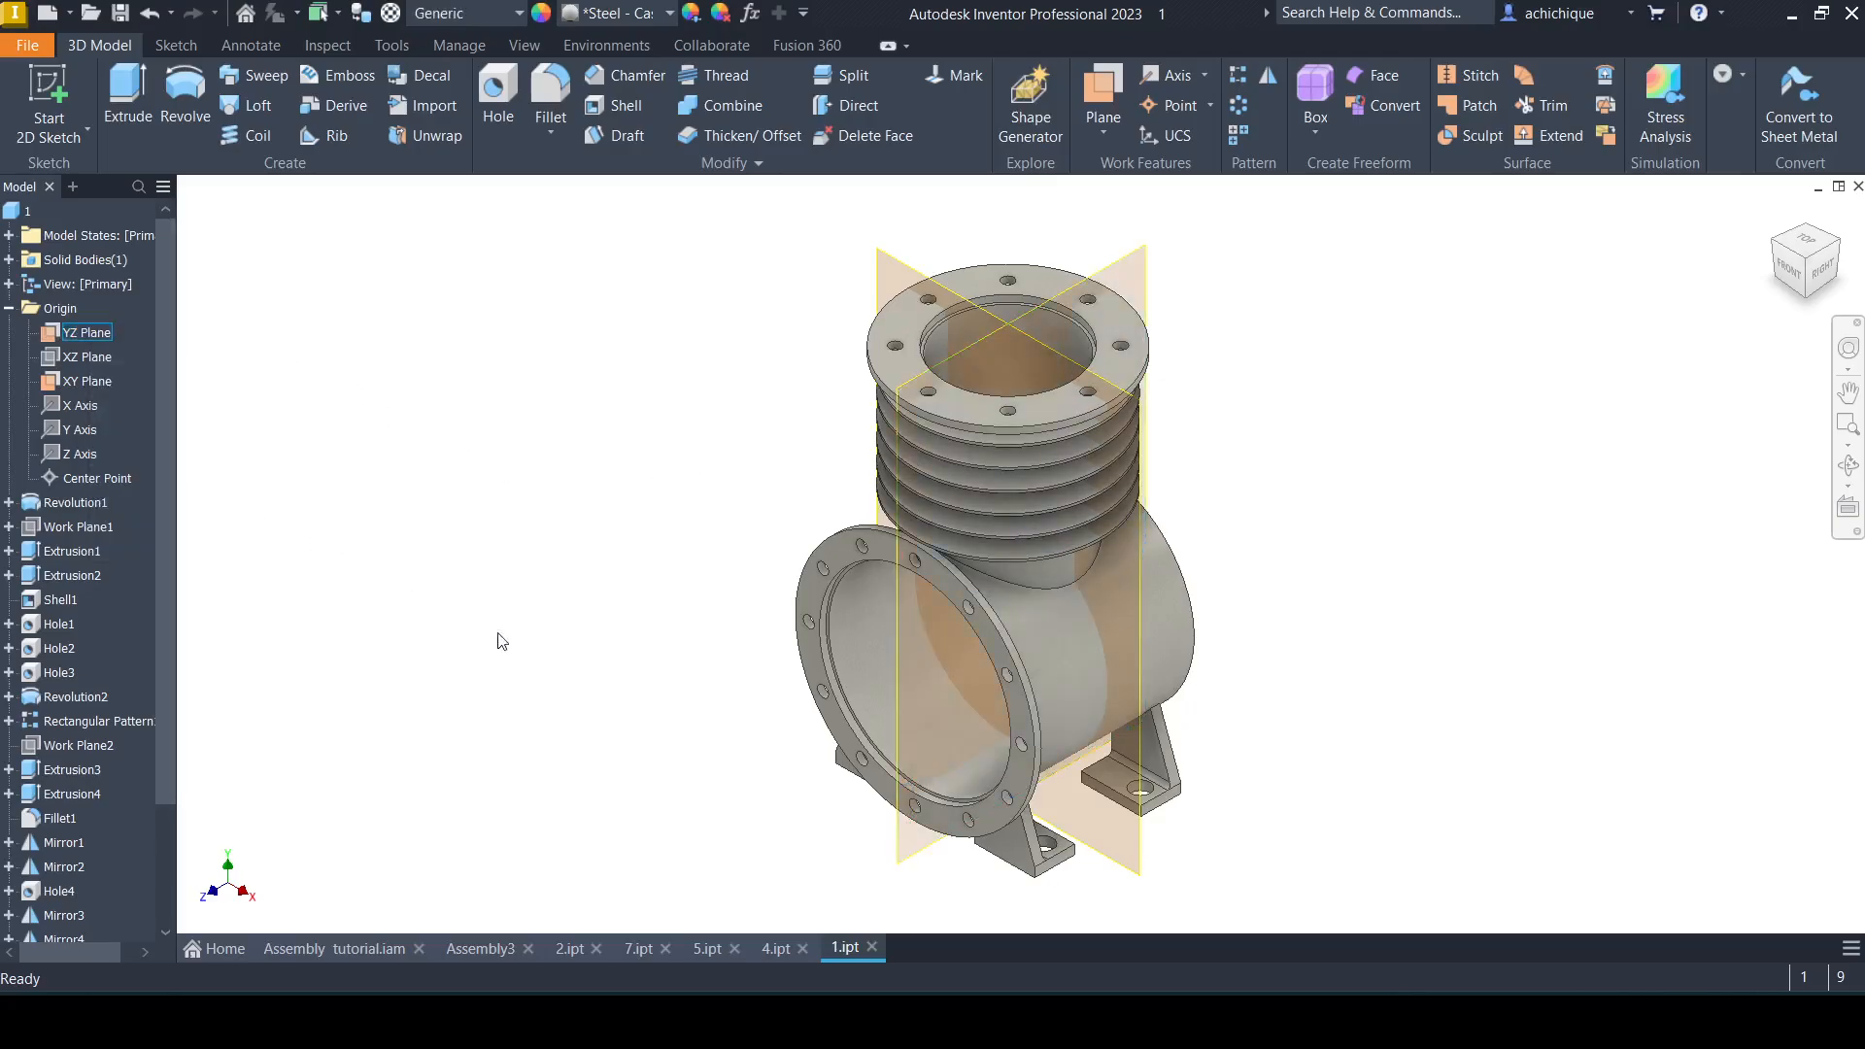
{"action": "left_click", "coordinate": [478, 948]}
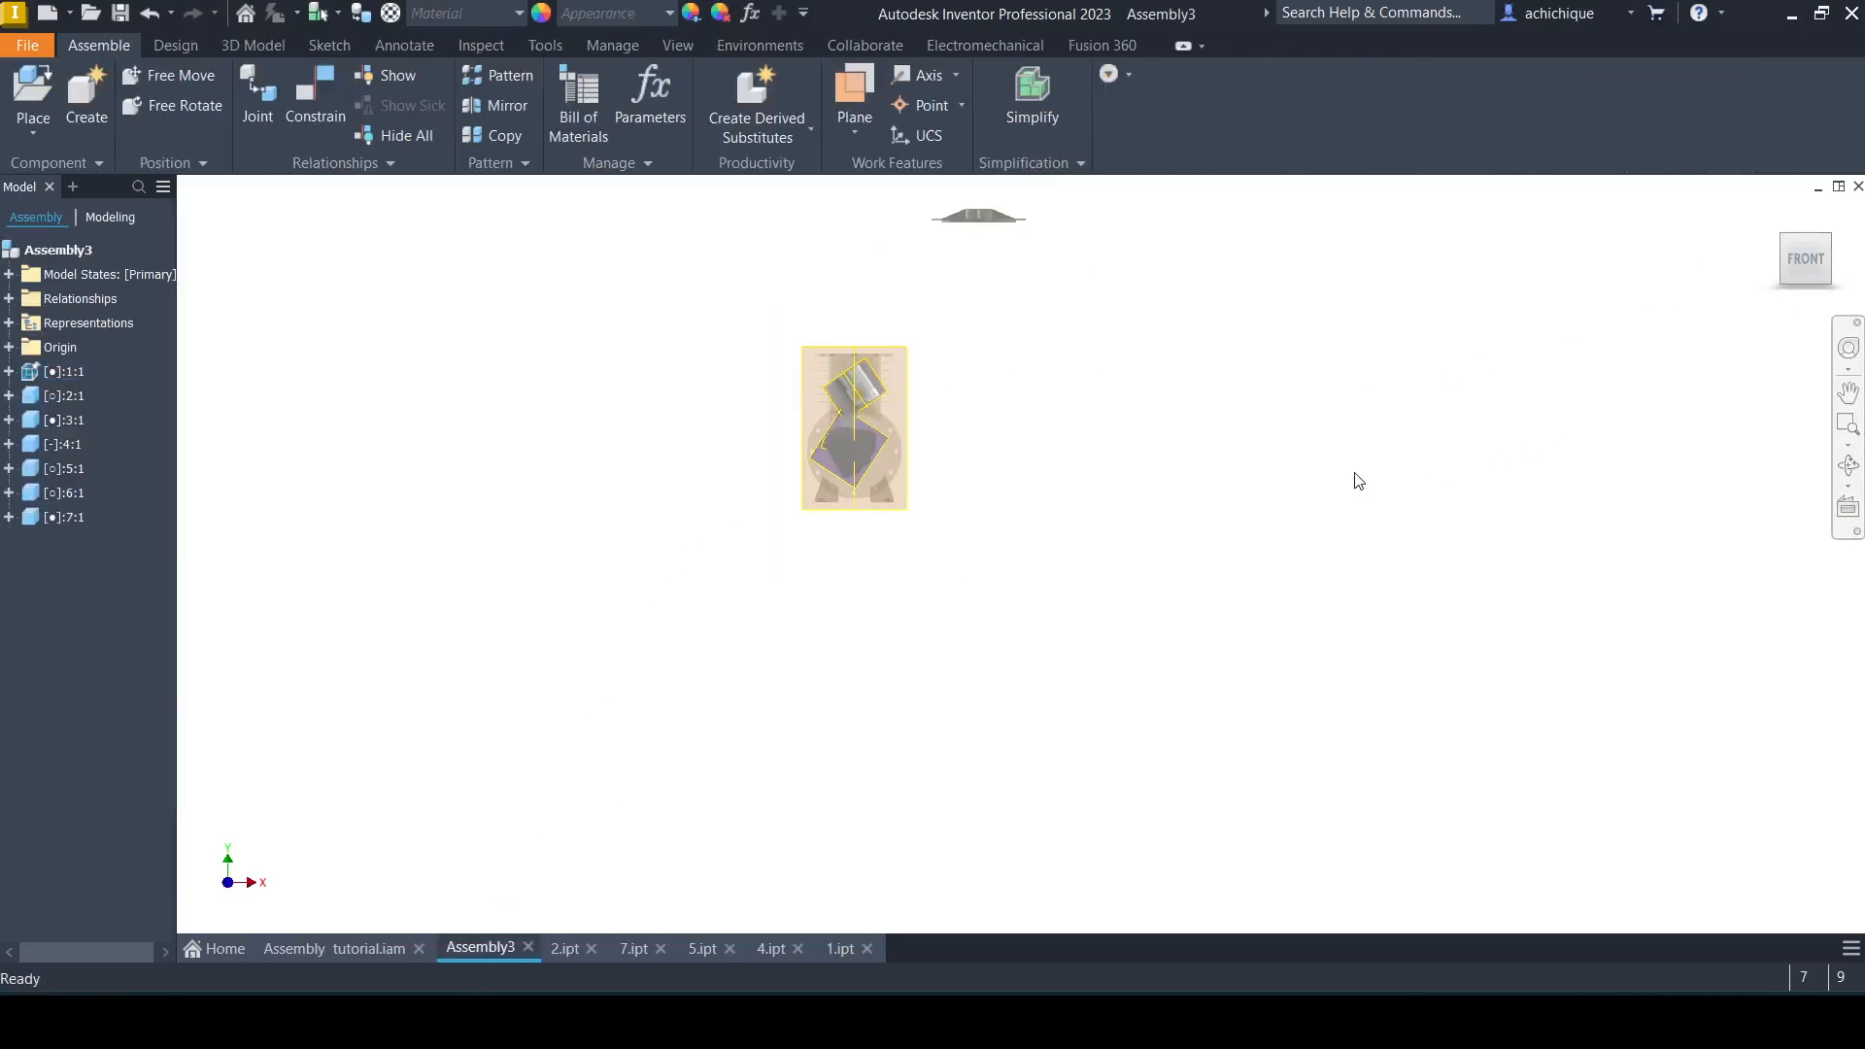
Mate the piston's central axis with the housing's YZ Plane at 0 mm offset.
{"action": "middle_click_drag", "start_coordinate": [1358, 481], "coordinate": [968, 487], "text": "shift"}
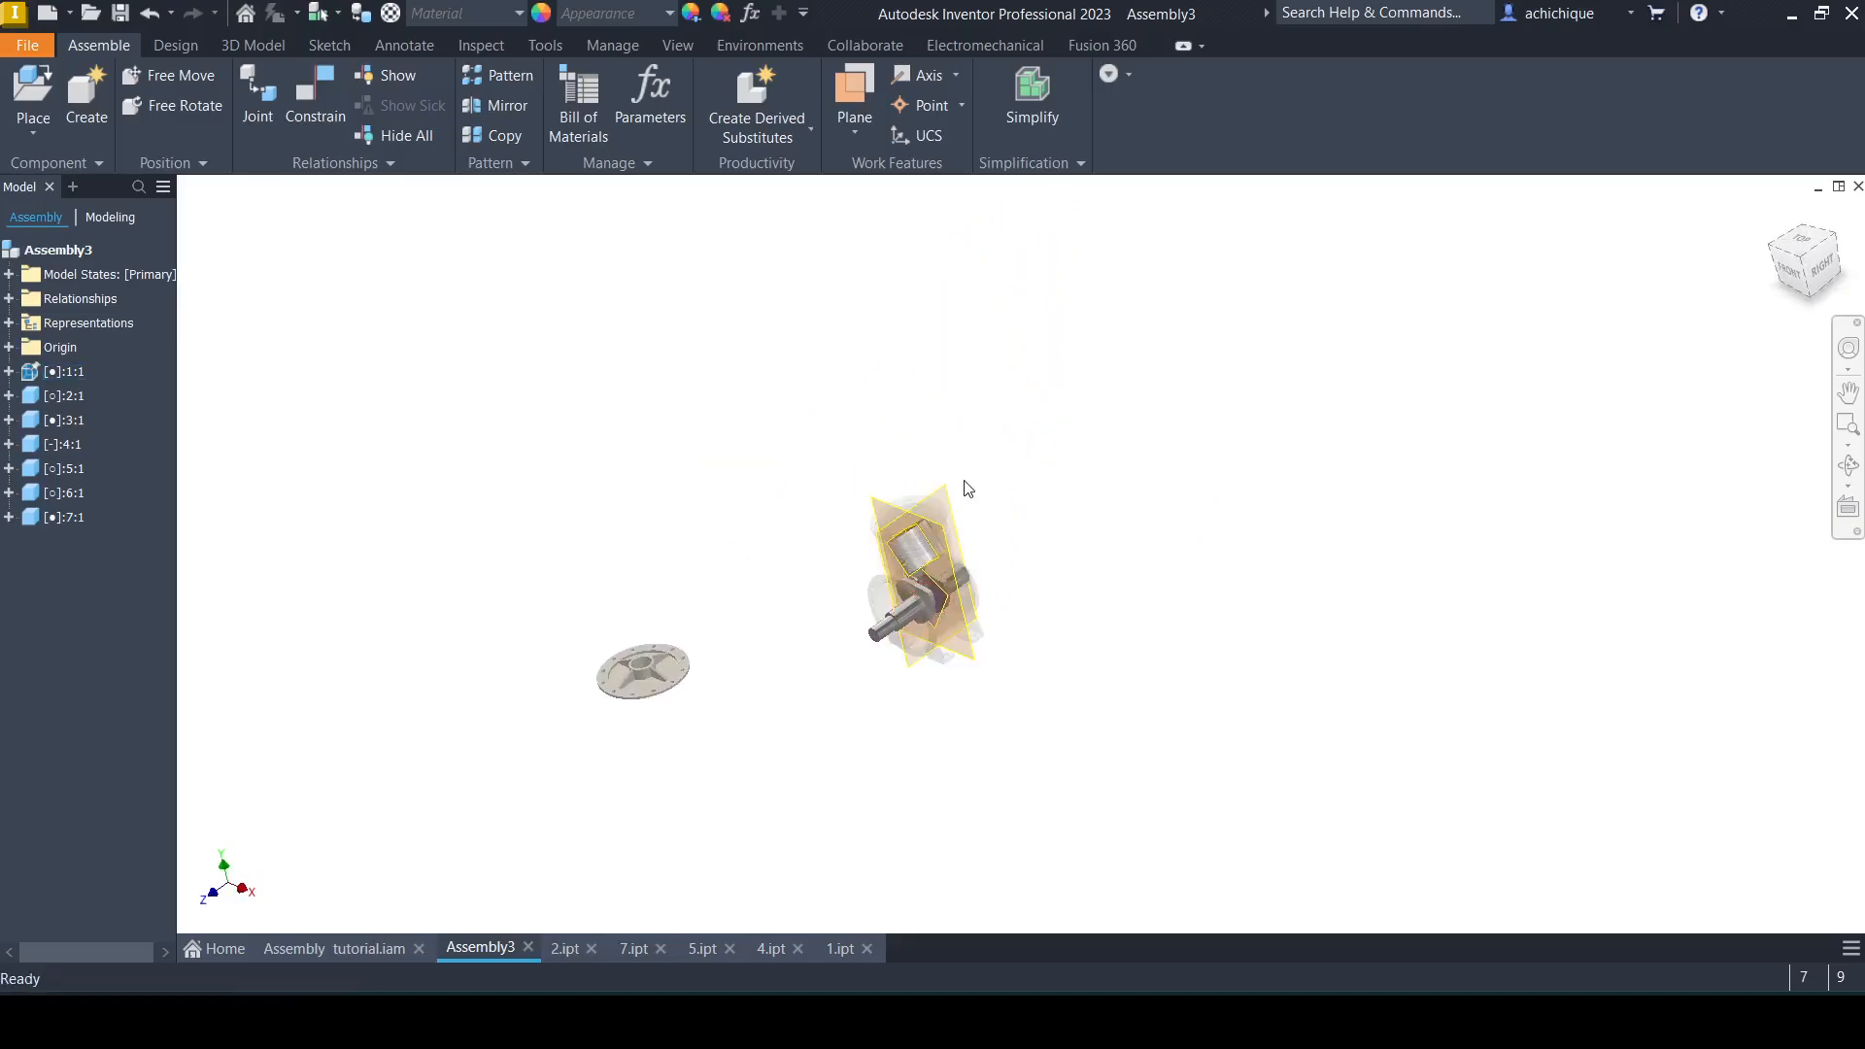
{"action": "scroll", "coordinate": [968, 487], "scroll_direction": "up", "scroll_amount": 5}
{"action": "scroll", "coordinate": [608, 457], "scroll_direction": "down", "scroll_amount": 5}
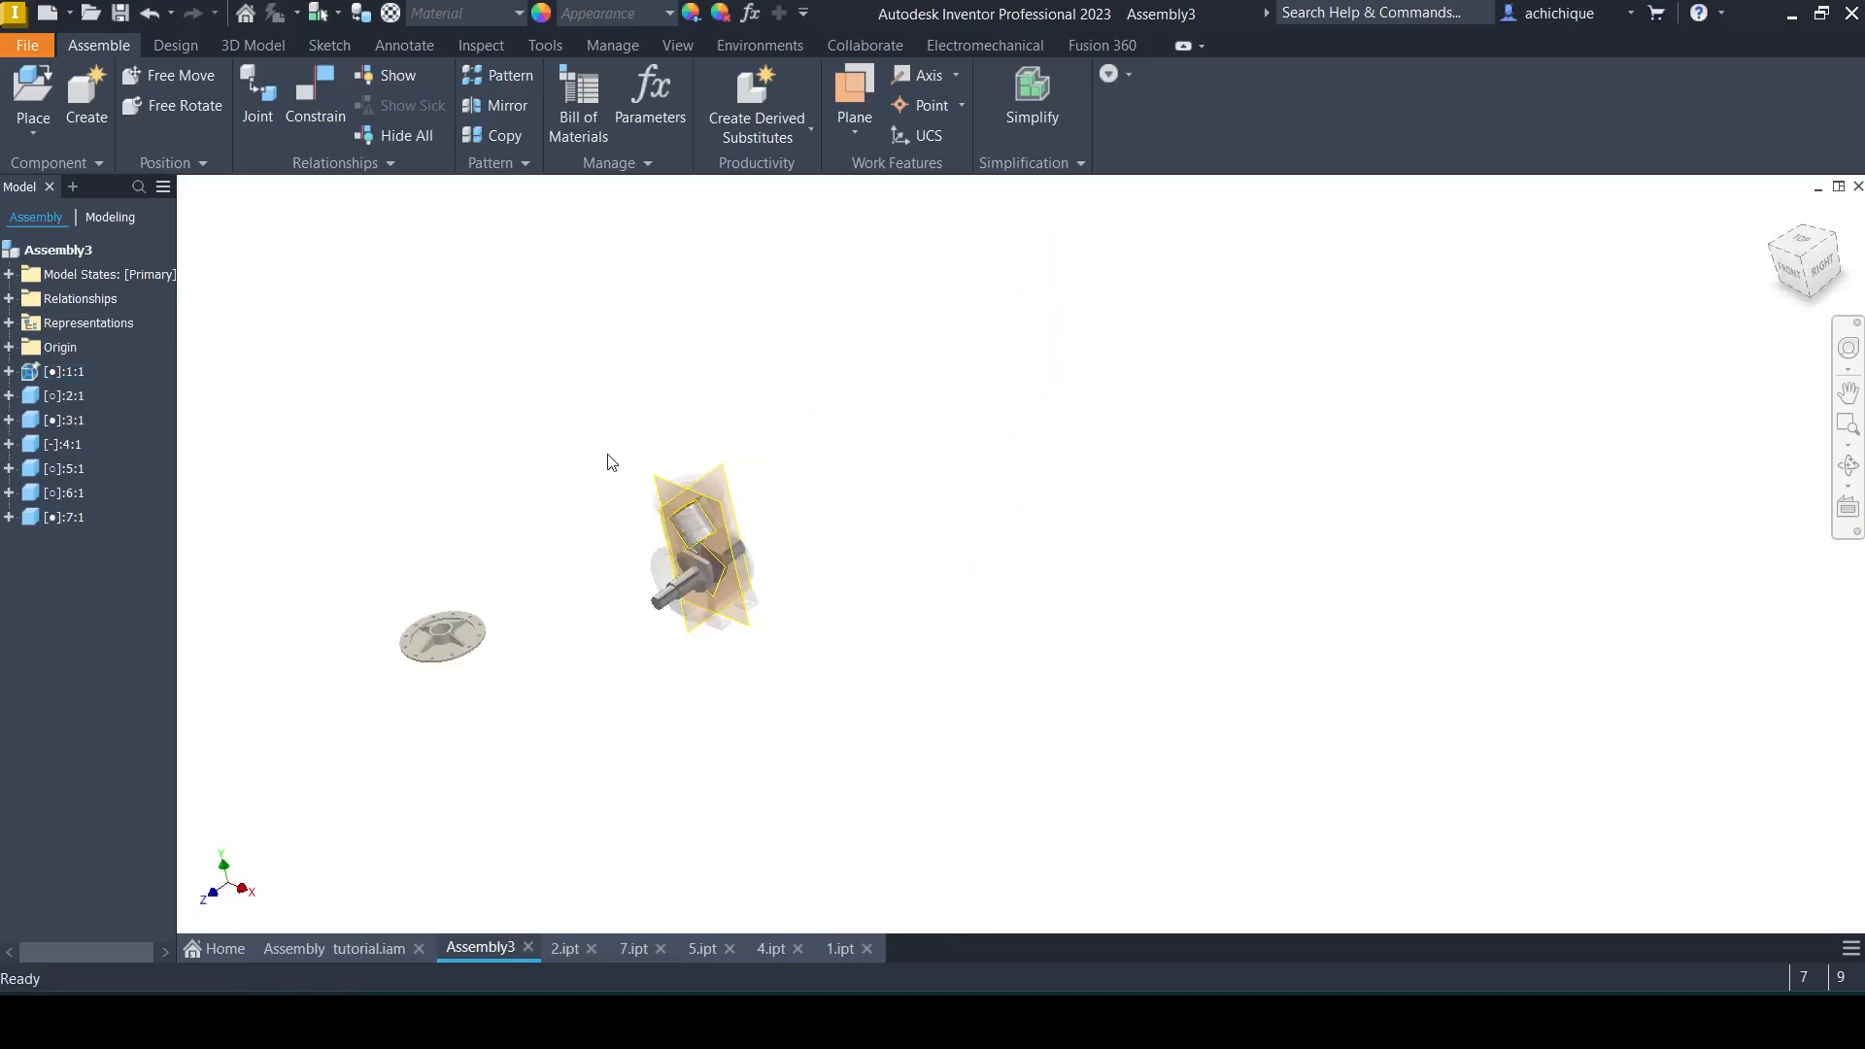
{"action": "scroll", "coordinate": [612, 463], "scroll_direction": "up", "scroll_amount": 5}
{"action": "left_click", "coordinate": [315, 92]}
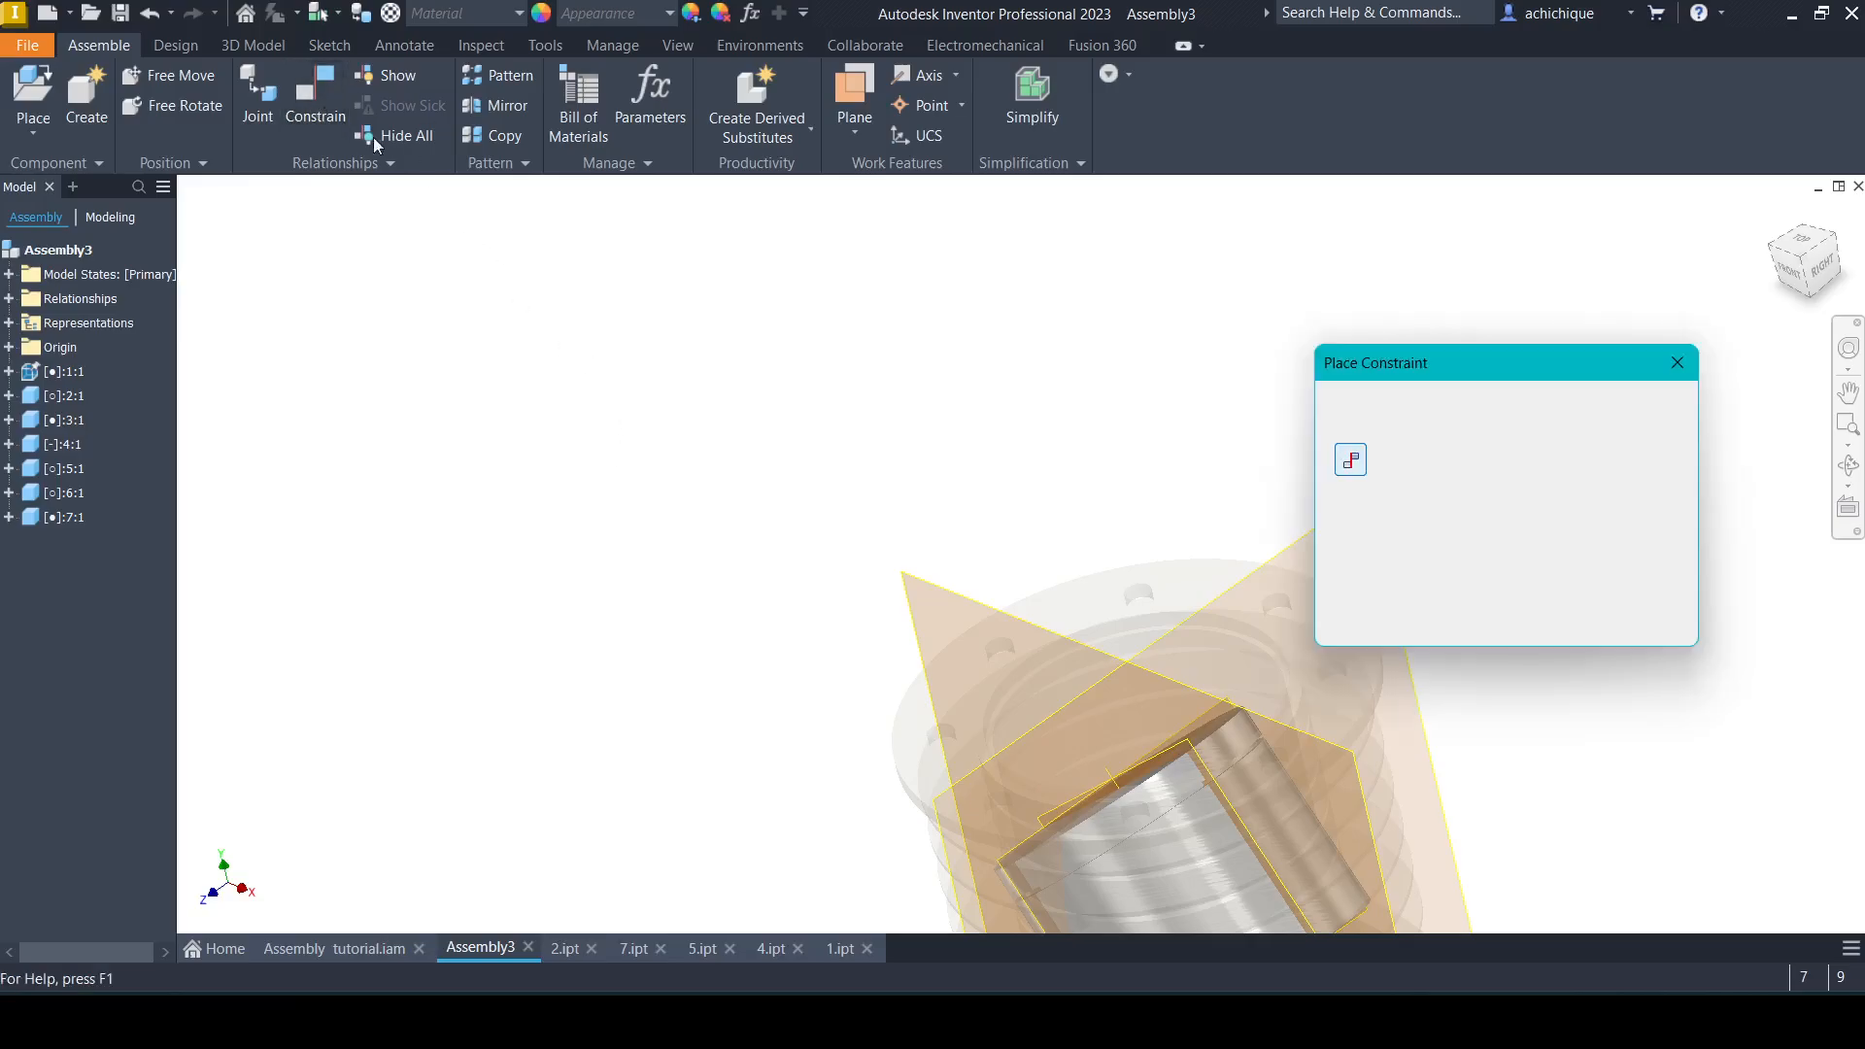
{"action": "scroll", "coordinate": [1117, 766], "scroll_direction": "up", "scroll_amount": 3}
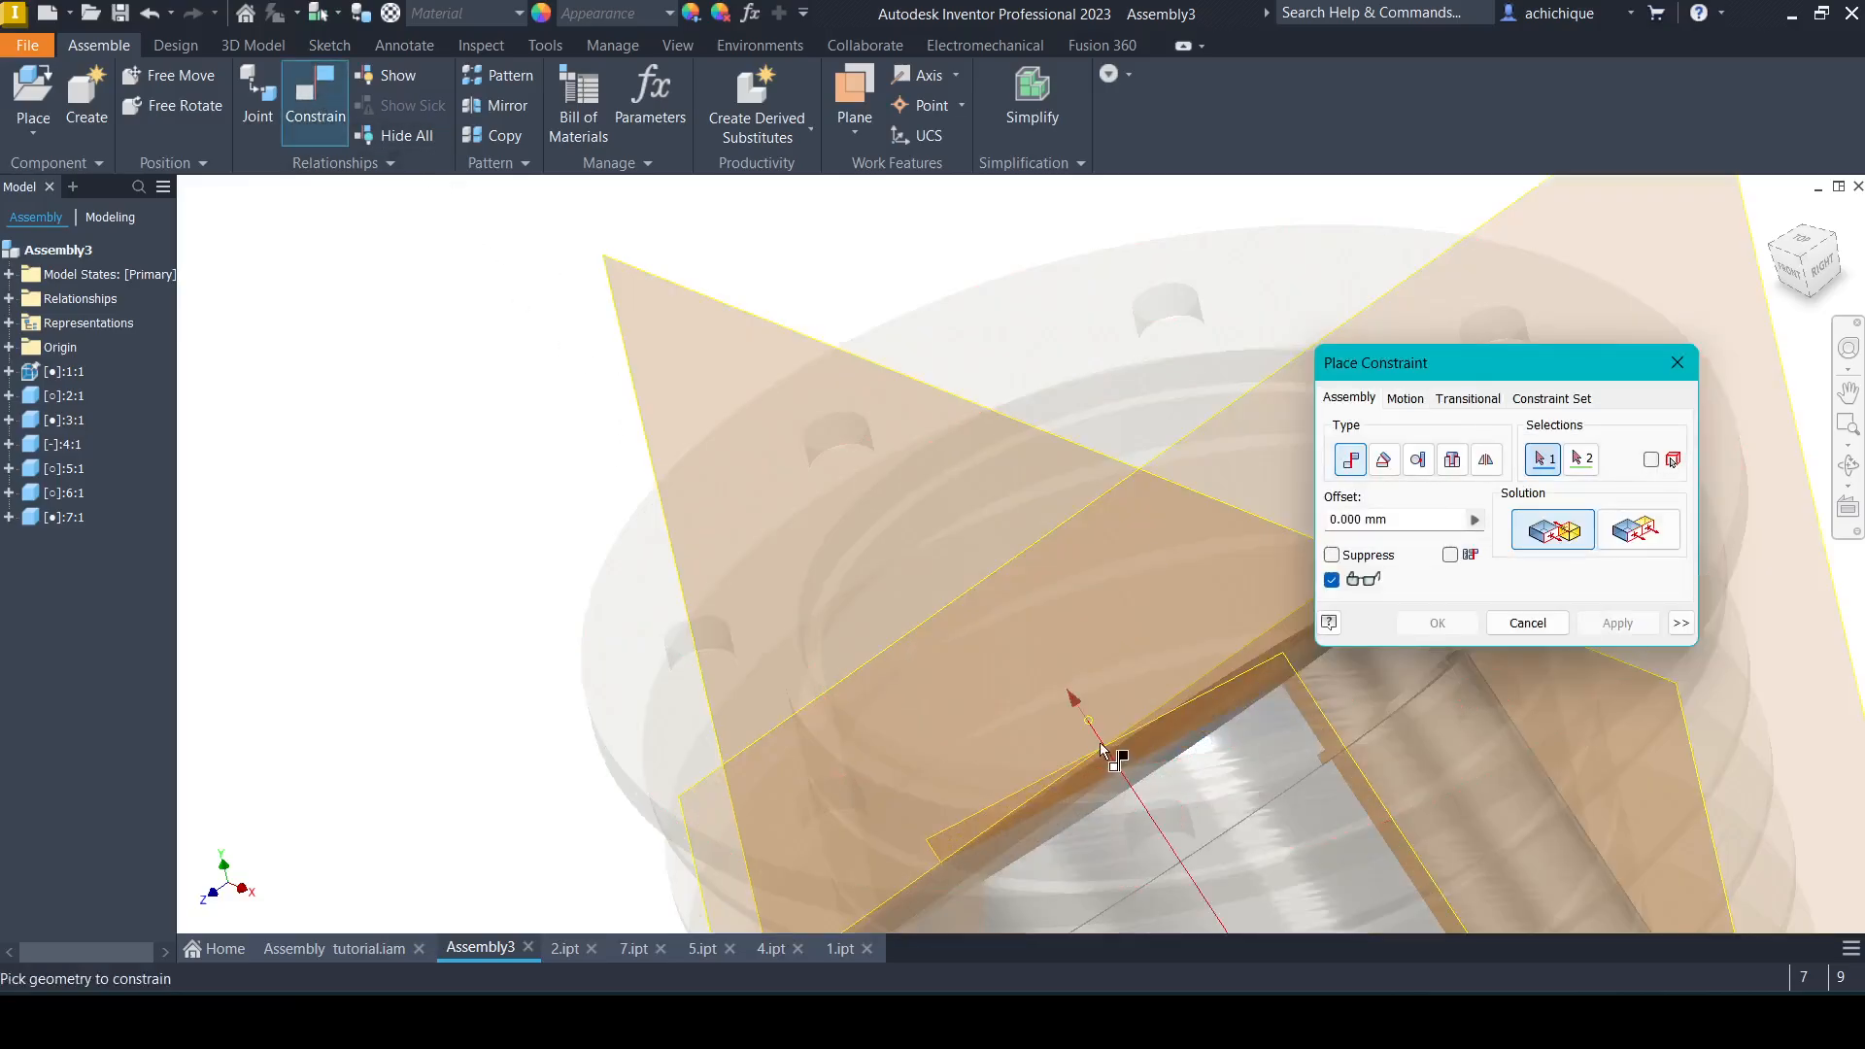
{"action": "left_click", "coordinate": [1098, 738]}
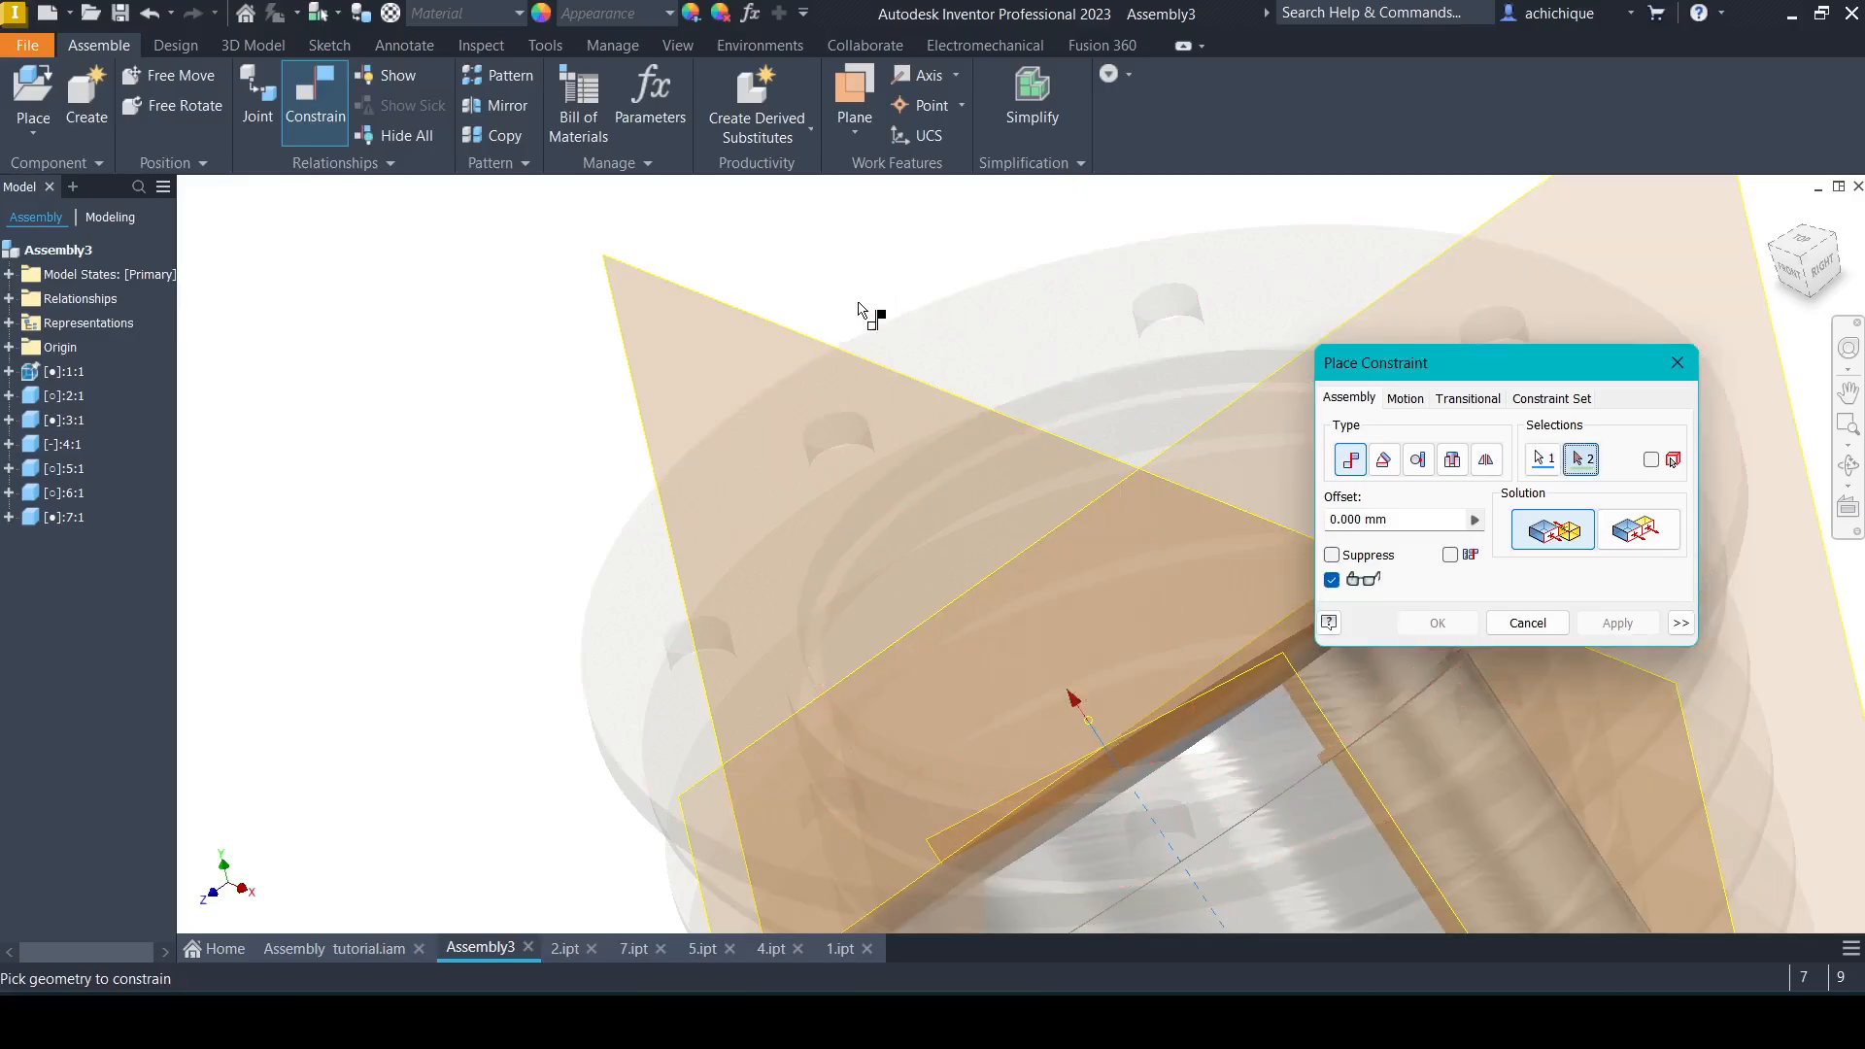
{"action": "scroll", "coordinate": [864, 306], "scroll_direction": "down", "scroll_amount": 4}
{"action": "scroll", "coordinate": [861, 302], "scroll_direction": "down", "scroll_amount": 3}
{"action": "left_click", "coordinate": [1036, 250]}
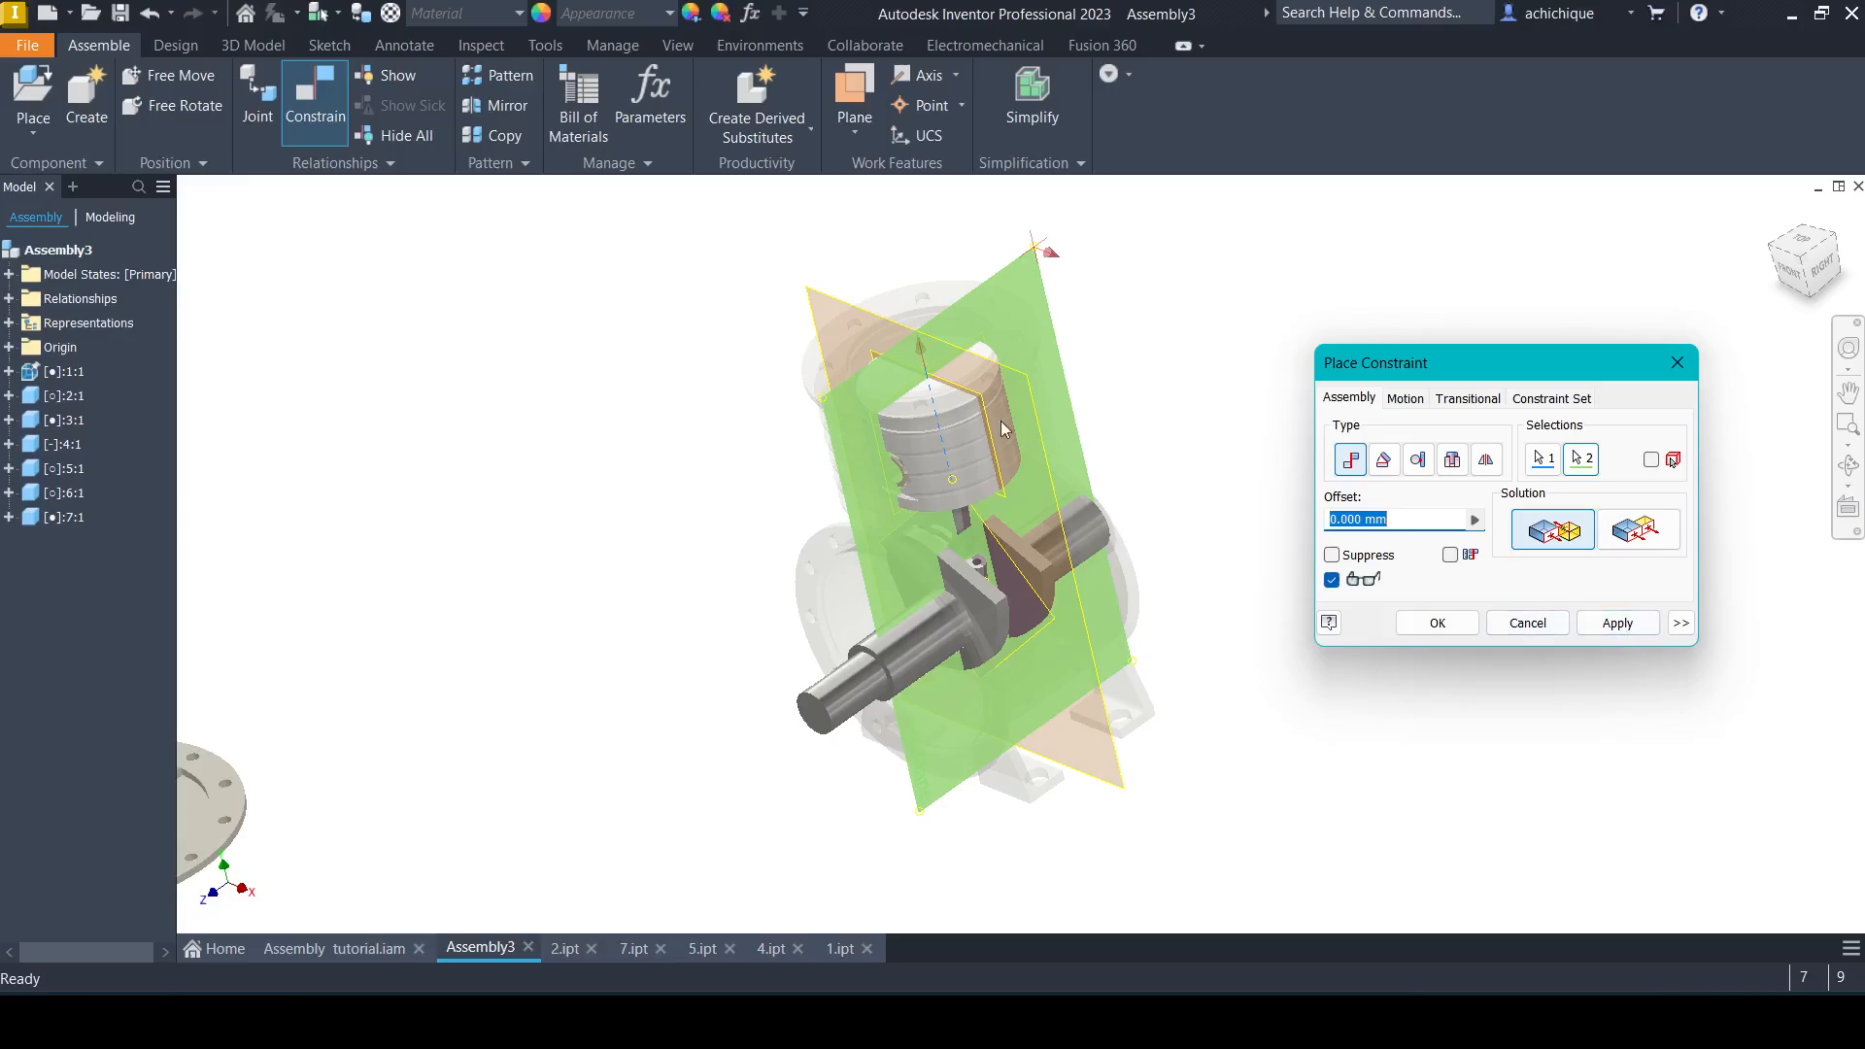
{"action": "scroll", "coordinate": [947, 370], "scroll_direction": "down", "scroll_amount": 5}
{"action": "scroll", "coordinate": [920, 386], "scroll_direction": "up", "scroll_amount": 6}
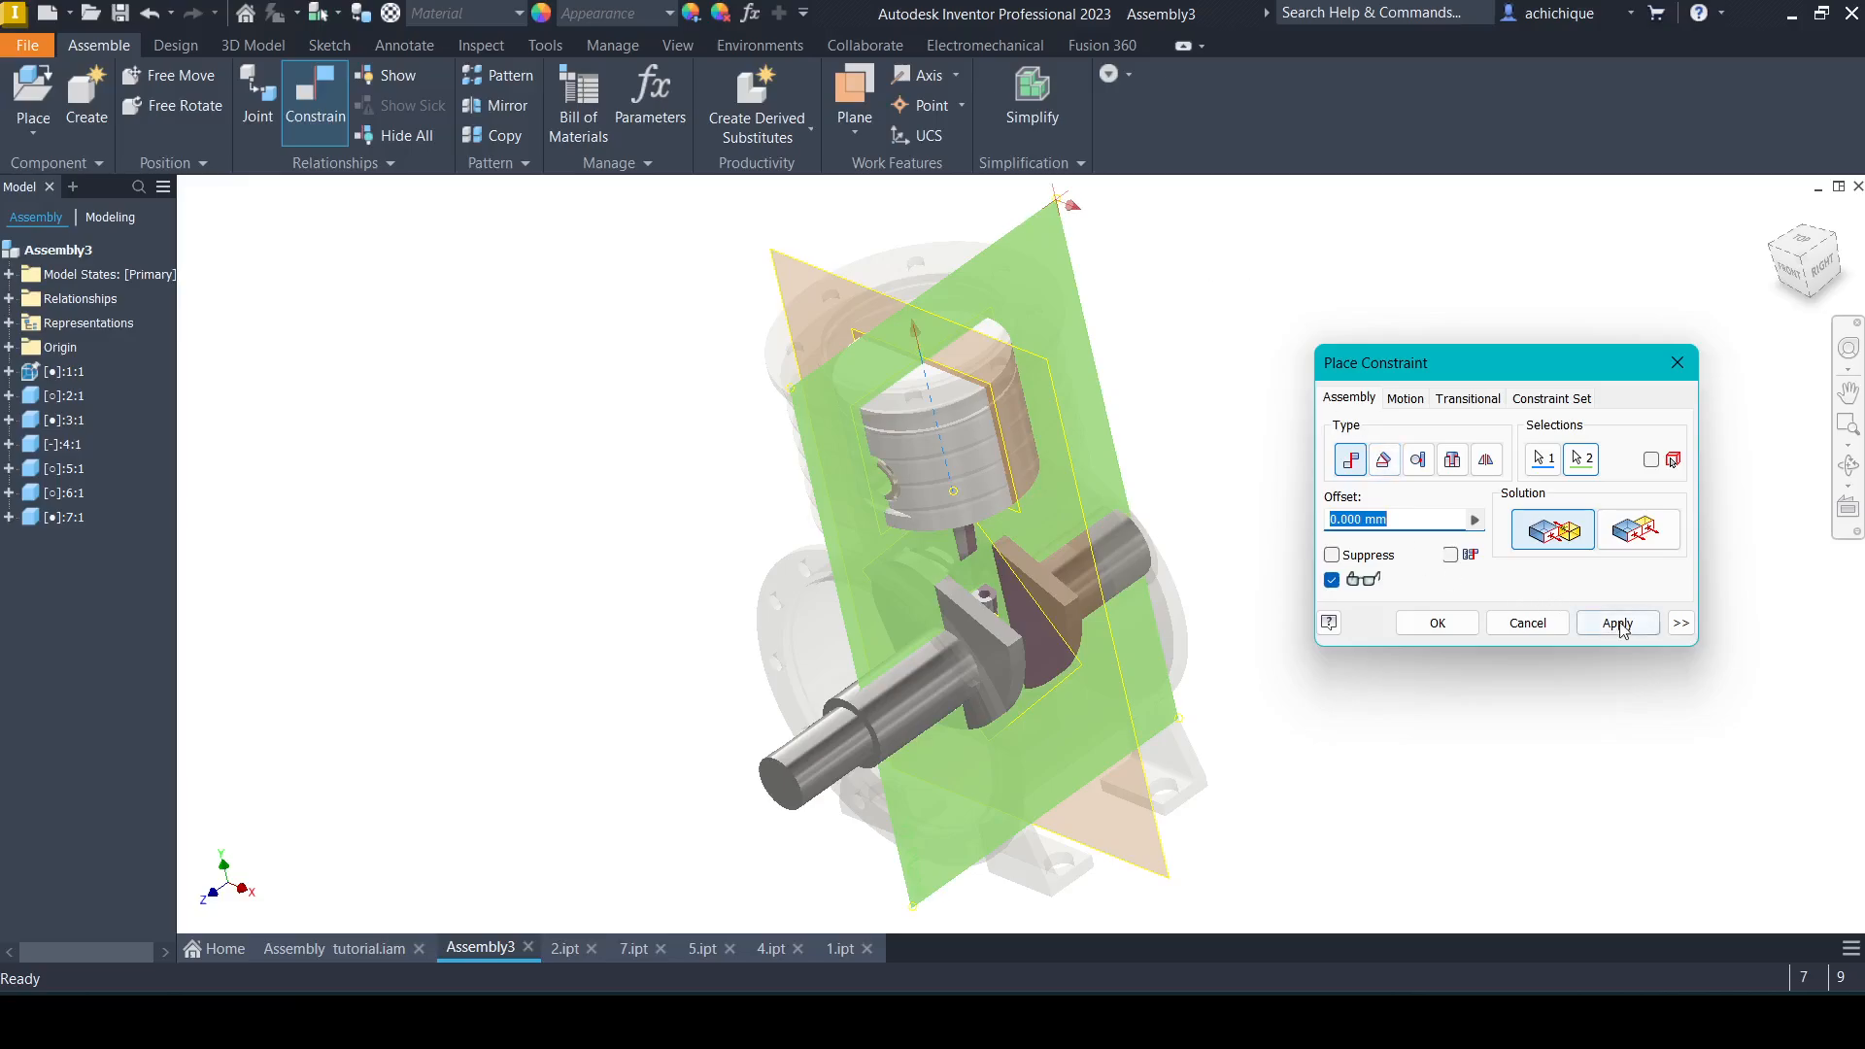
{"action": "left_click", "coordinate": [1616, 621]}
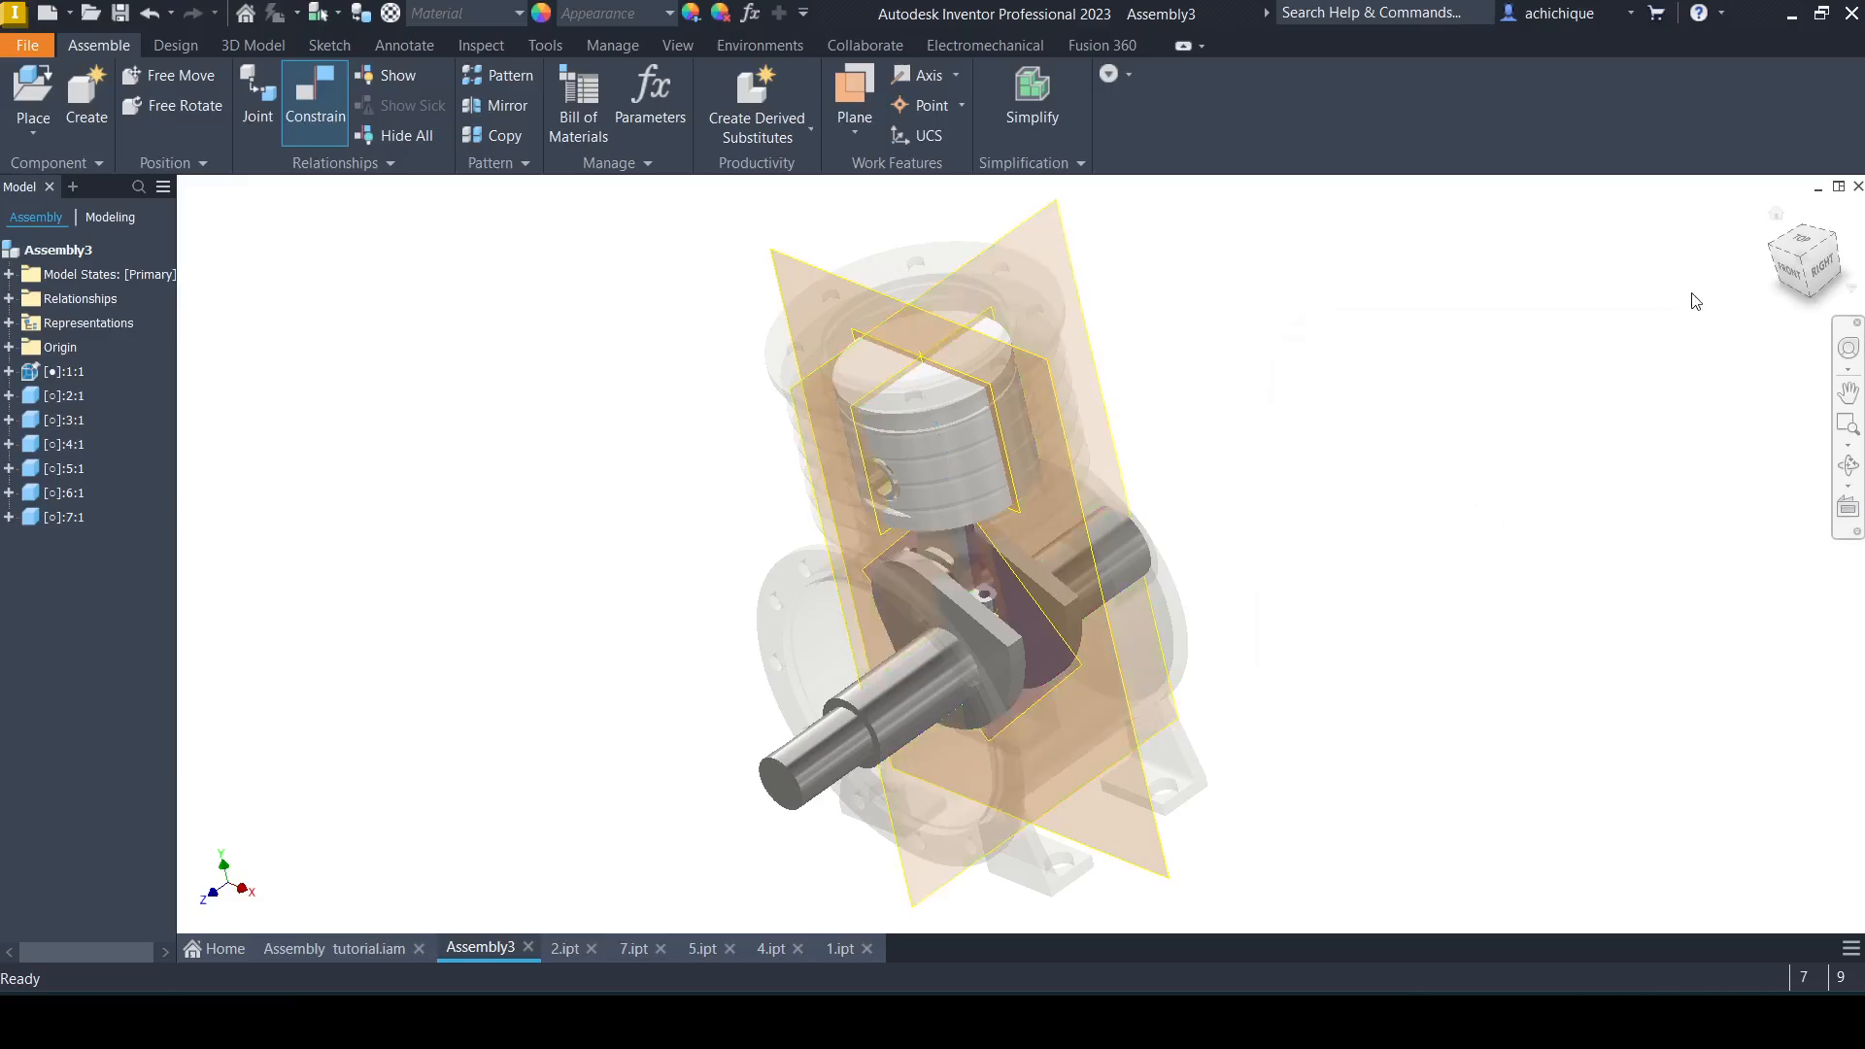
Rotate the crankshaft from the home view to test the piston's travel along the cylinder.
{"action": "left_click", "coordinate": [1775, 213]}
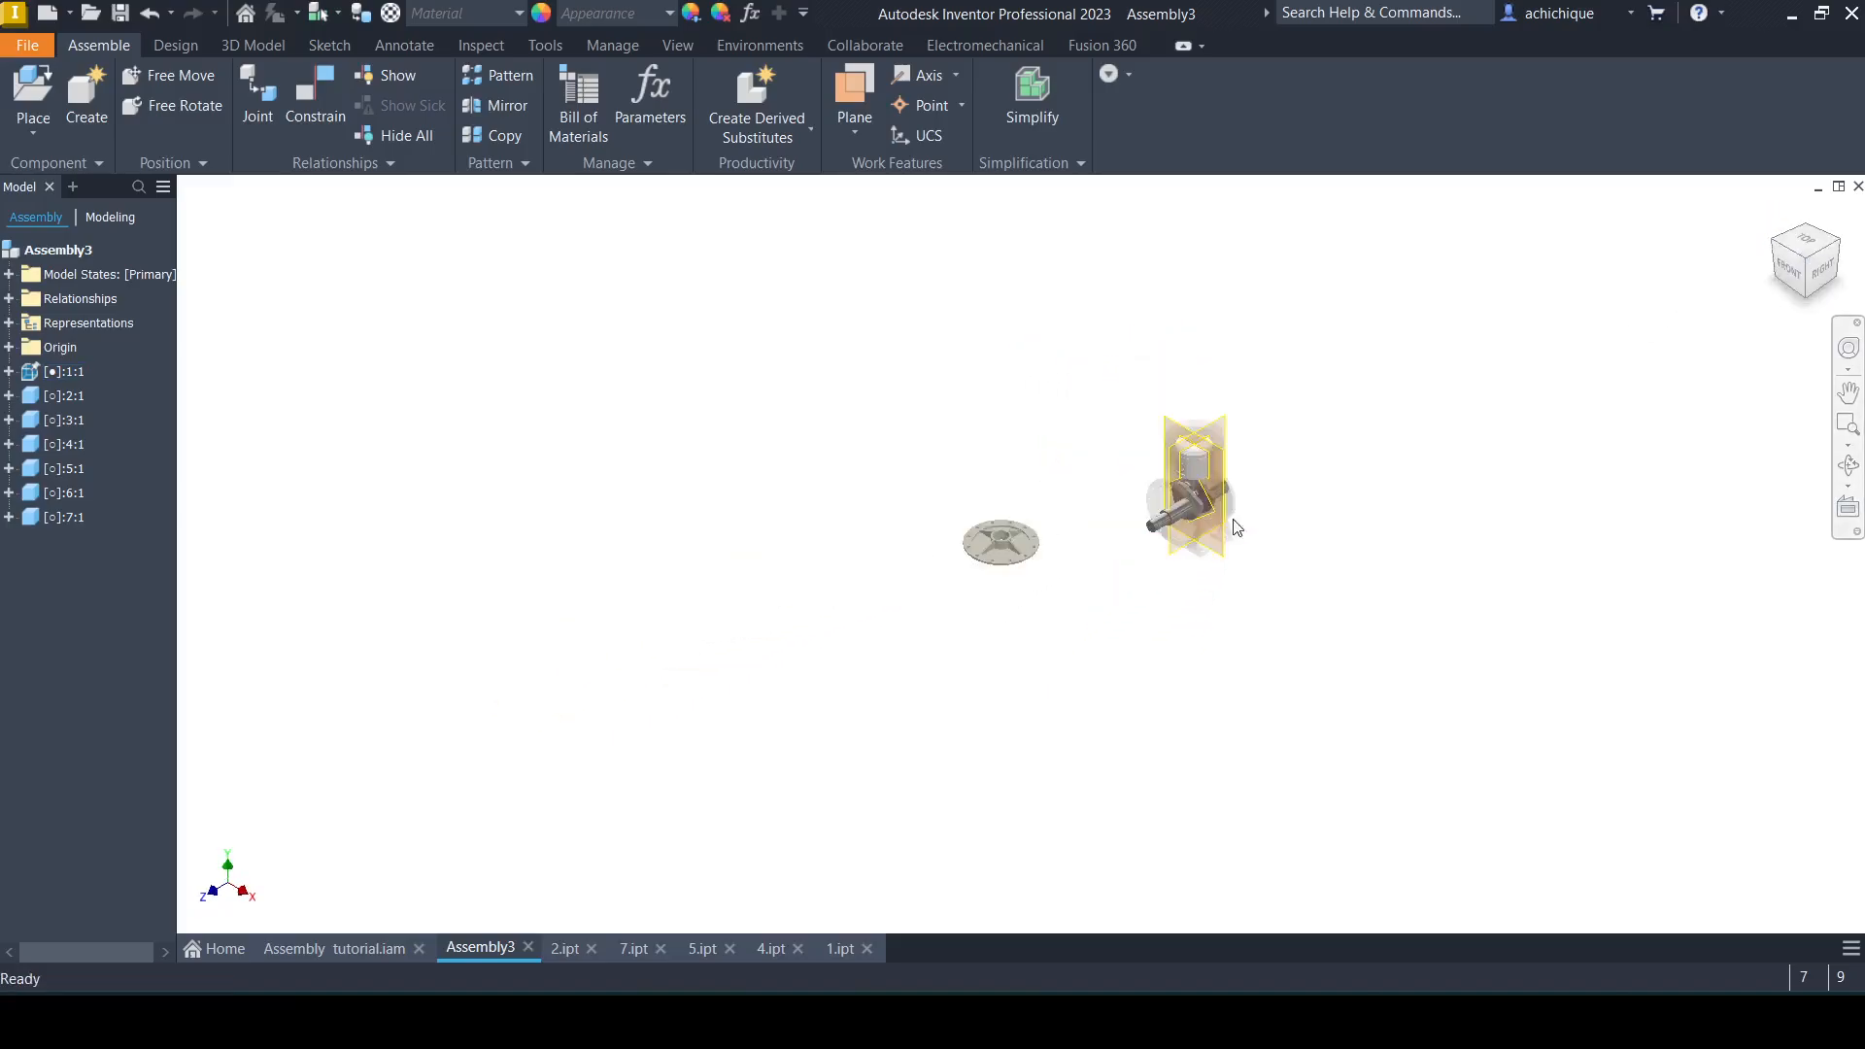
{"action": "scroll", "coordinate": [1134, 505], "scroll_direction": "up", "scroll_amount": 5}
{"action": "scroll", "coordinate": [1068, 505], "scroll_direction": "down", "scroll_amount": 2}
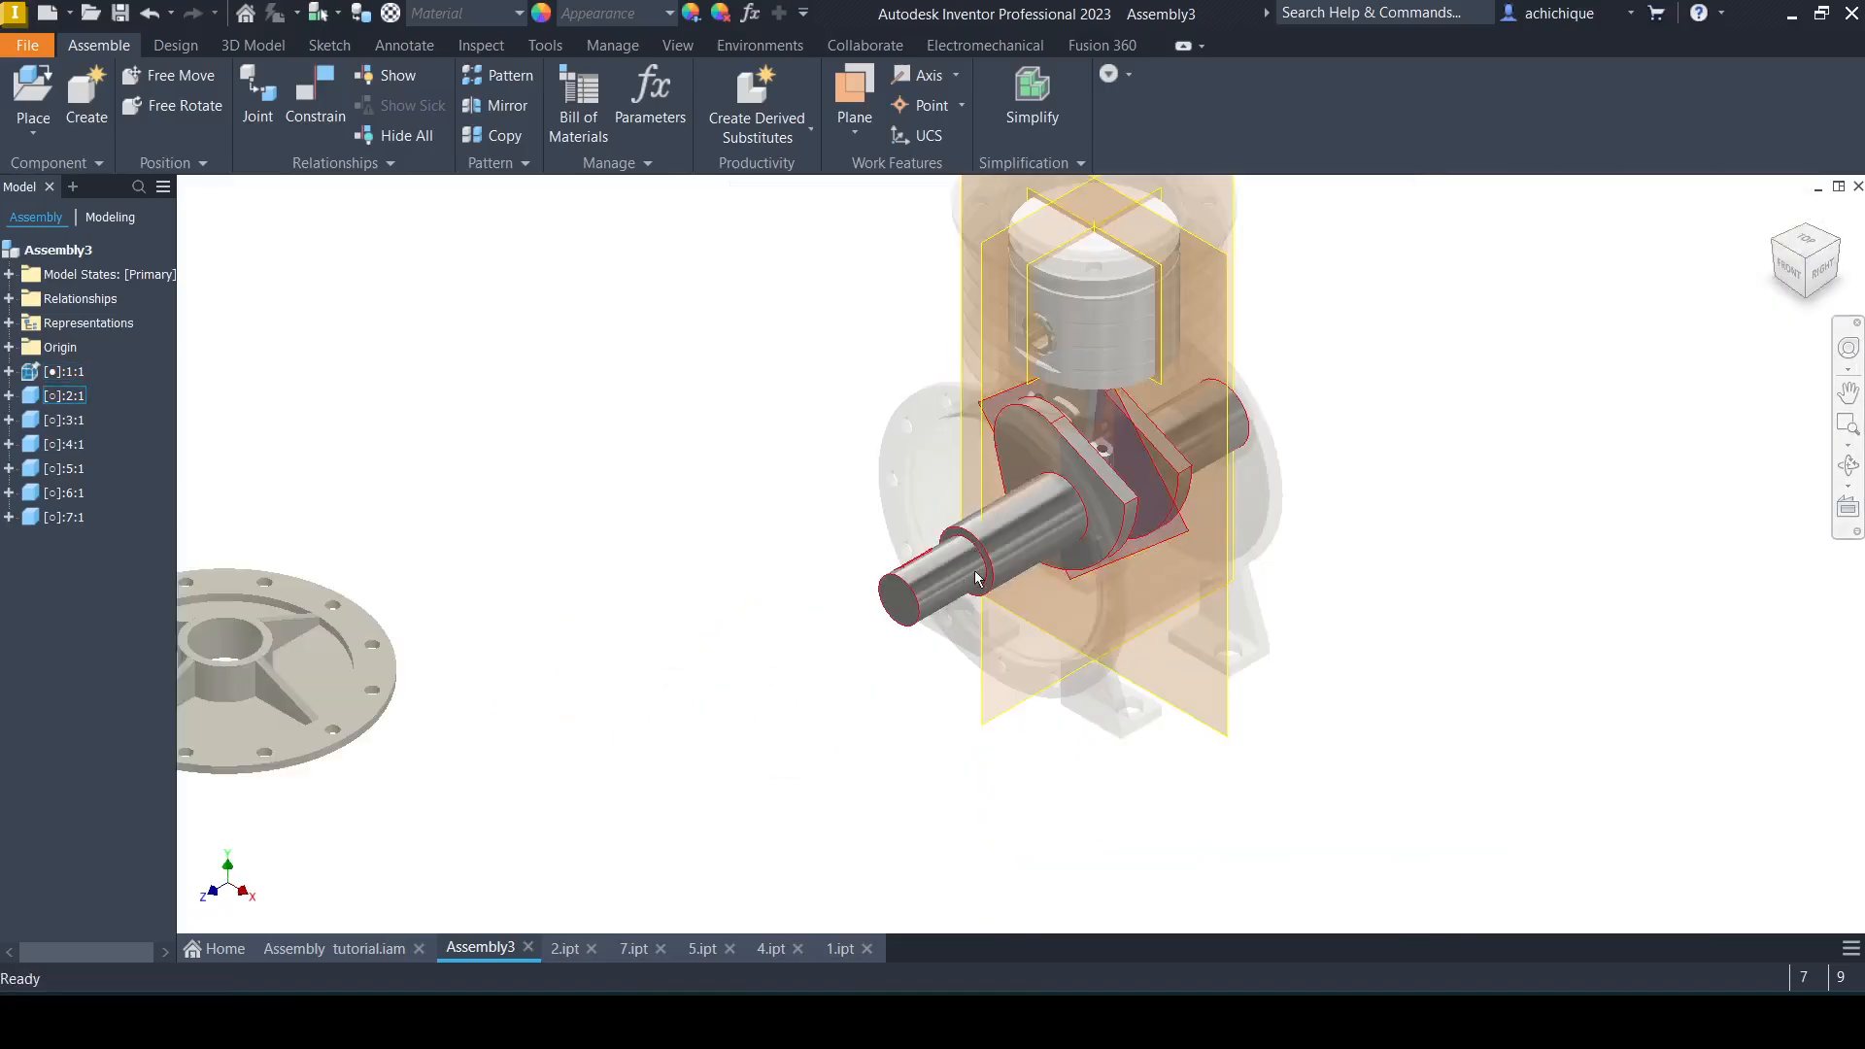
{"action": "left_click_drag", "start_coordinate": [976, 577], "coordinate": [973, 632]}
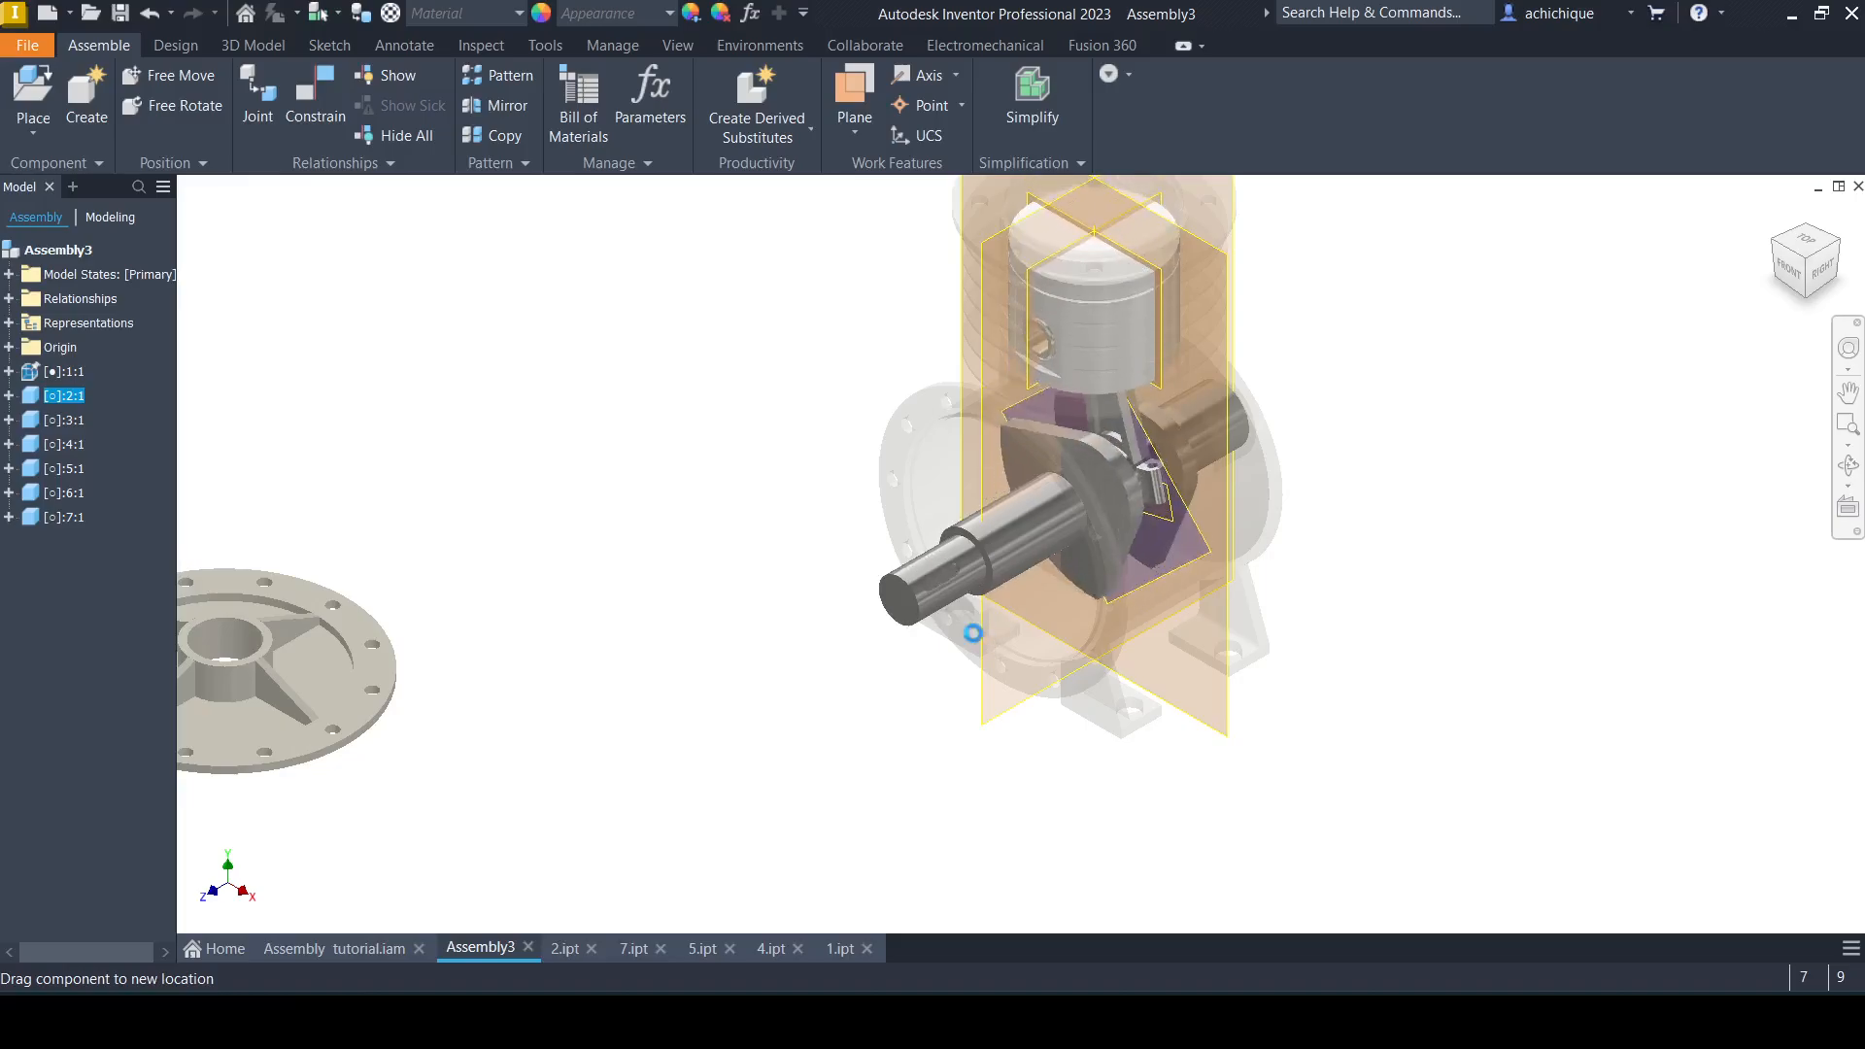
{"action": "middle_click_drag", "start_coordinate": [973, 632], "coordinate": [935, 708]}
{"action": "left_click", "coordinate": [687, 554]}
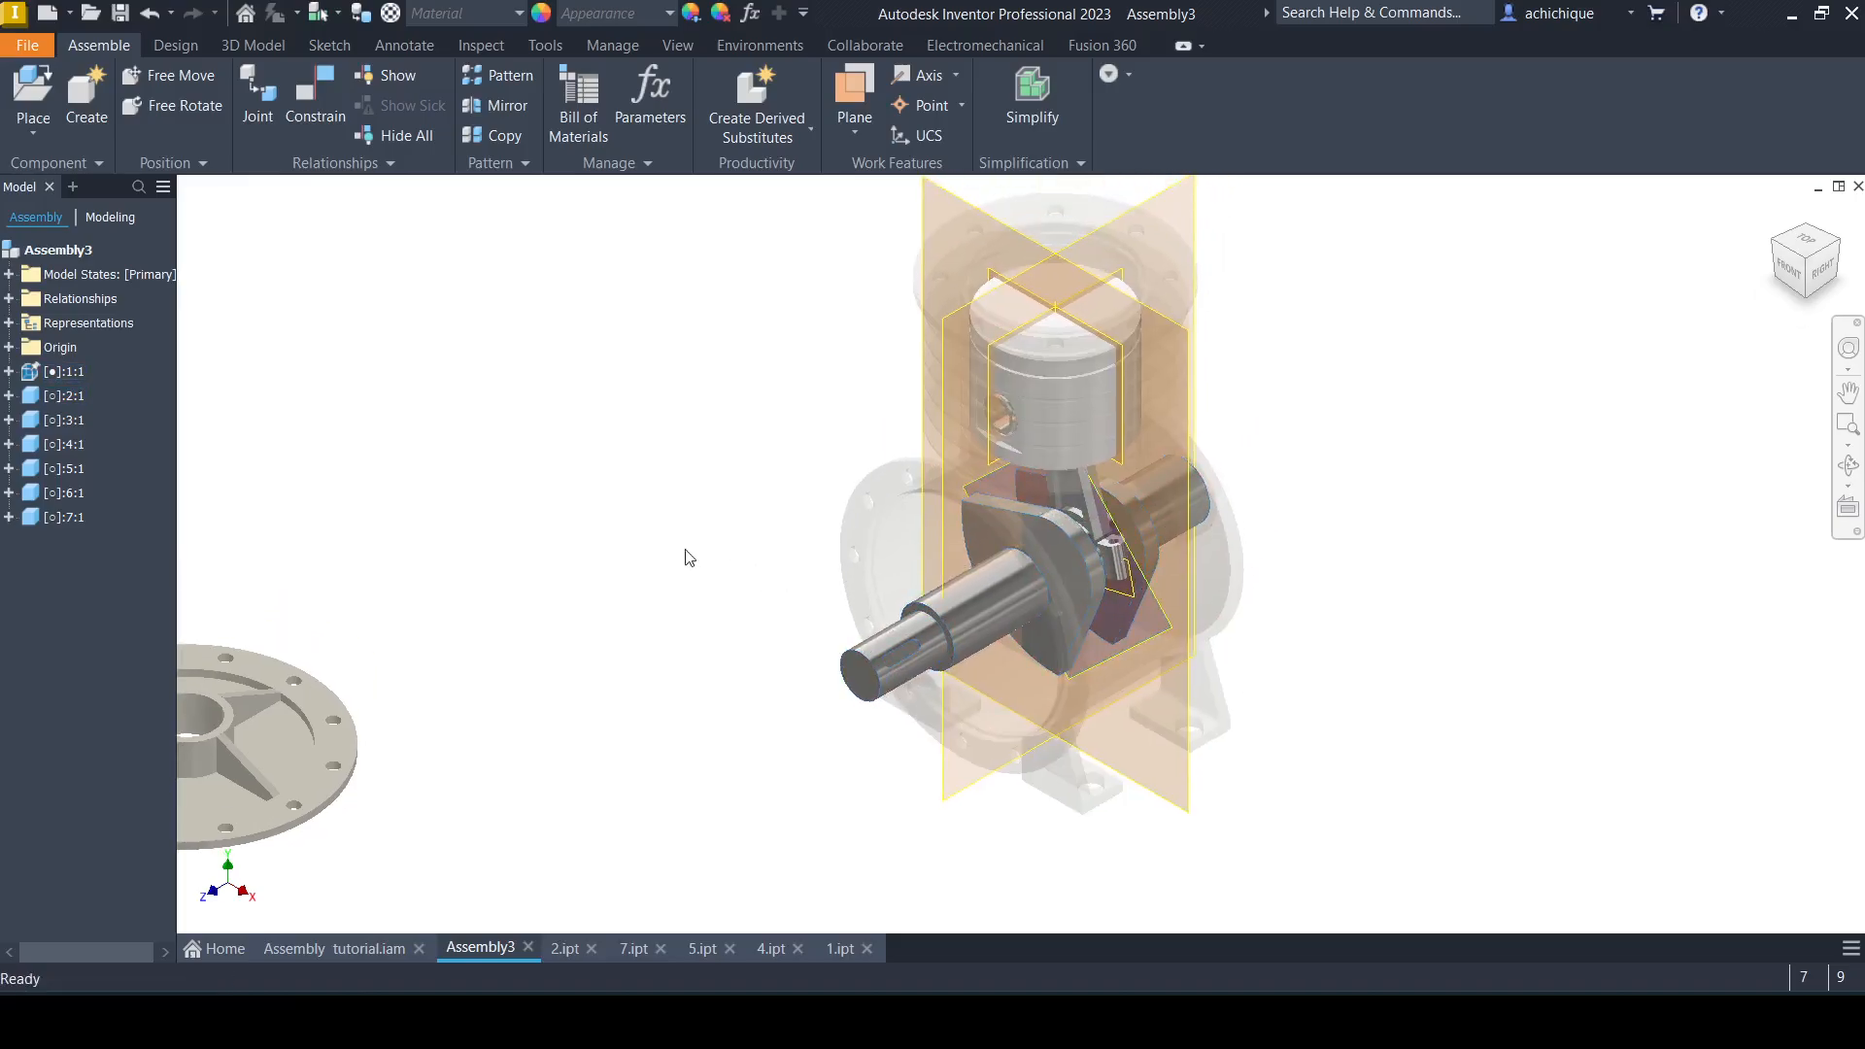
Hide the origin YZ Plane and XY Plane in the housing part 1.ipt.
{"action": "left_click", "coordinate": [841, 949]}
{"action": "right_click", "coordinate": [107, 332]}
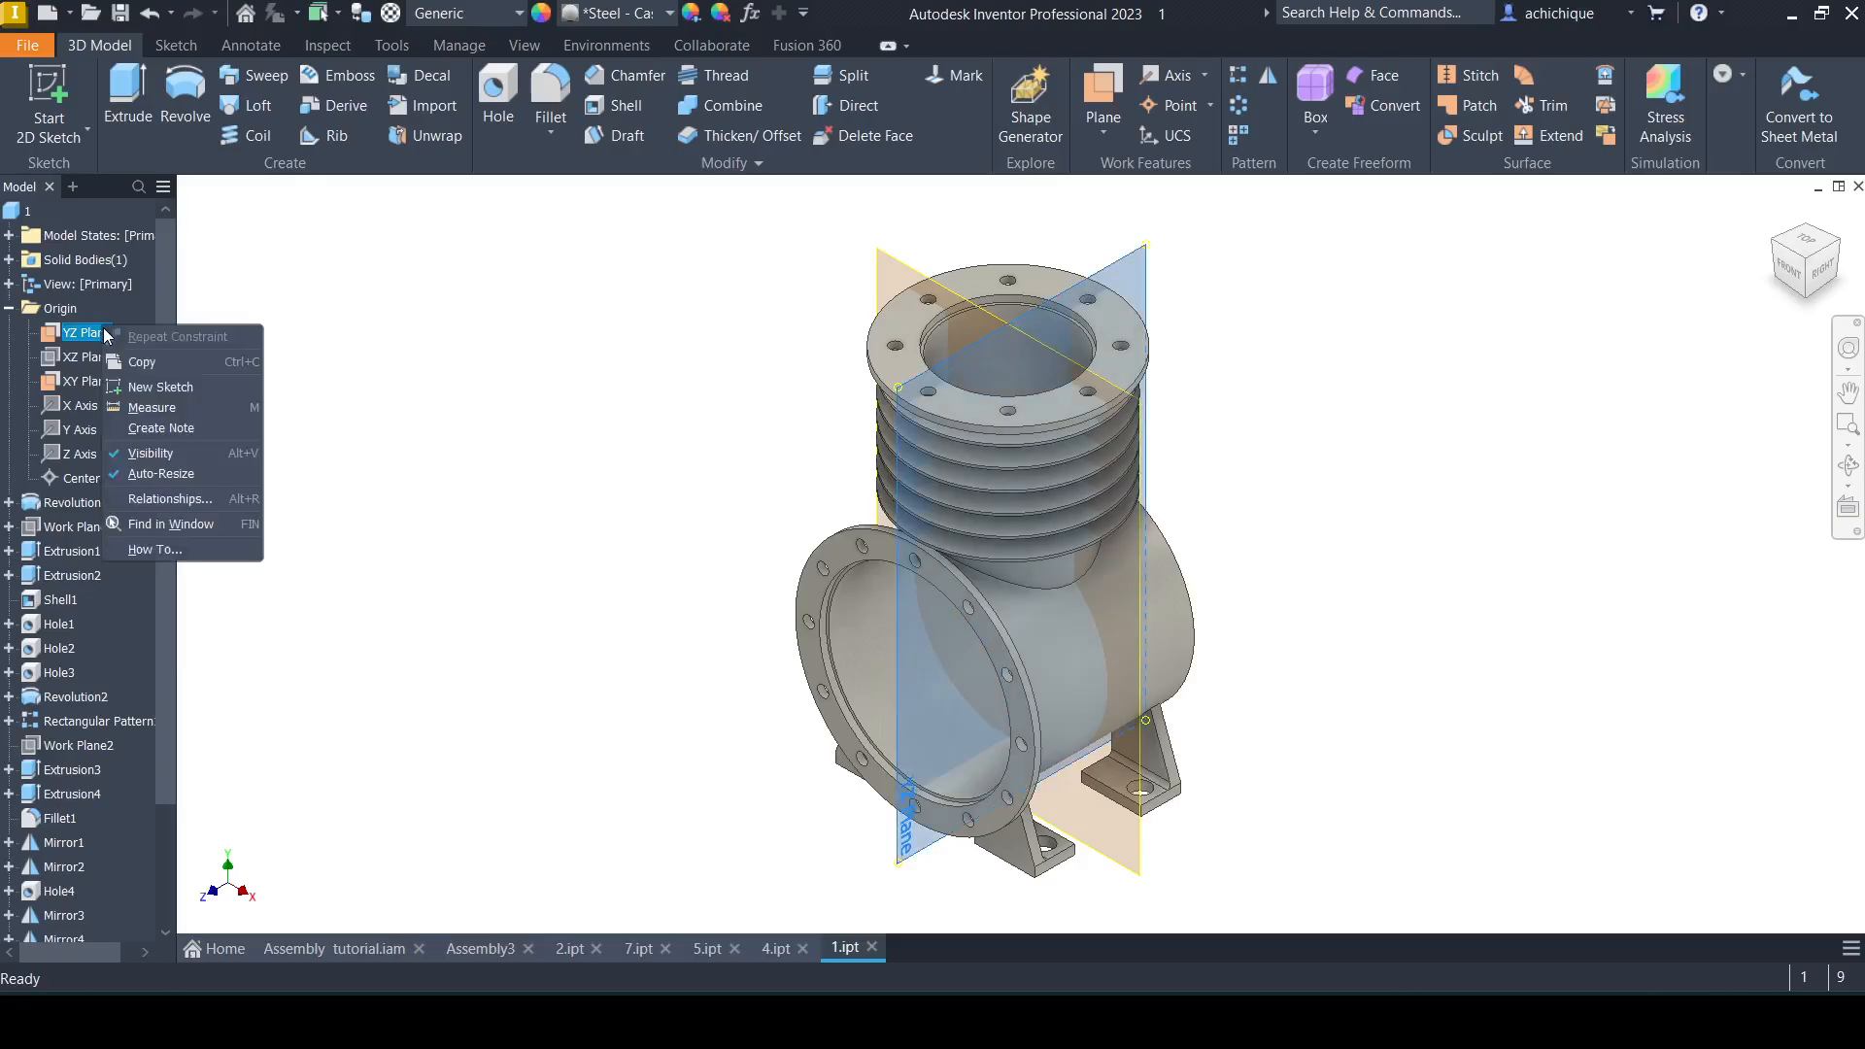
{"action": "left_click", "coordinate": [146, 453]}
{"action": "right_click", "coordinate": [100, 380]}
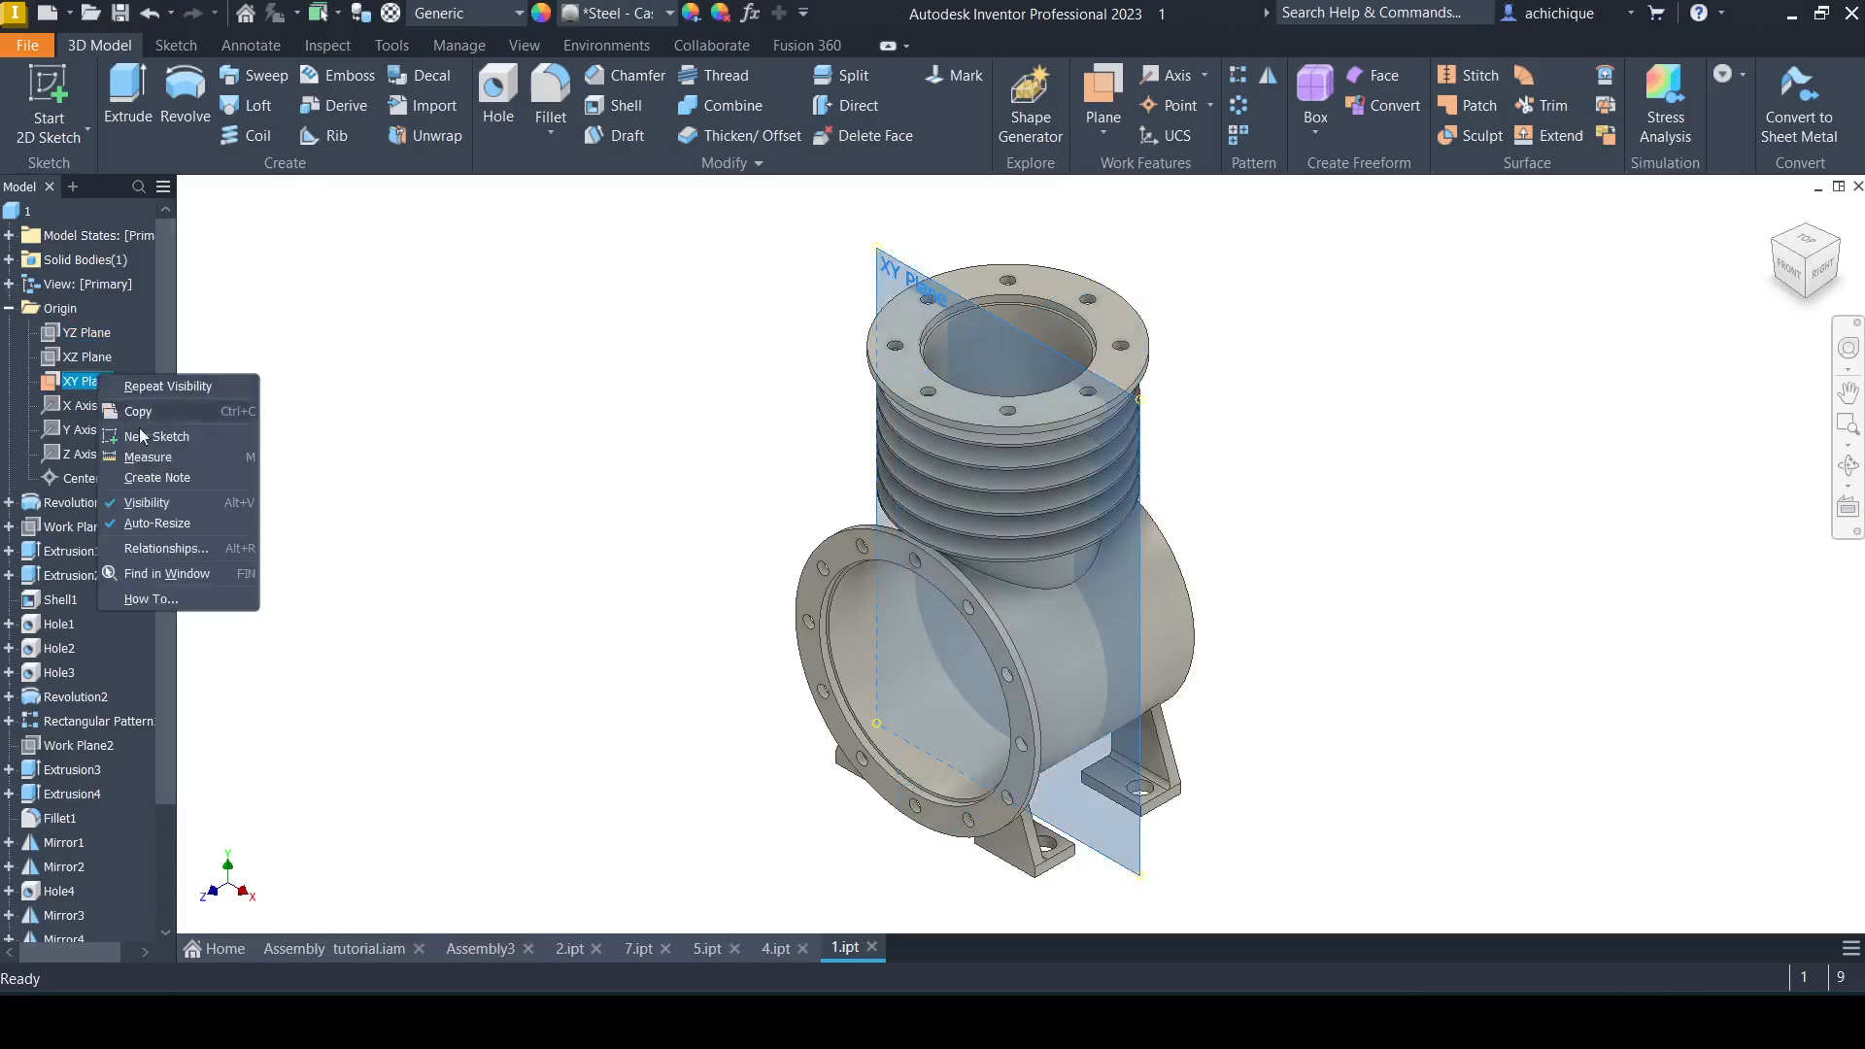
{"action": "left_click", "coordinate": [144, 505]}
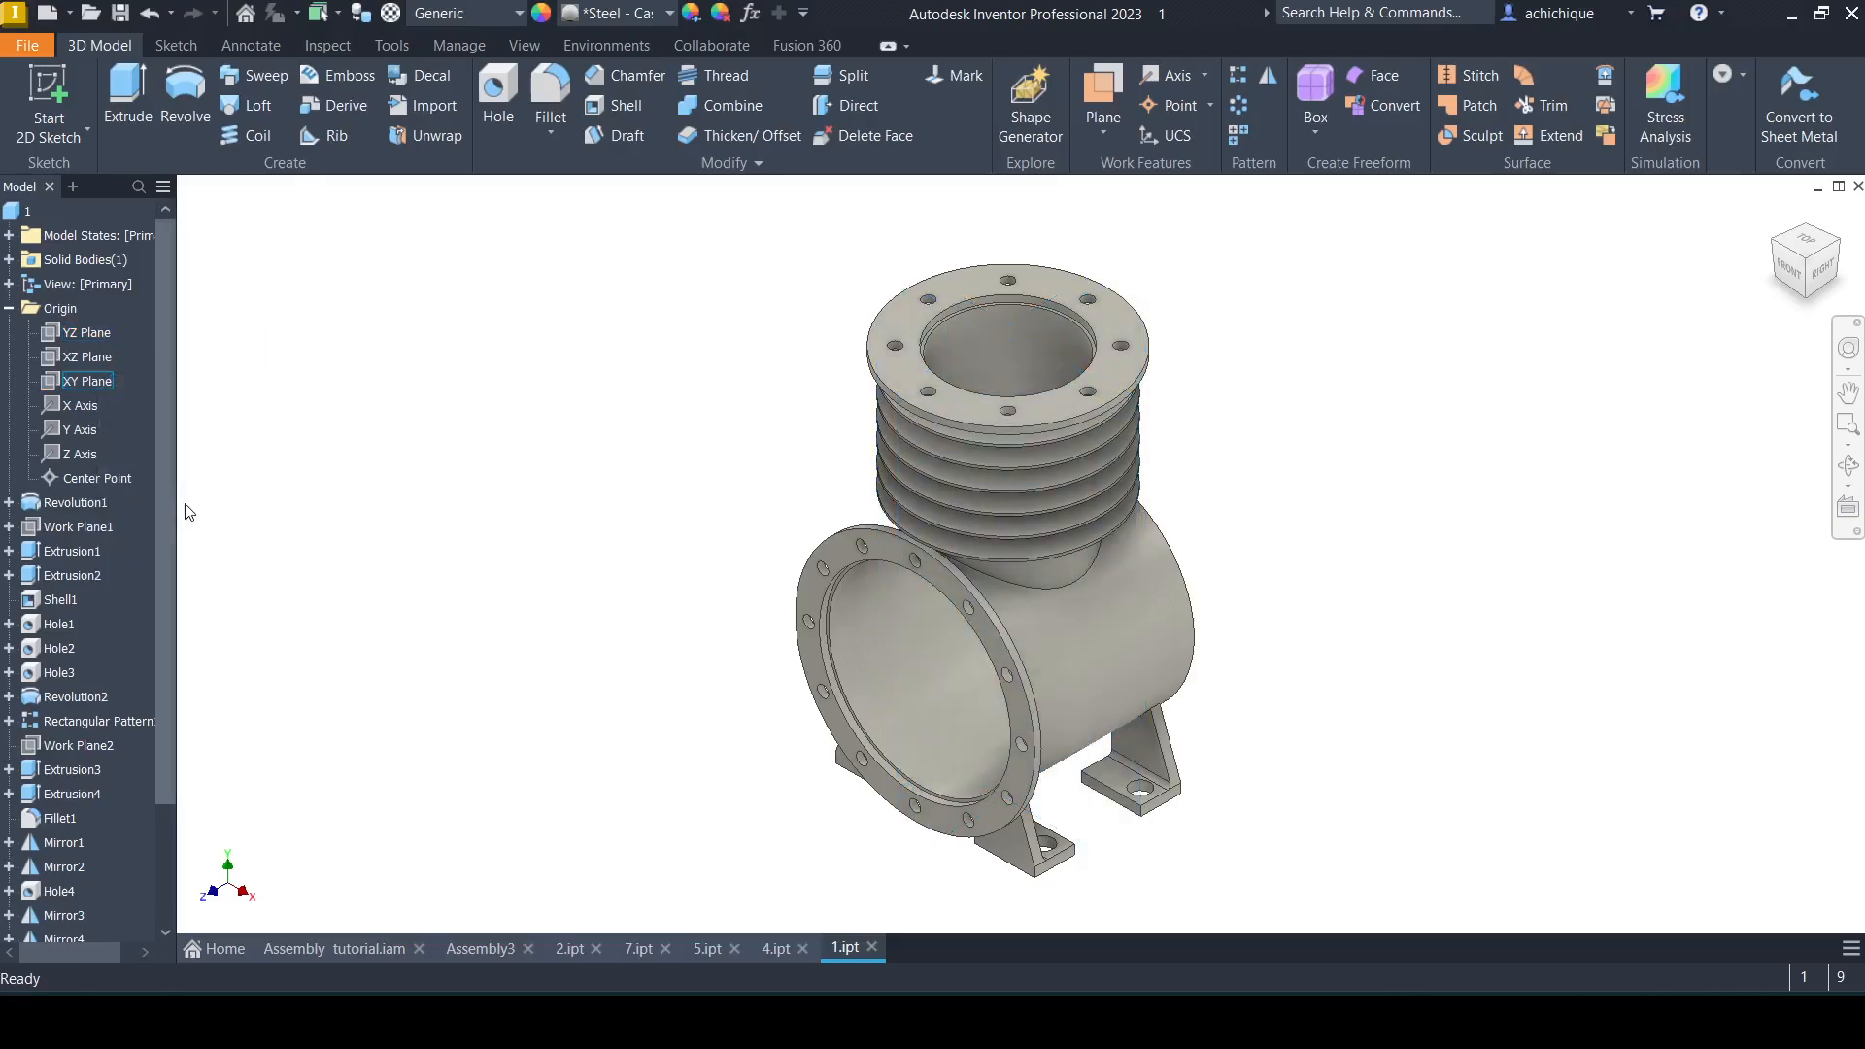
Hide the origin YZ Plane, XY Plane and Y Axis in the piston part 4.ipt.
{"action": "left_click", "coordinate": [770, 951]}
{"action": "right_click", "coordinate": [92, 333]}
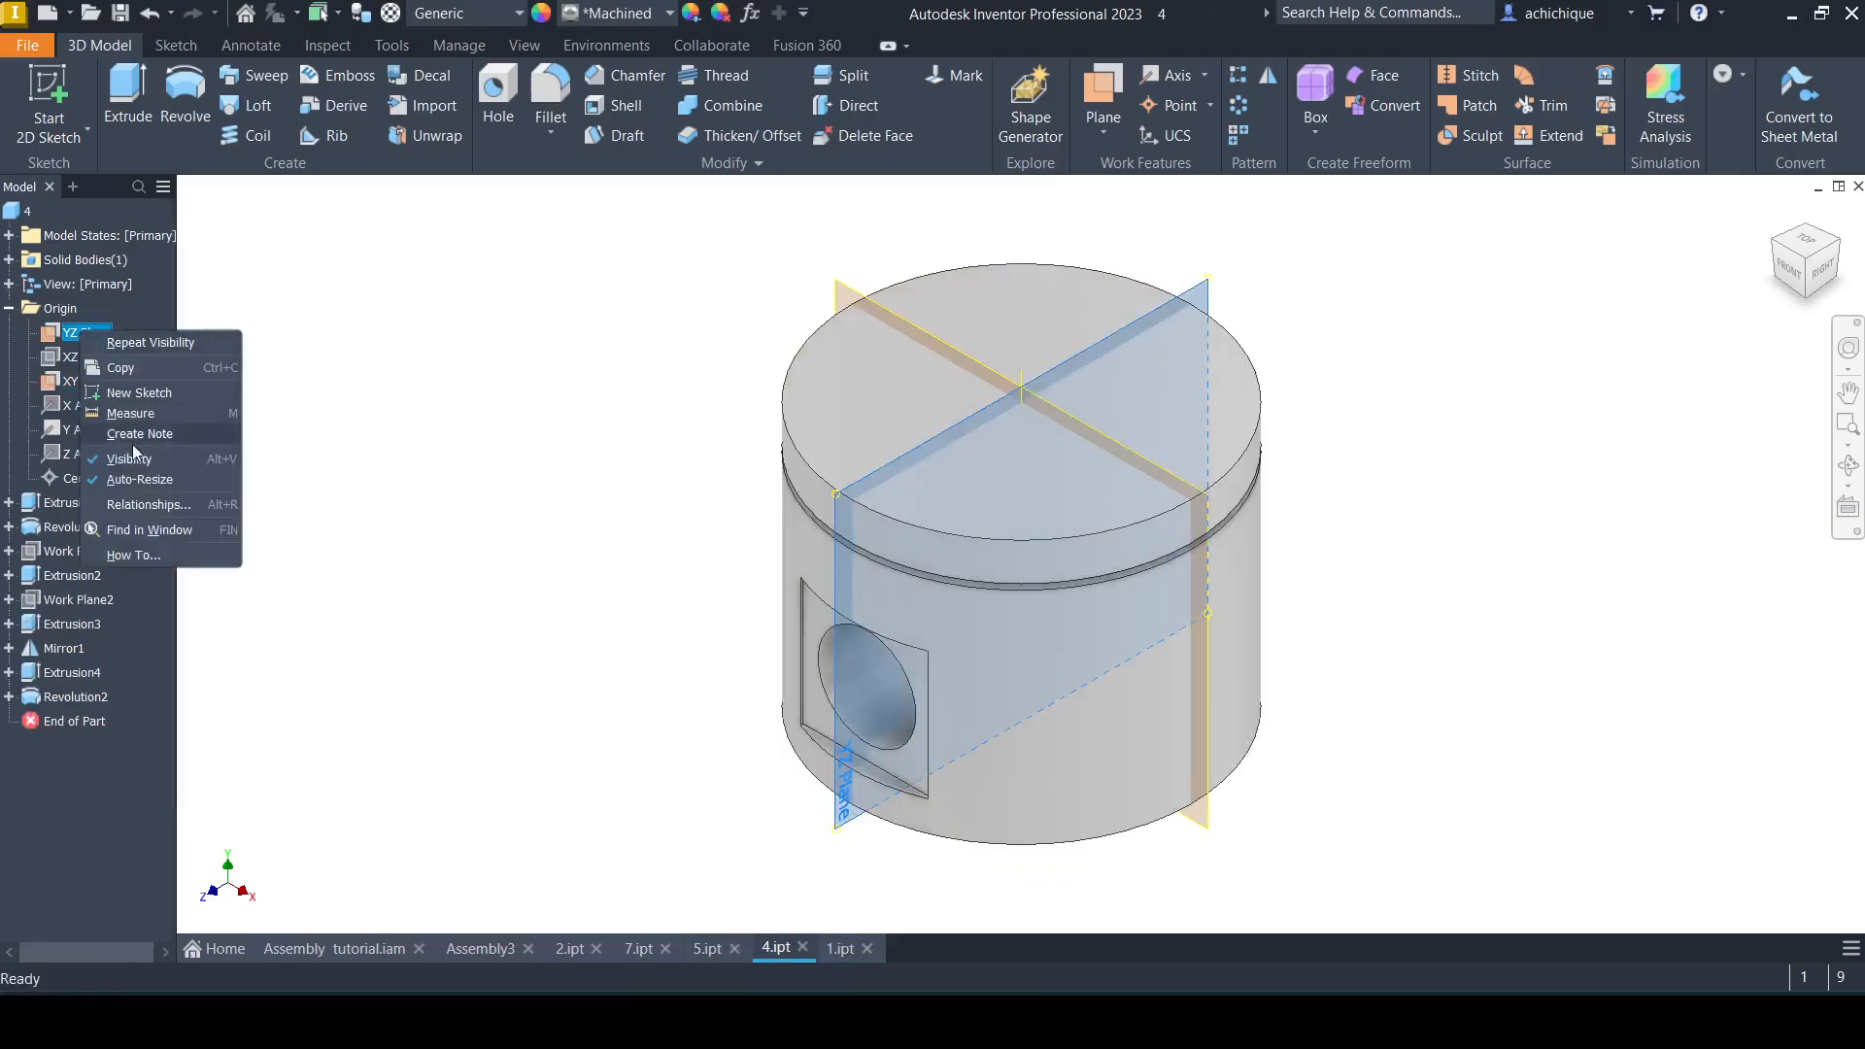
{"action": "left_click", "coordinate": [138, 458]}
{"action": "right_click", "coordinate": [77, 383]}
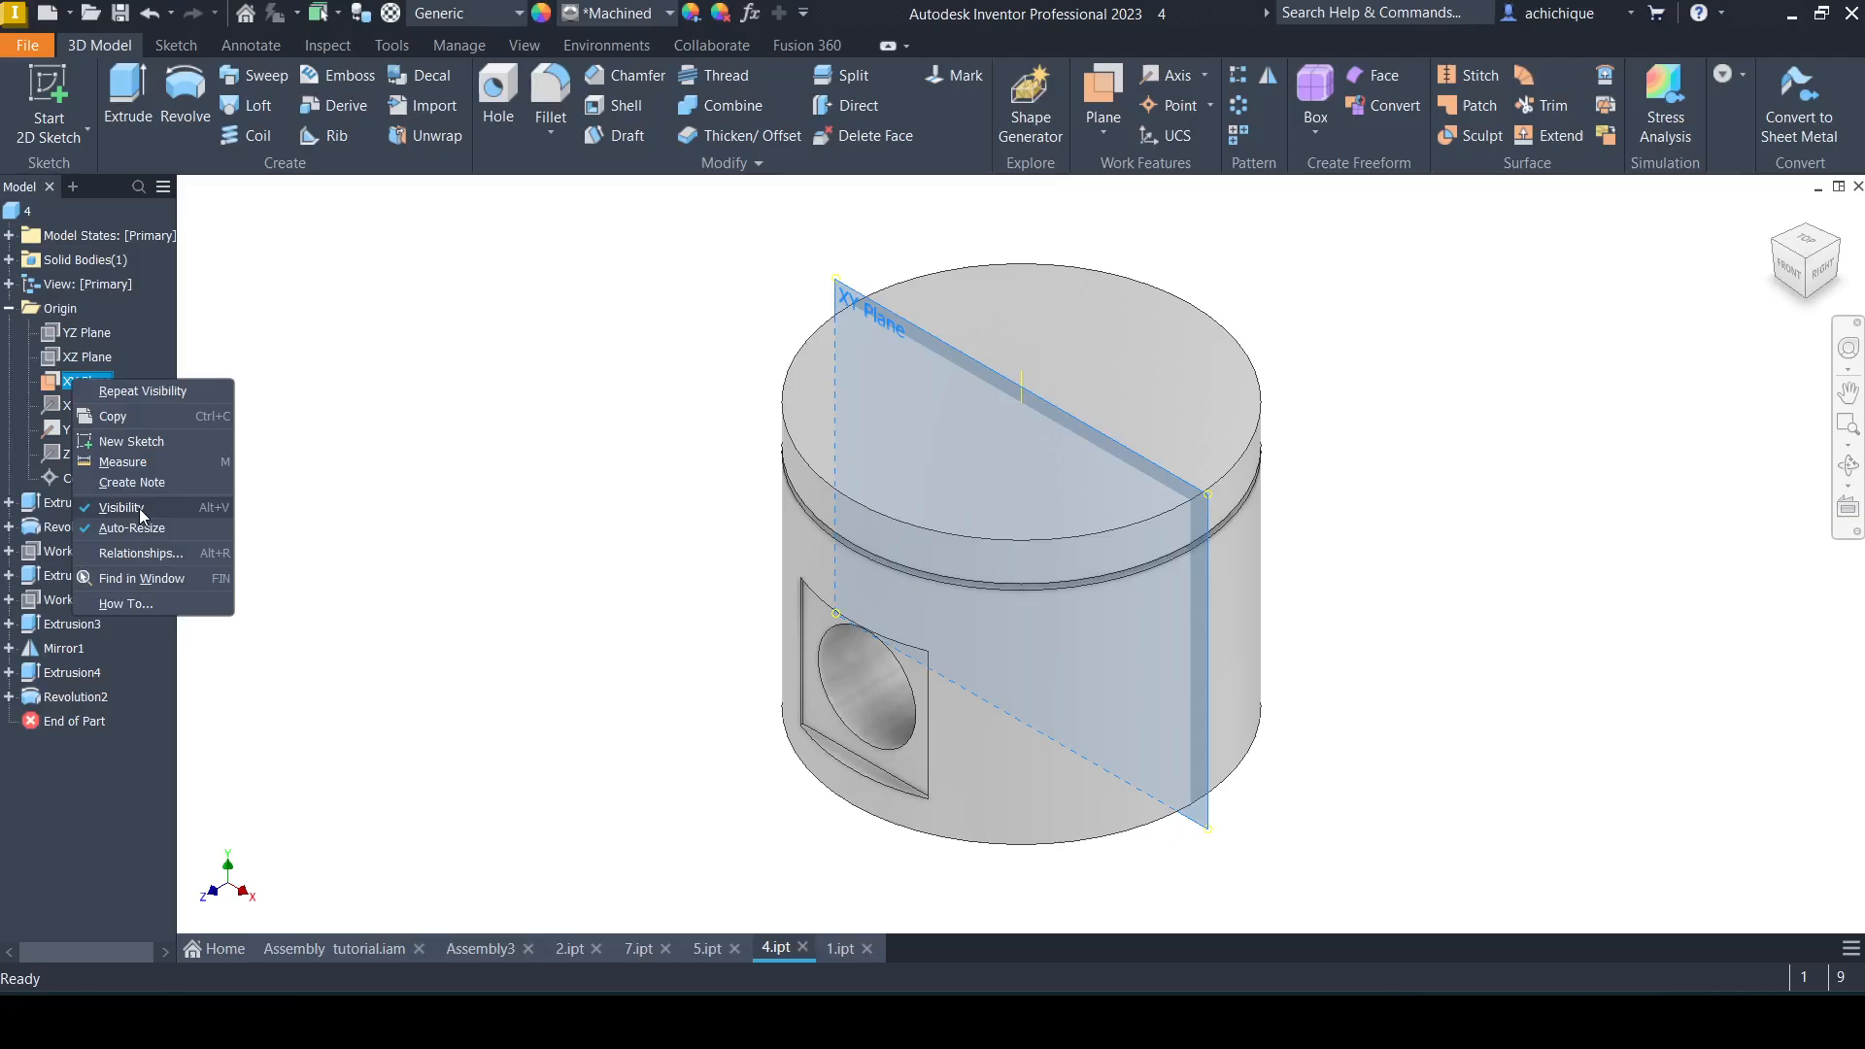
{"action": "left_click", "coordinate": [138, 509]}
{"action": "right_click", "coordinate": [95, 434]}
{"action": "left_click", "coordinate": [138, 528]}
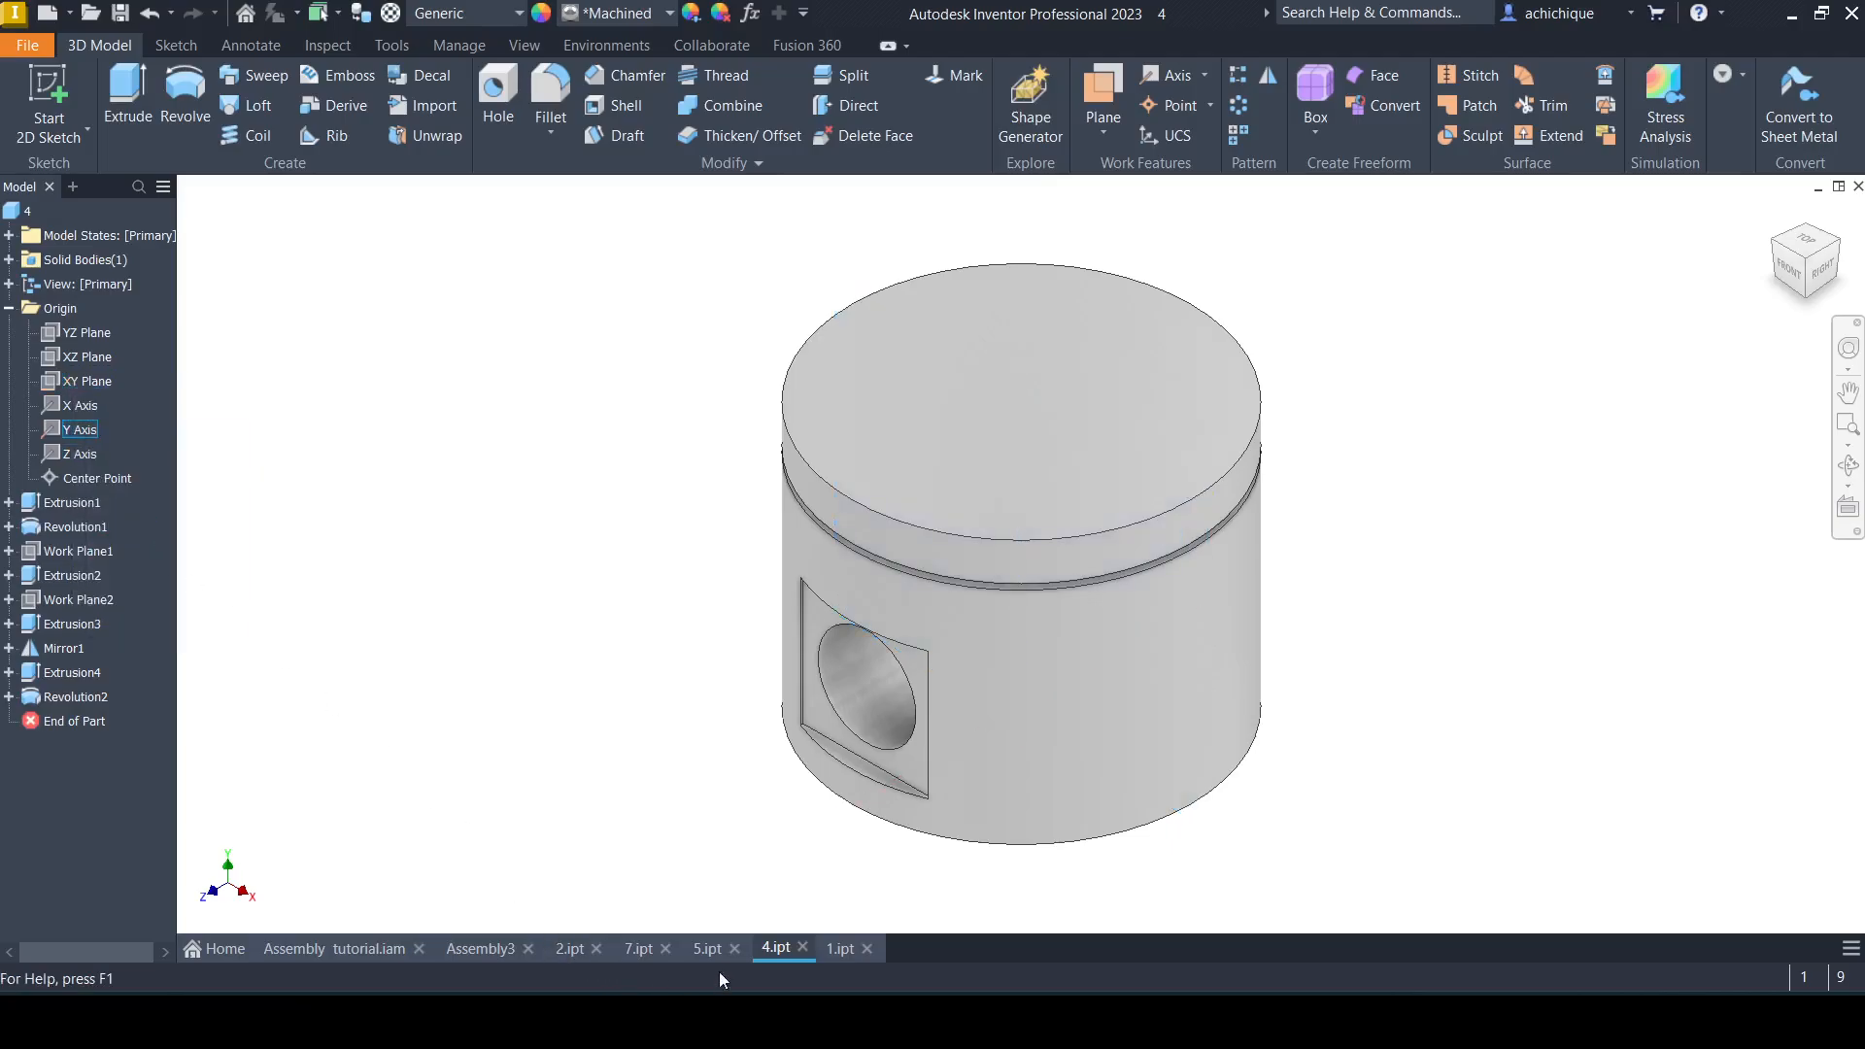
Hide the origin XY Plane in both the piston pin part 5.ipt and the rod cap part 7.ipt.
{"action": "left_click", "coordinate": [709, 947]}
{"action": "right_click", "coordinate": [86, 383]}
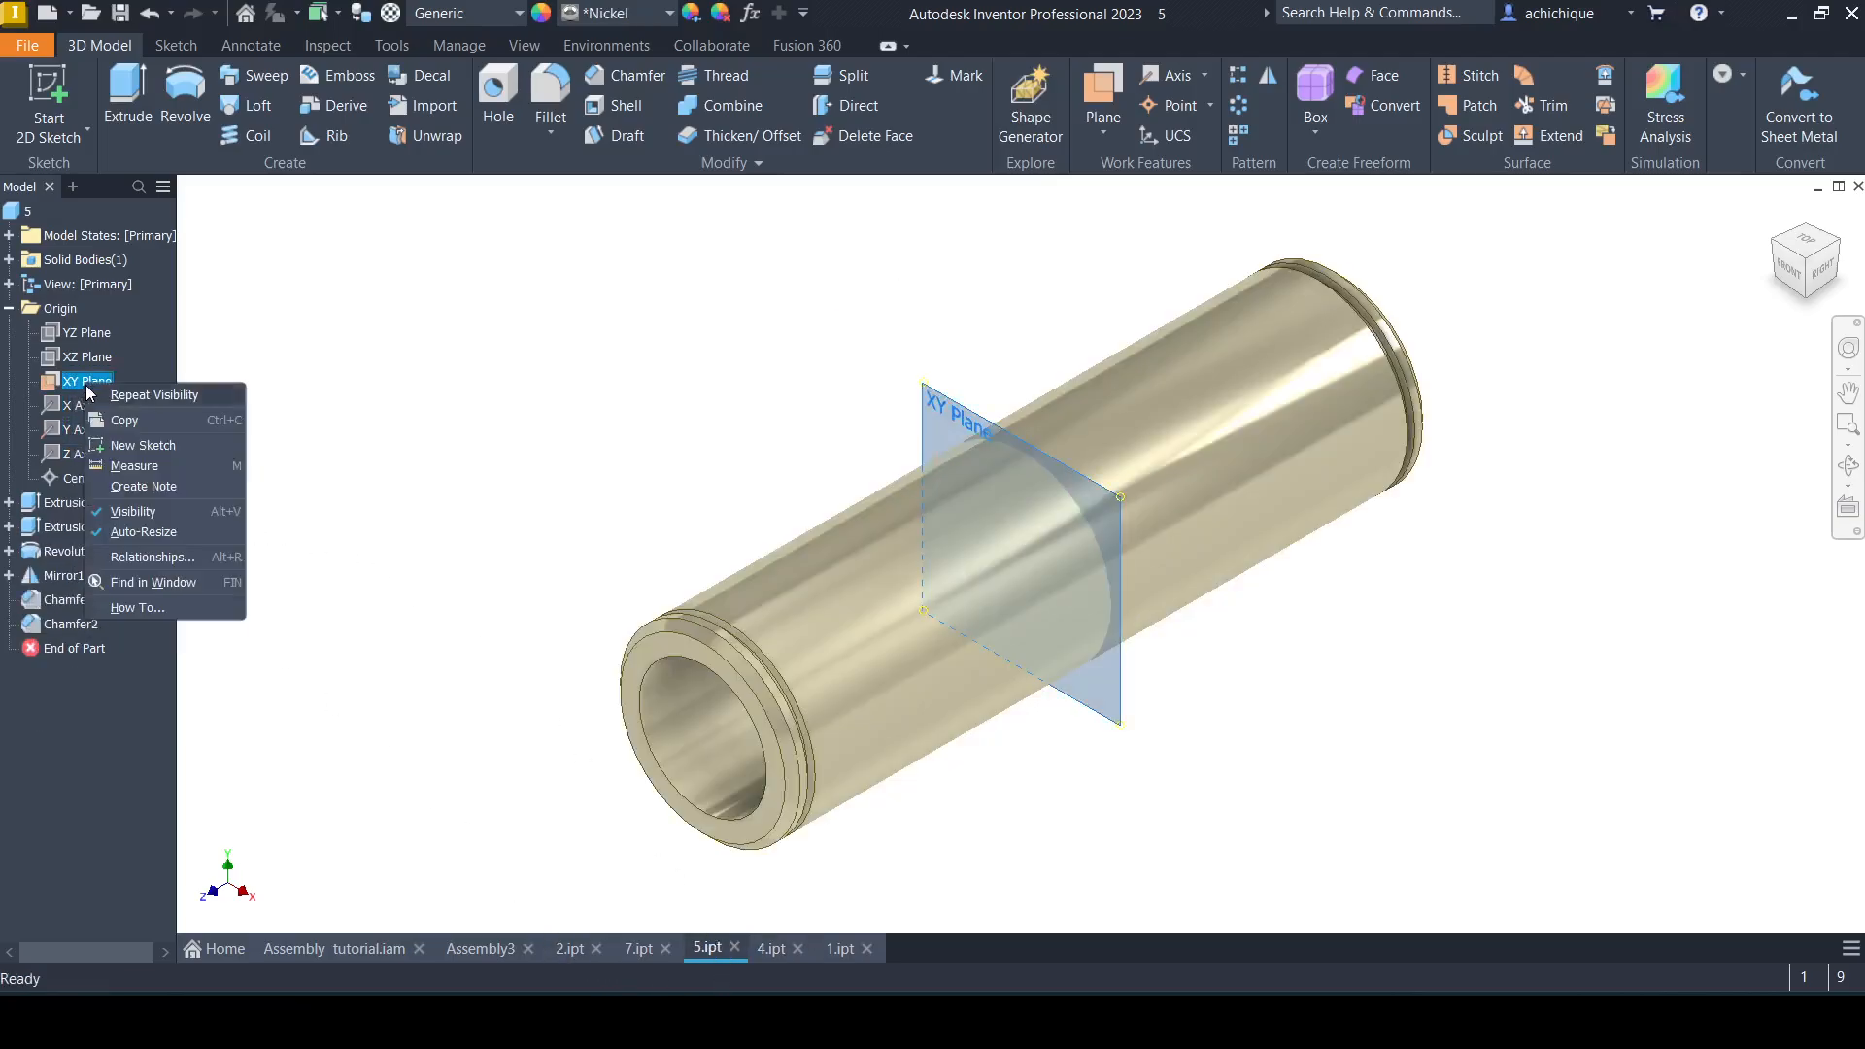
{"action": "left_click", "coordinate": [132, 510]}
{"action": "left_click", "coordinate": [638, 948]}
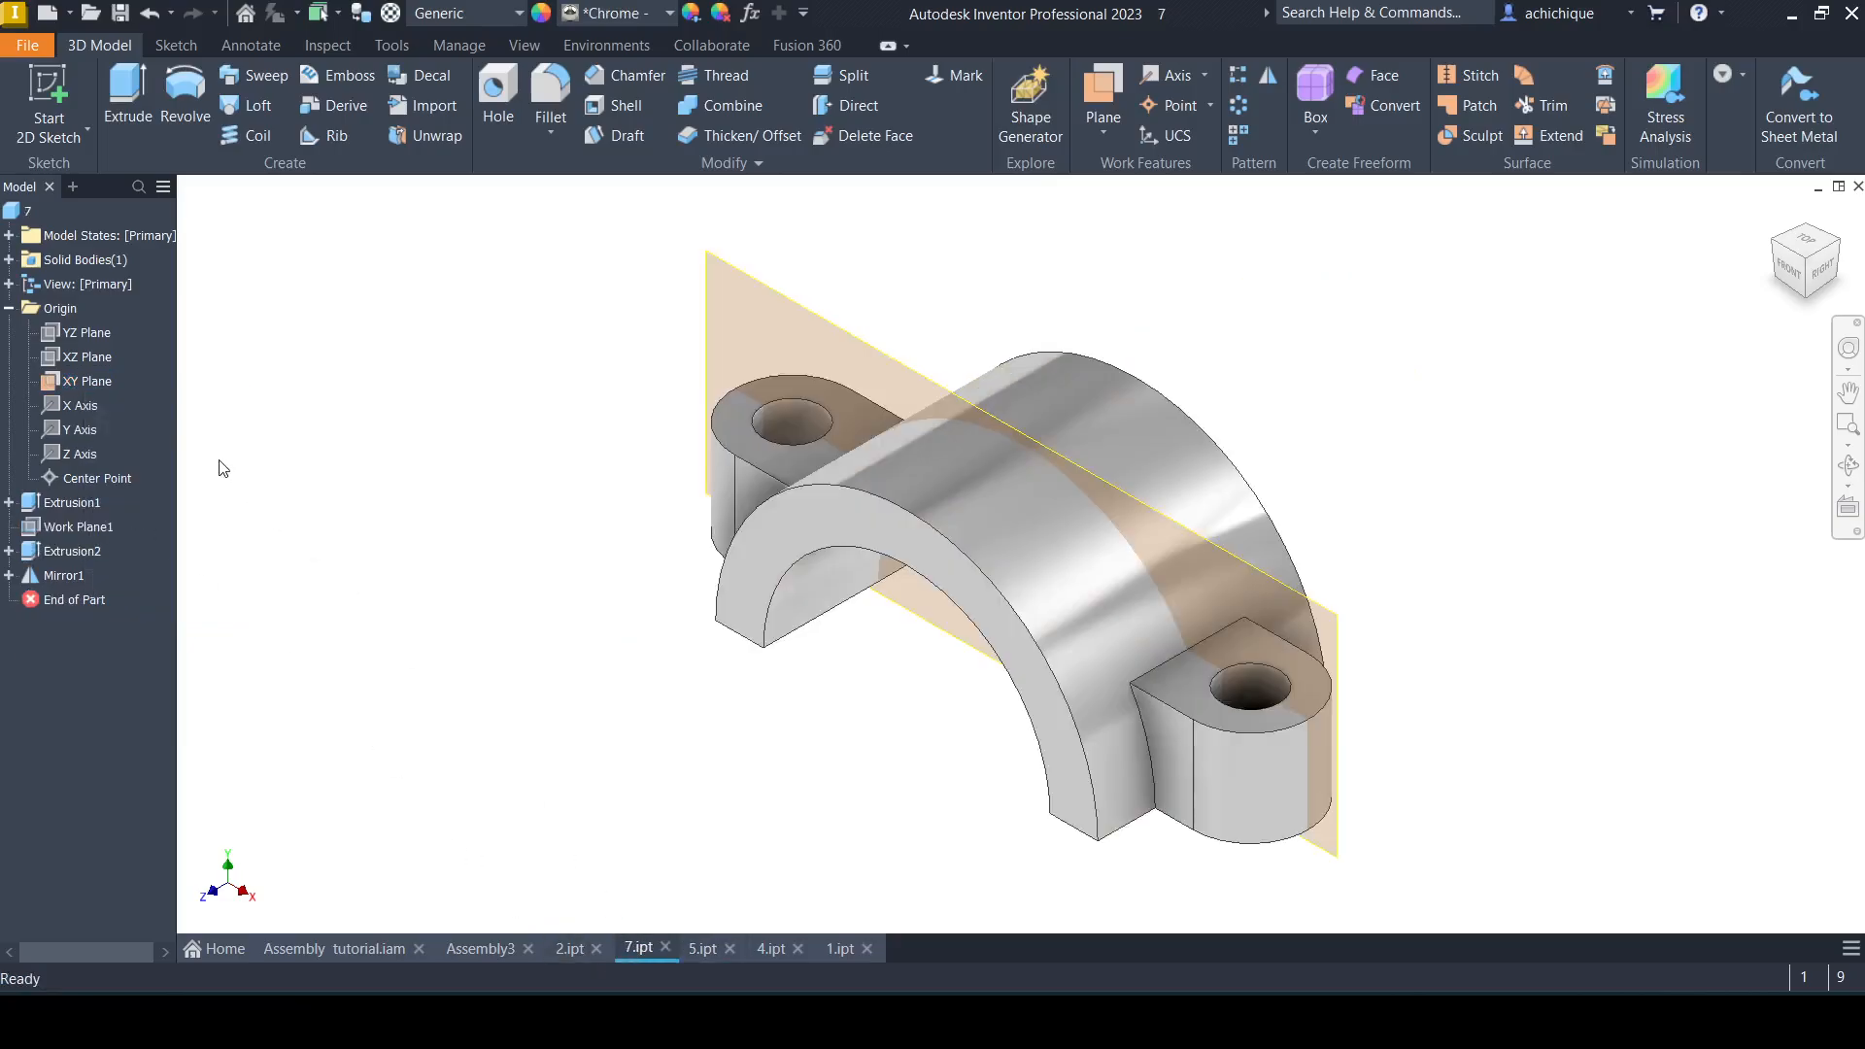
{"action": "right_click", "coordinate": [85, 384]}
{"action": "left_click", "coordinate": [160, 520]}
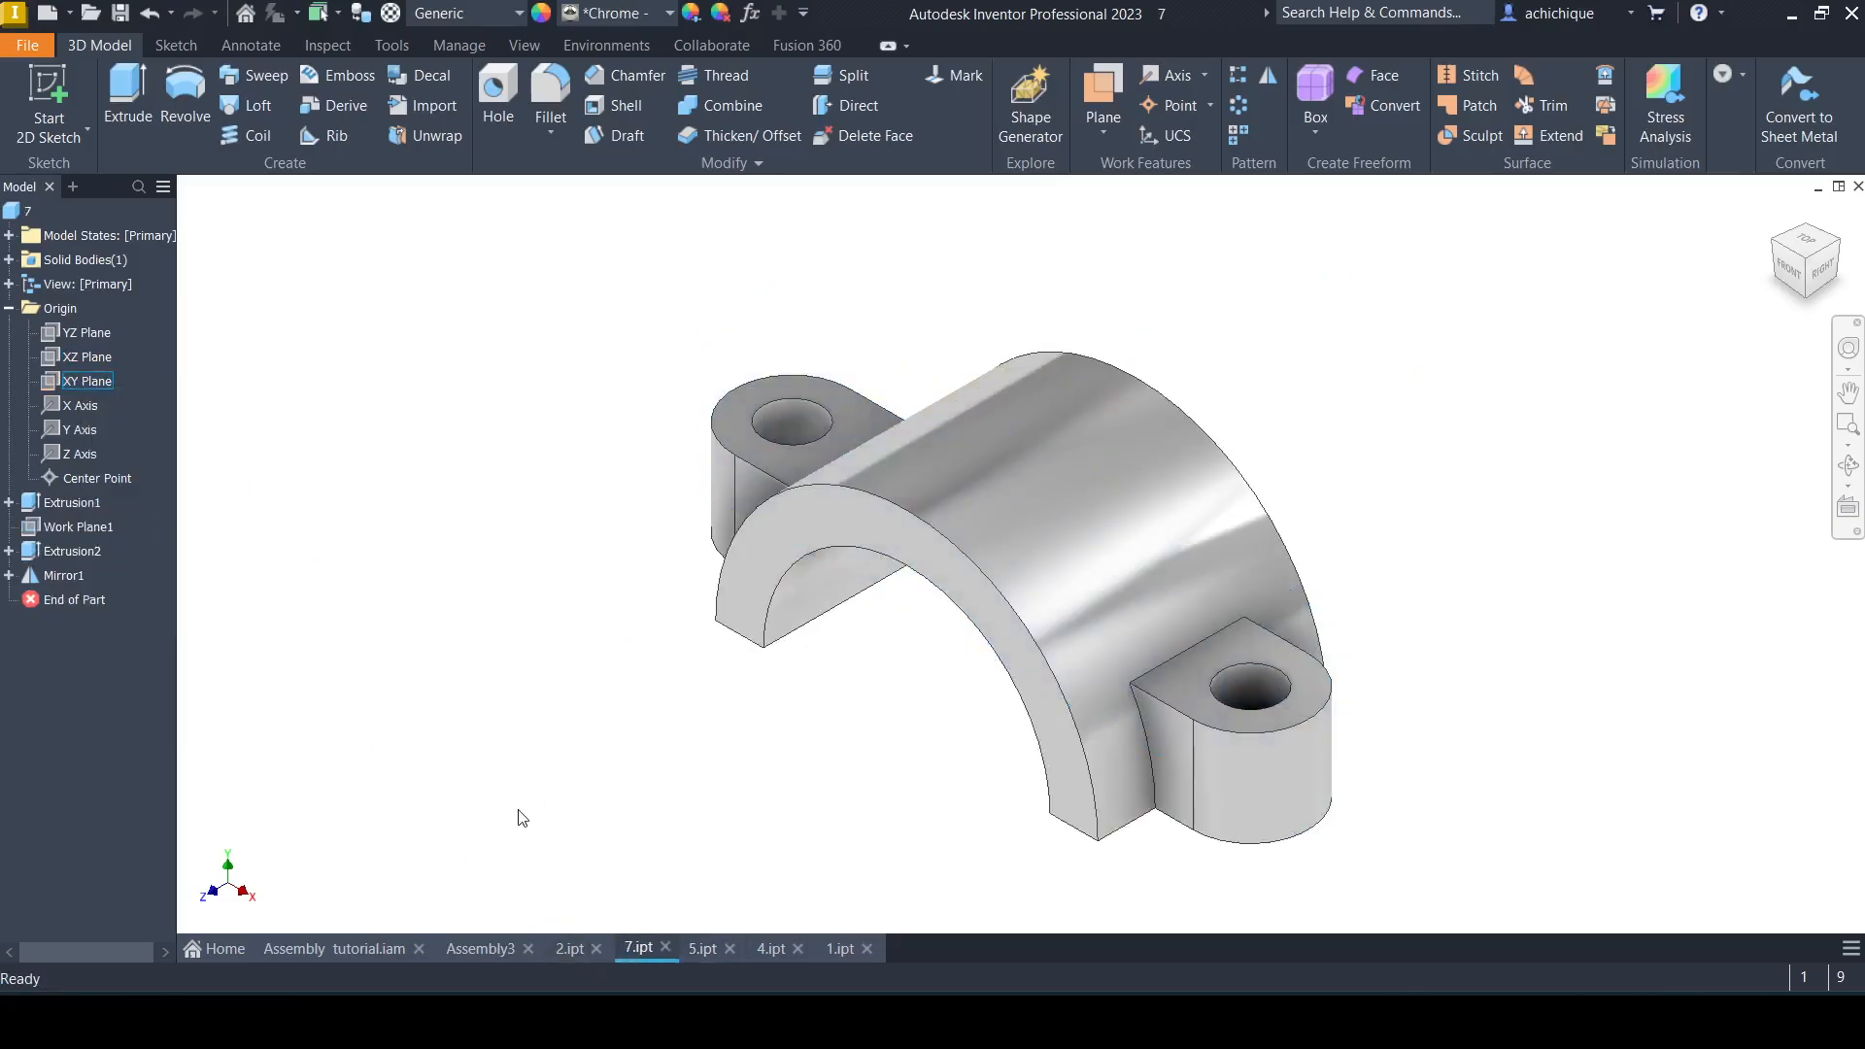
Hide Work Plane2 in the crankshaft part 2.ipt.
{"action": "left_click", "coordinate": [596, 947]}
{"action": "key", "text": "Escape"}
{"action": "left_click", "coordinate": [572, 952]}
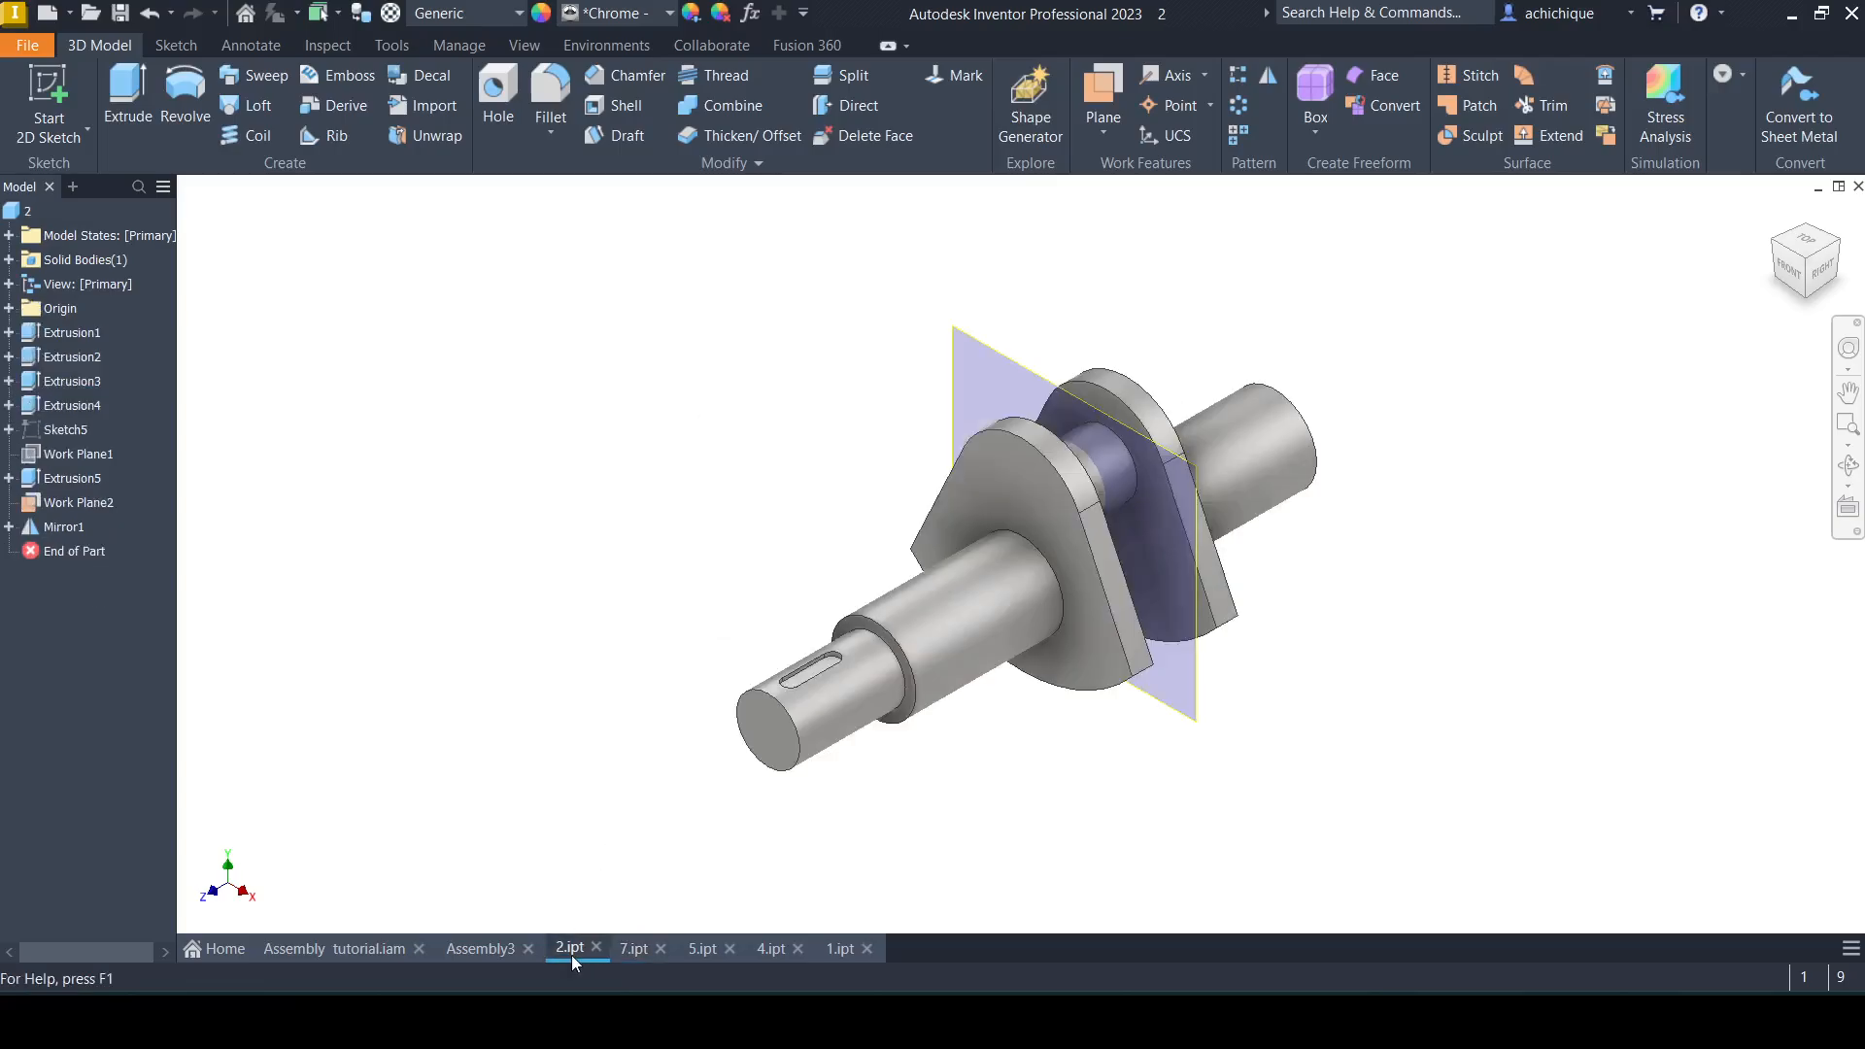
{"action": "left_click", "coordinate": [9, 309]}
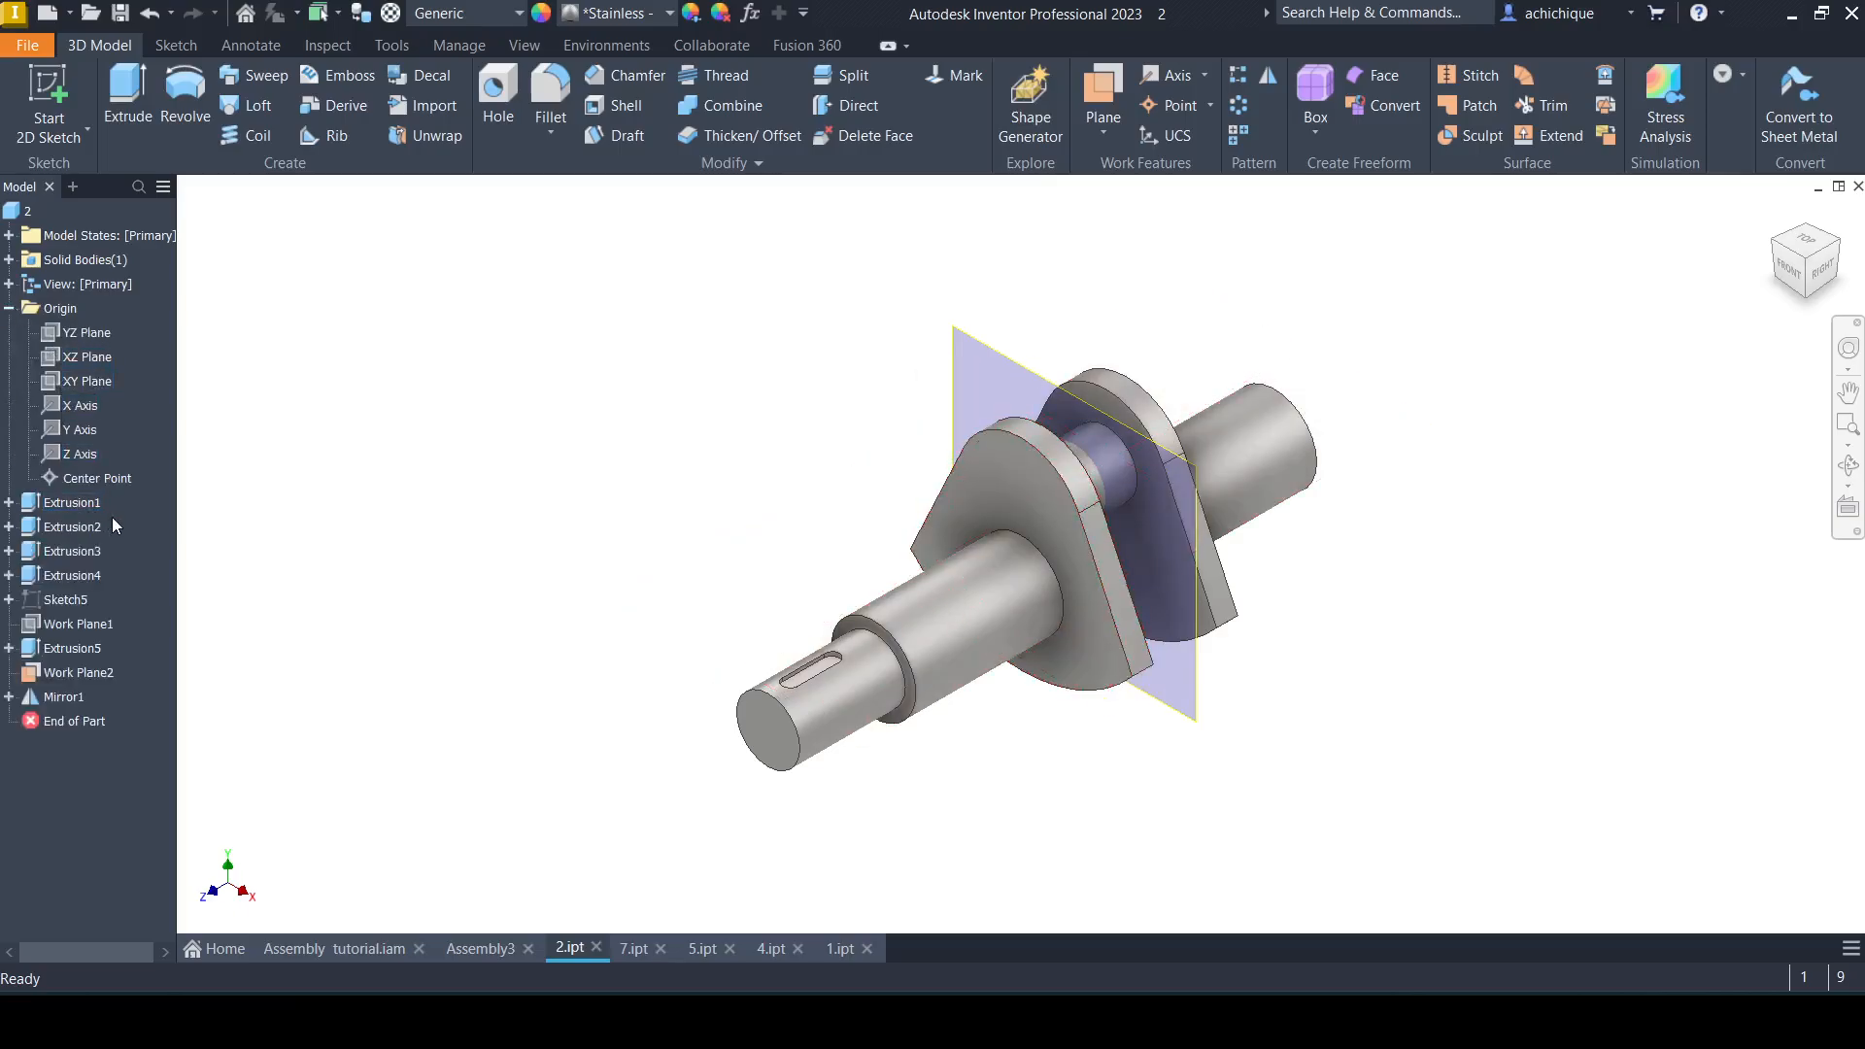
{"action": "right_click", "coordinate": [78, 670]}
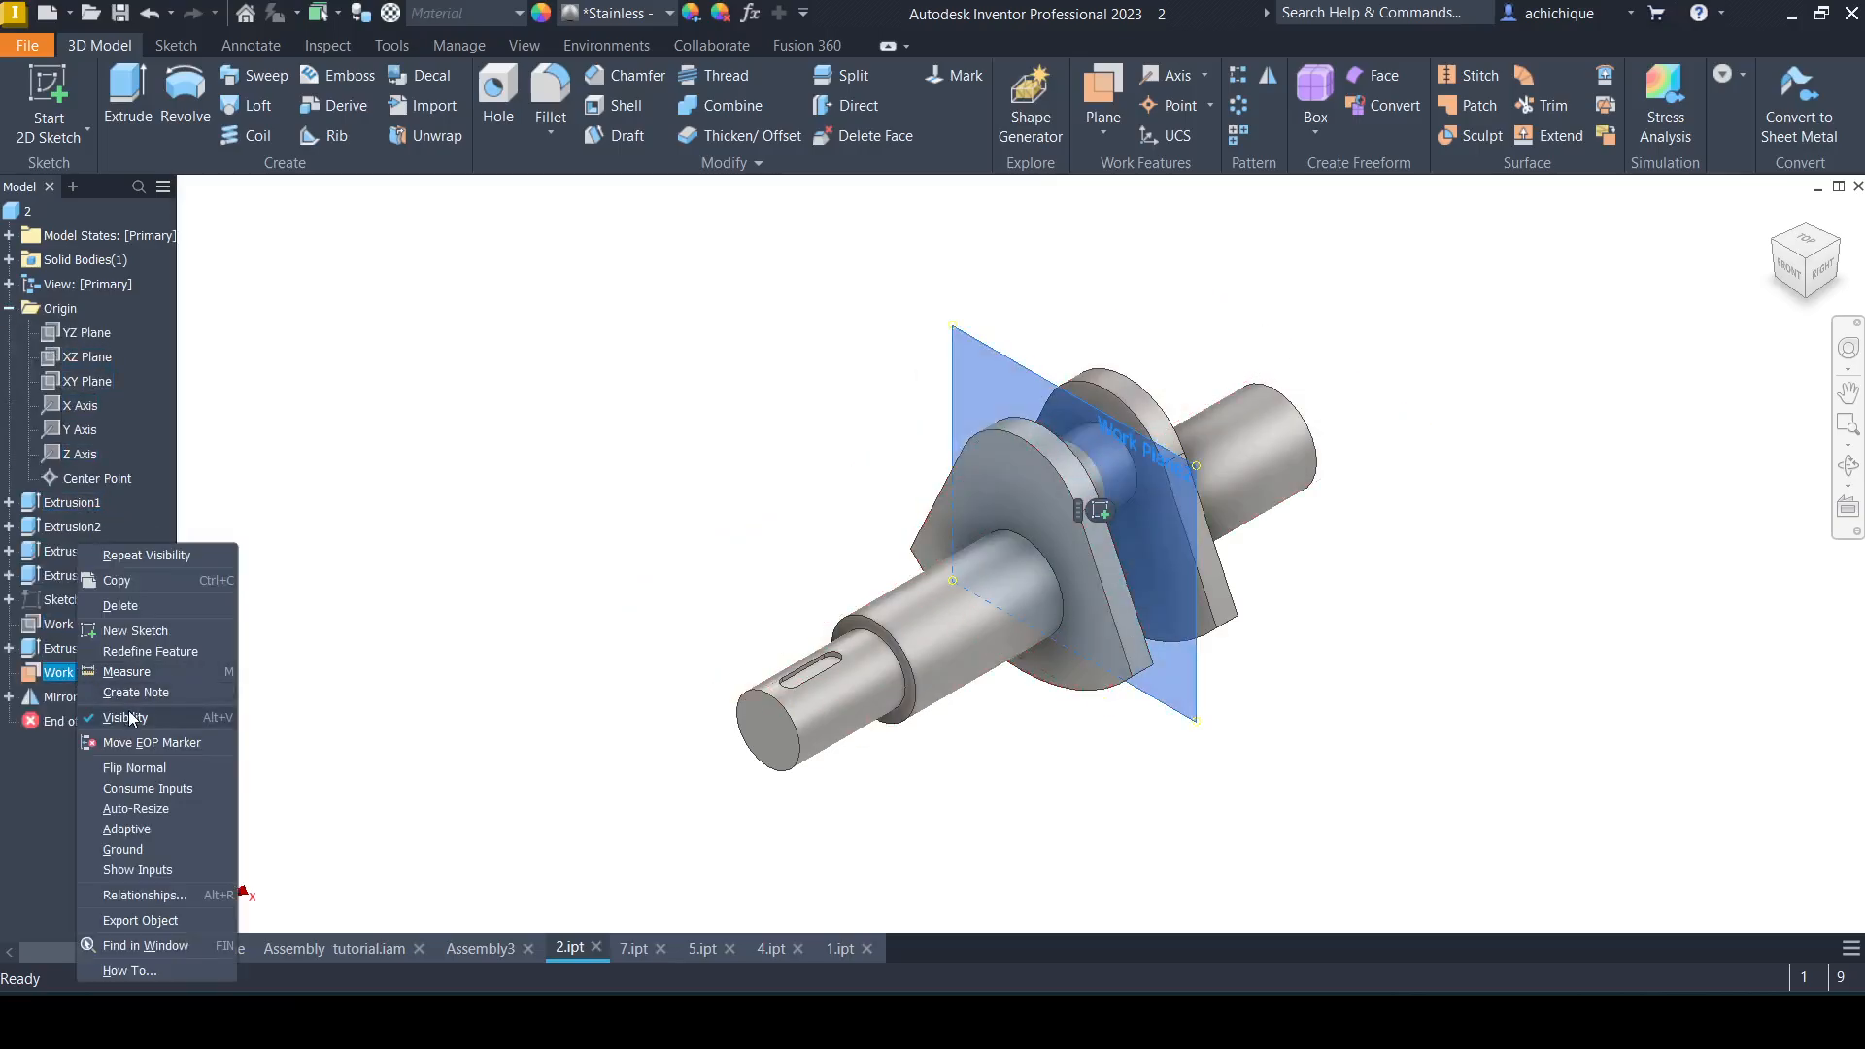
{"action": "left_click", "coordinate": [145, 717]}
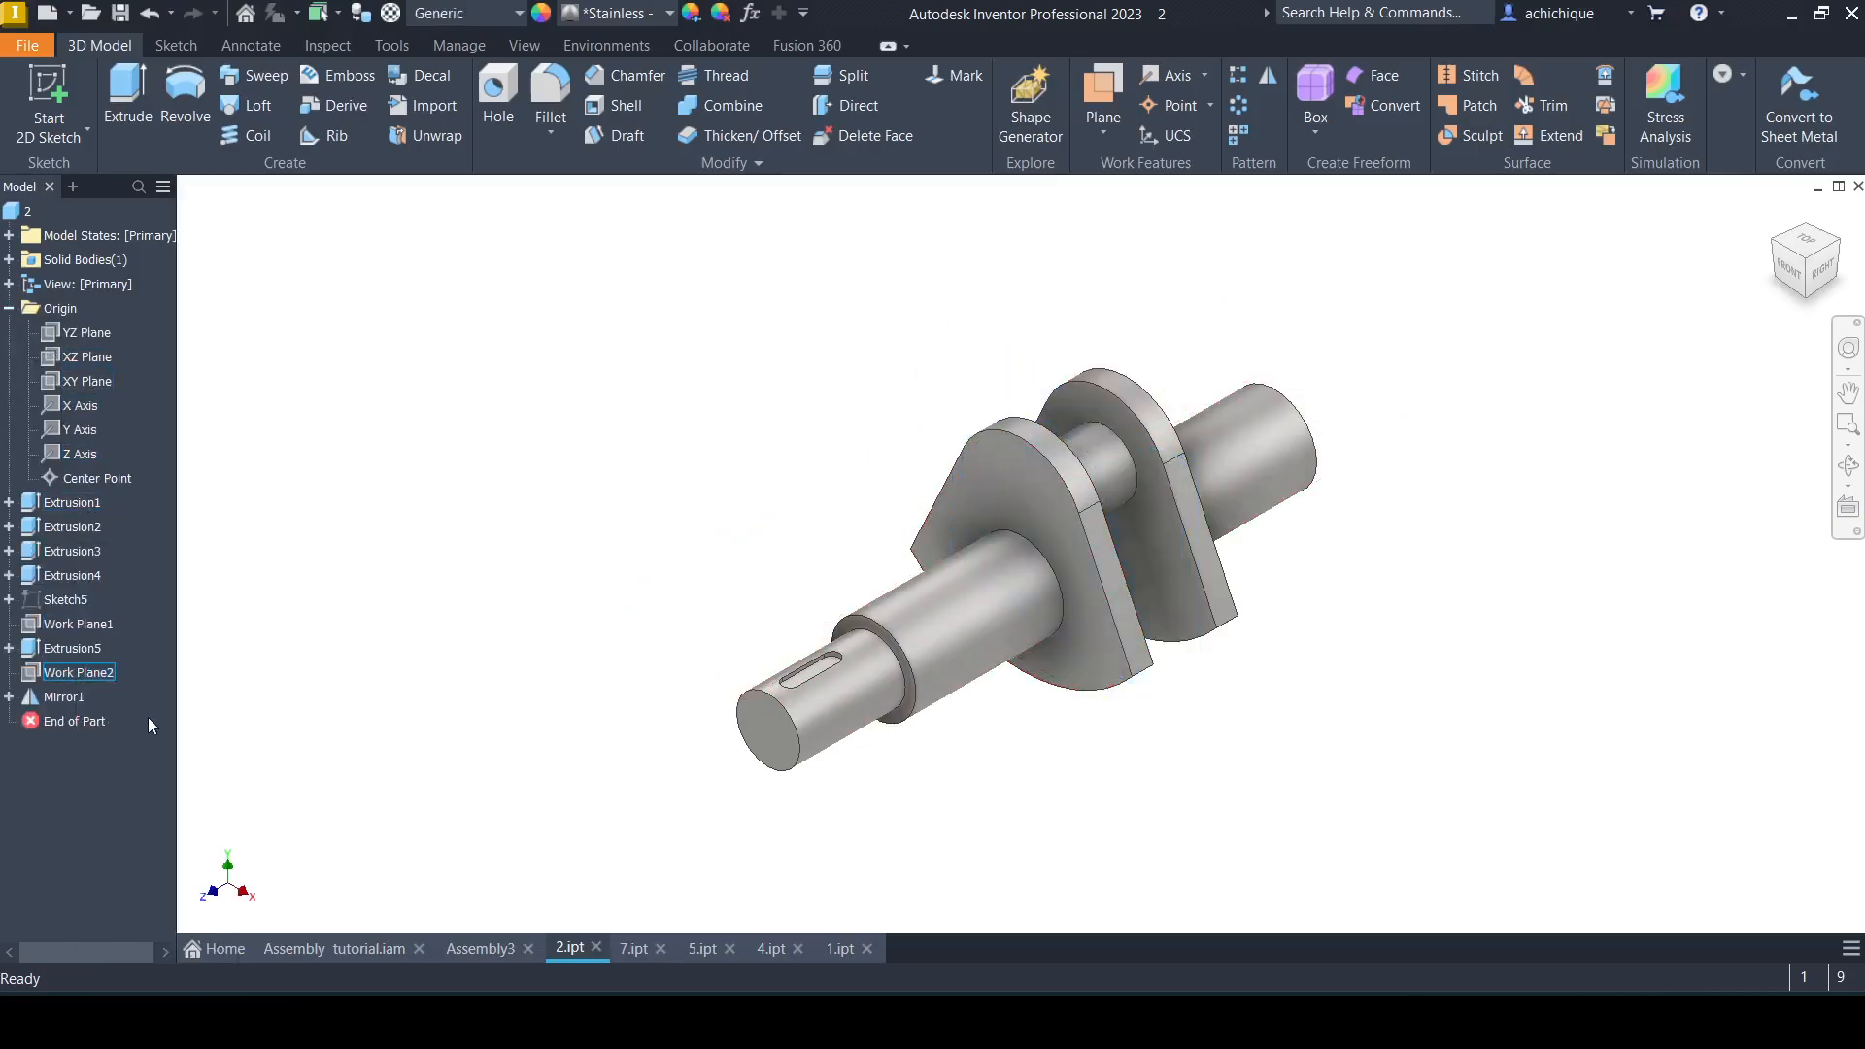
Turn off the housing's transparency in Assembly3 and turn the crankshaft slightly by its protruding end.
{"action": "left_click", "coordinate": [480, 947]}
{"action": "scroll", "coordinate": [767, 468], "scroll_direction": "down", "scroll_amount": 3}
{"action": "scroll", "coordinate": [933, 468], "scroll_direction": "up", "scroll_amount": 5}
{"action": "left_click", "coordinate": [936, 467]}
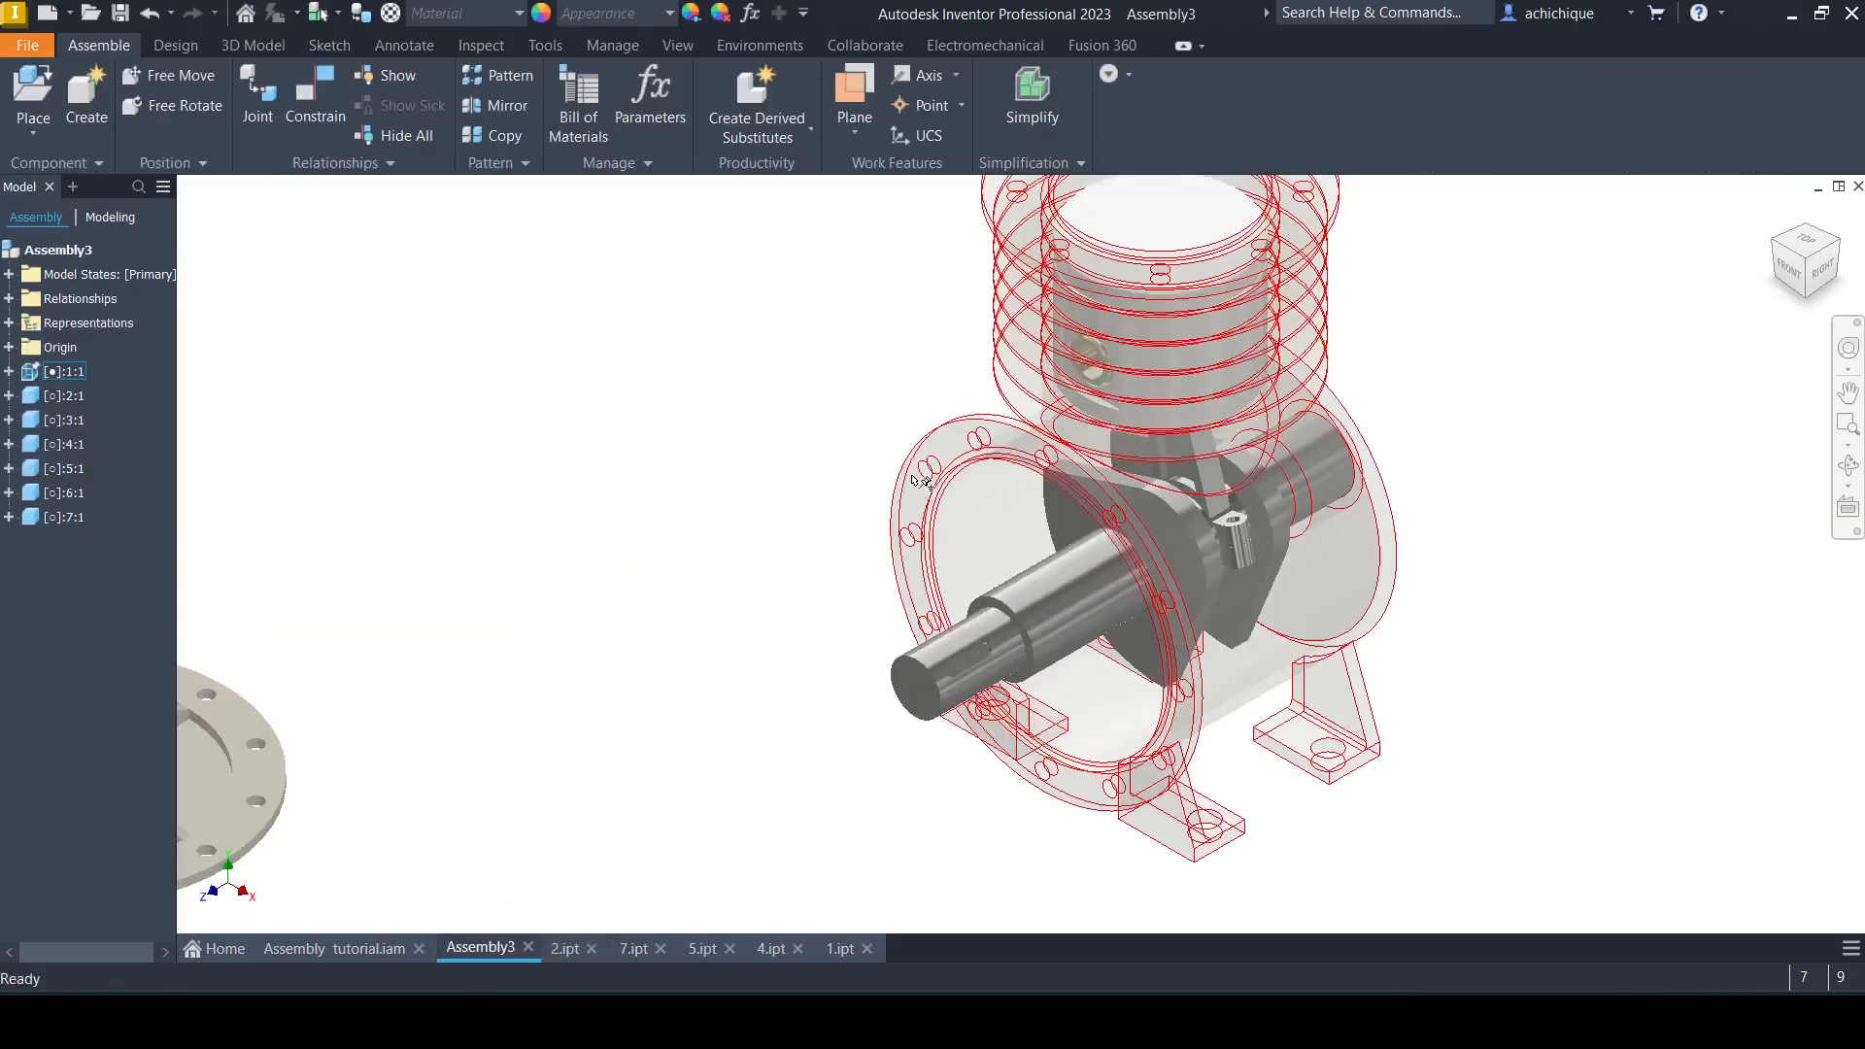
{"action": "right_click", "coordinate": [936, 465]}
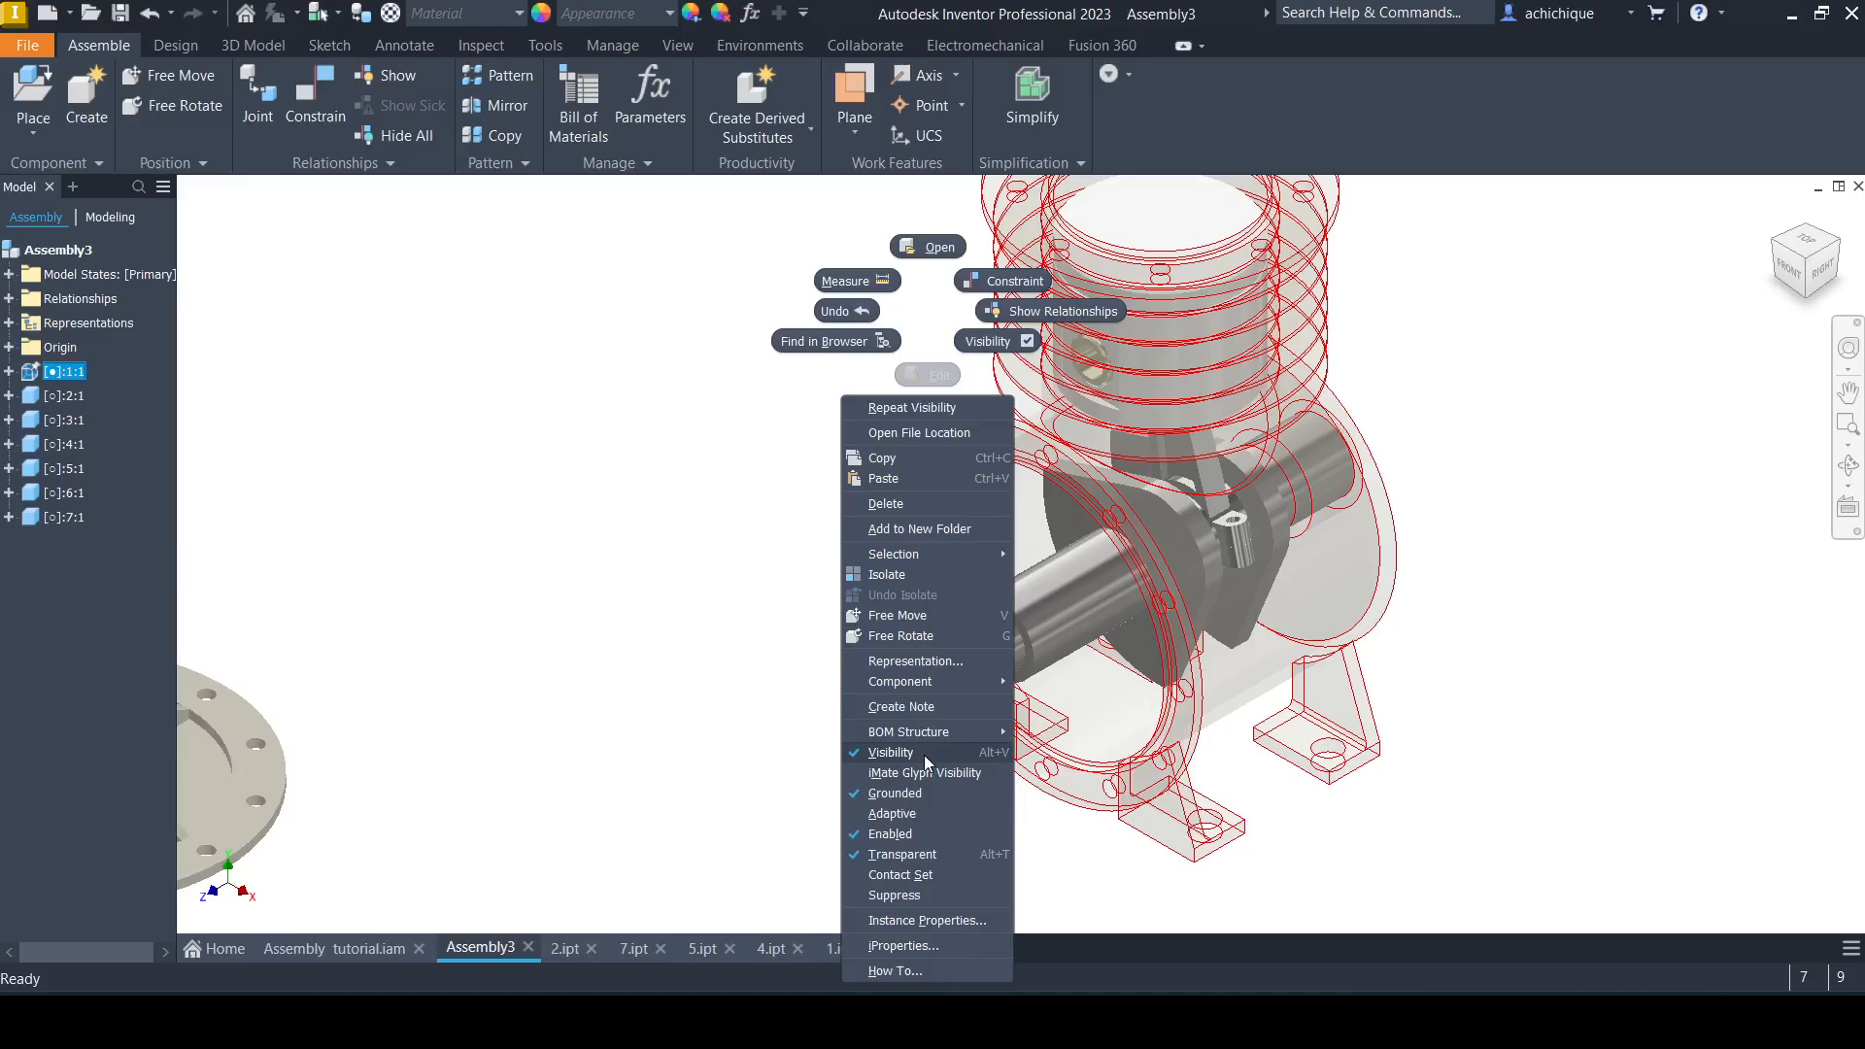
{"action": "left_click", "coordinate": [924, 860]}
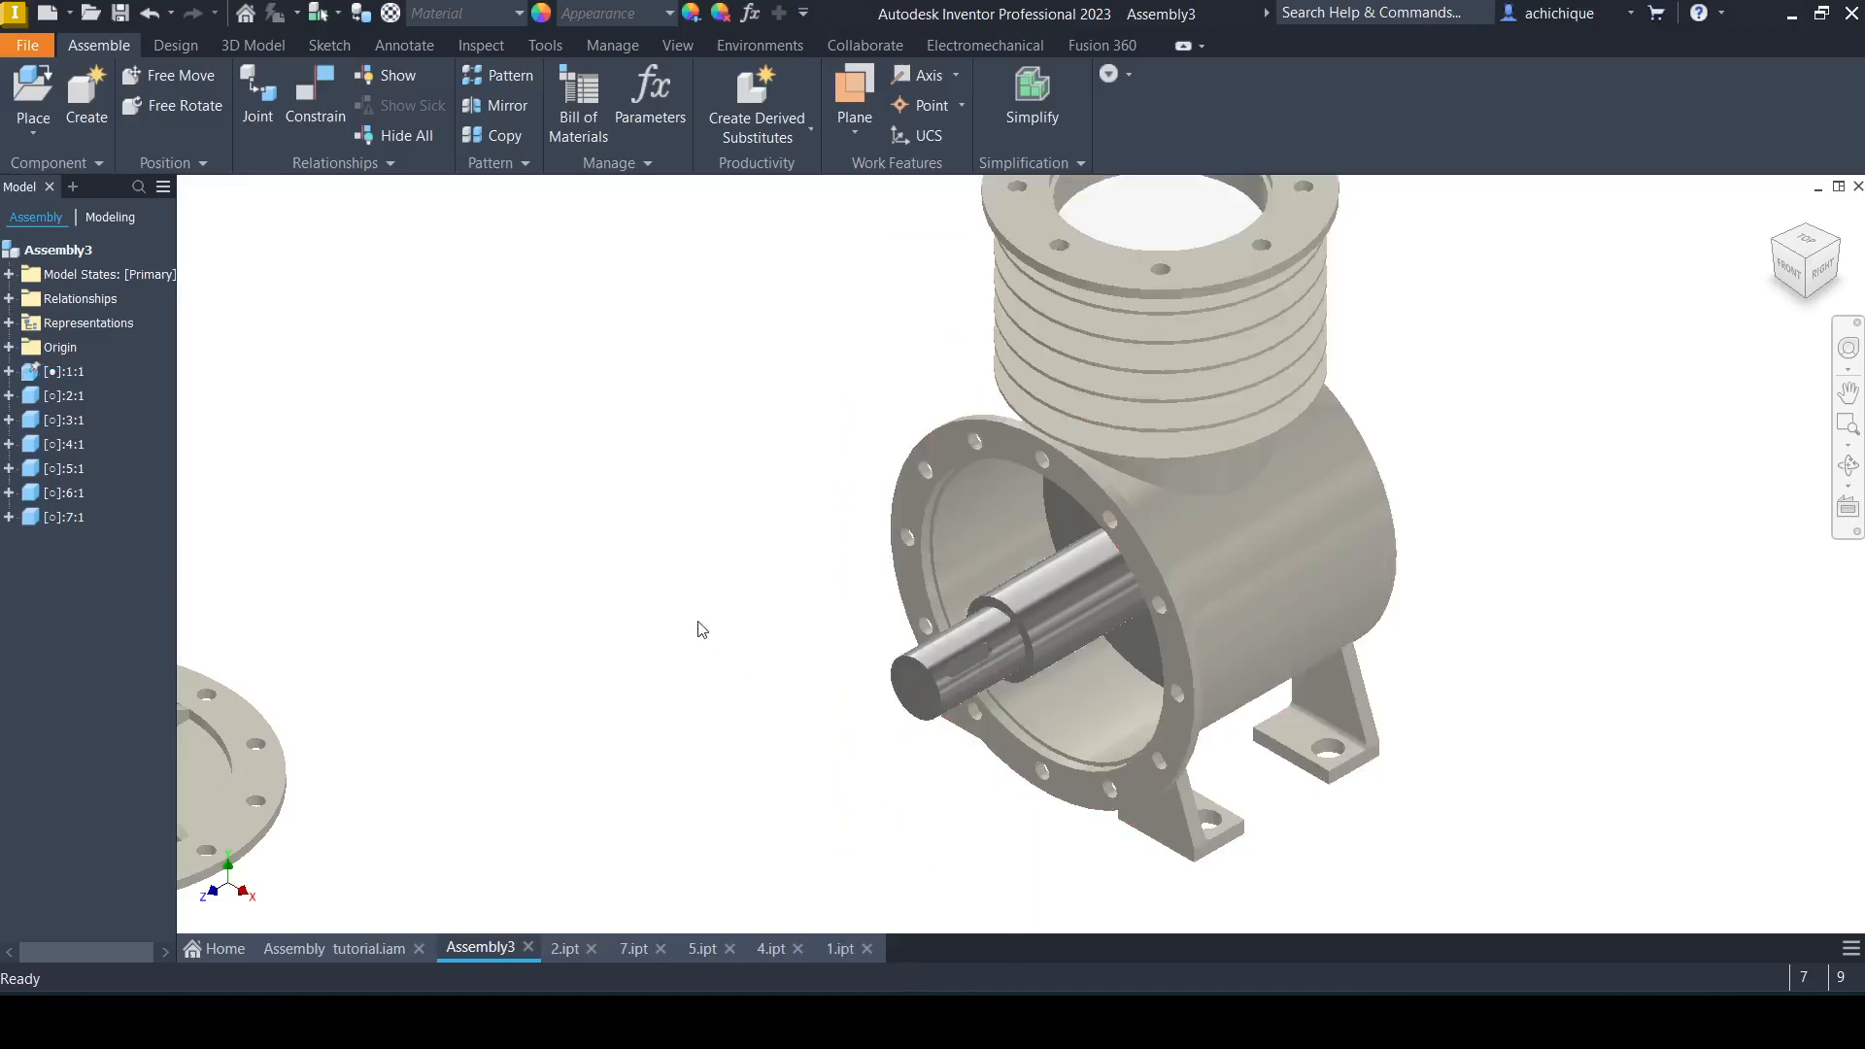
{"action": "scroll", "coordinate": [729, 643], "scroll_direction": "up", "scroll_amount": 3}
{"action": "left_click_drag", "start_coordinate": [892, 647], "coordinate": [782, 649]}
Mate the cover's flat underside rim to the face of the housing's front flange with a 0 mm offset.
{"action": "middle_click_drag", "start_coordinate": [421, 525], "coordinate": [541, 500]}
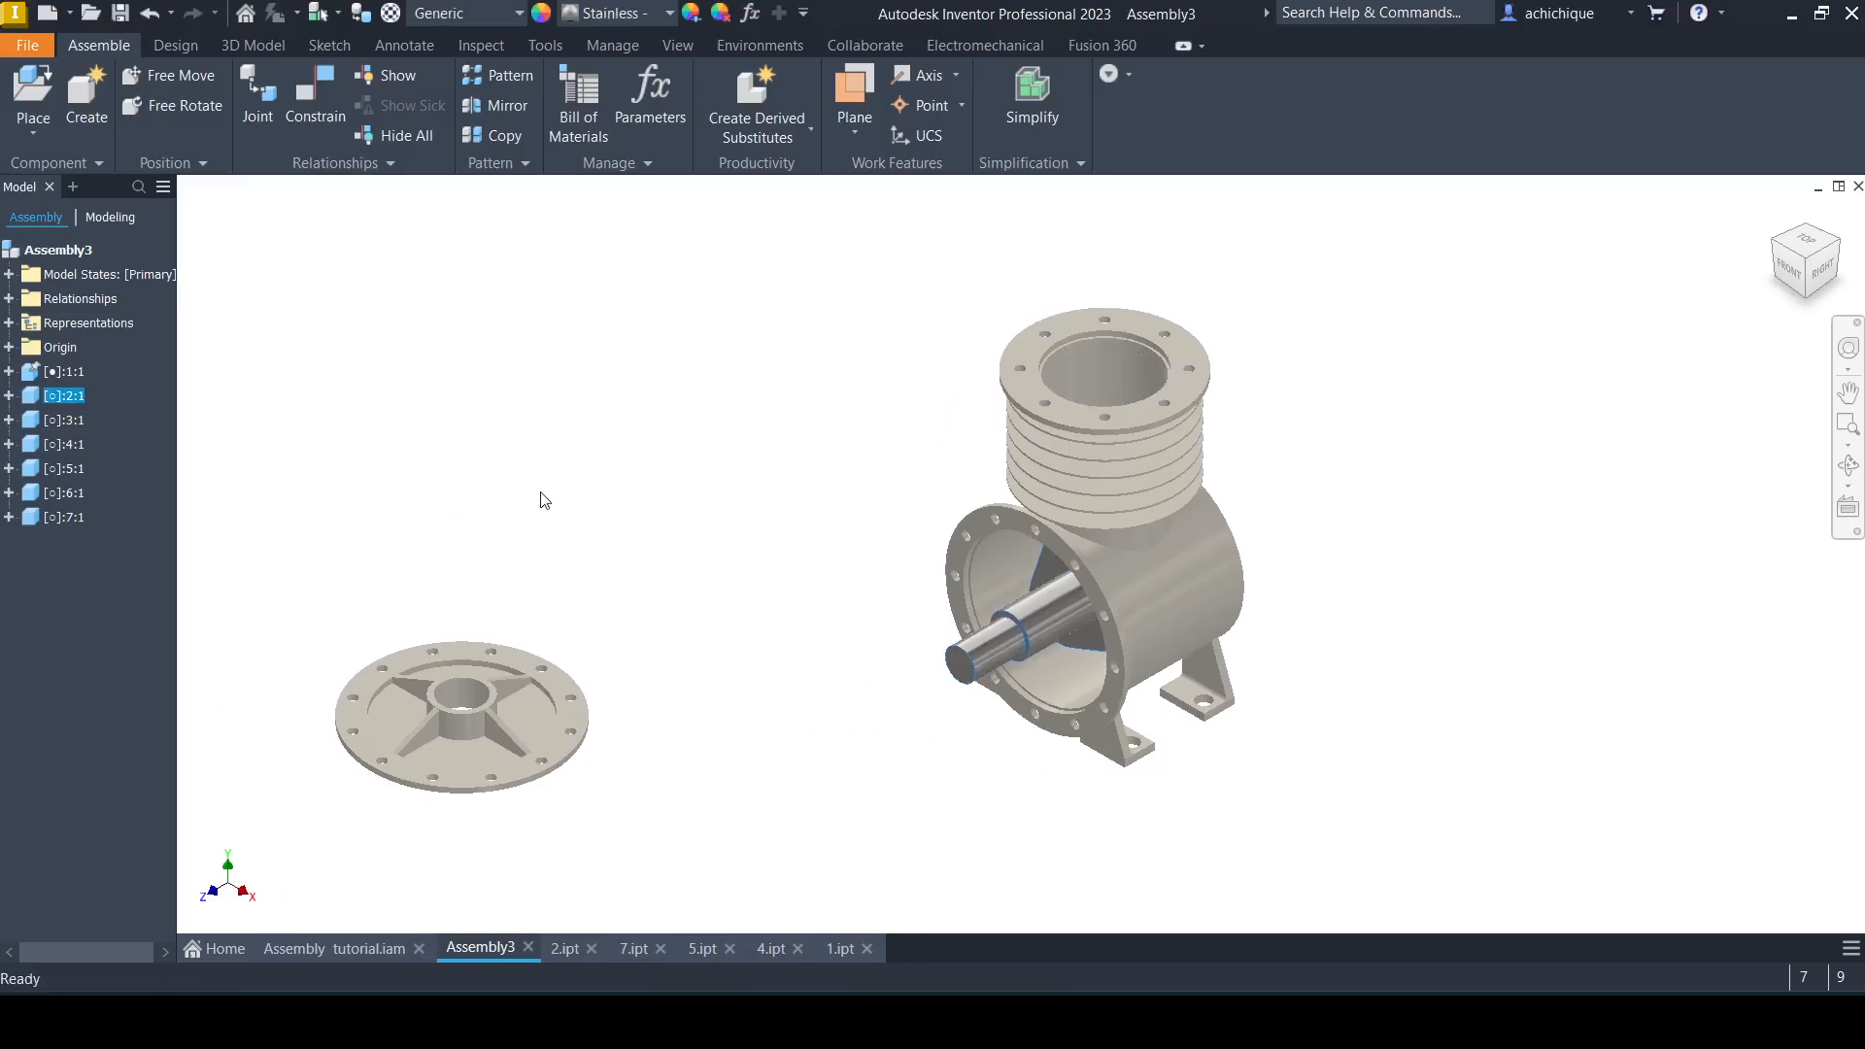
{"action": "left_click", "coordinate": [316, 91]}
{"action": "scroll", "coordinate": [749, 603], "scroll_direction": "up", "scroll_amount": 2}
{"action": "scroll", "coordinate": [971, 522], "scroll_direction": "down", "scroll_amount": 3}
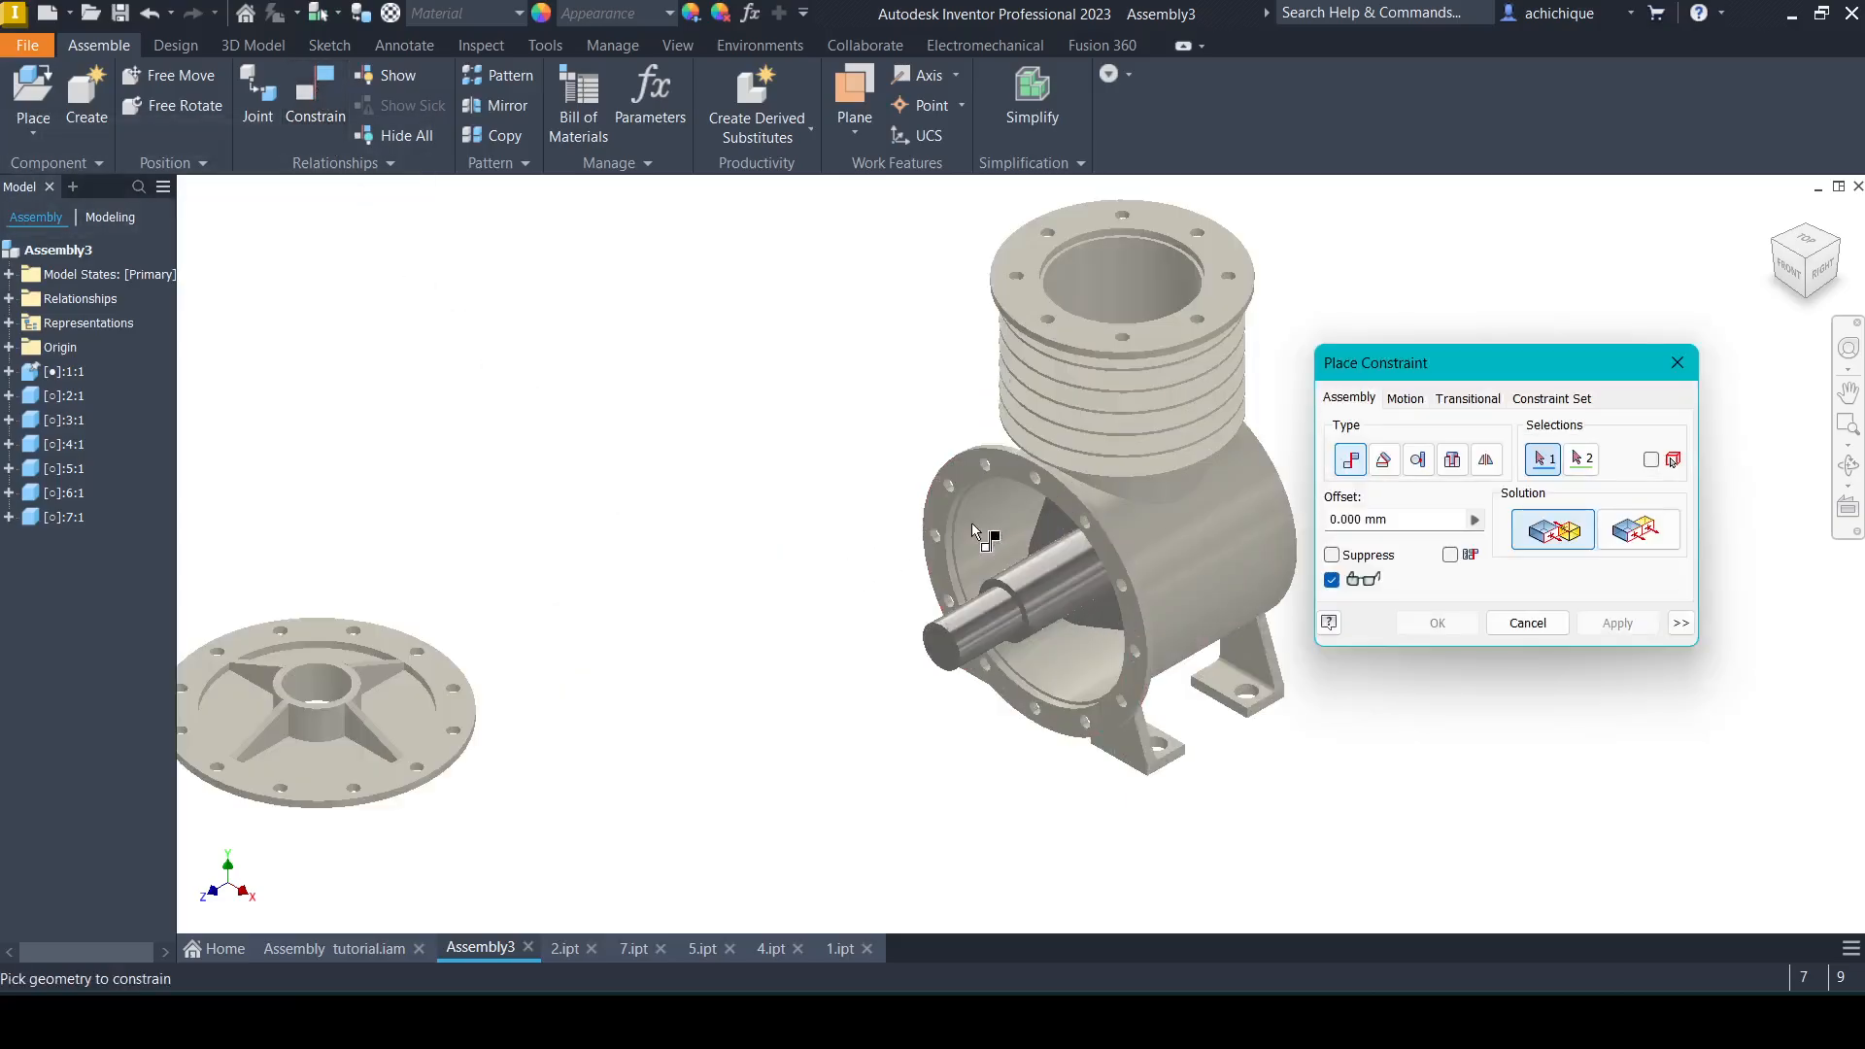
{"action": "scroll", "coordinate": [962, 480], "scroll_direction": "down", "scroll_amount": 2}
{"action": "left_click", "coordinate": [969, 488]}
{"action": "scroll", "coordinate": [632, 637], "scroll_direction": "up", "scroll_amount": 4}
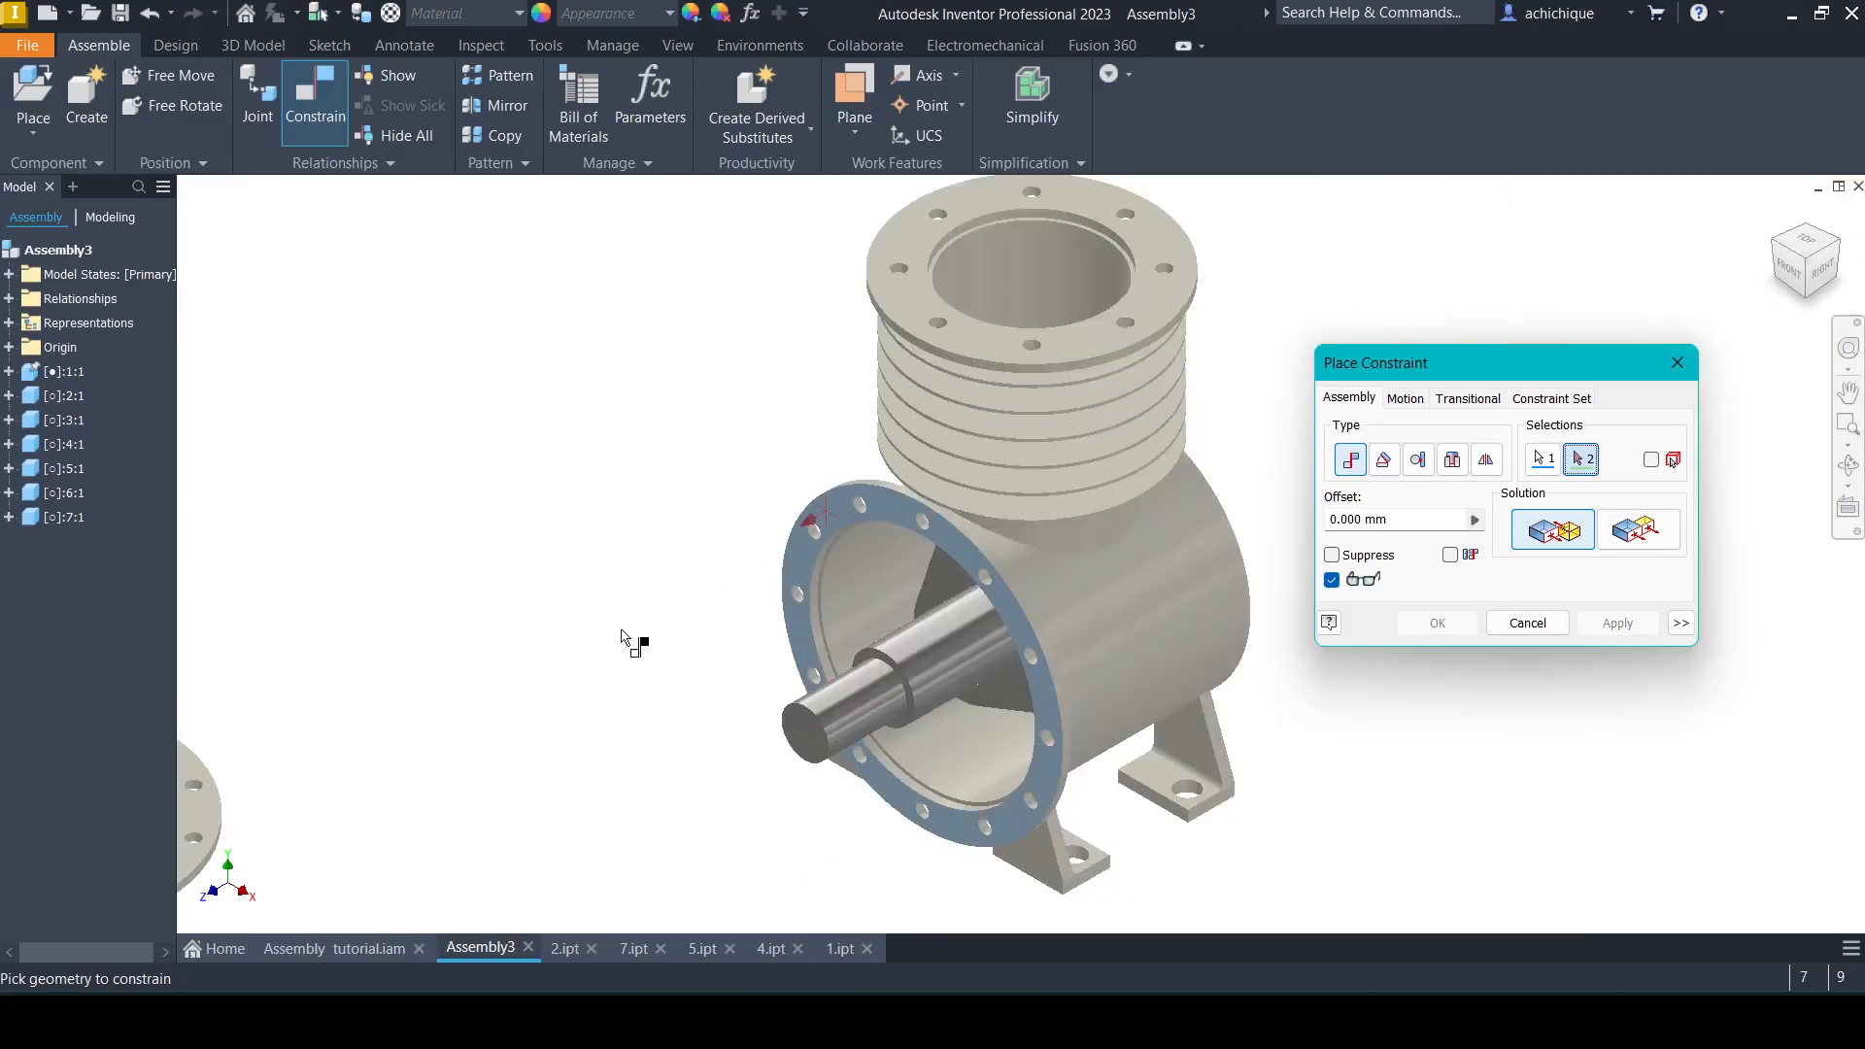
{"action": "middle_click_drag", "start_coordinate": [629, 642], "coordinate": [824, 537]}
{"action": "middle_click_drag", "start_coordinate": [515, 716], "coordinate": [588, 743], "text": "shift"}
{"action": "scroll", "coordinate": [668, 408], "scroll_direction": "up", "scroll_amount": 3}
{"action": "scroll", "coordinate": [672, 397], "scroll_direction": "down", "scroll_amount": 6}
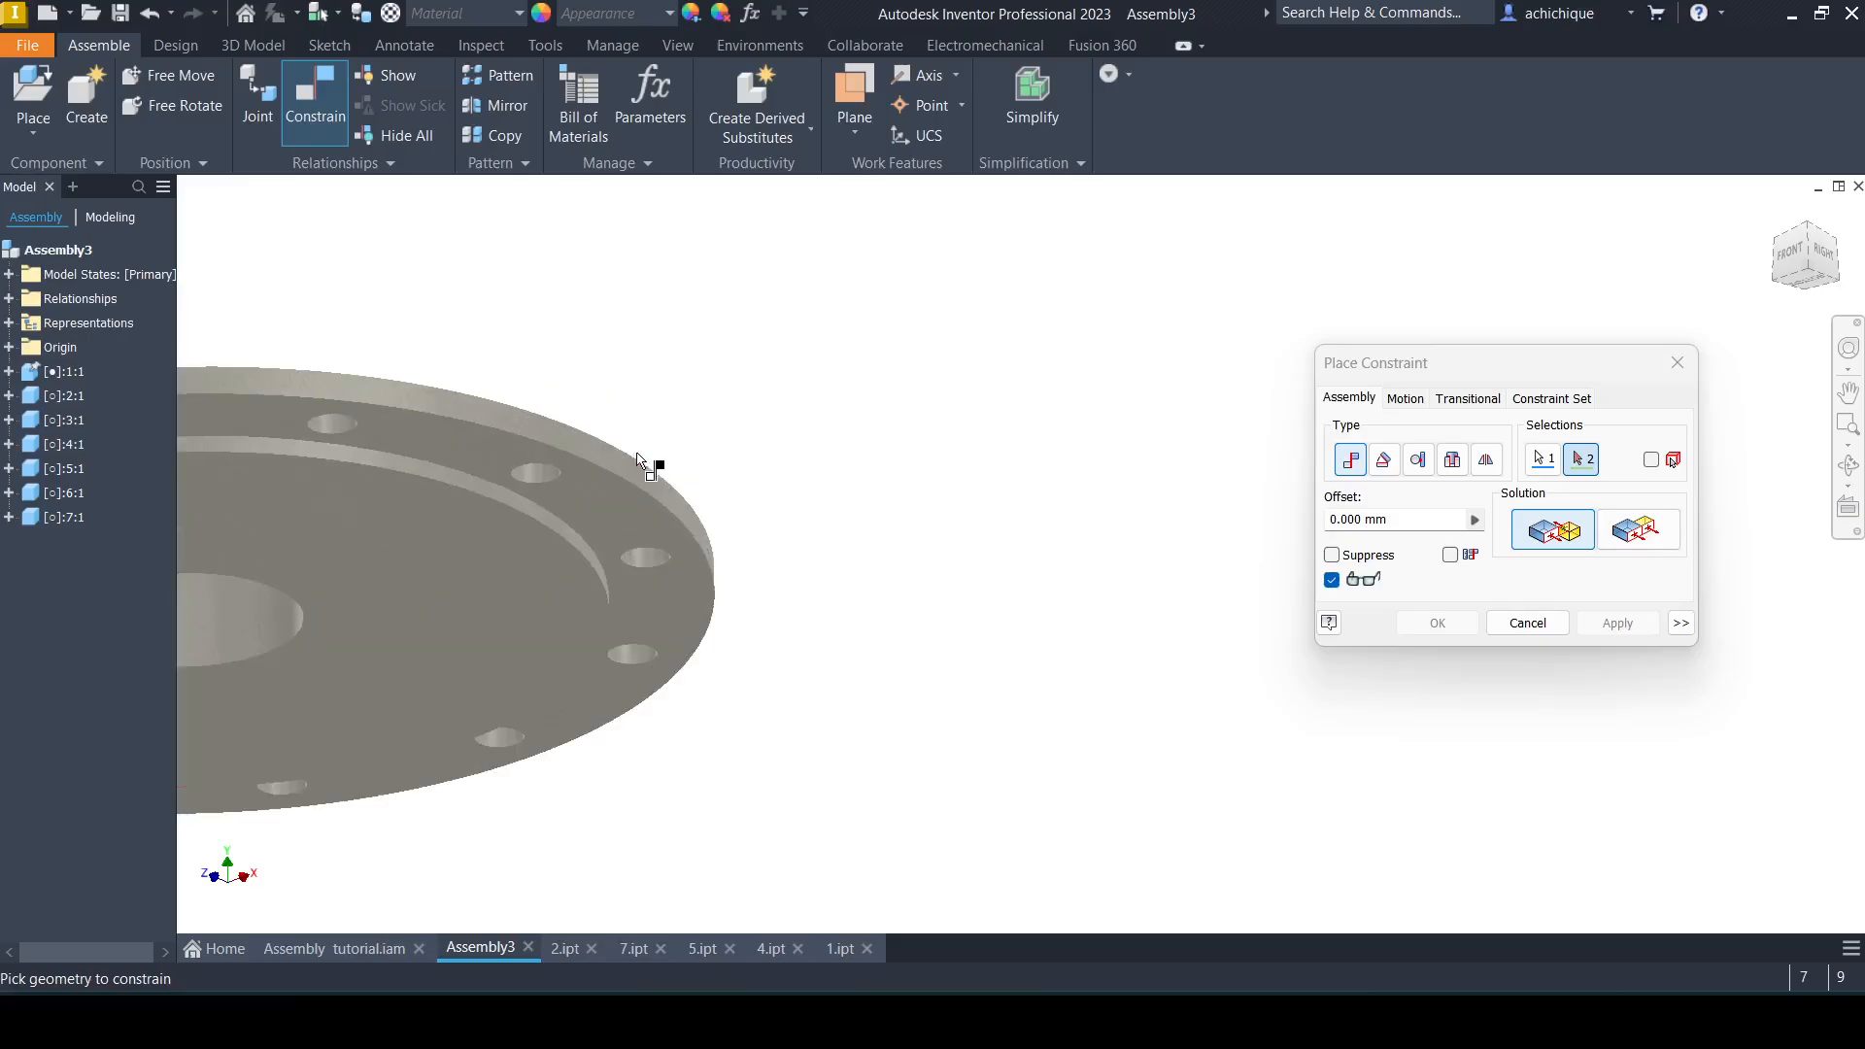
{"action": "left_click", "coordinate": [609, 511]}
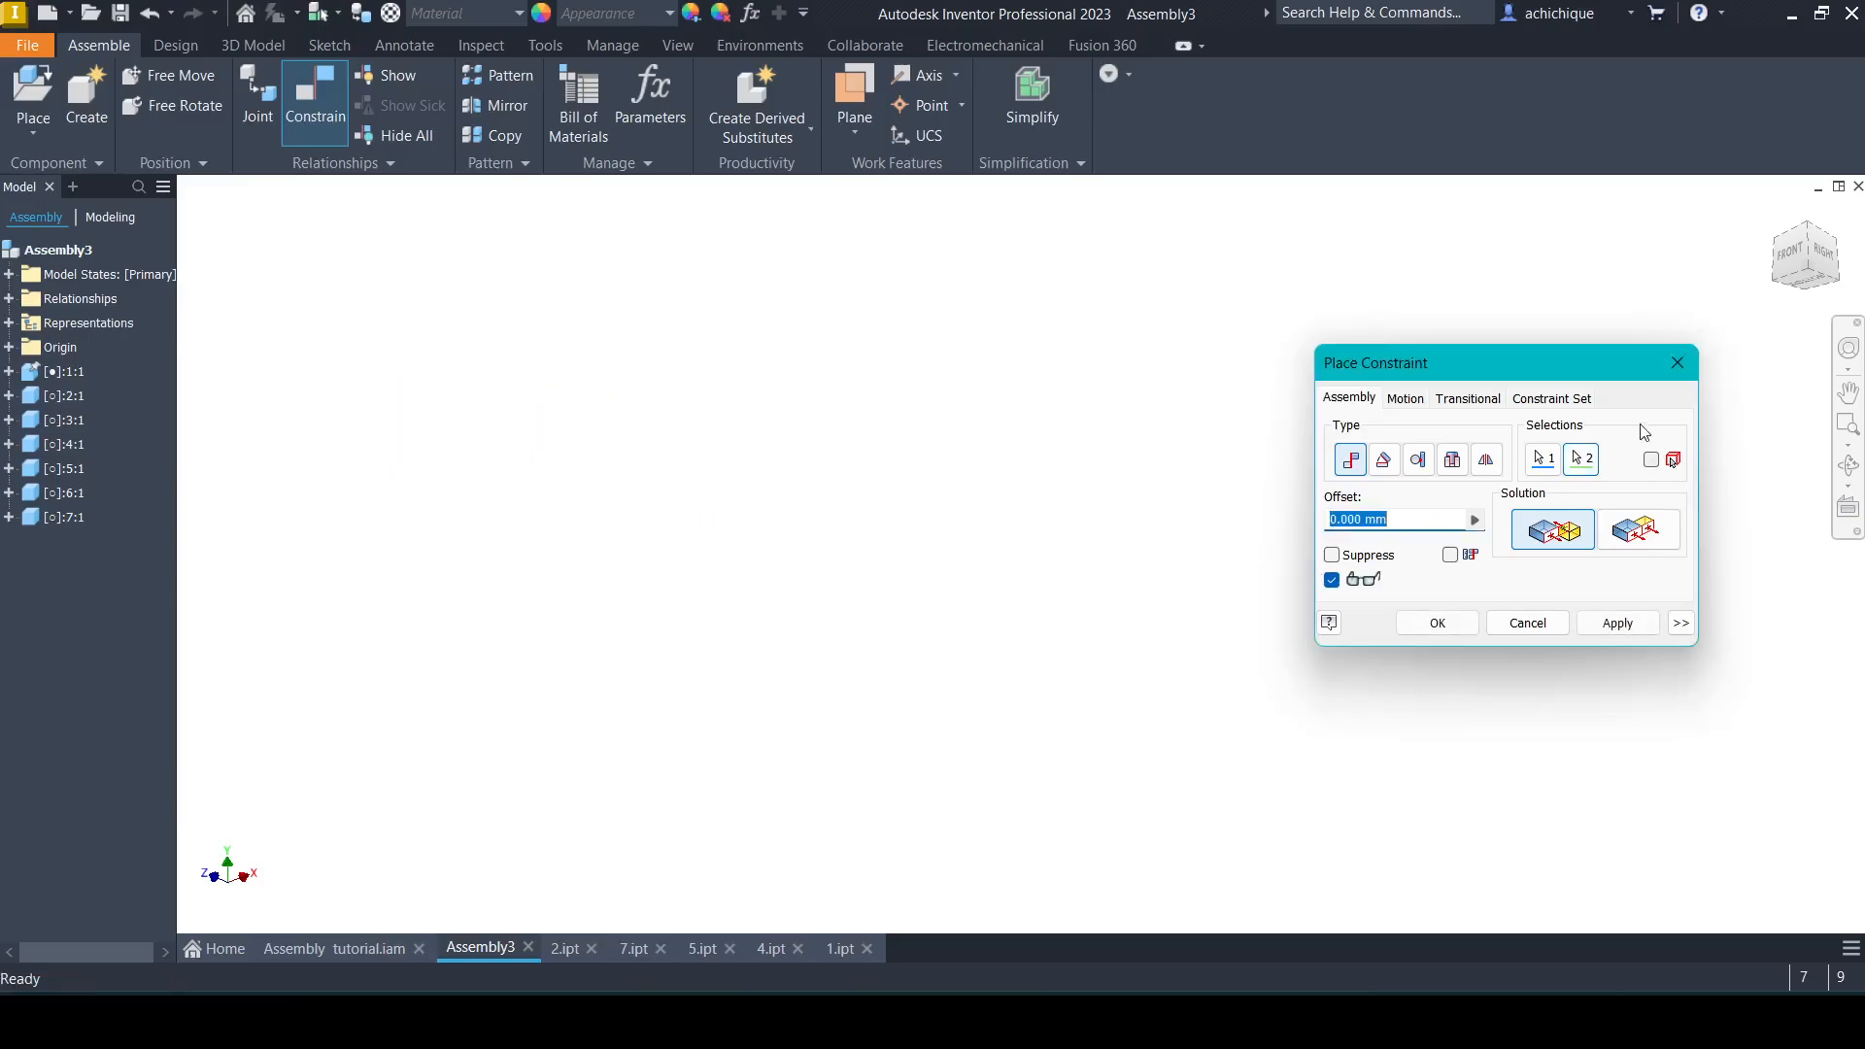
{"action": "left_click", "coordinate": [1457, 627]}
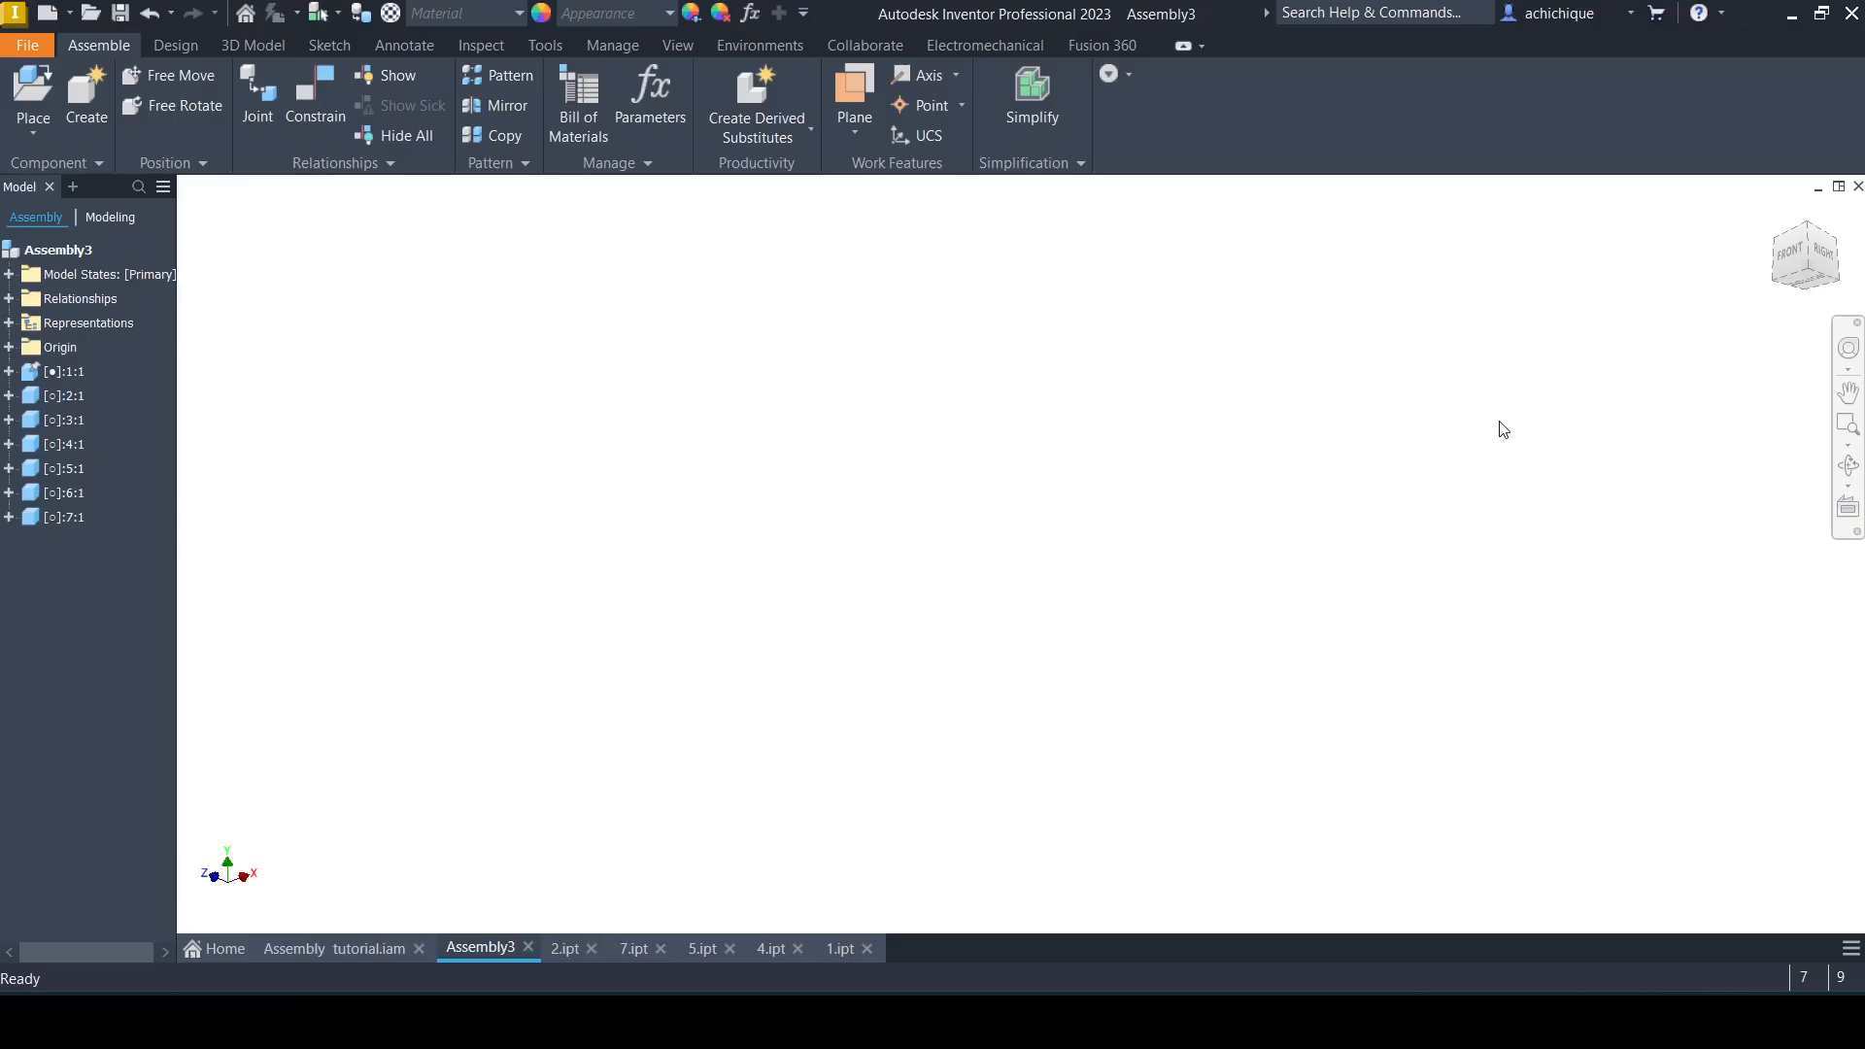
Move the cover roughly into line with the housing's front flange, around the crankshaft.
{"action": "key", "text": "F6"}
{"action": "scroll", "coordinate": [1039, 590], "scroll_direction": "up", "scroll_amount": 3}
{"action": "scroll", "coordinate": [1030, 619], "scroll_direction": "down", "scroll_amount": 8}
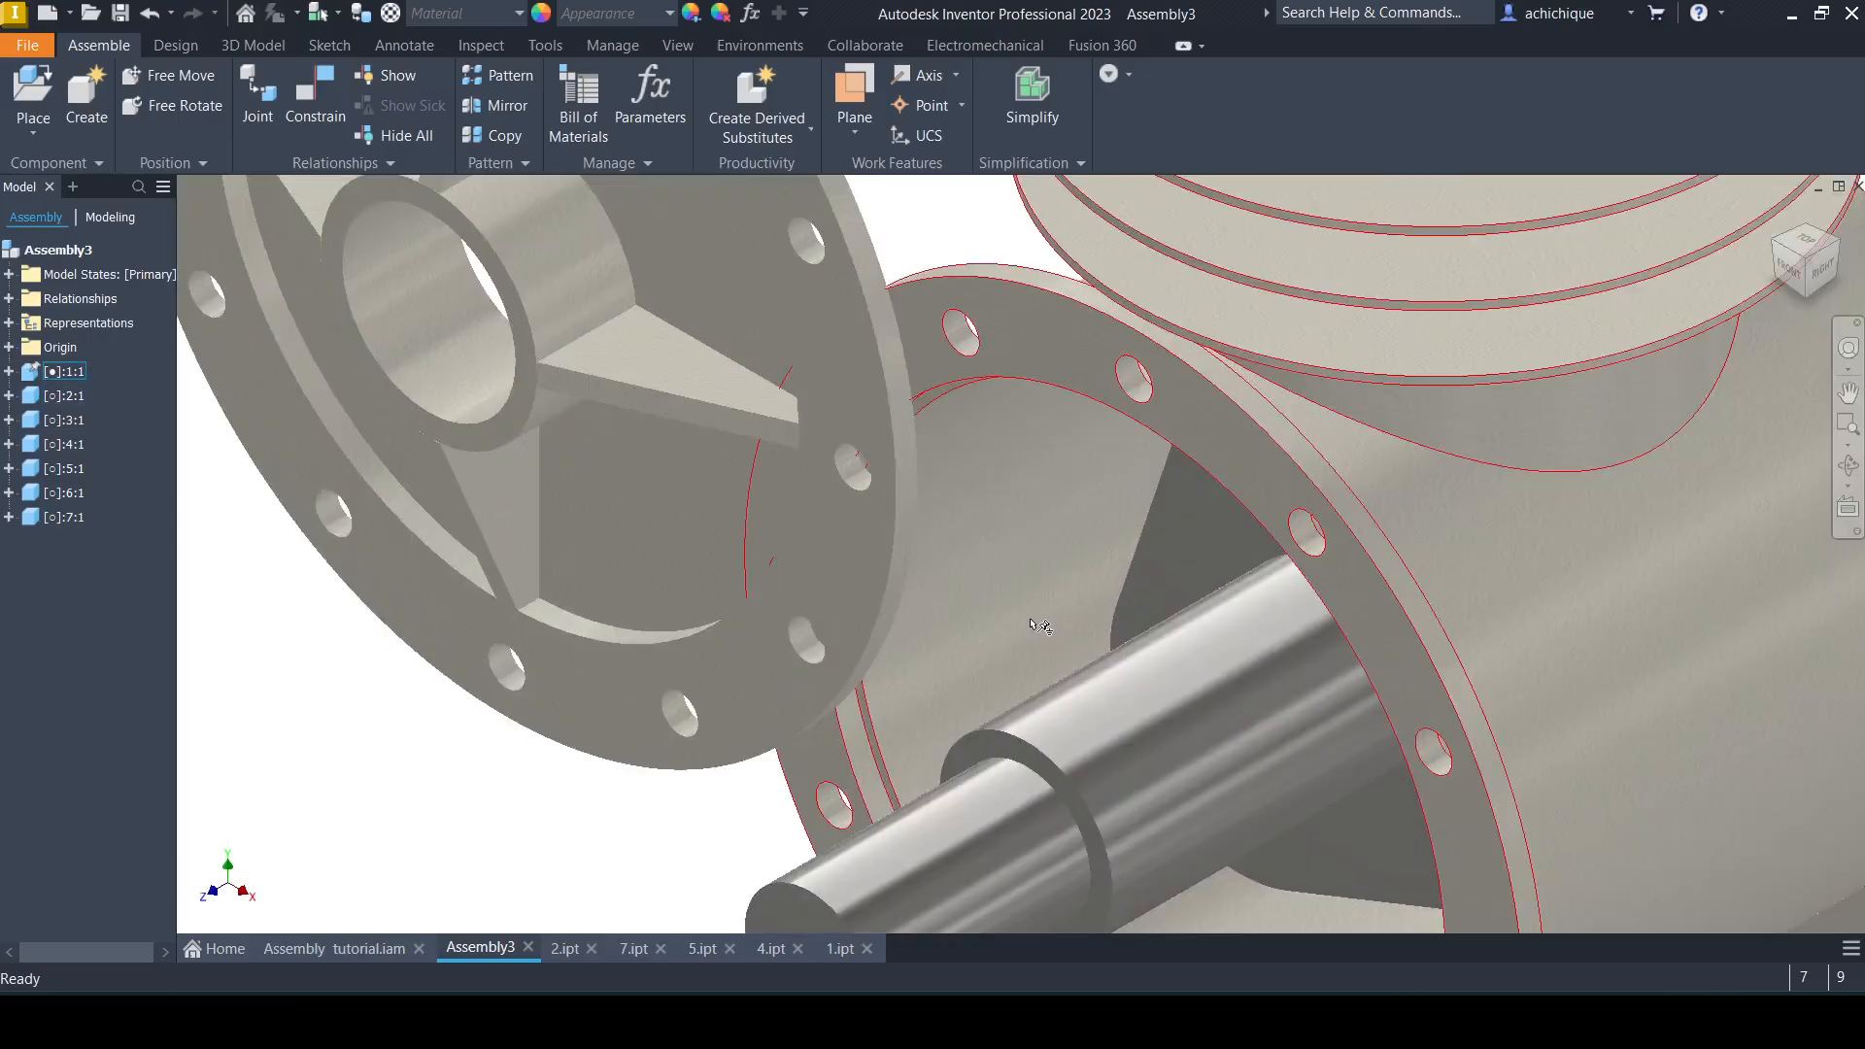
{"action": "key", "text": "F6"}
{"action": "left_click_drag", "start_coordinate": [791, 511], "coordinate": [1036, 660]}
Mate one cover bolt hole's axis to the matching flange hole with a 0 mm offset, and swing the cover about that hole.
{"action": "key", "text": "c"}
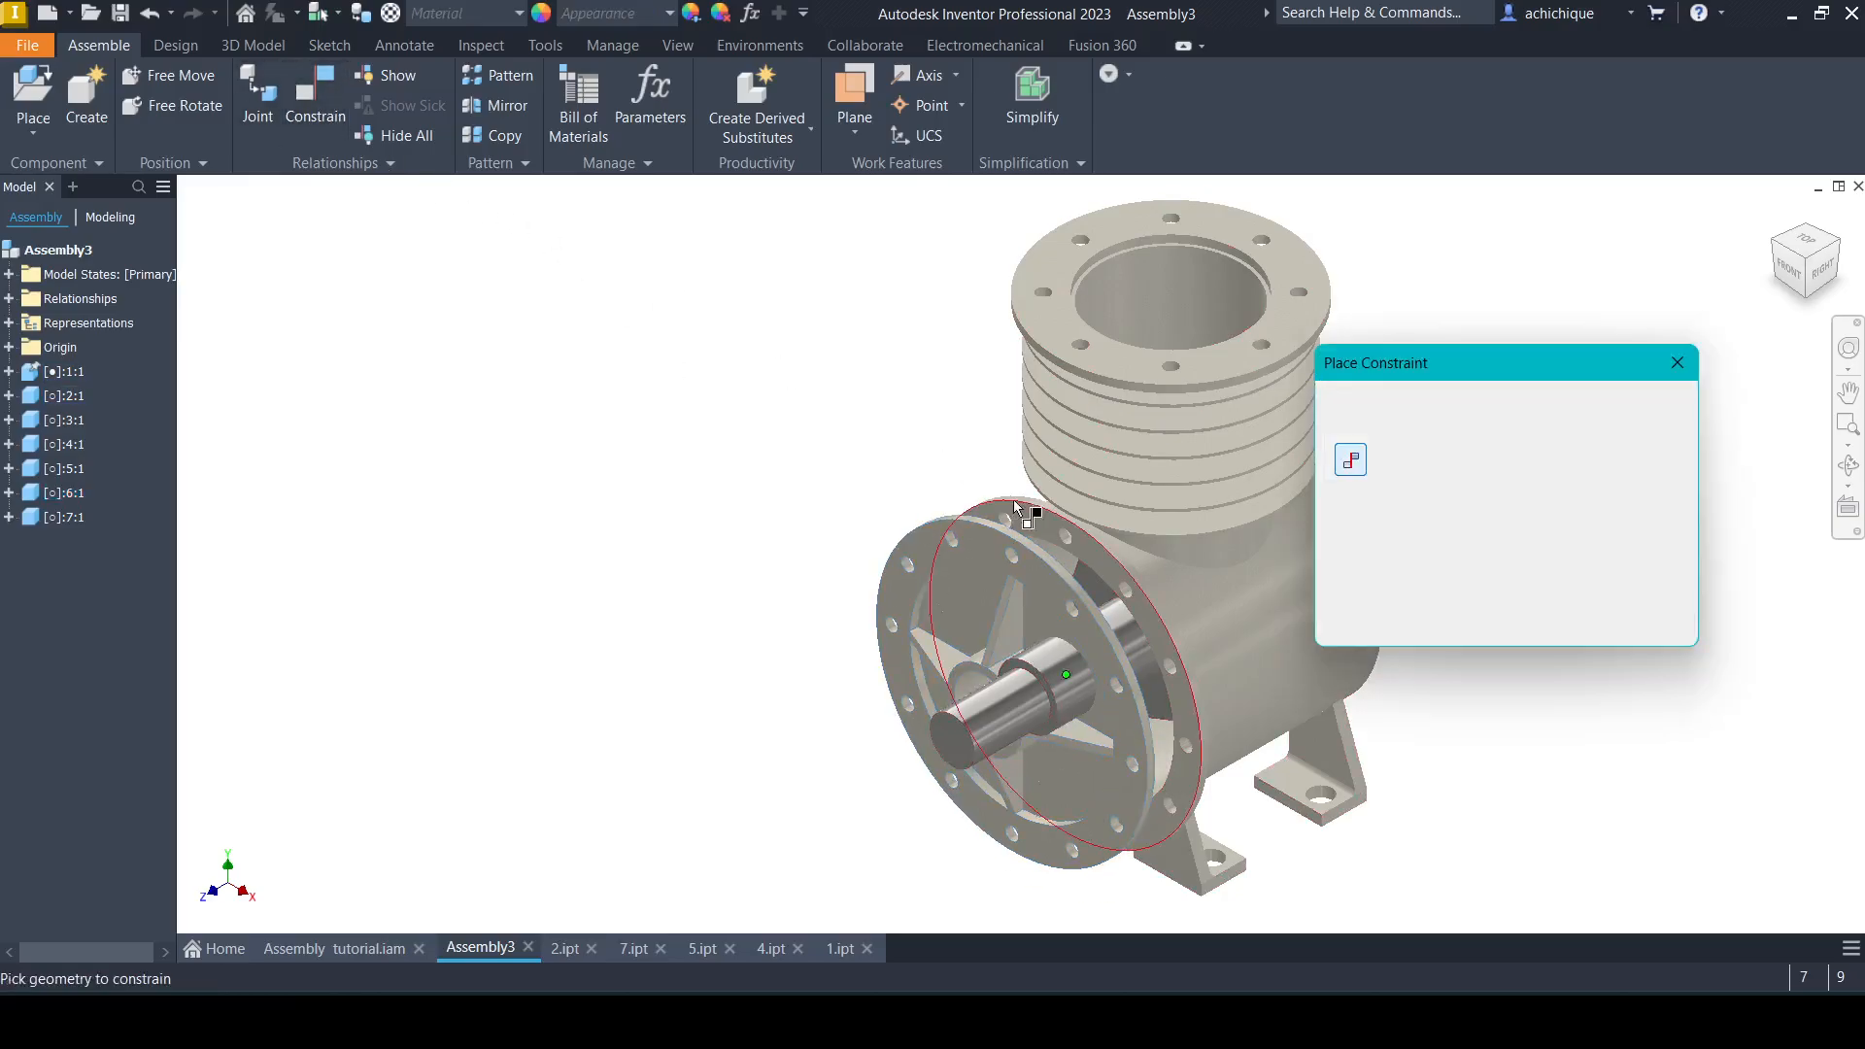
{"action": "scroll", "coordinate": [1060, 573], "scroll_direction": "down", "scroll_amount": 8}
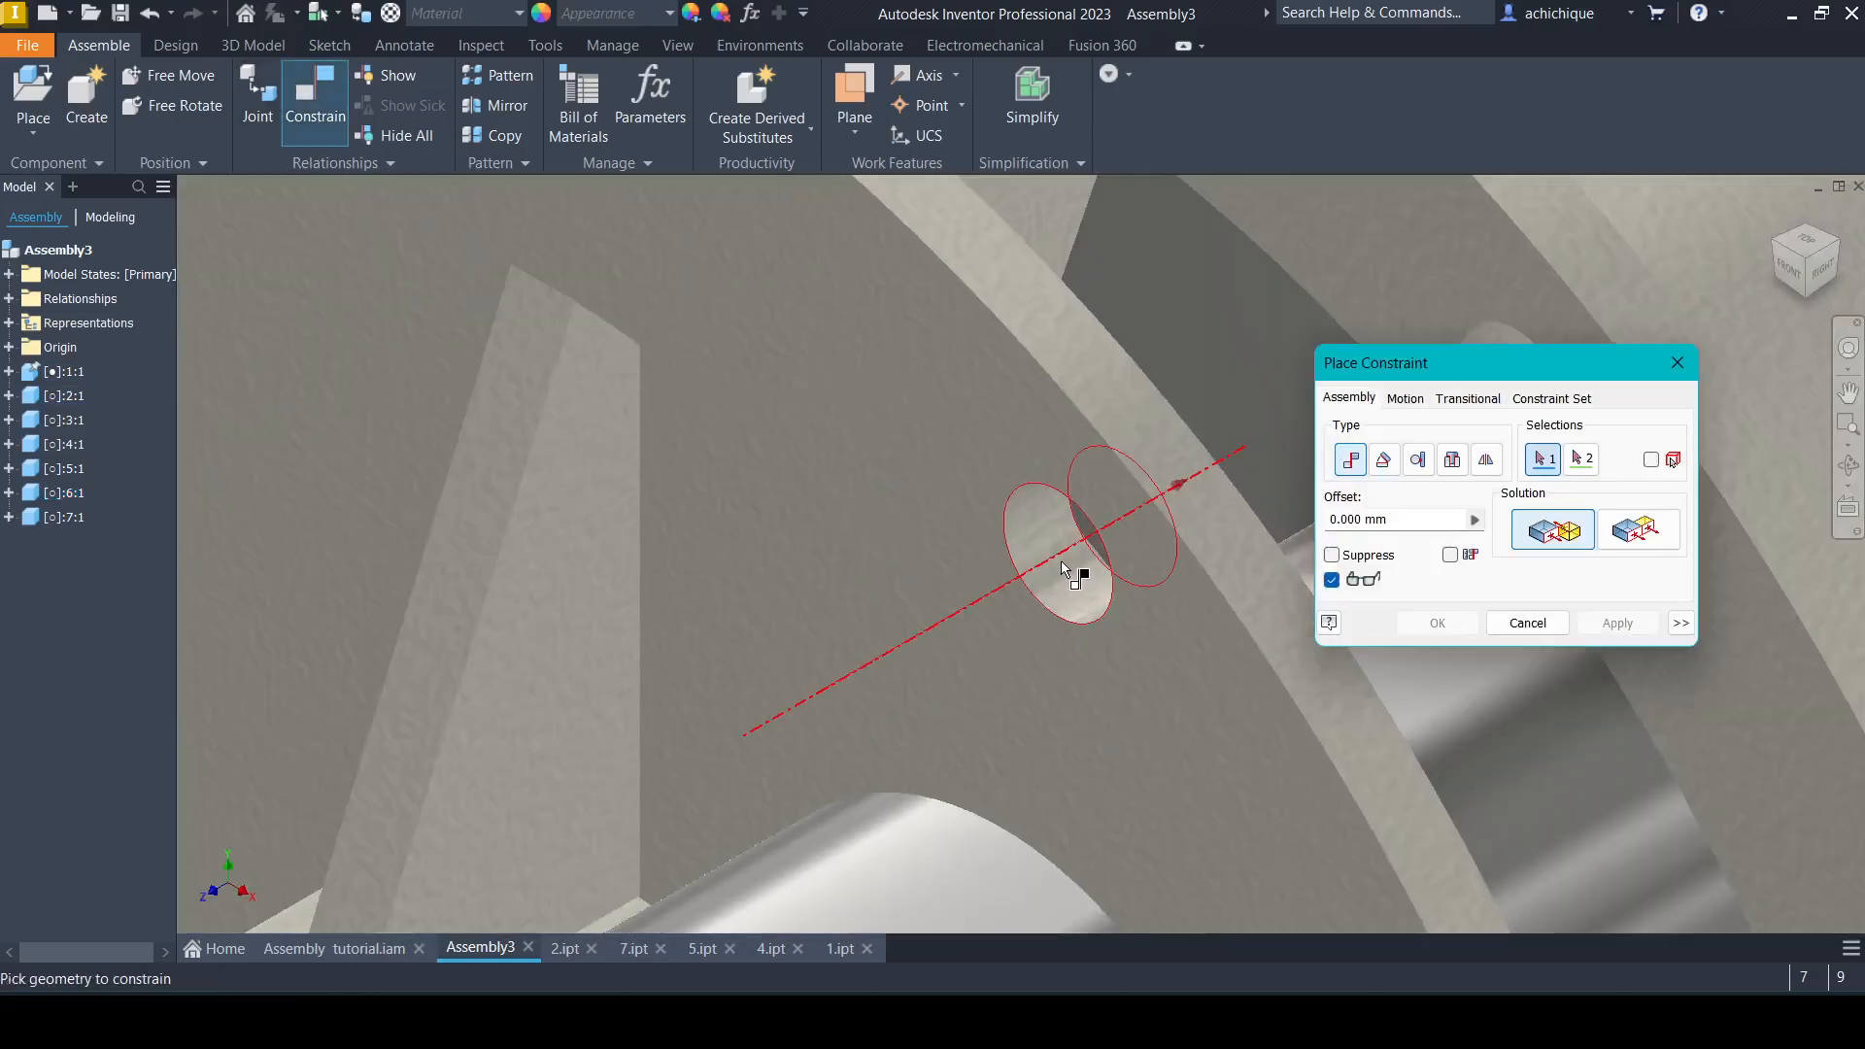
{"action": "left_click", "coordinate": [1061, 562]}
{"action": "scroll", "coordinate": [1033, 545], "scroll_direction": "up", "scroll_amount": 8}
{"action": "scroll", "coordinate": [1068, 534], "scroll_direction": "down", "scroll_amount": 8}
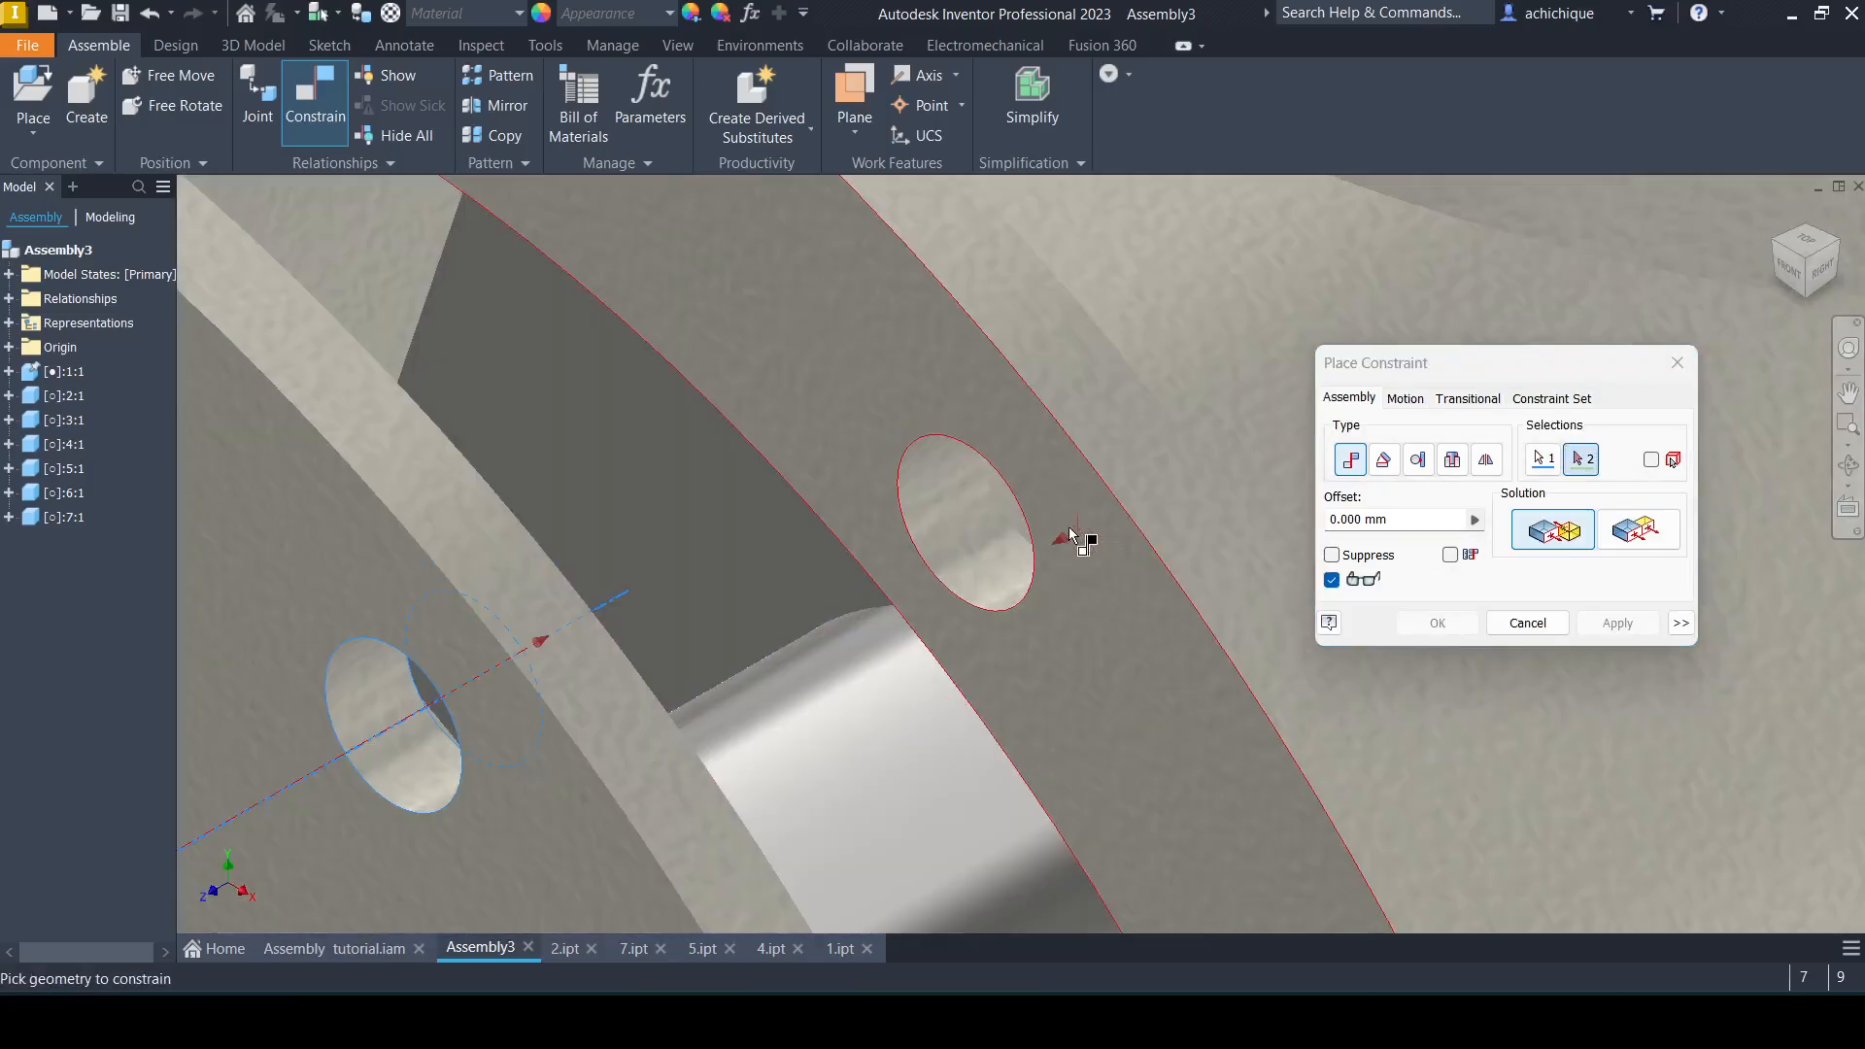
{"action": "left_click", "coordinate": [983, 533]}
{"action": "scroll", "coordinate": [971, 544], "scroll_direction": "up", "scroll_amount": 5}
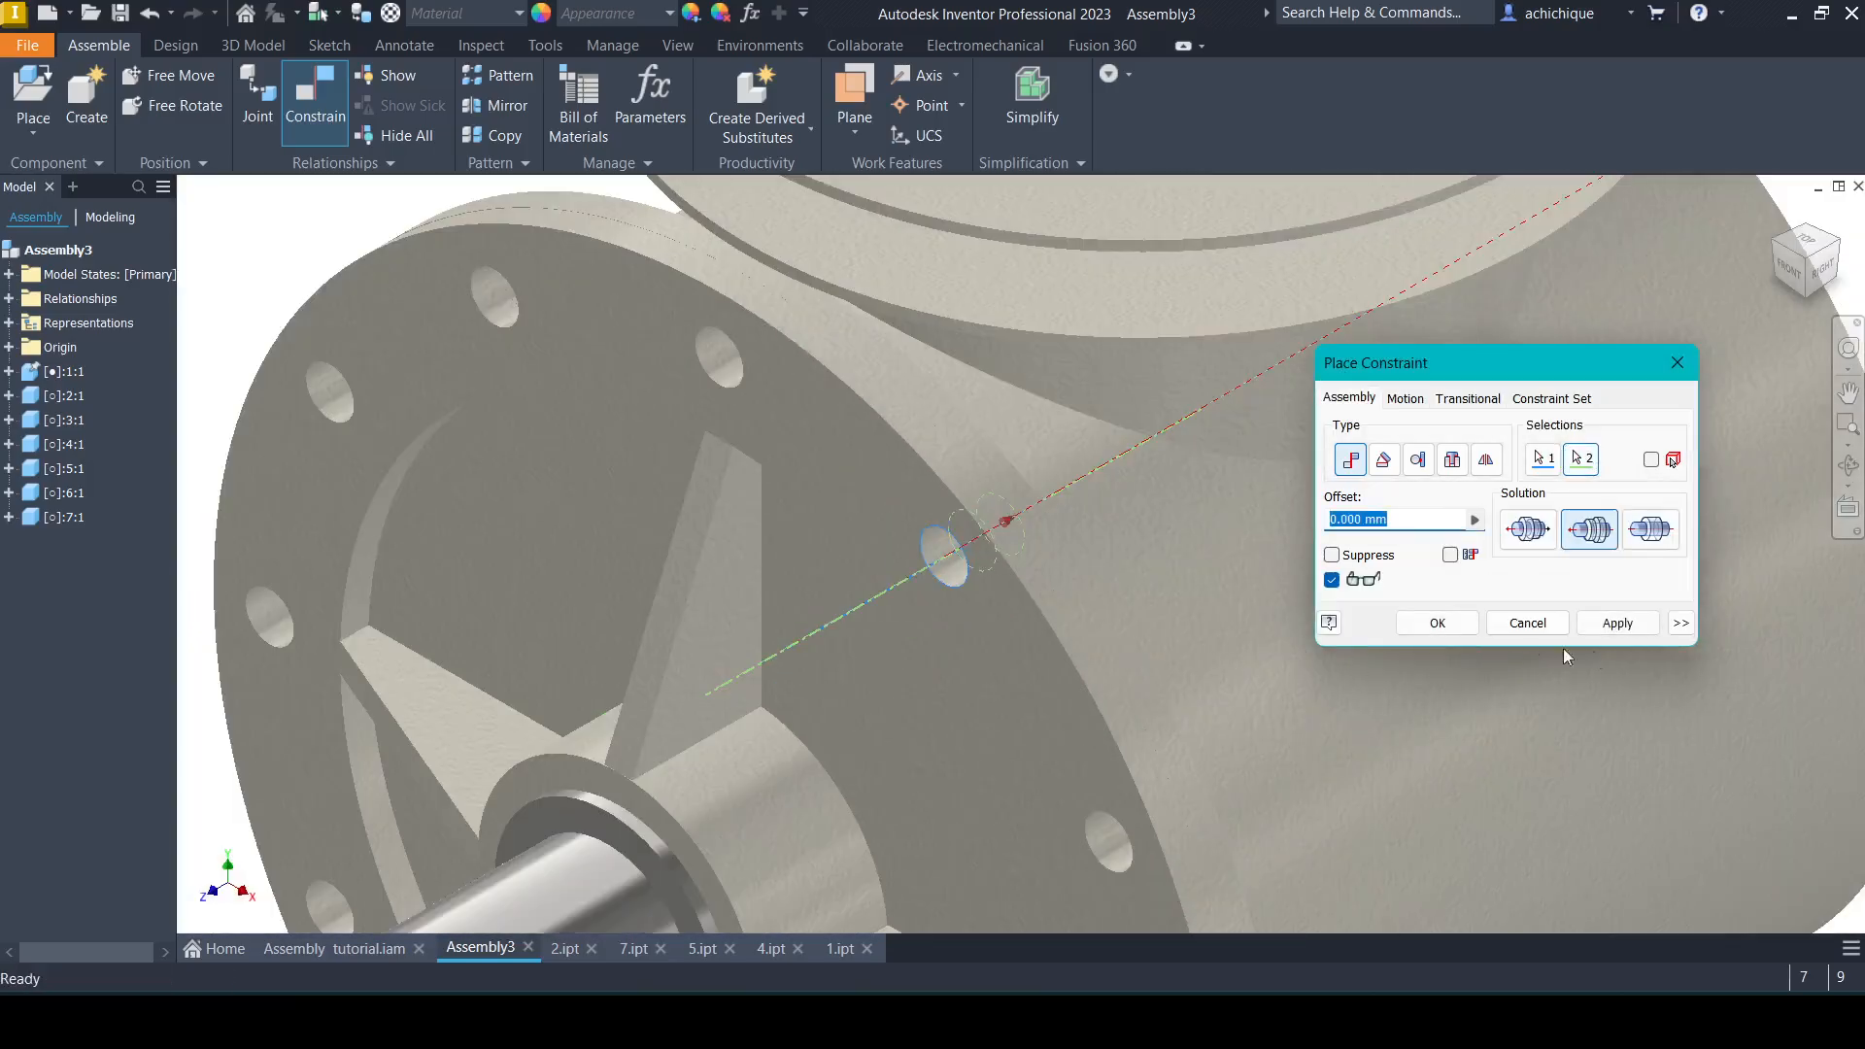
{"action": "left_click", "coordinate": [1617, 623]}
{"action": "key", "text": "Escape"}
{"action": "mouse_move", "coordinate": [985, 597]}
{"action": "left_mouse_down"}
{"action": "mouse_move", "coordinate": [881, 506]}
{"action": "mouse_move", "coordinate": [987, 596]}
{"action": "mouse_move", "coordinate": [970, 570]}
{"action": "left_mouse_up"}
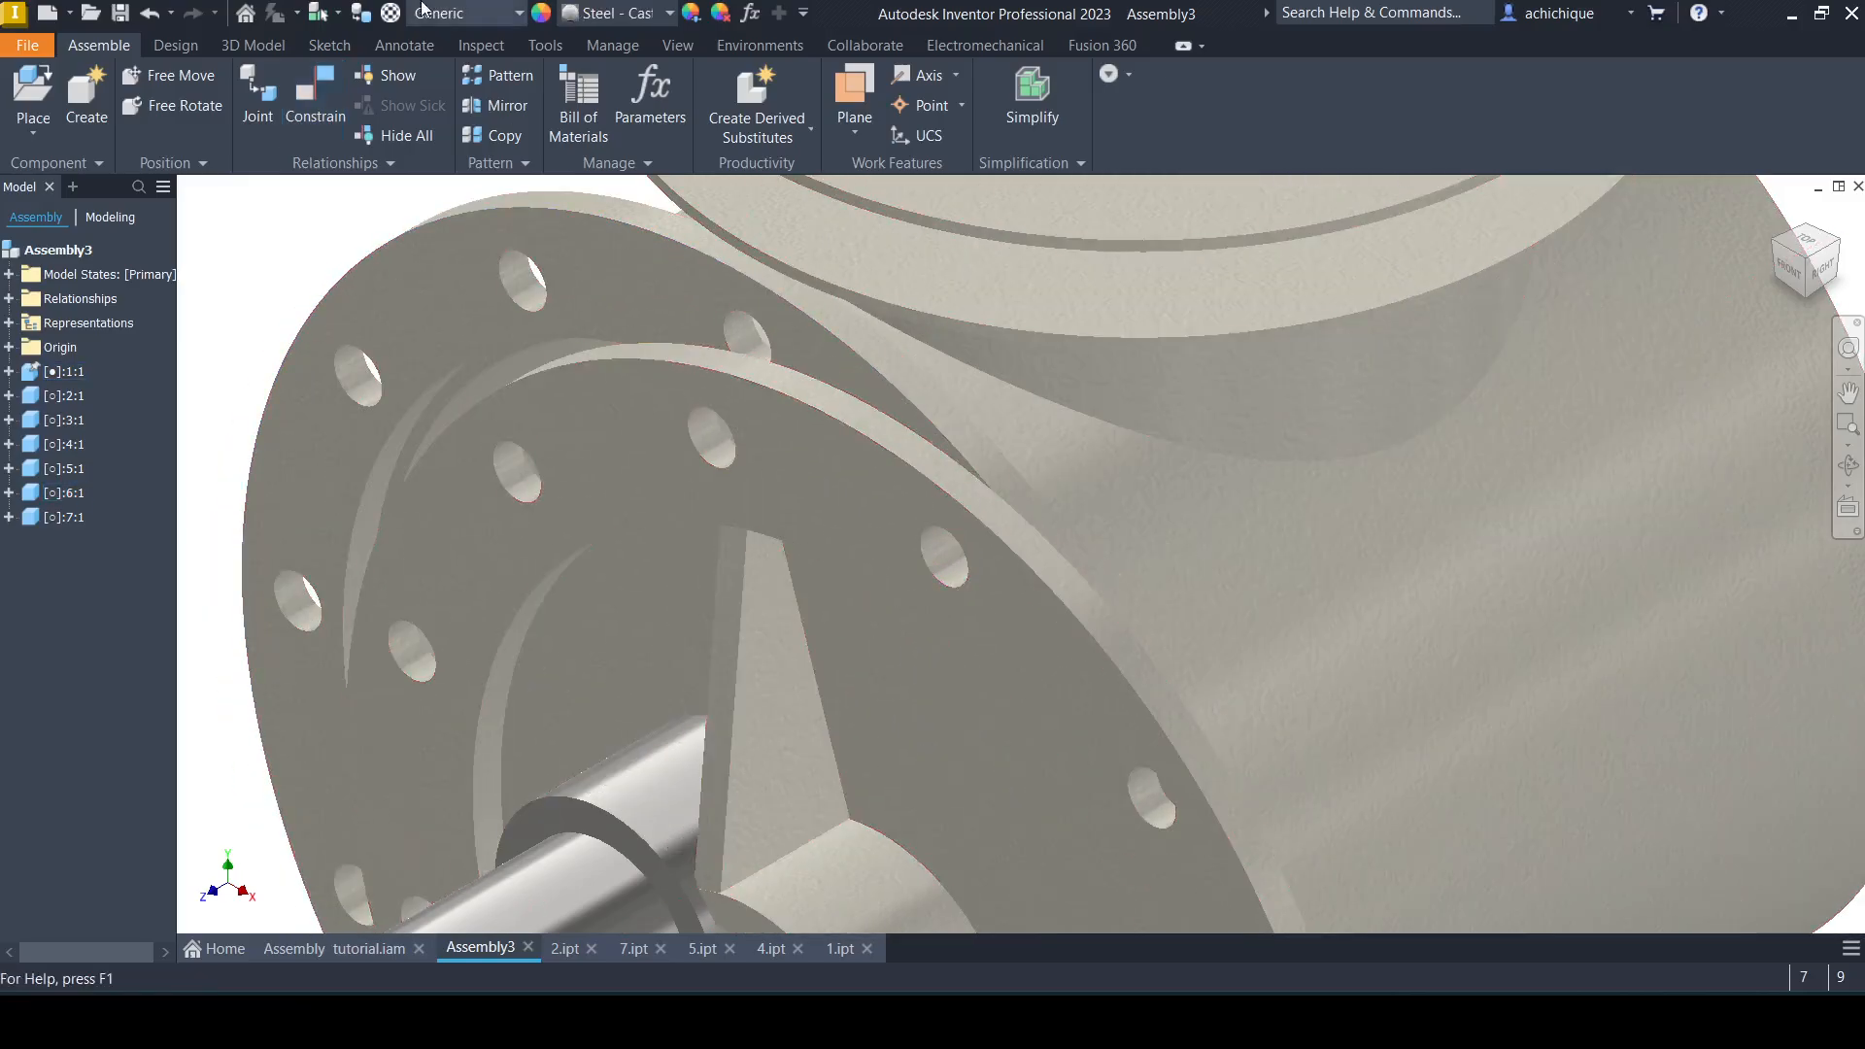
Mate a second cover bolt hole's axis to its matching housing flange hole to lock the cover's rotation.
{"action": "left_click", "coordinate": [318, 87]}
{"action": "scroll", "coordinate": [720, 447], "scroll_direction": "up", "scroll_amount": 3}
{"action": "scroll", "coordinate": [721, 447], "scroll_direction": "down", "scroll_amount": 6}
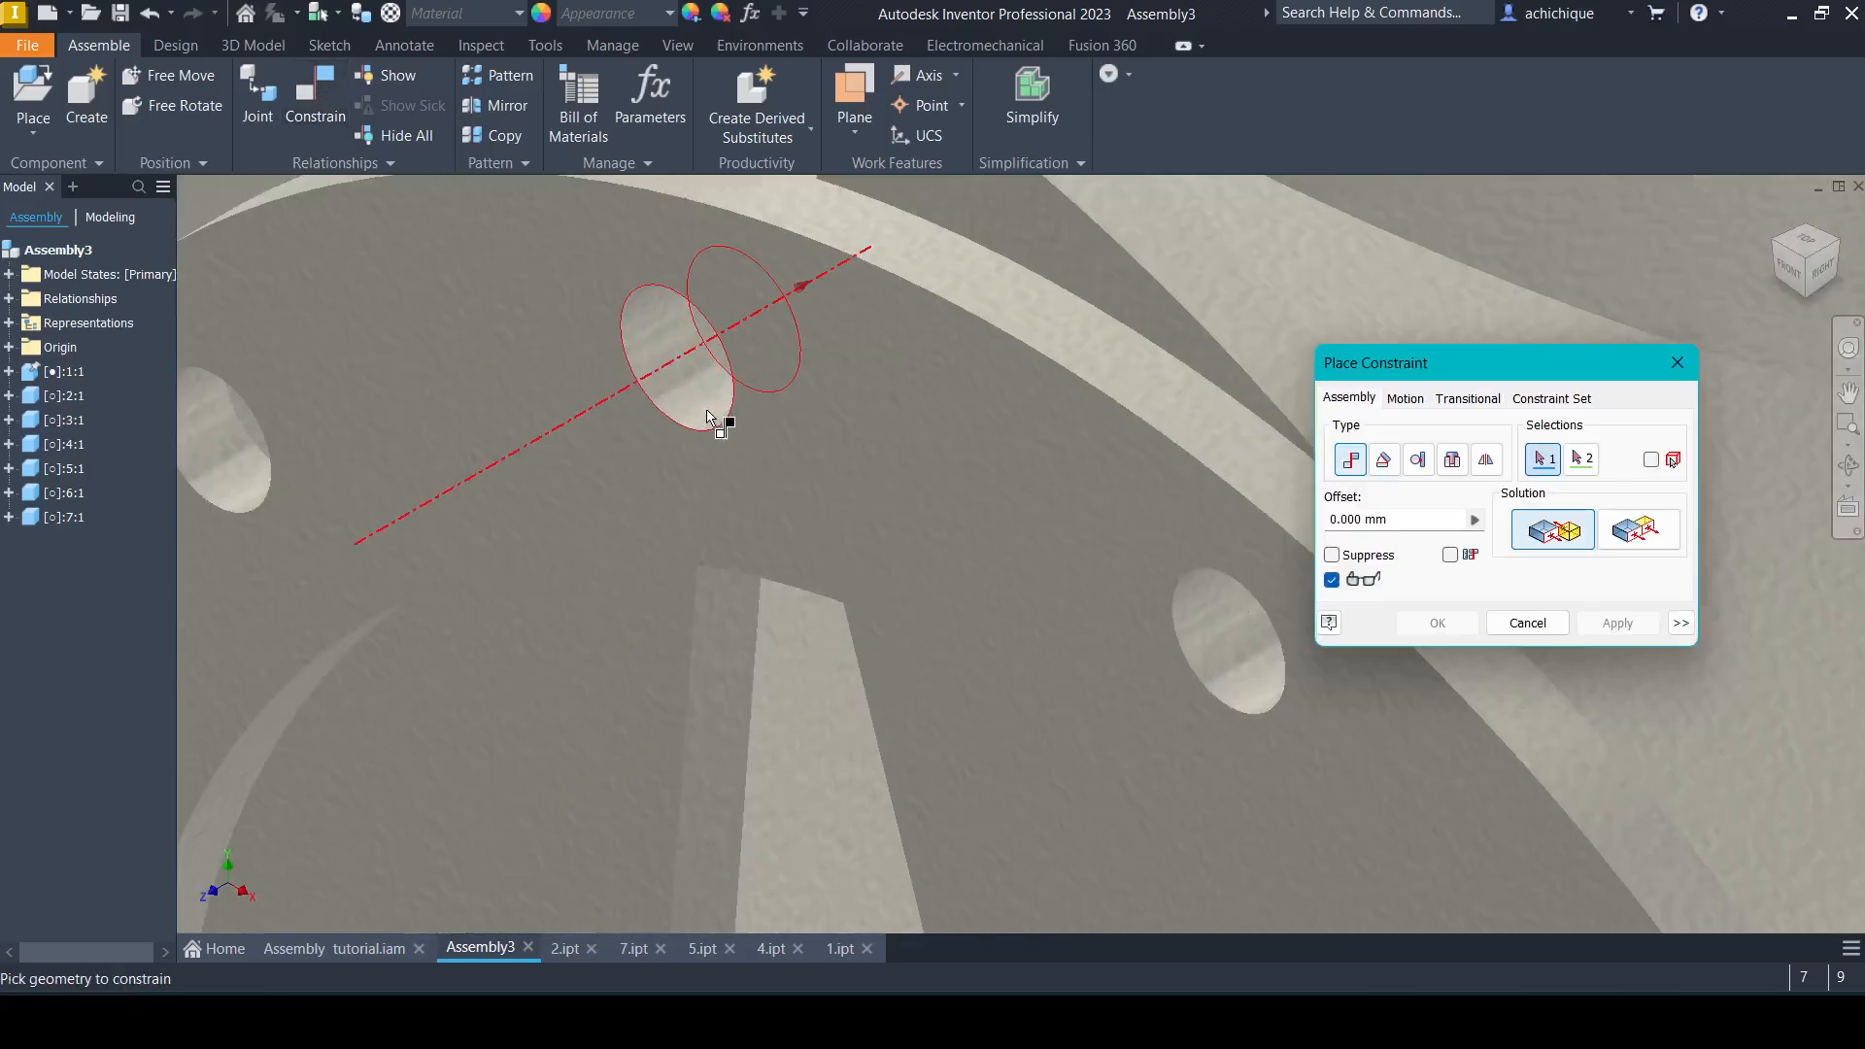
{"action": "left_click", "coordinate": [707, 415]}
{"action": "scroll", "coordinate": [678, 359], "scroll_direction": "up", "scroll_amount": 2}
{"action": "scroll", "coordinate": [679, 524], "scroll_direction": "down", "scroll_amount": 3}
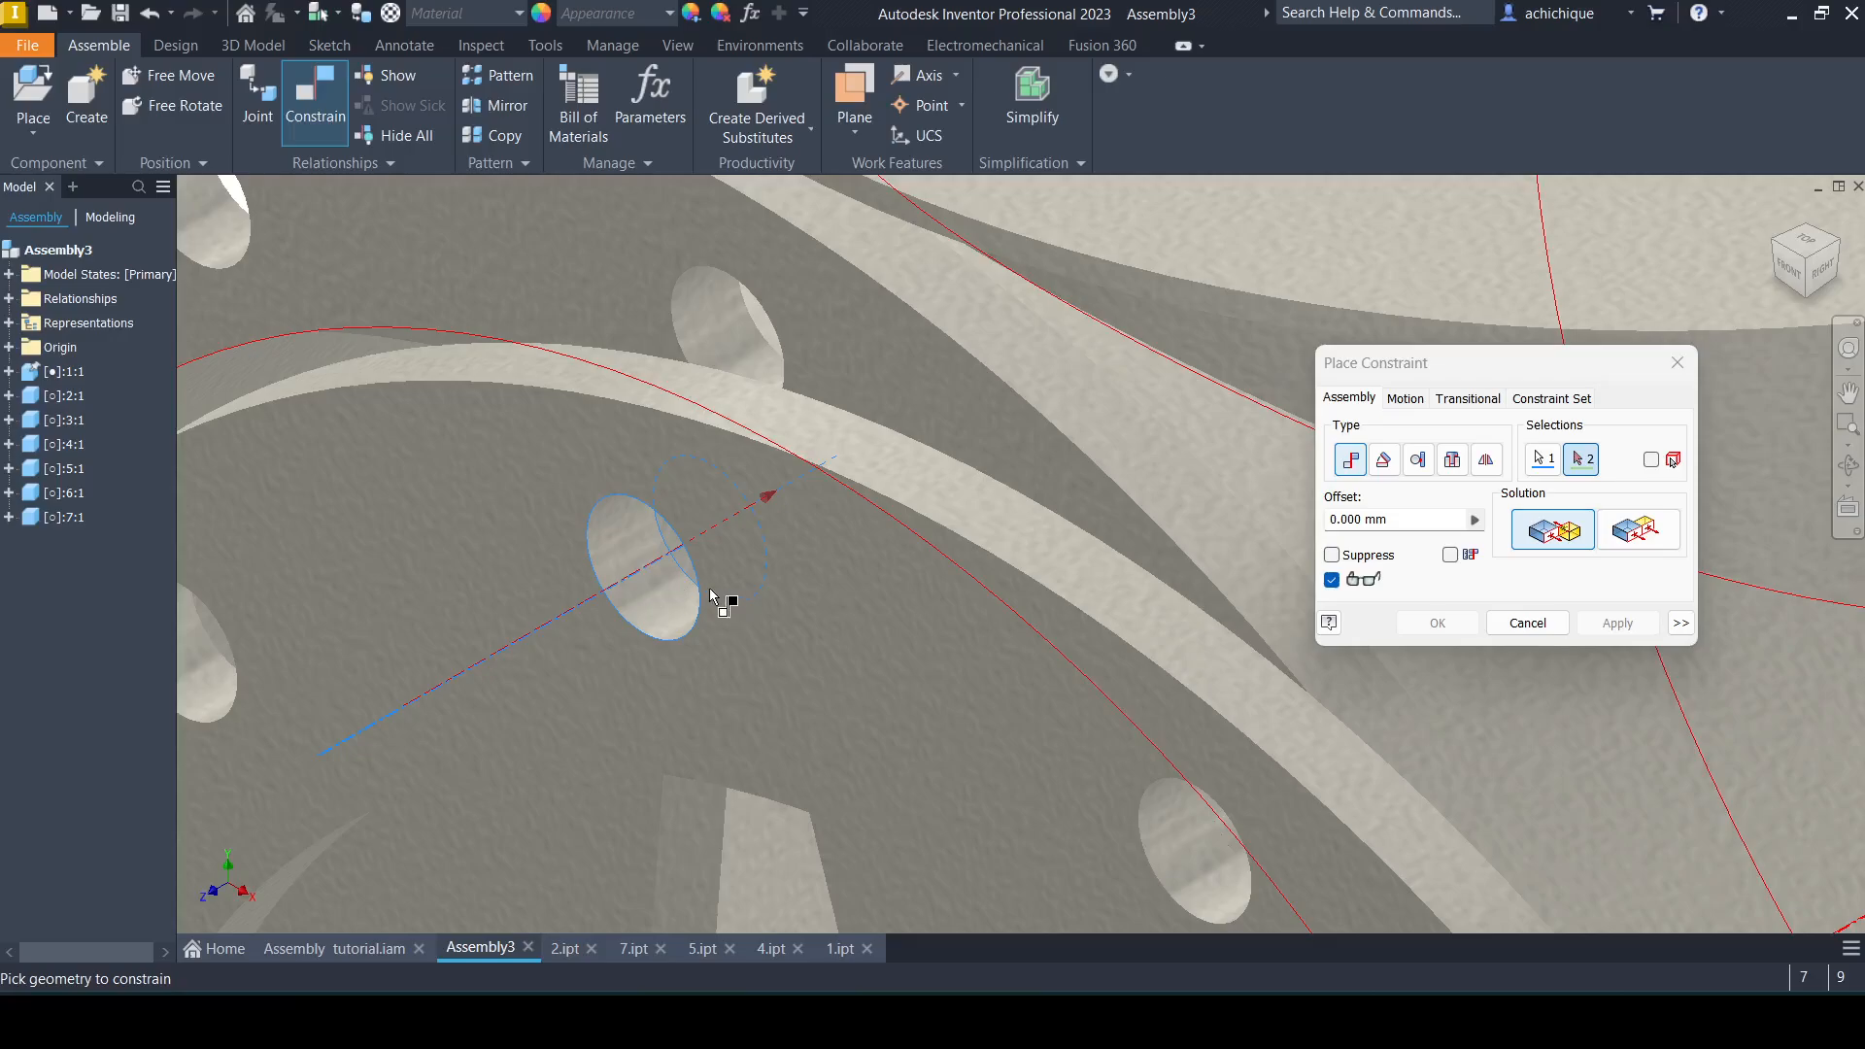
{"action": "left_click", "coordinate": [742, 336]}
{"action": "left_click", "coordinate": [1582, 620]}
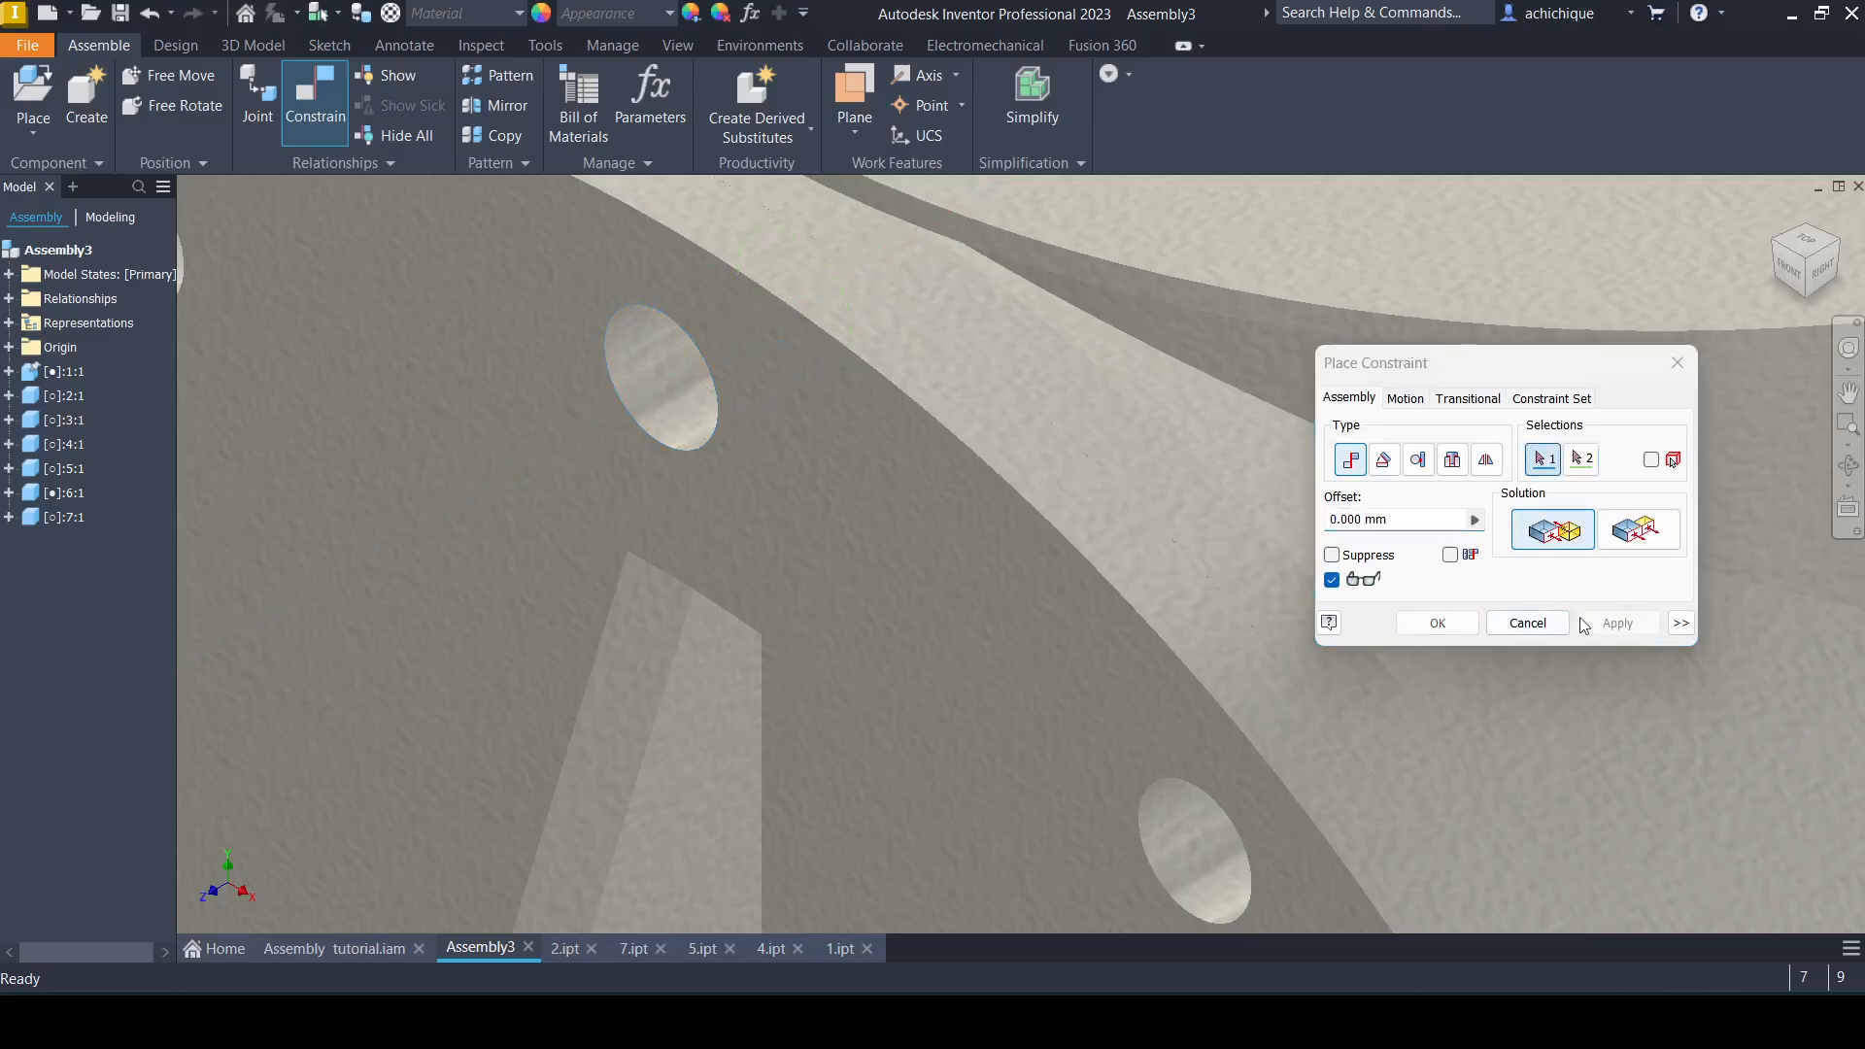
{"action": "key", "text": "Escape"}
Check that the cover stays fixed and rotate the crankshaft inside it to test the mechanism.
{"action": "scroll", "coordinate": [1214, 551], "scroll_direction": "down", "scroll_amount": 5}
{"action": "scroll", "coordinate": [1045, 486], "scroll_direction": "down", "scroll_amount": 8}
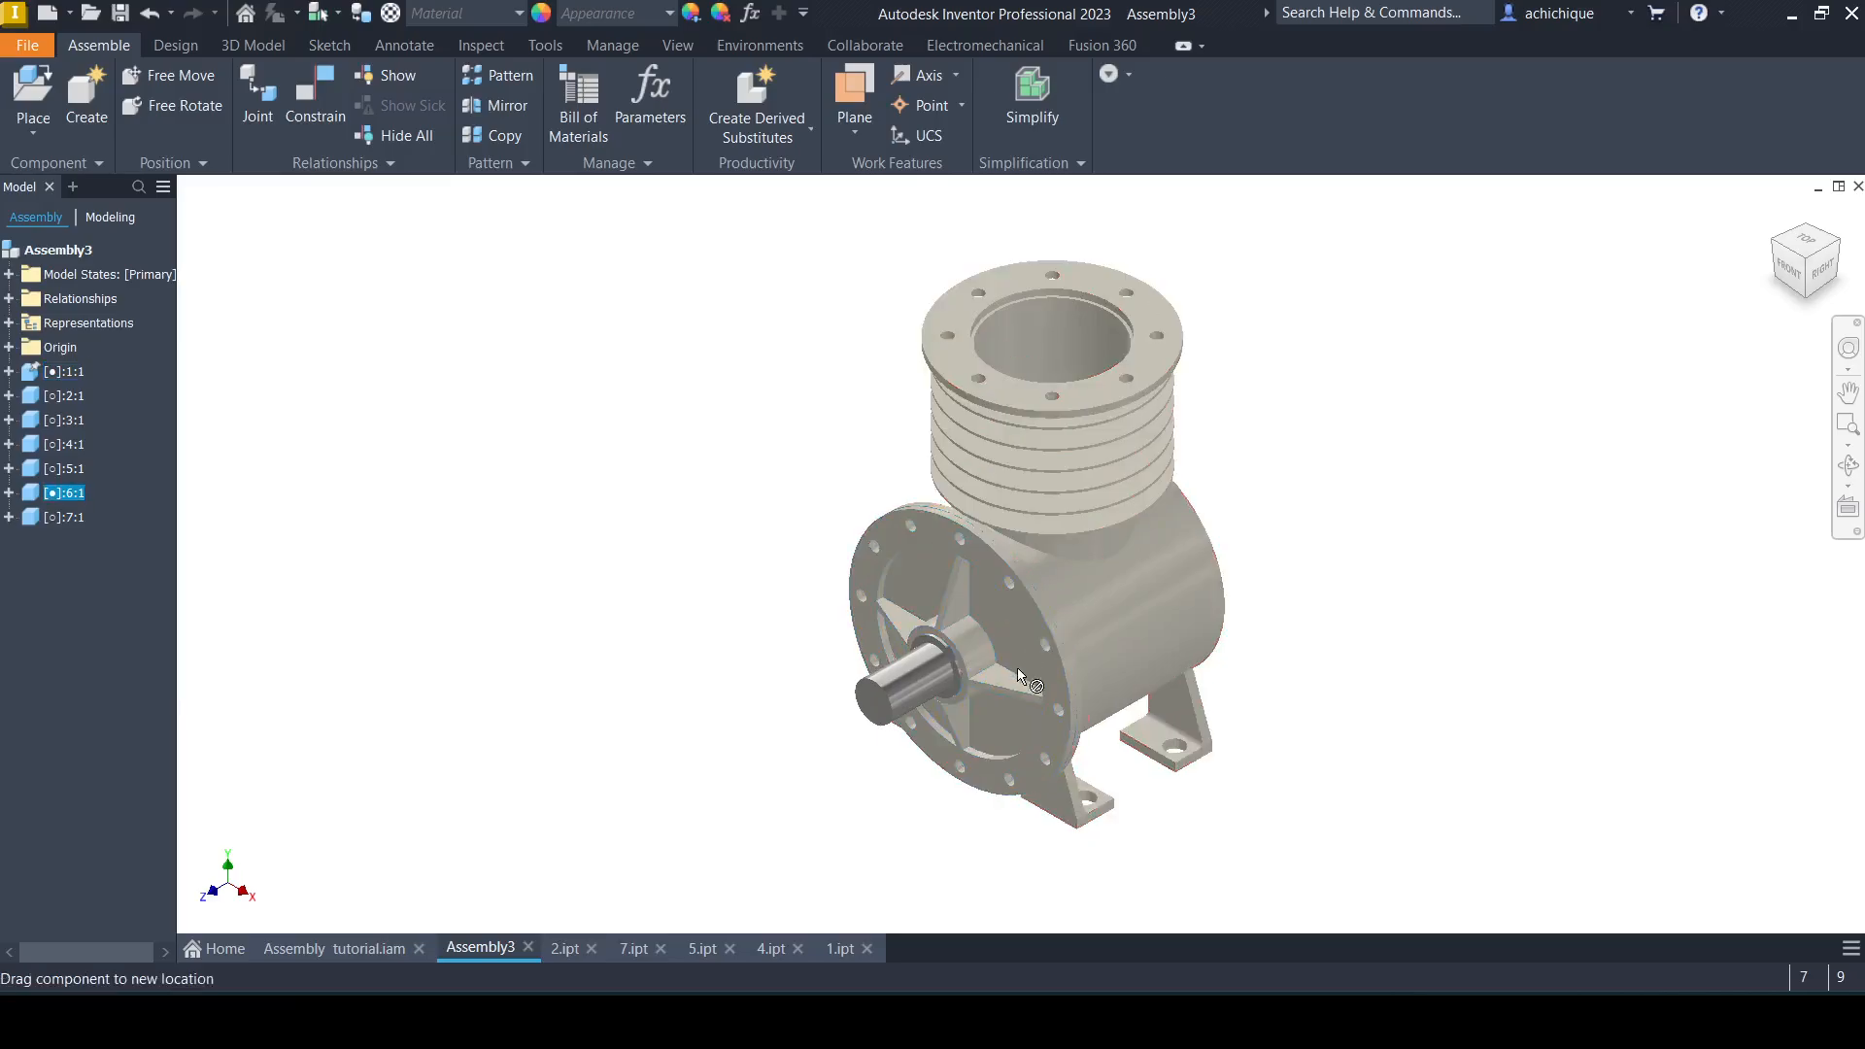
{"action": "left_click", "coordinate": [958, 618]}
{"action": "left_click_drag", "start_coordinate": [894, 699], "coordinate": [821, 661]}
{"action": "left_click", "coordinate": [678, 427]}
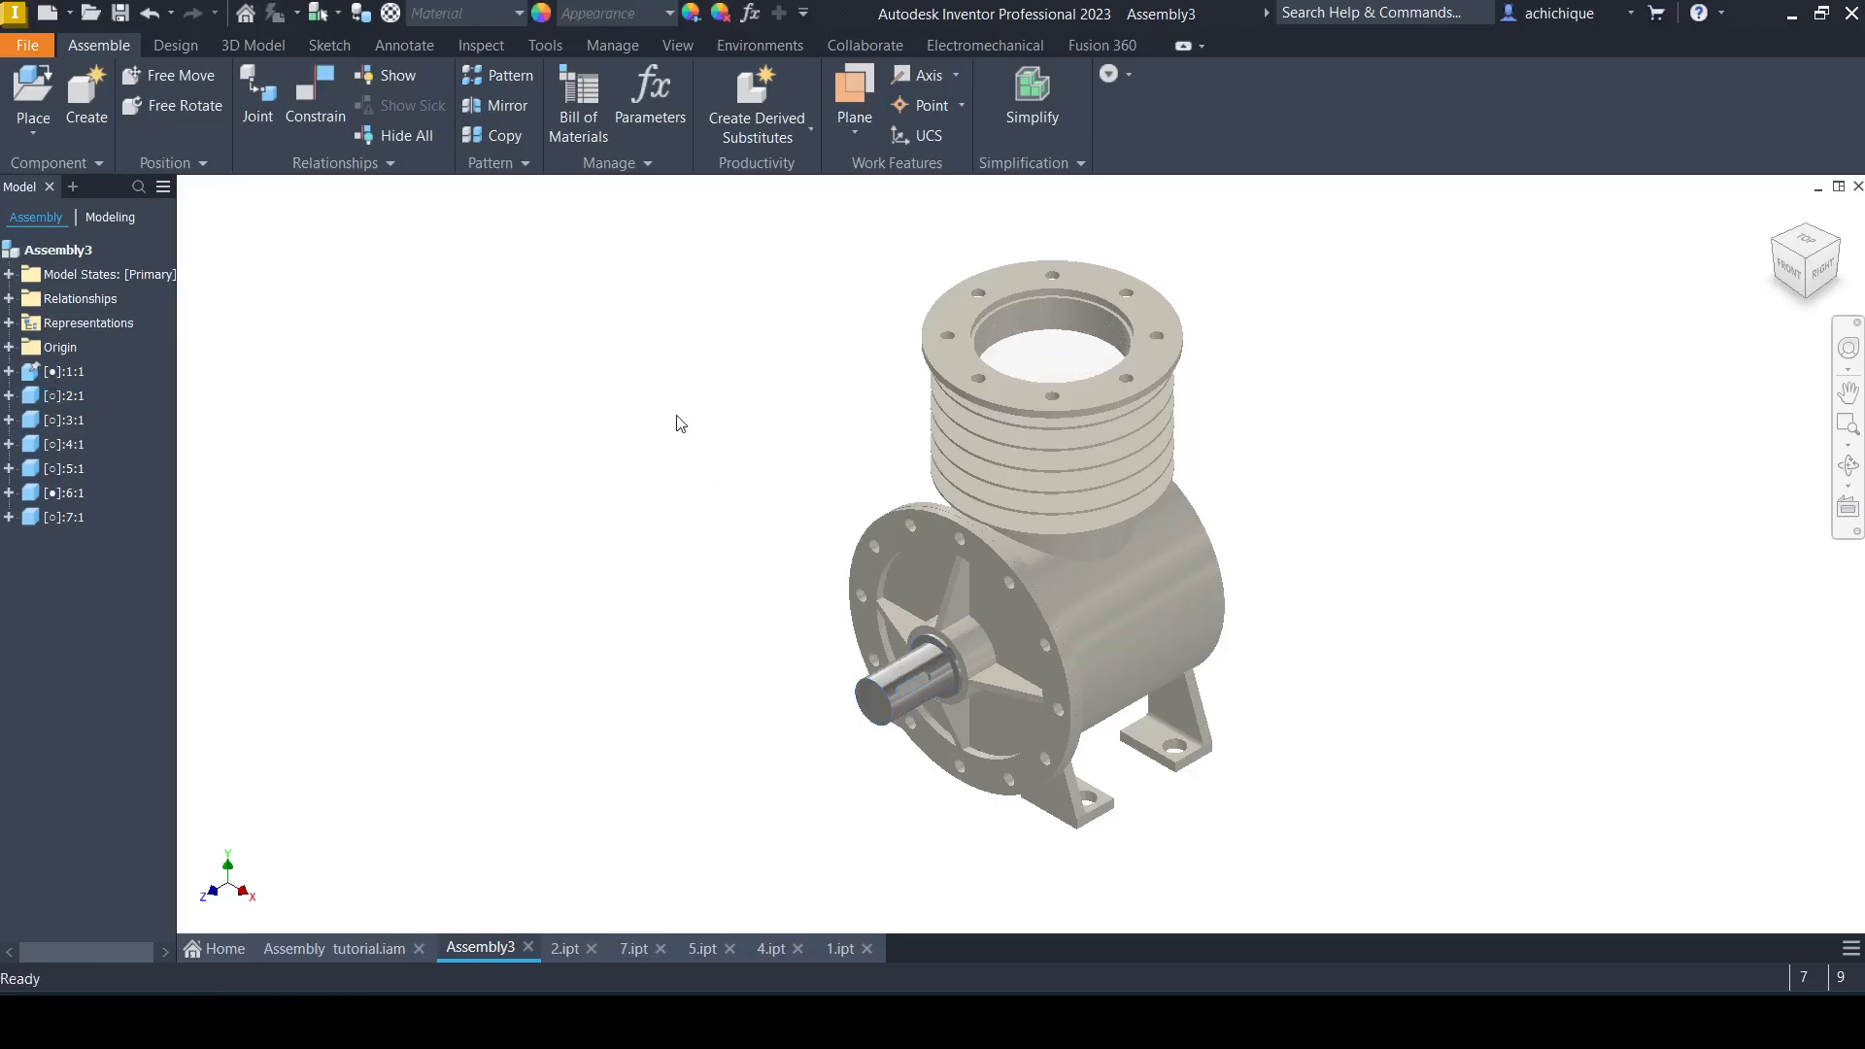